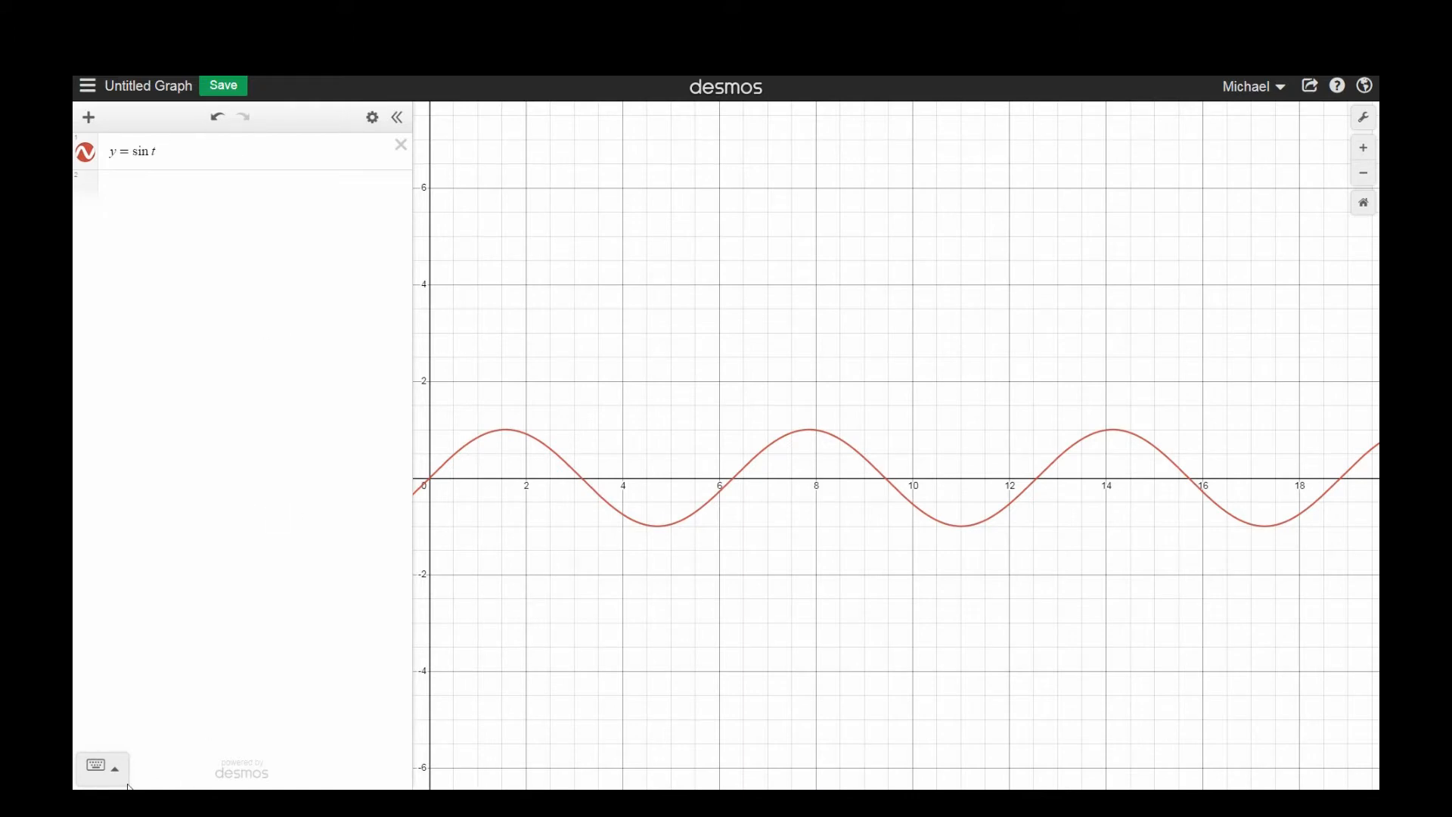
- Open Calculator, compute the sine of 90 degrees, and move its window clear of the sine curve
key("super")
left_click(152, 381)
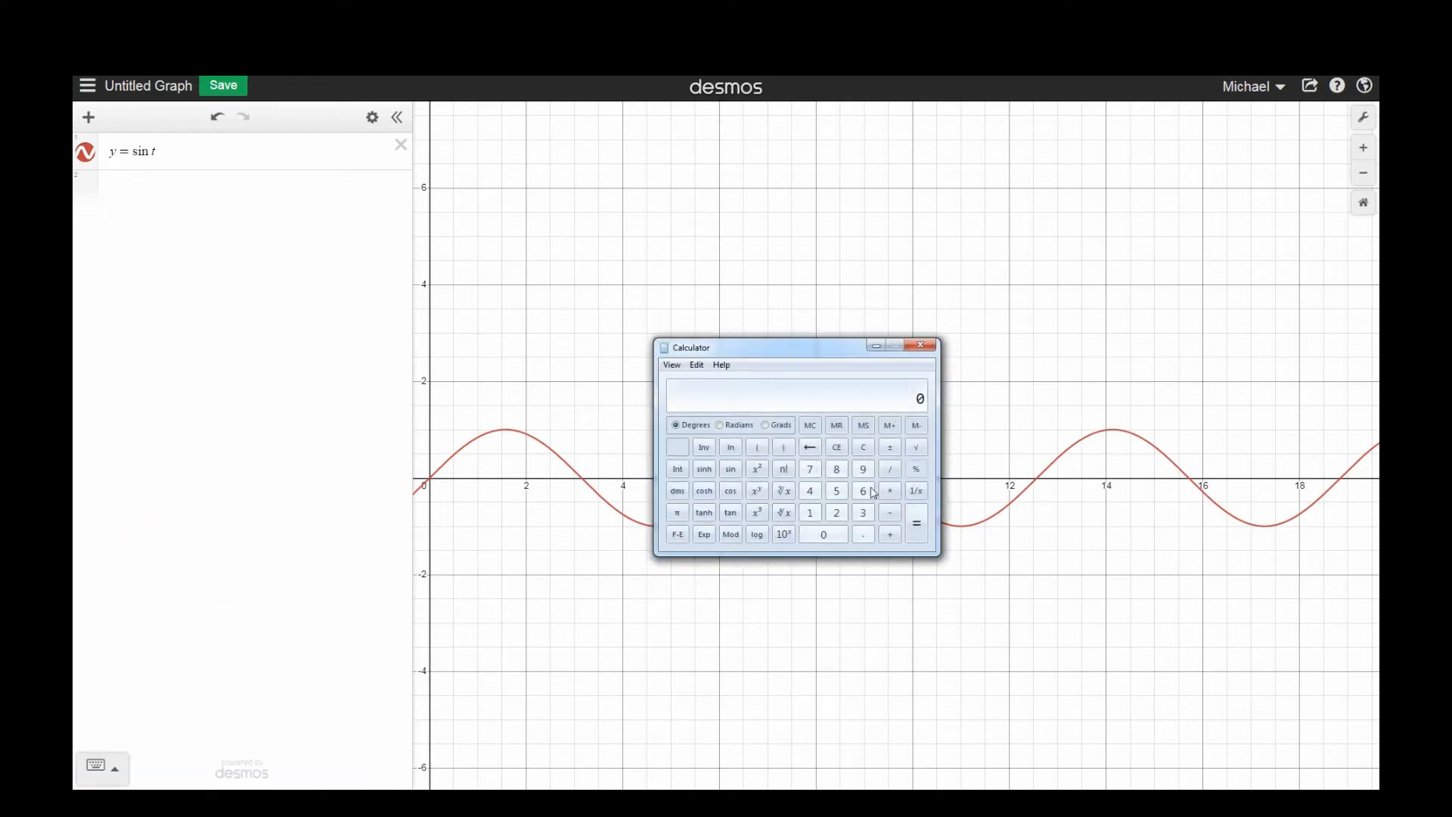
left_click(870, 475)
left_click(832, 534)
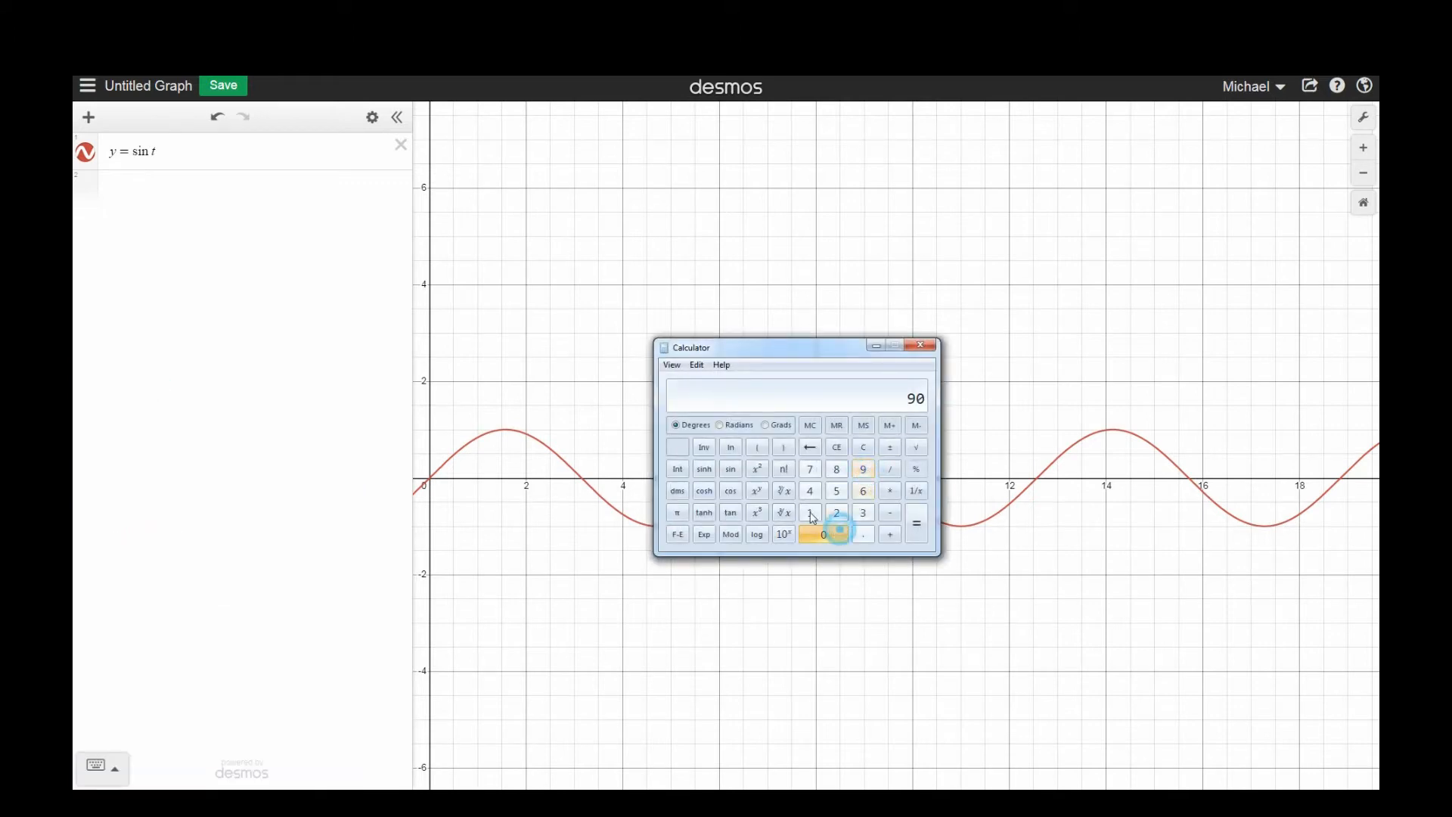
left_click(732, 470)
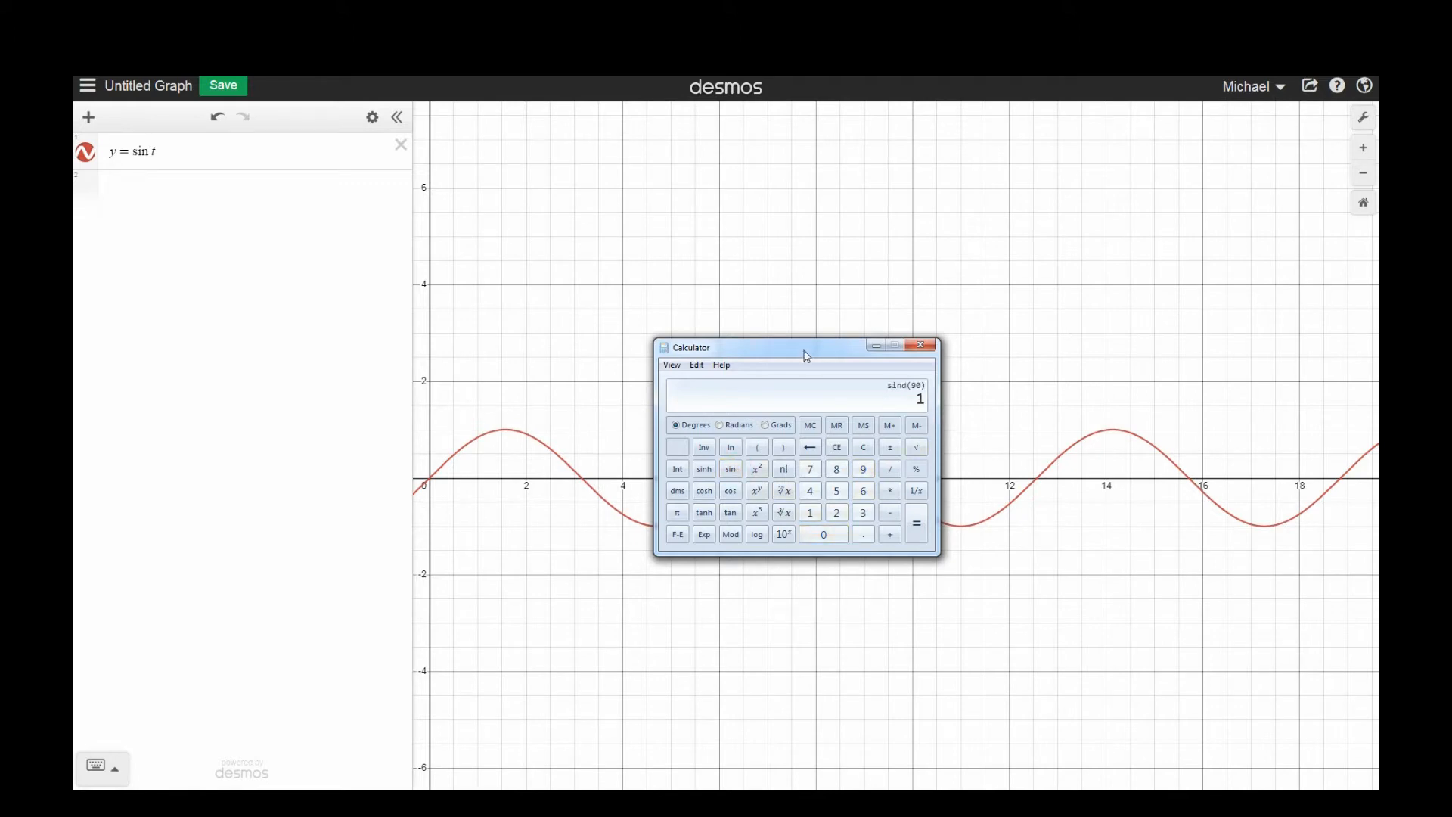
left_click_drag(813, 355, 786, 581)
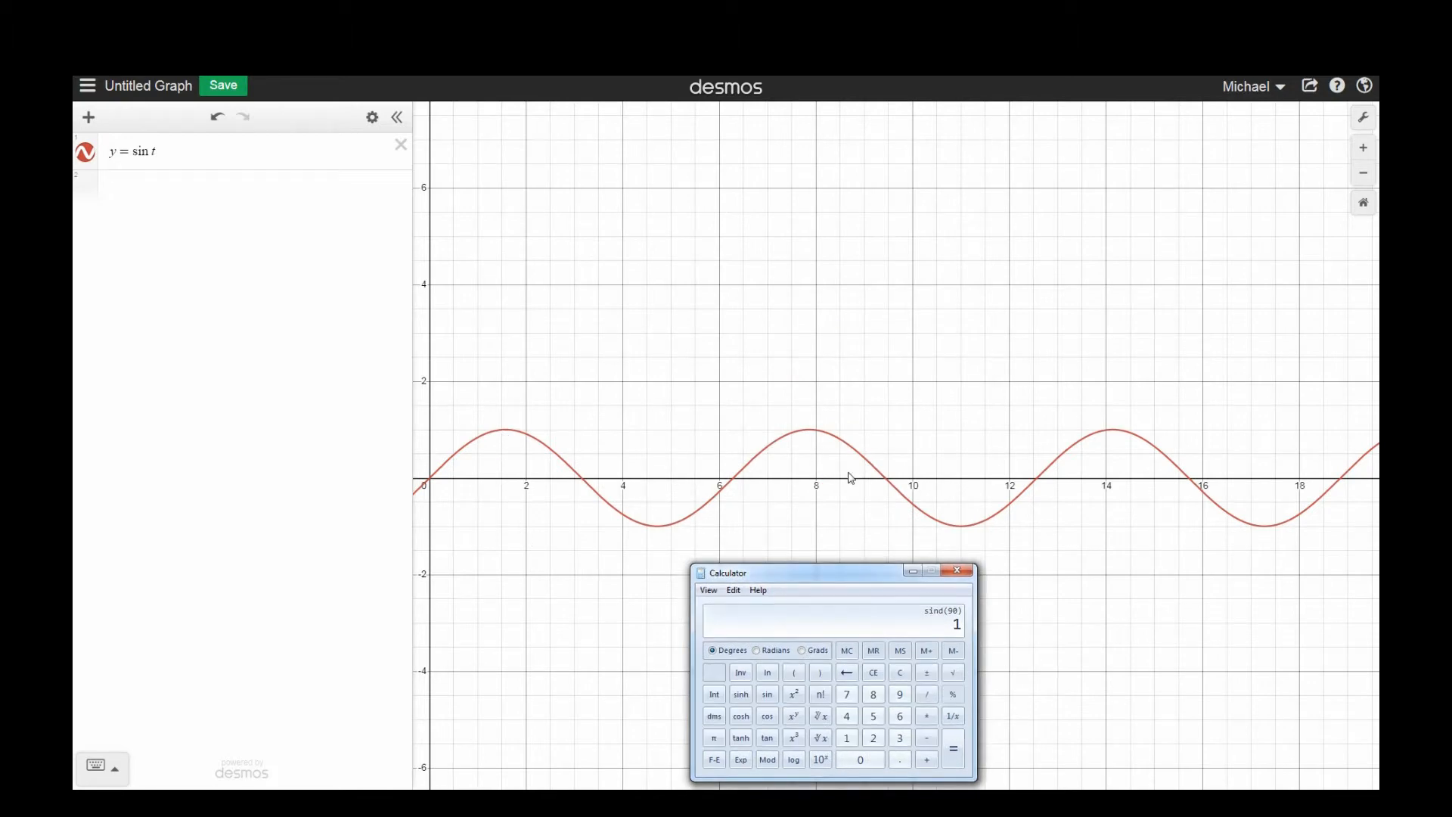
- Show coordinate labels on the y = sin t curve at its first peak, zero crossing, trough and following zero crossing after the origin
left_click(505, 437)
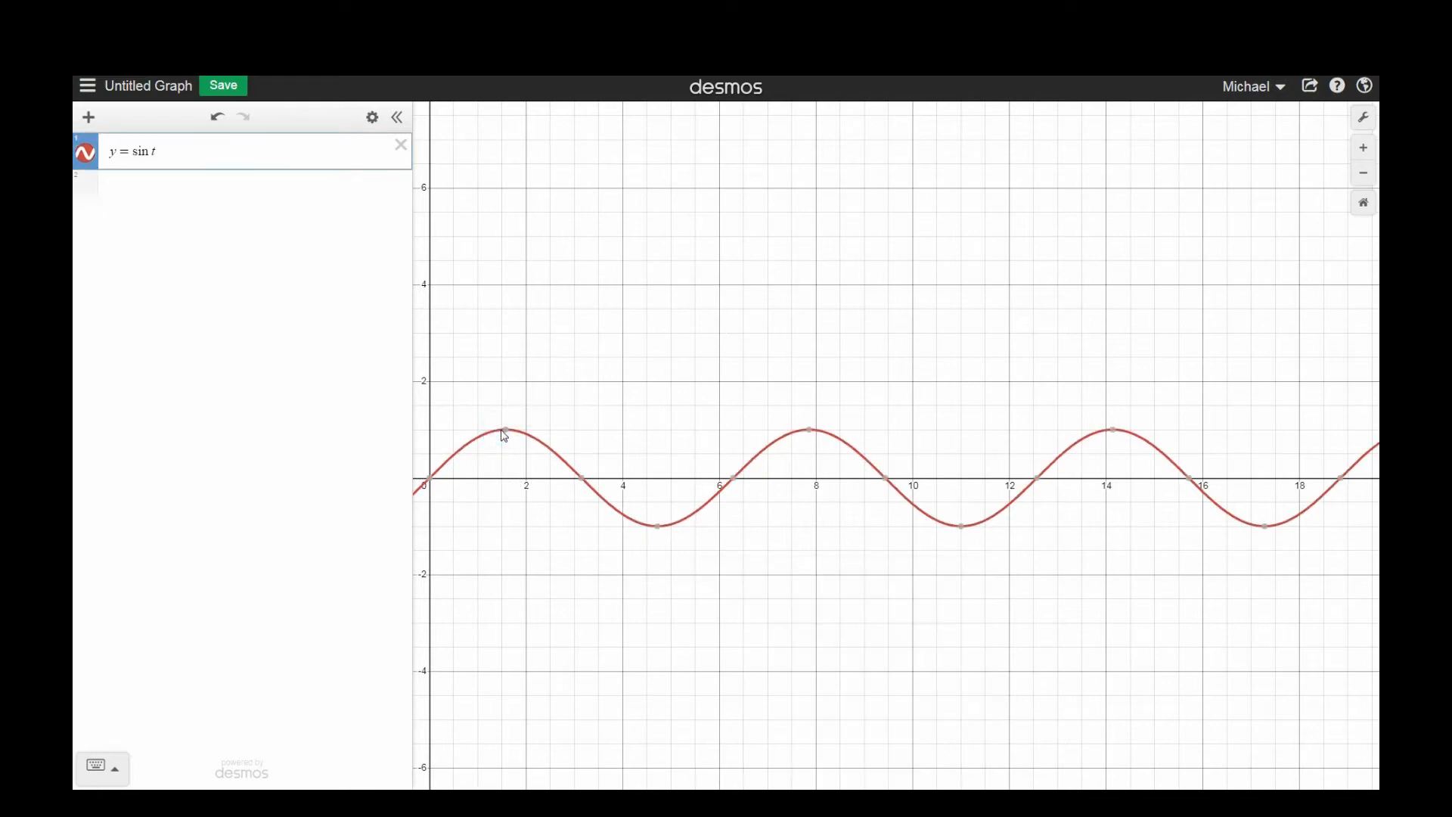
left_click(506, 433)
mouse_move(584, 483)
left_click(584, 482)
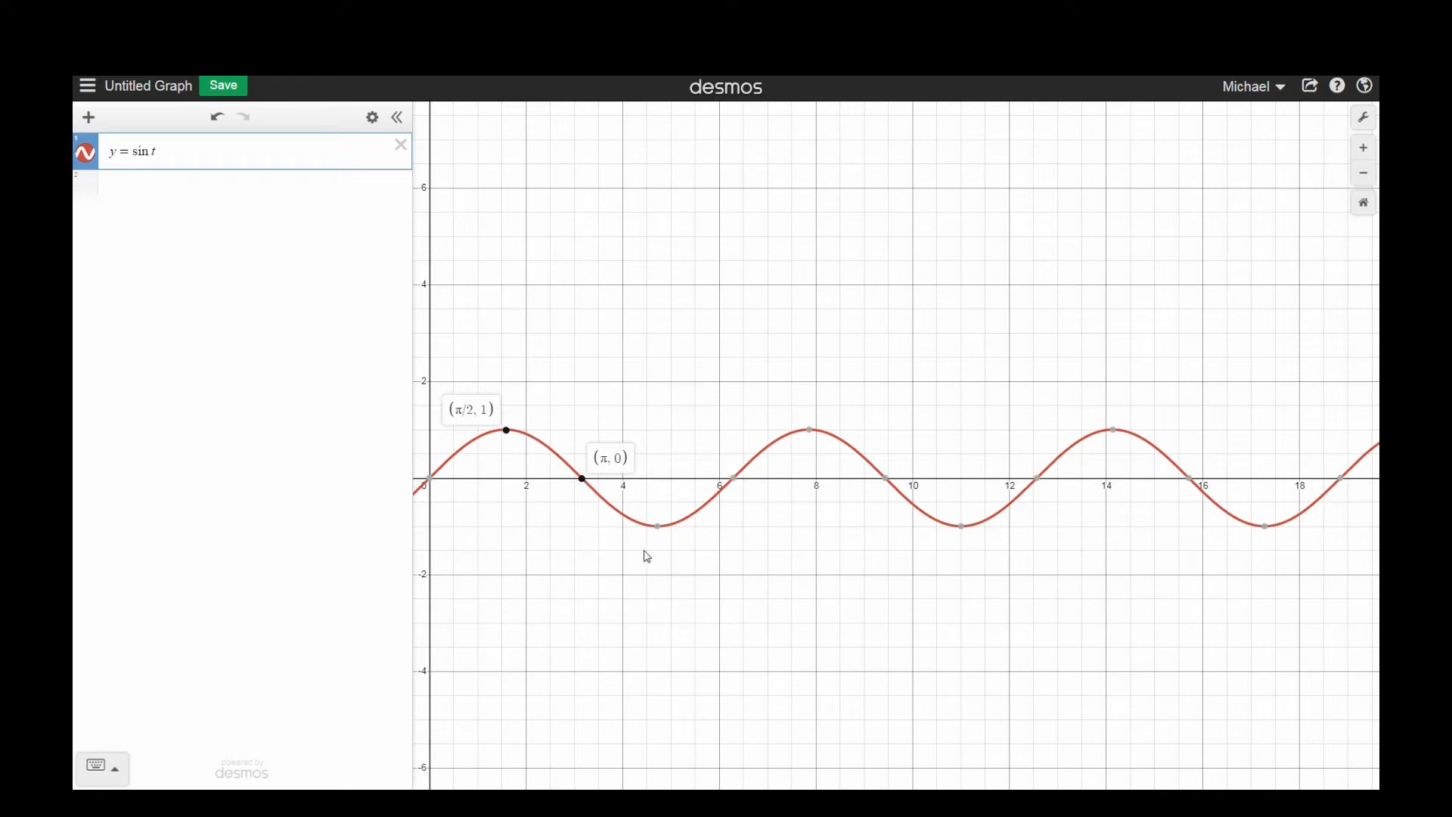
left_click(659, 527)
left_click(736, 480)
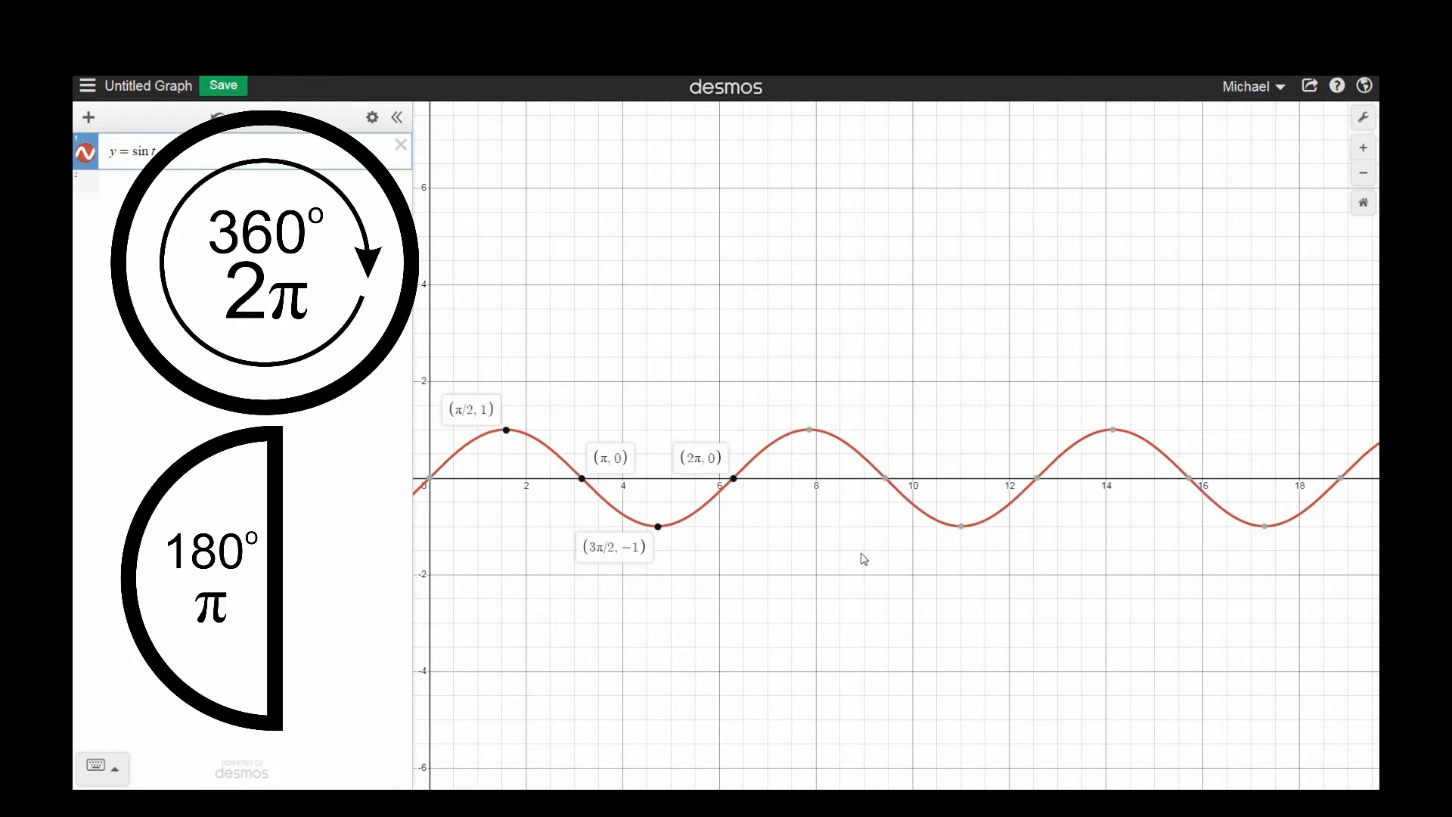
- Switch to Calculator, set the angle unit to Radians and compute the sine of π
left_click(814, 803)
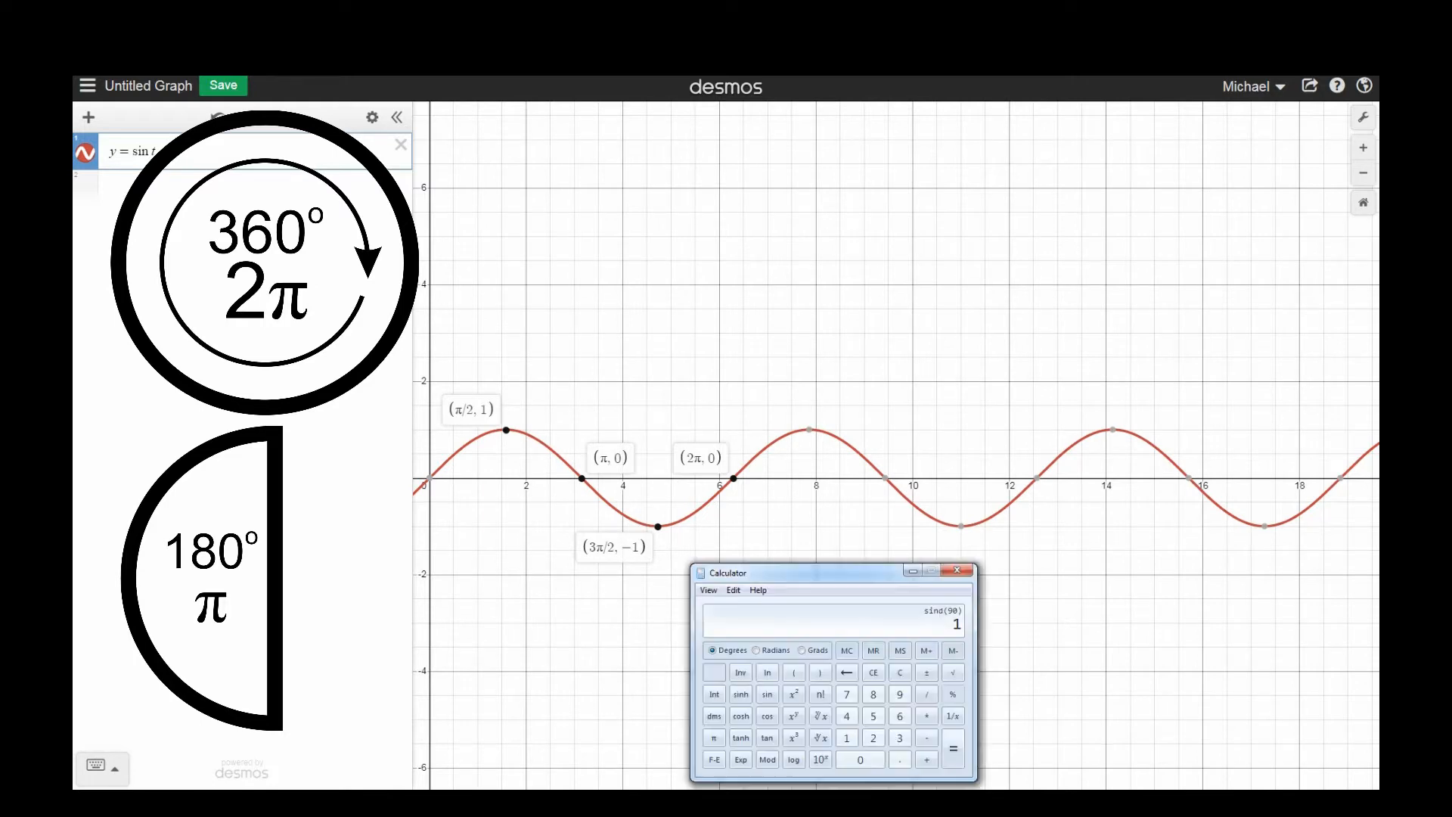
left_click(759, 652)
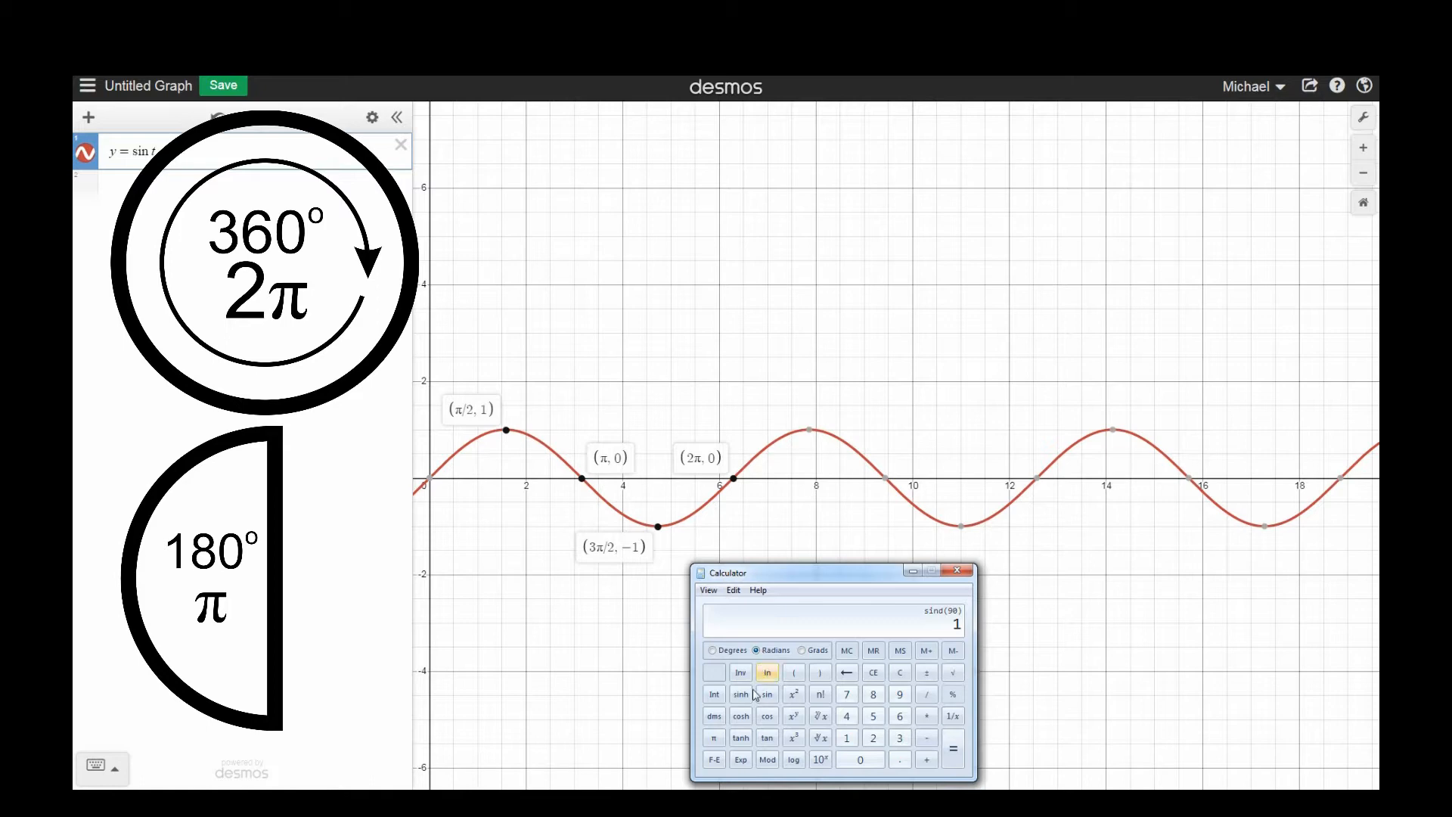
left_click(716, 740)
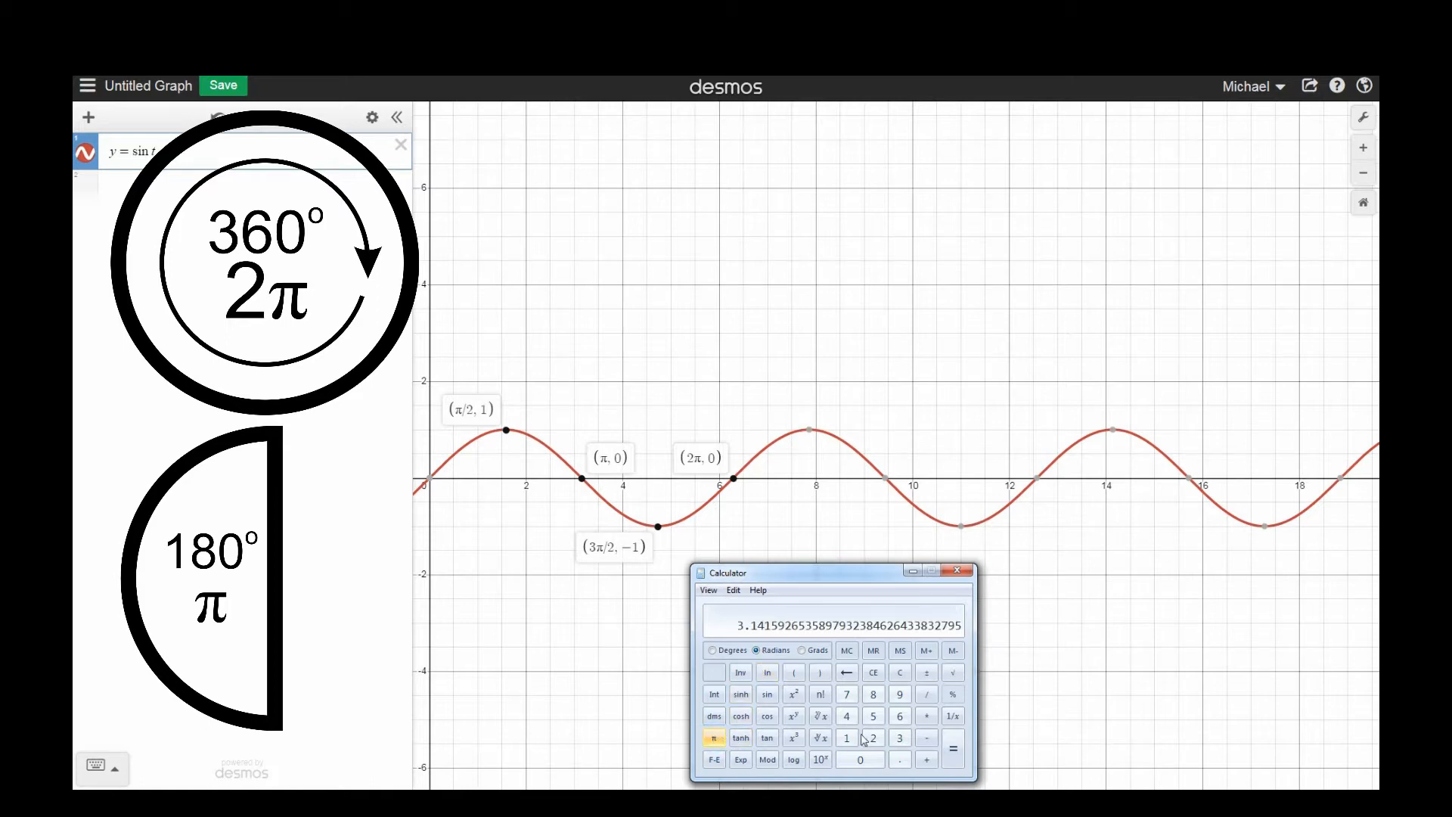
left_click(768, 695)
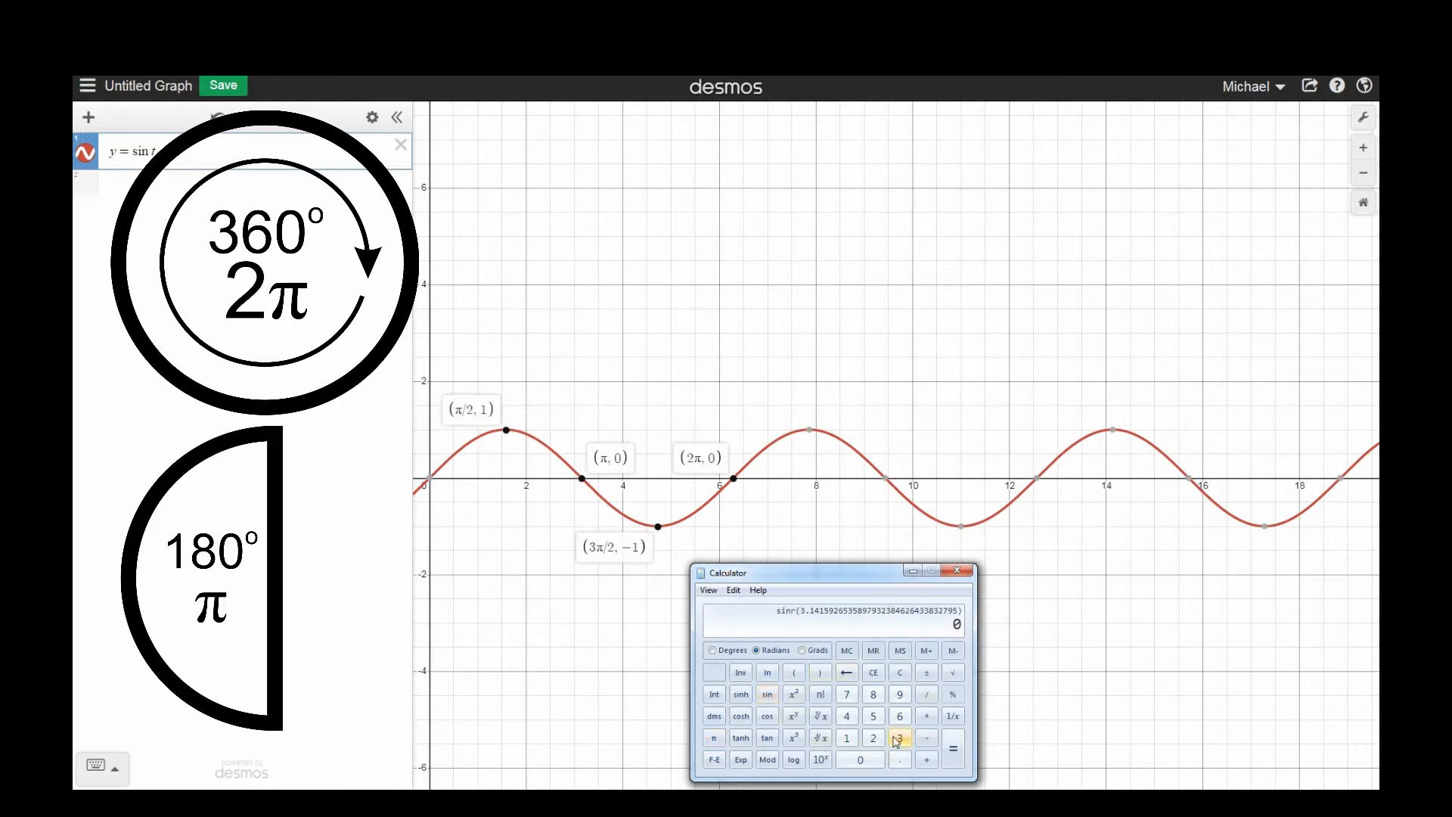
- Compute the sine of 180 in radians, and recompute the sine of π for comparison
left_click(847, 738)
left_click(876, 696)
left_click(870, 761)
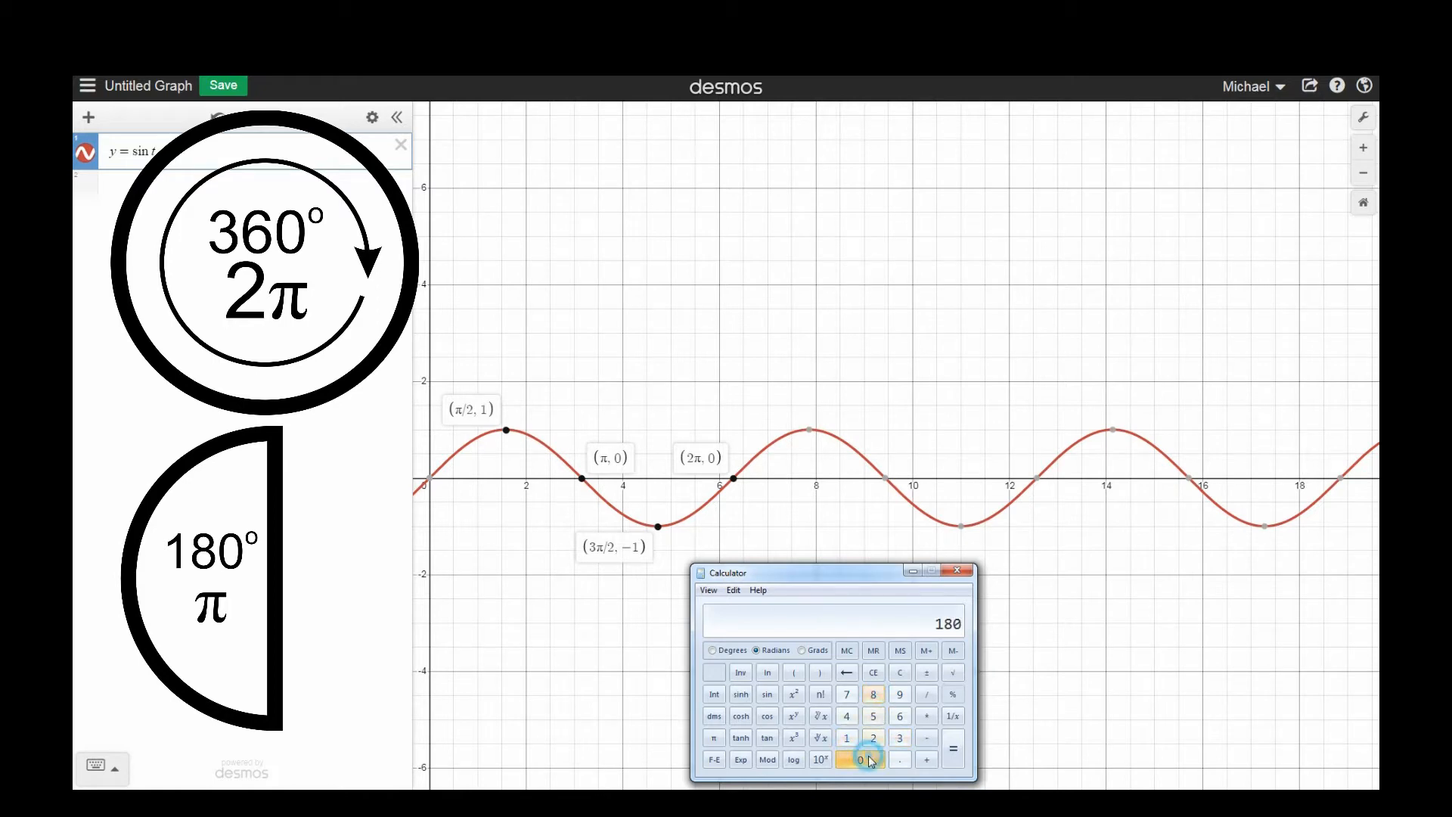
left_click(769, 696)
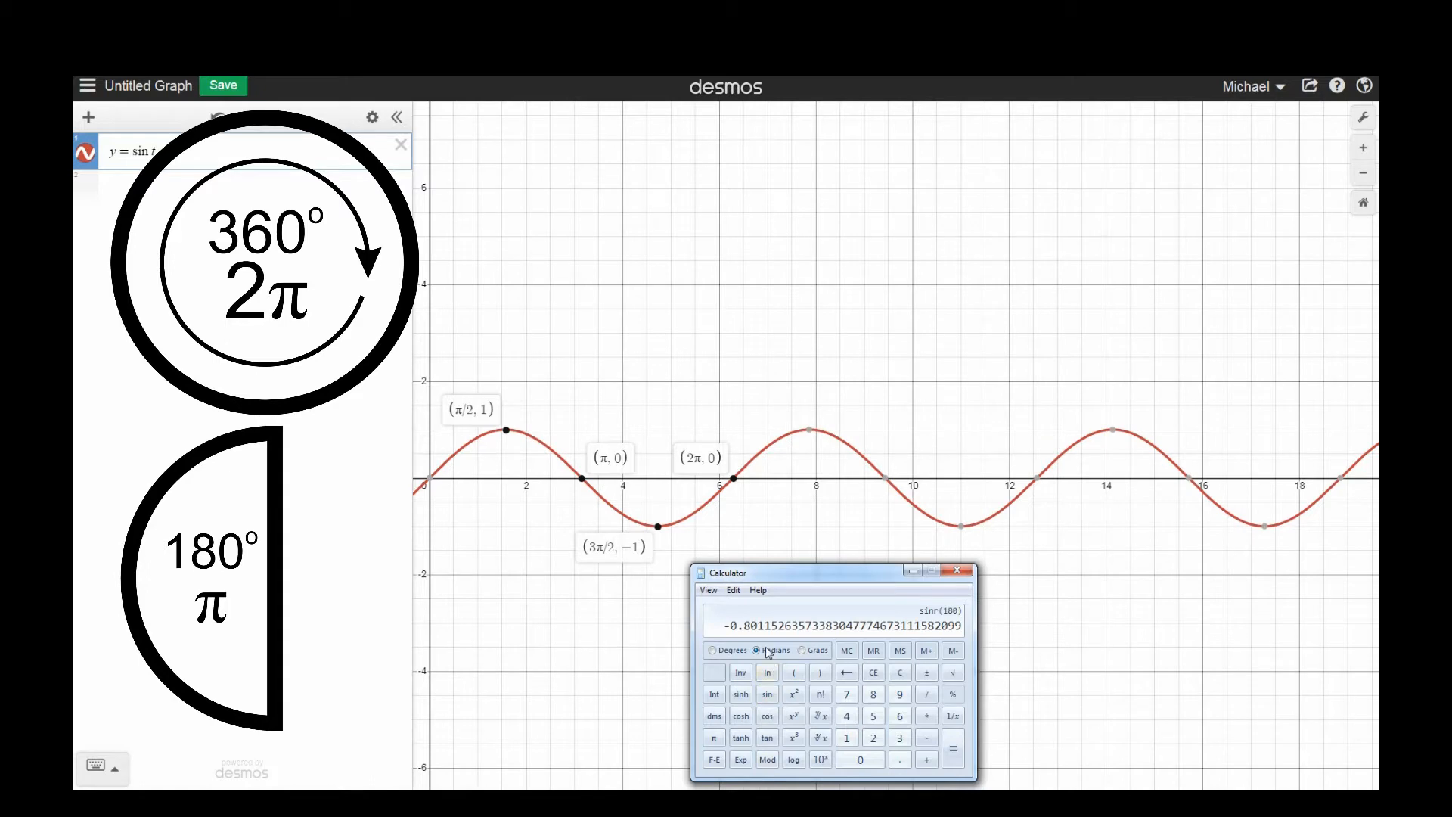
left_click(716, 739)
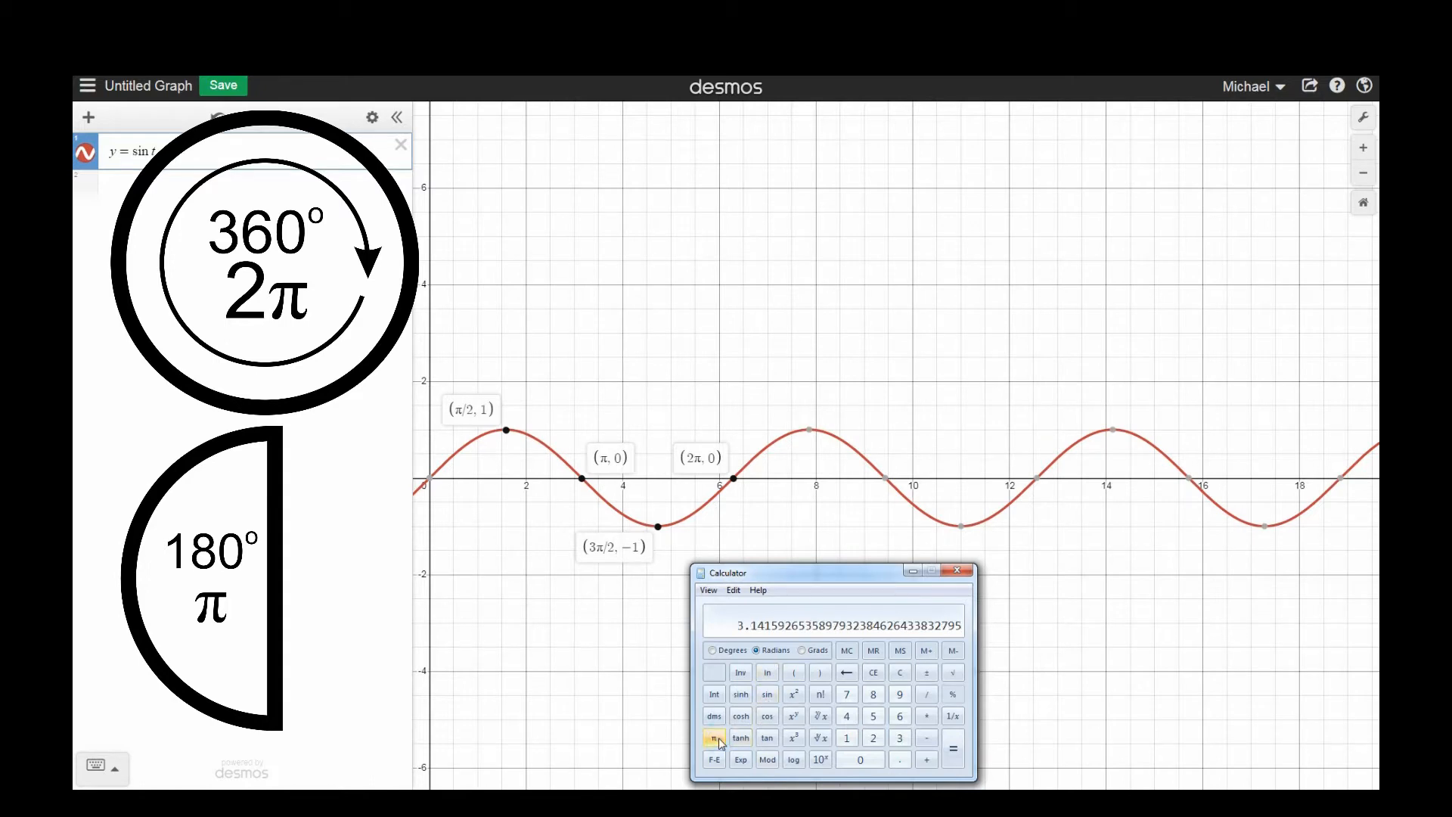
left_click(767, 696)
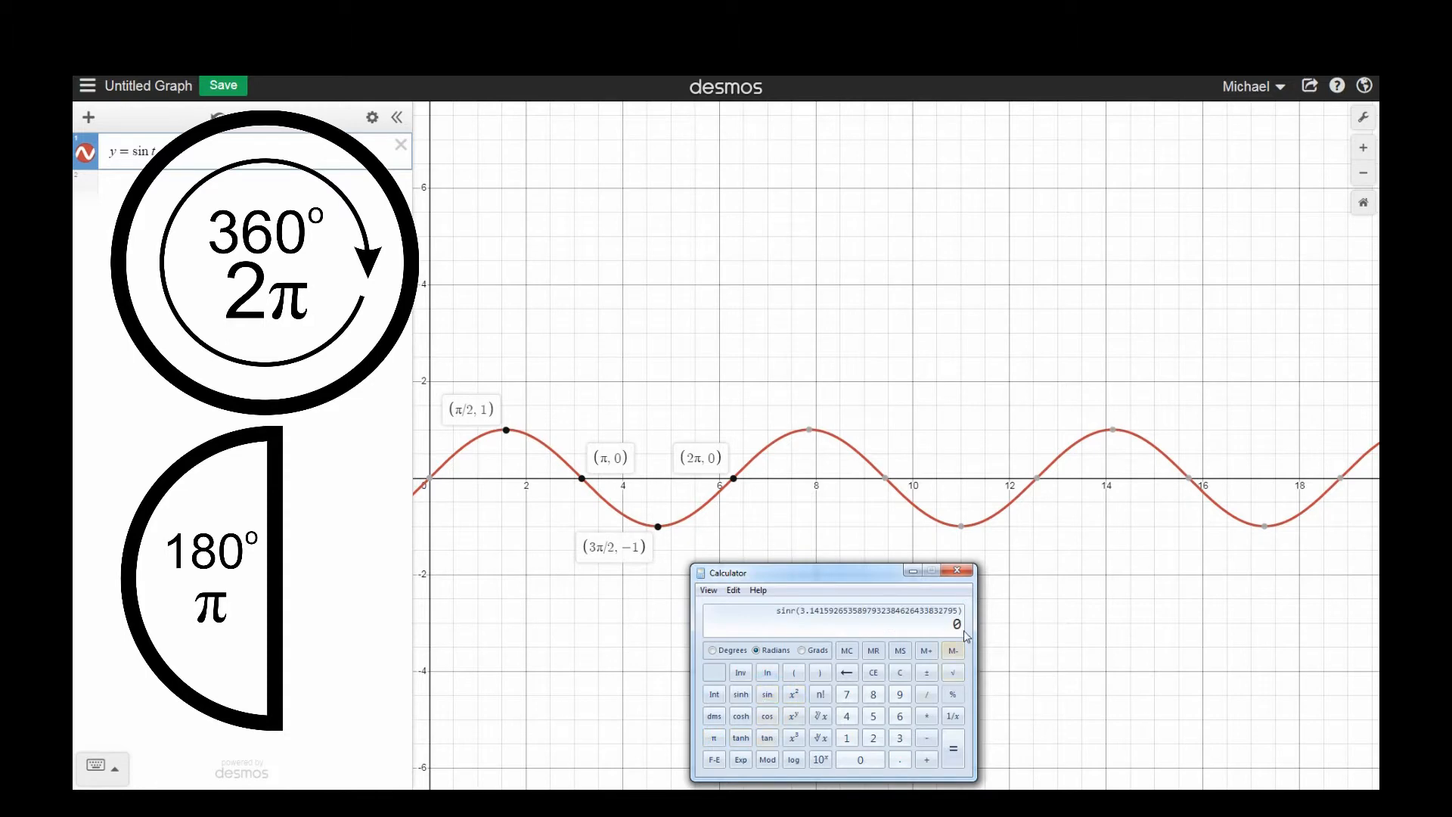
- Set Calculator's angle unit to Degrees and compute the sine of 180
left_click(712, 651)
left_click(846, 738)
left_click(873, 694)
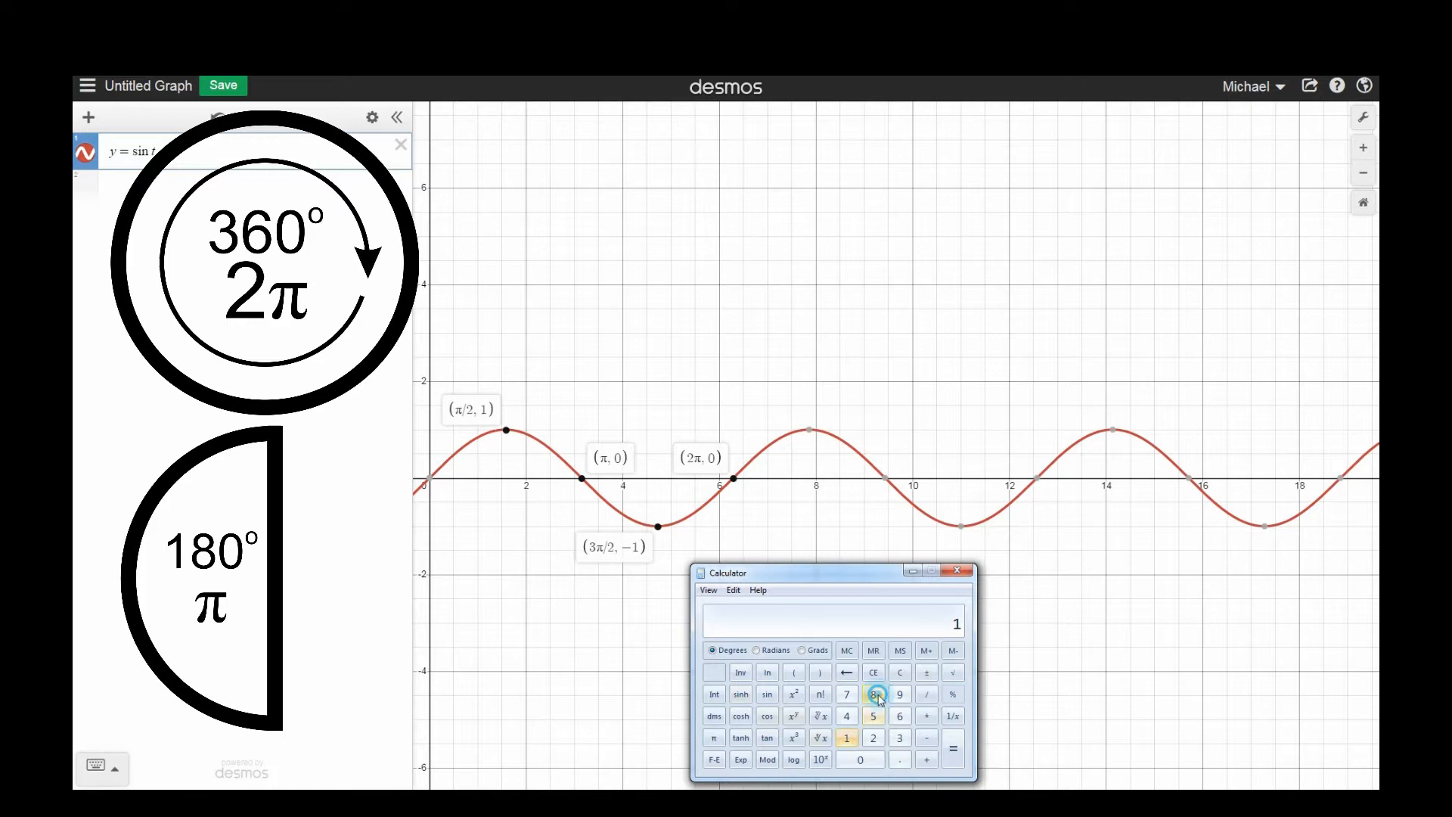
left_click(874, 756)
left_click(768, 696)
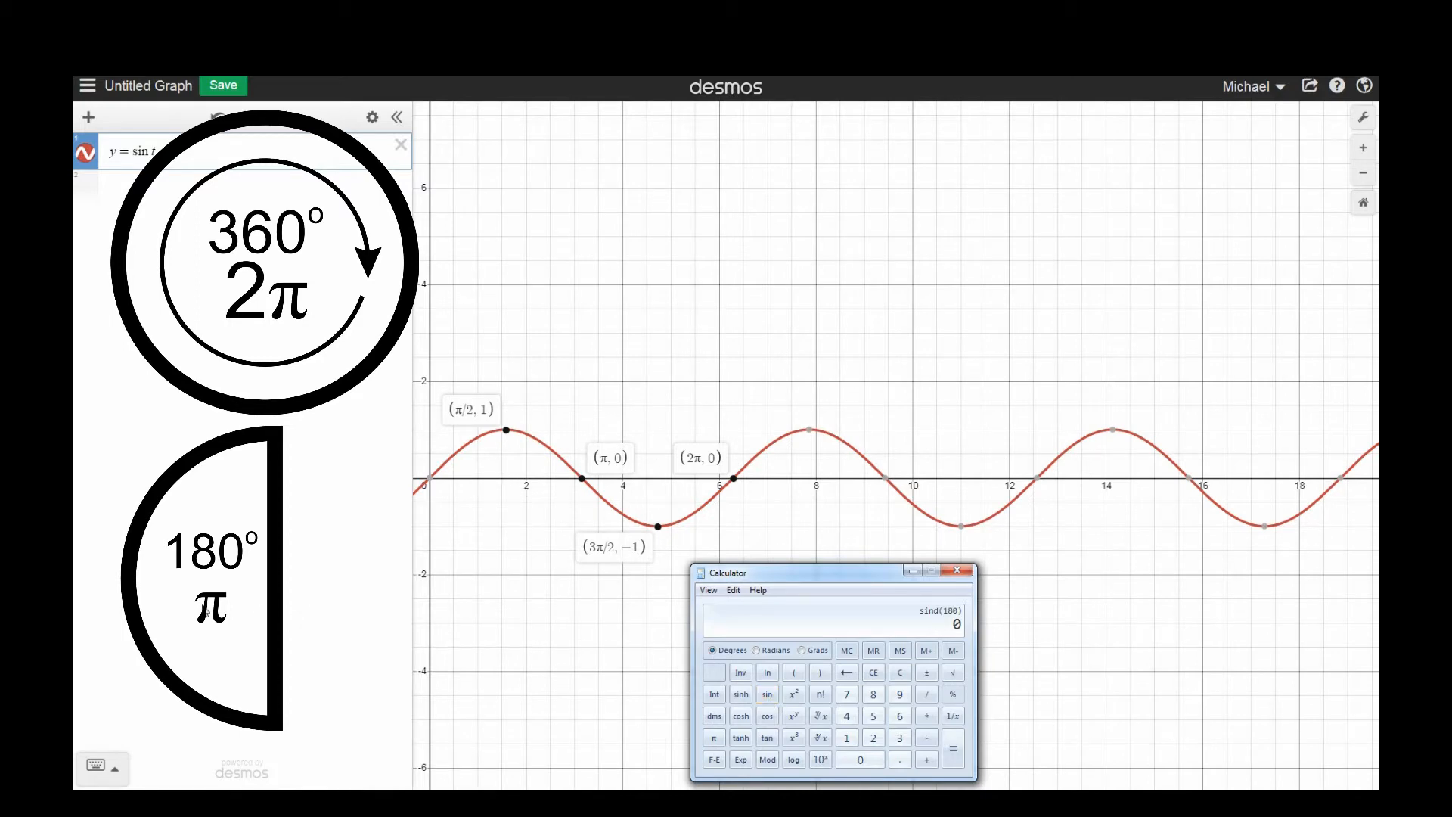
- Return to the Desmos graph and set its angle unit to Degrees
left_click(189, 602)
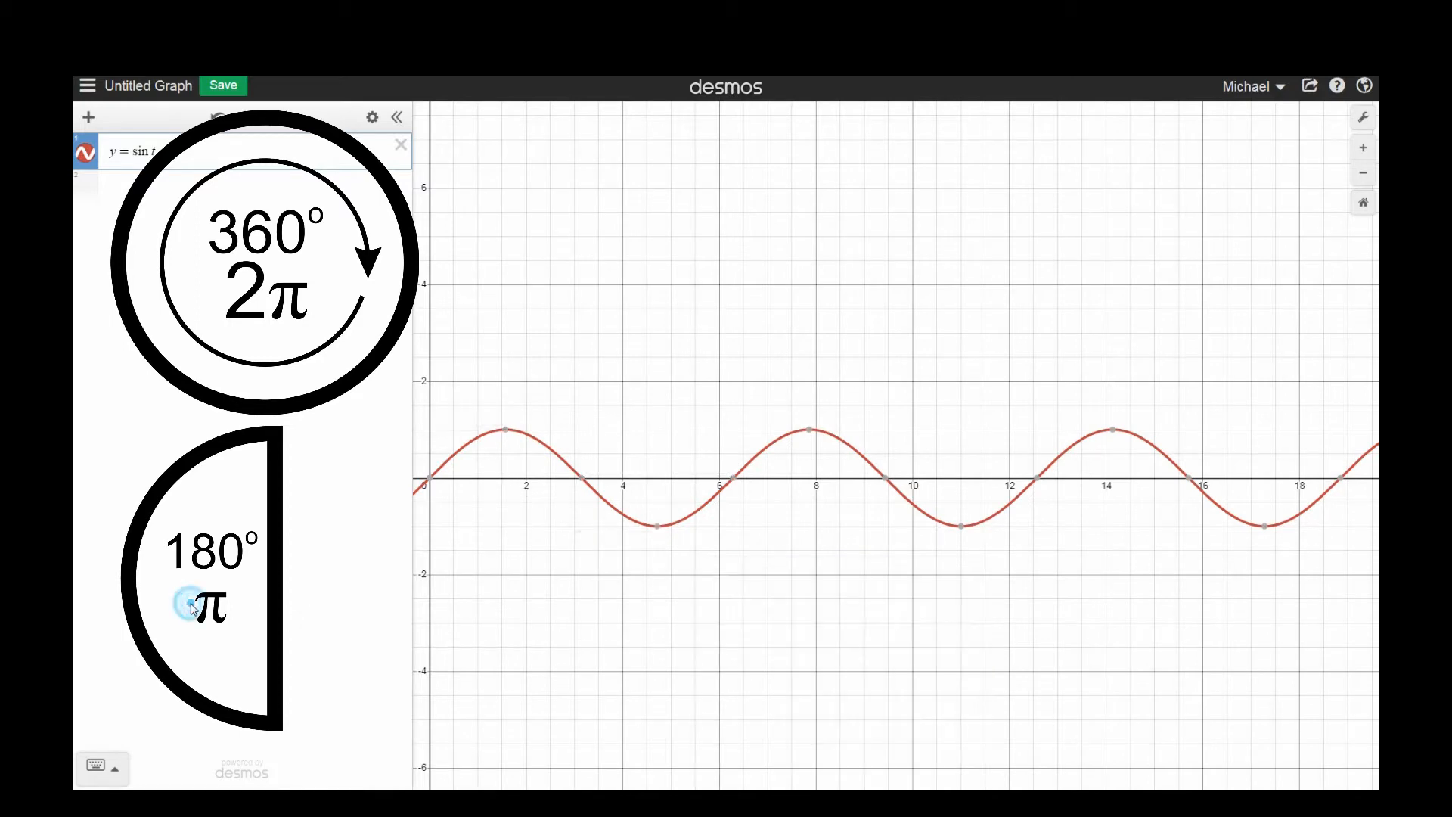
left_click(1369, 115)
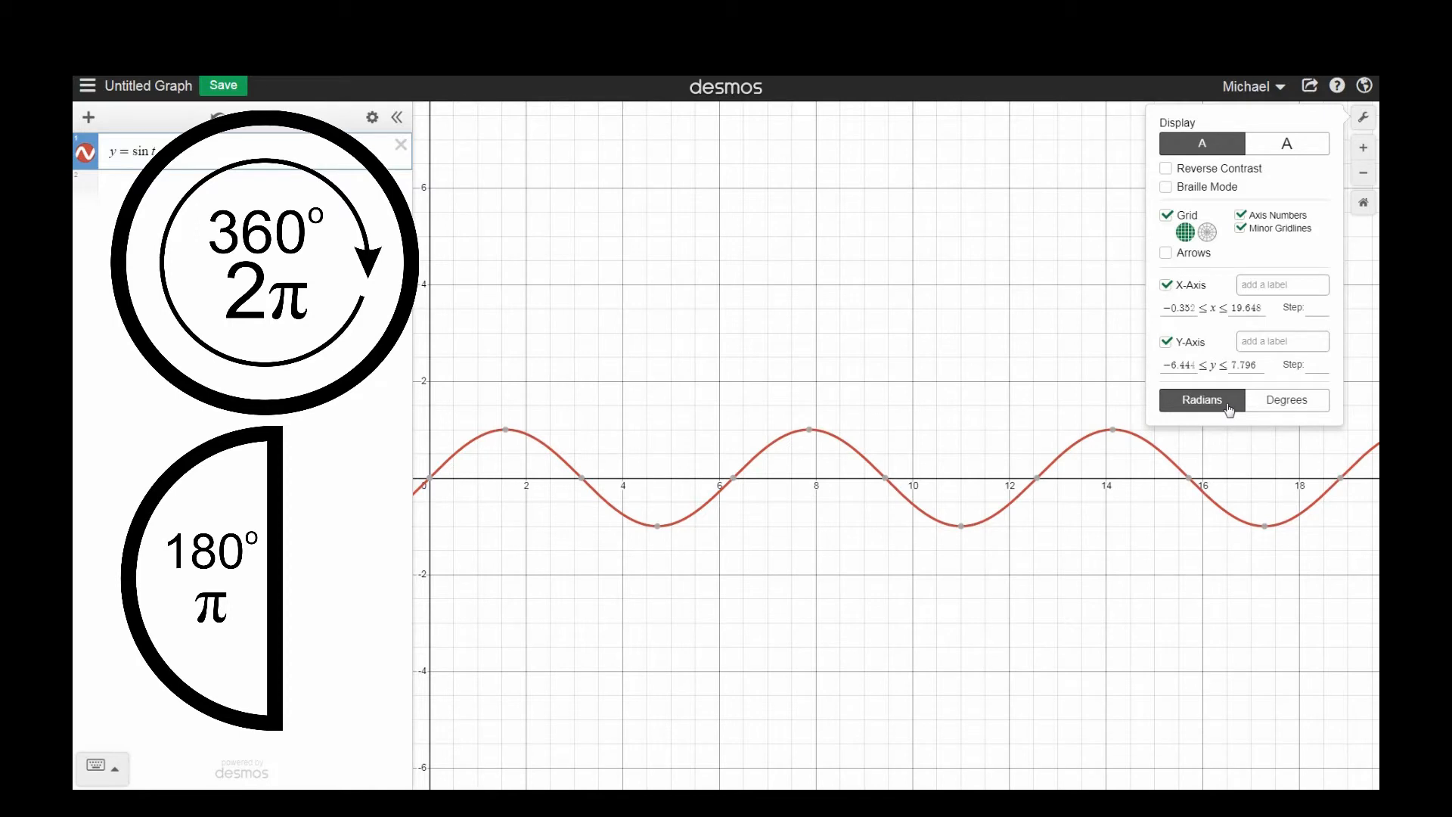
left_click(1296, 404)
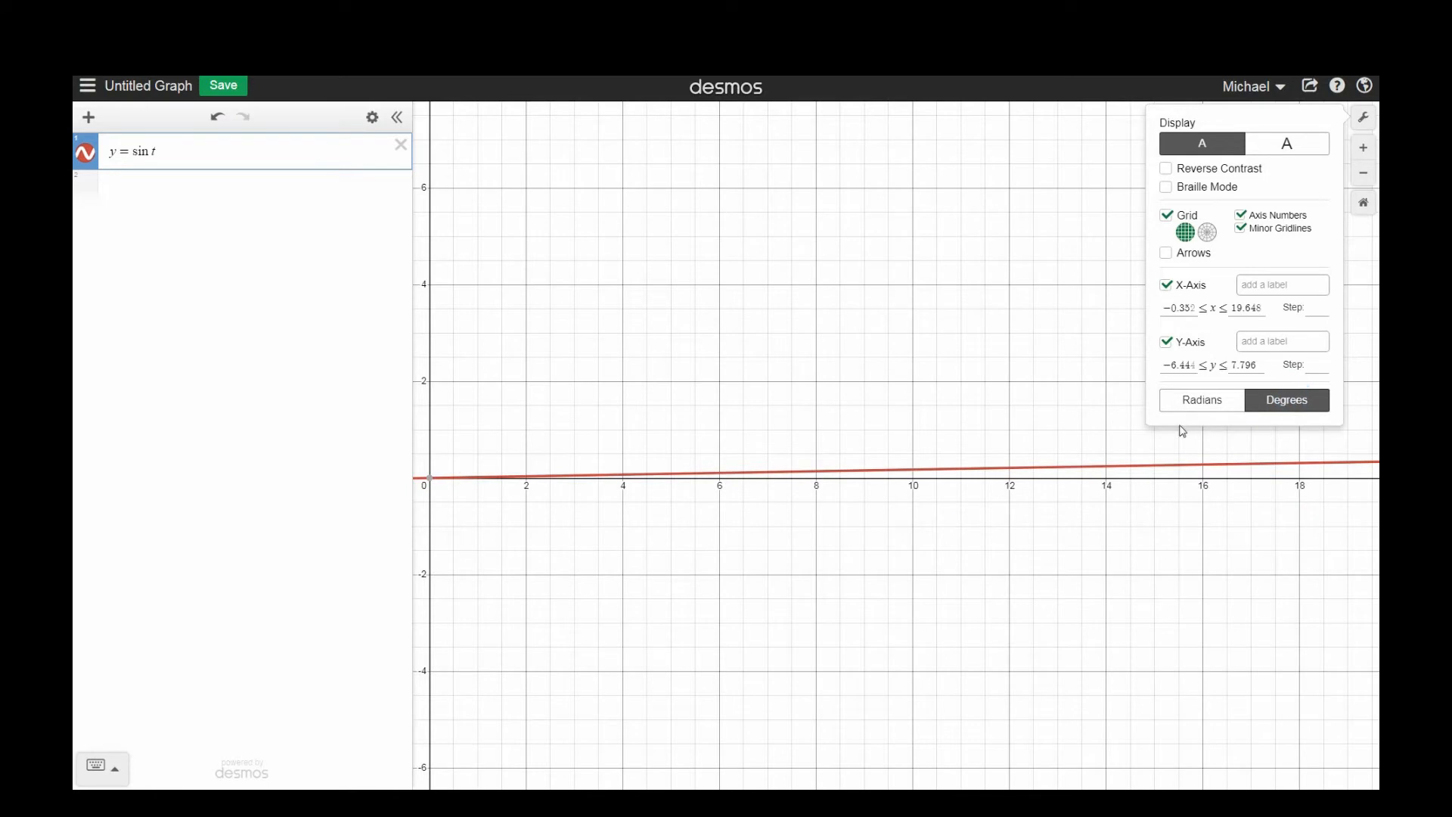
left_click(1363, 118)
- Give the sine expression an amplitude of 50 so it reads y = 50 sin t
scroll(958, 470, "down", 3)
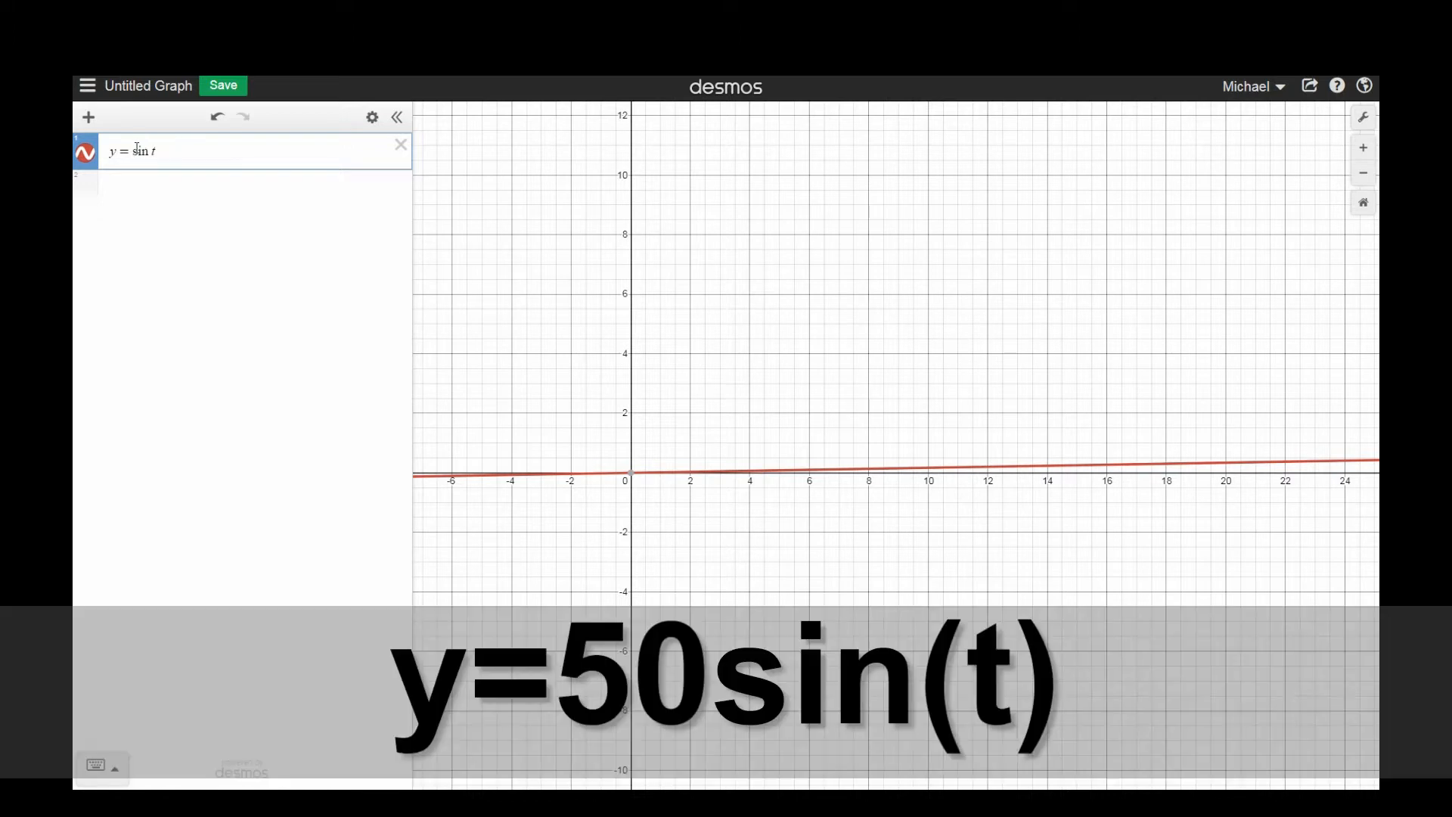
left_click(134, 153)
type("50")
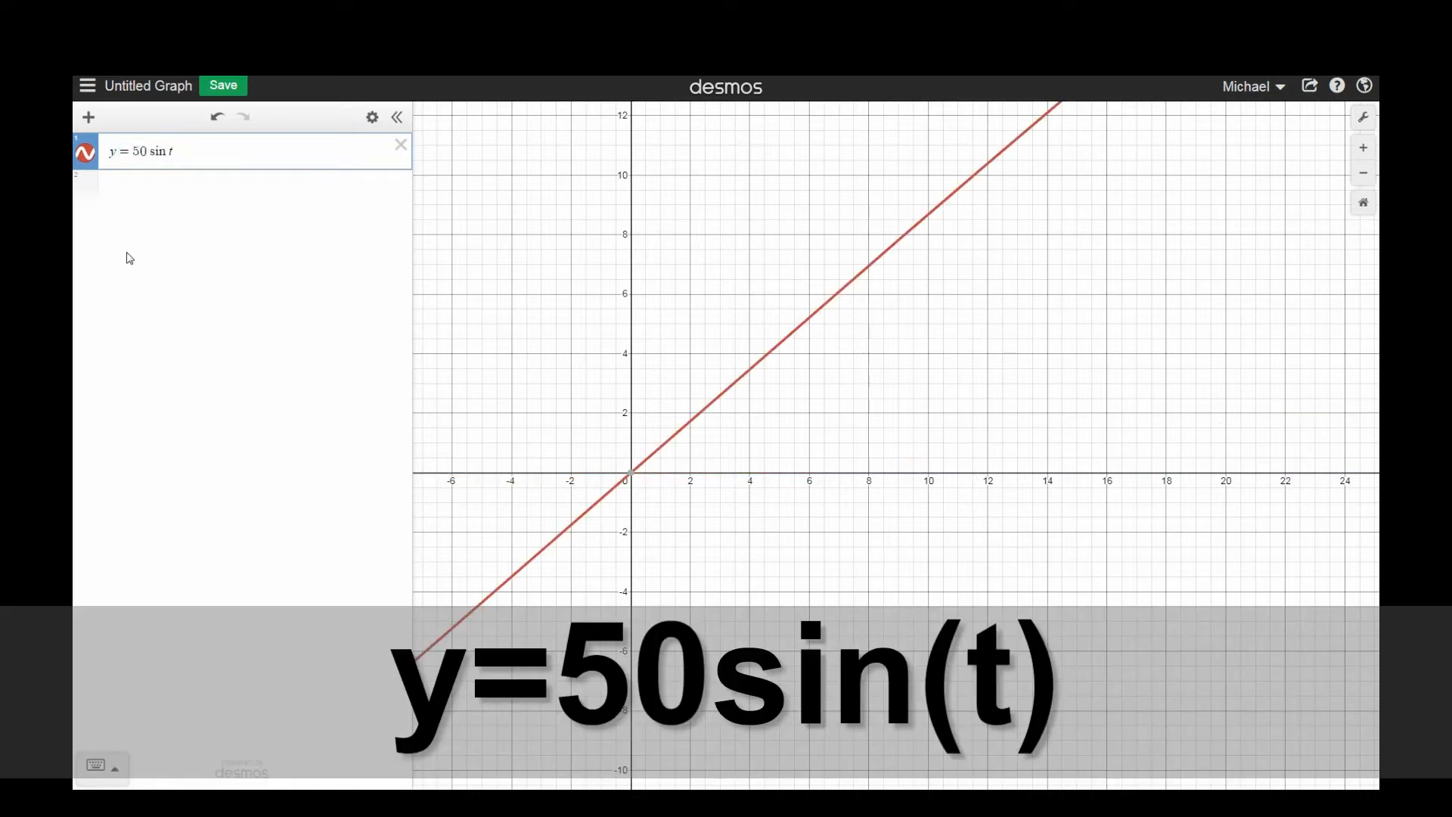
- Show coordinate labels on the y = 50 sin t curve at the origin, first peak, zero crossing, trough and end of the first full cycle
scroll(591, 325, "down", 2)
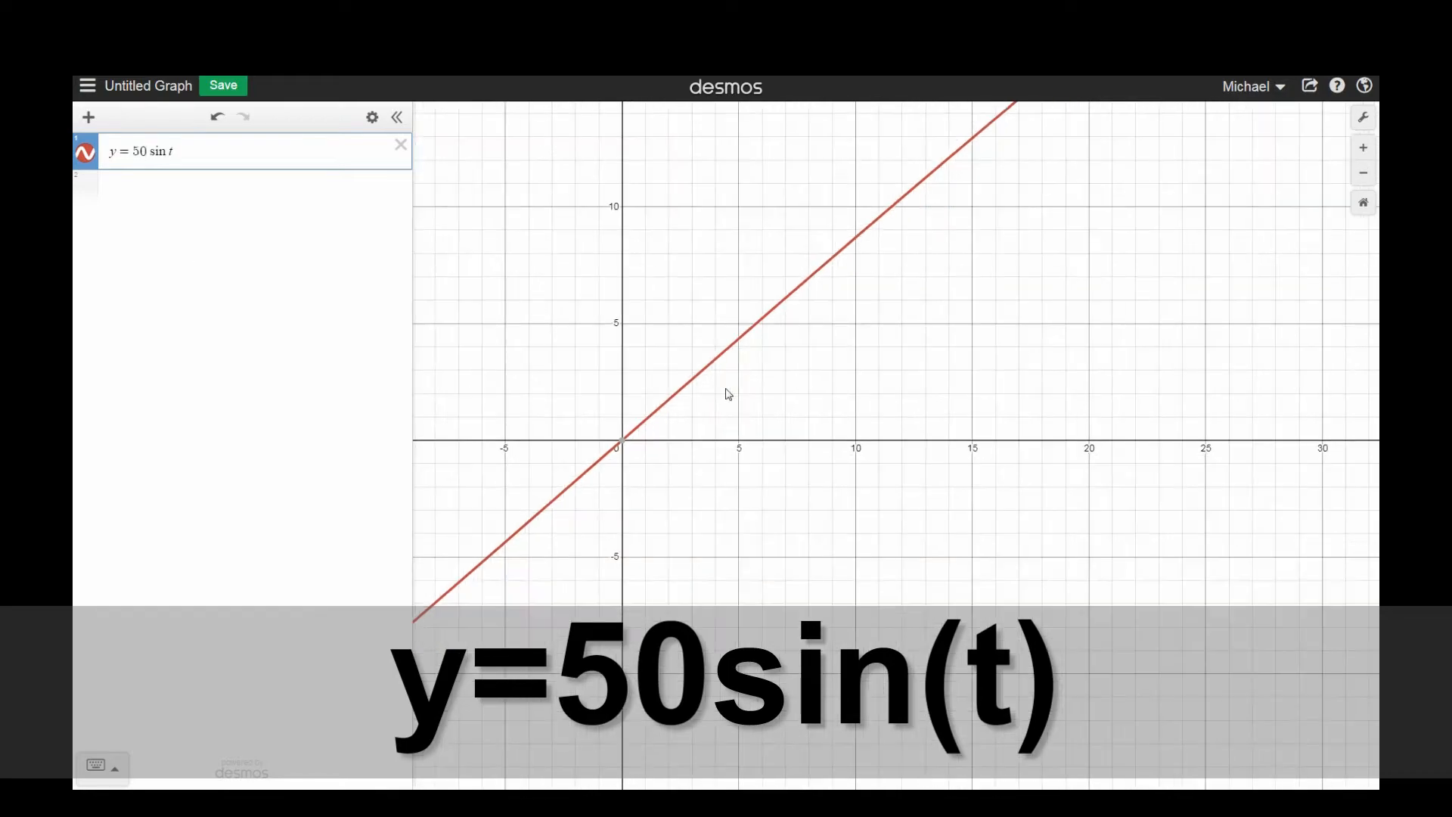
scroll(726, 392, "down", 2)
scroll(726, 394, "down", 6)
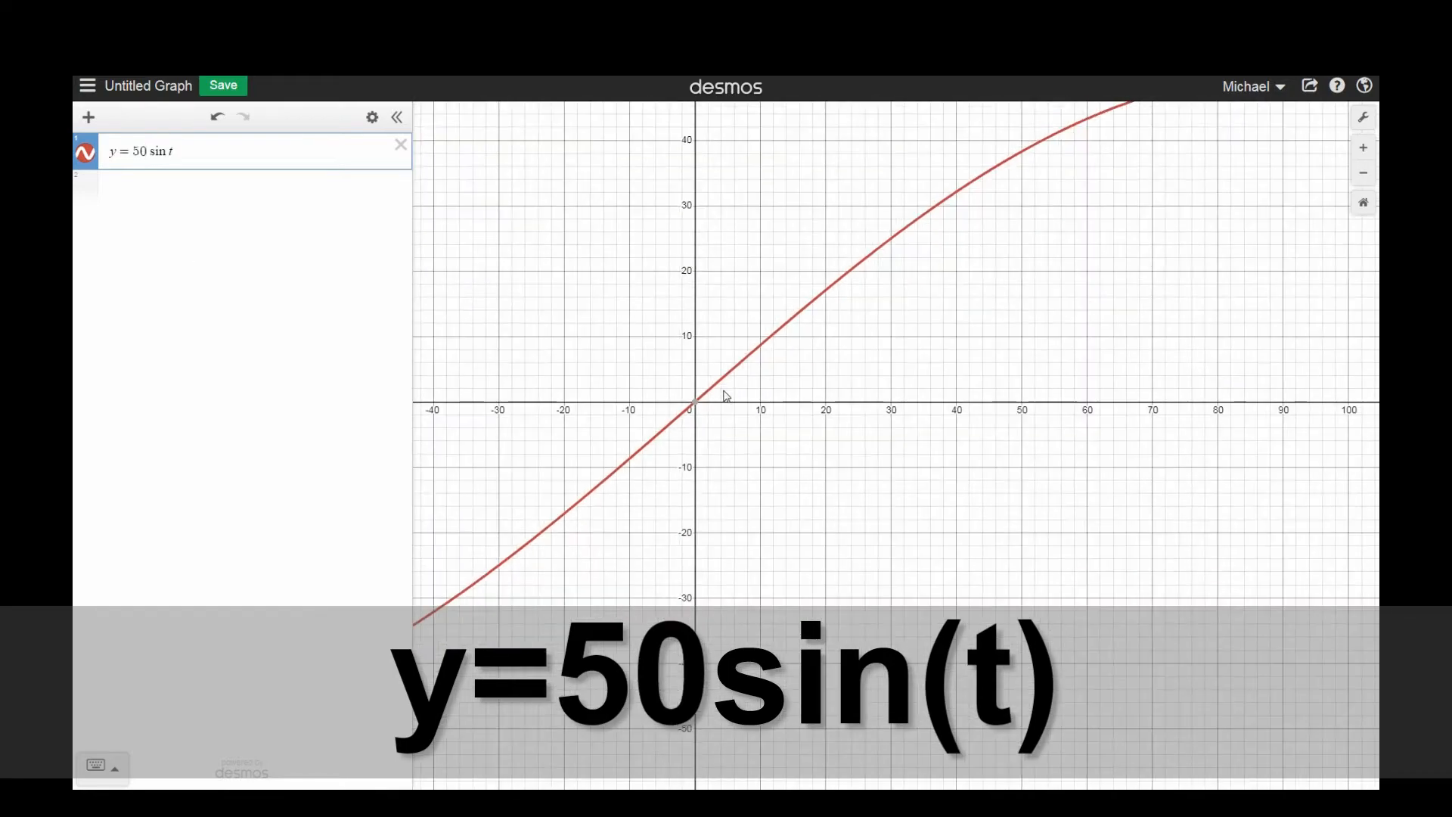
scroll(726, 395, "down", 3)
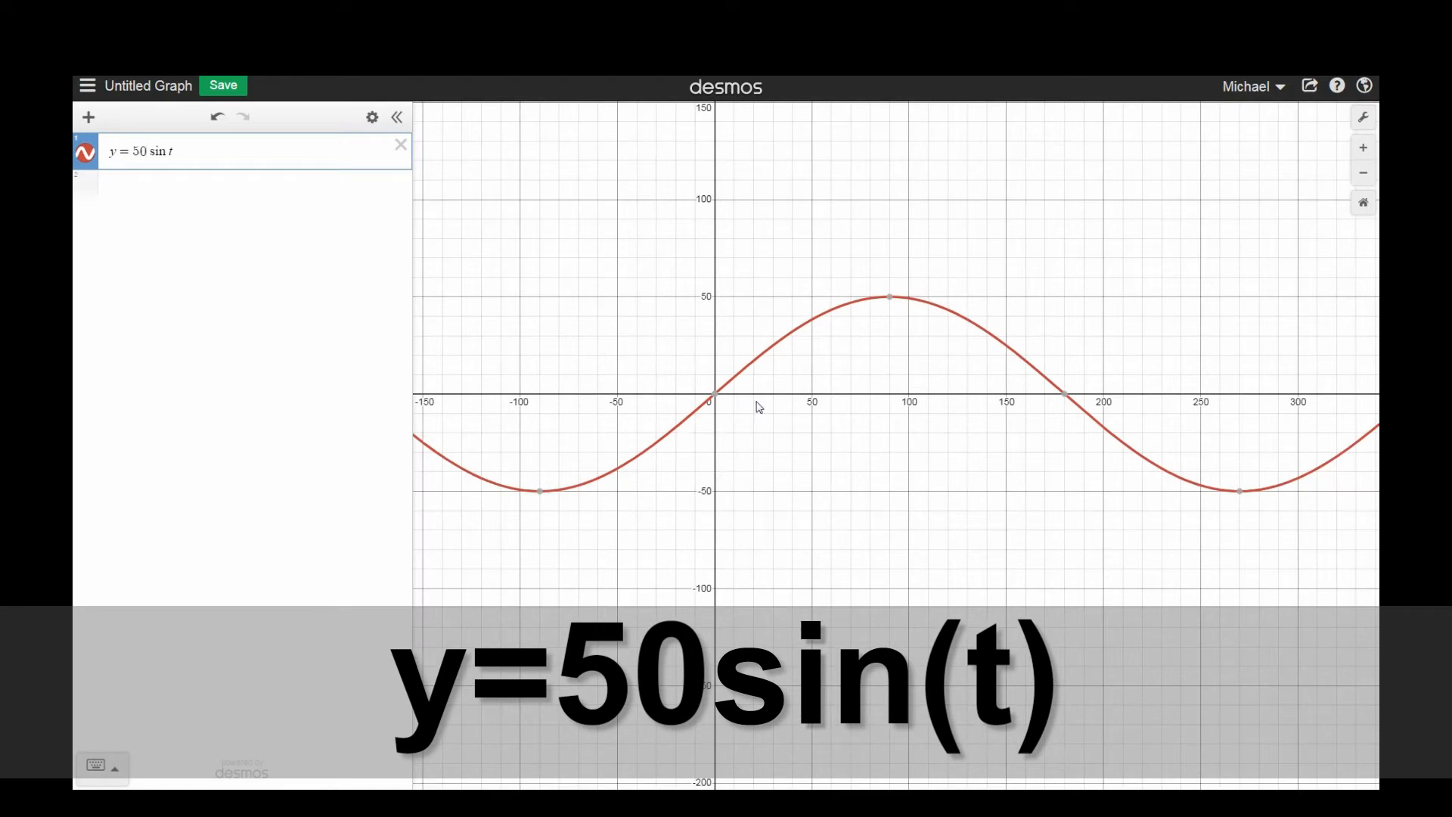
left_click_drag(757, 405, 469, 485)
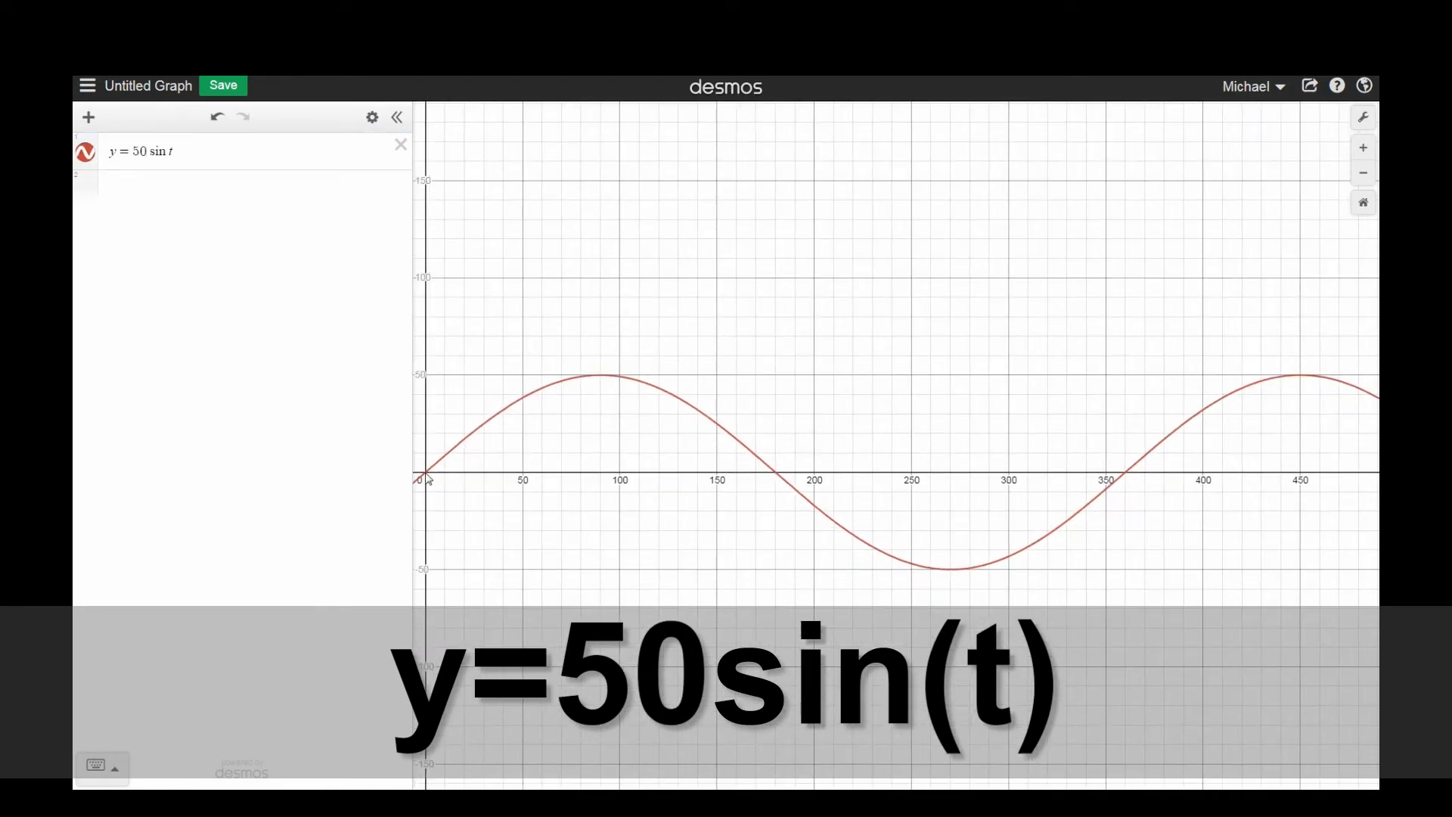
left_click(428, 479)
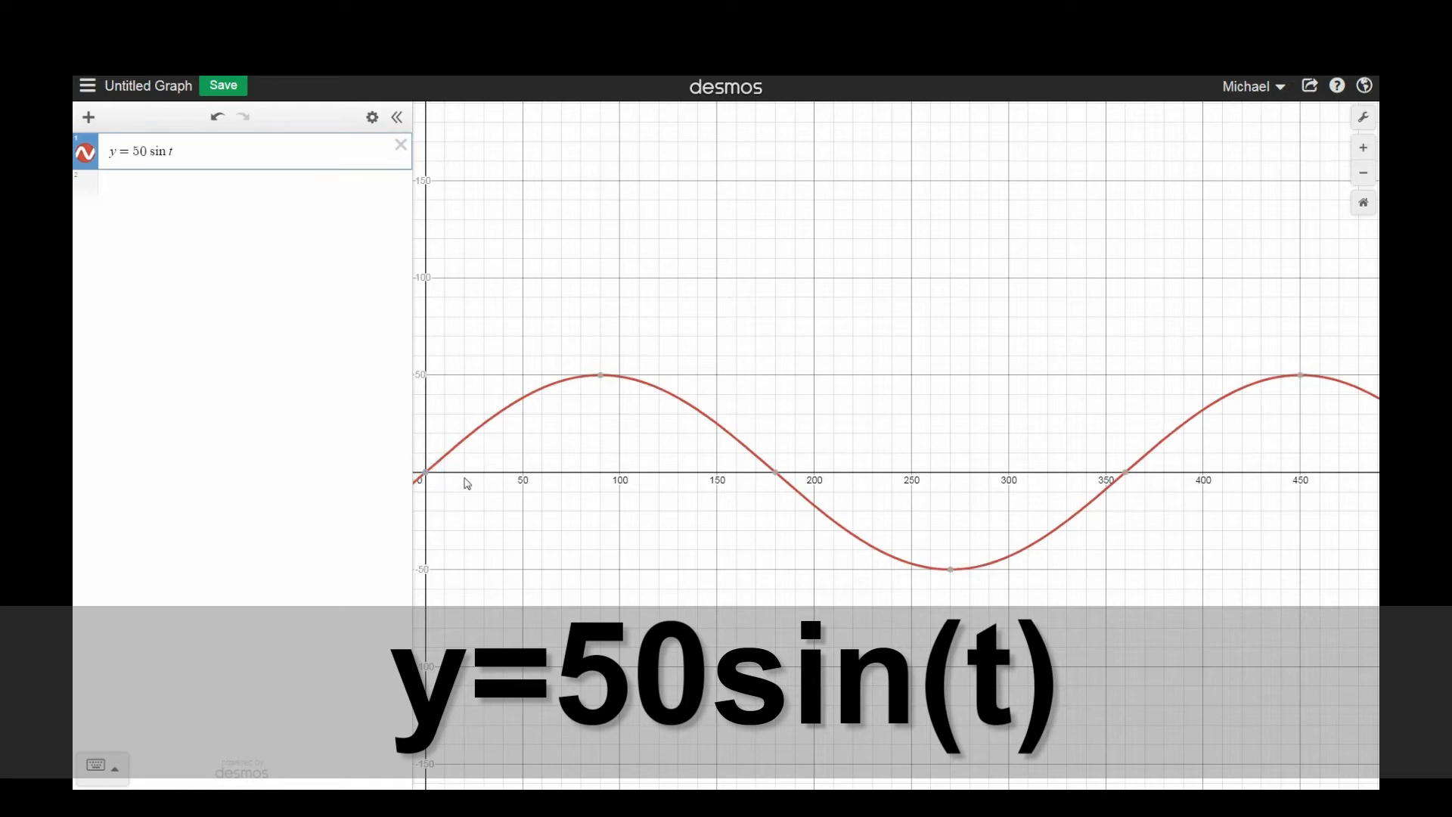
left_click_drag(488, 481, 525, 487)
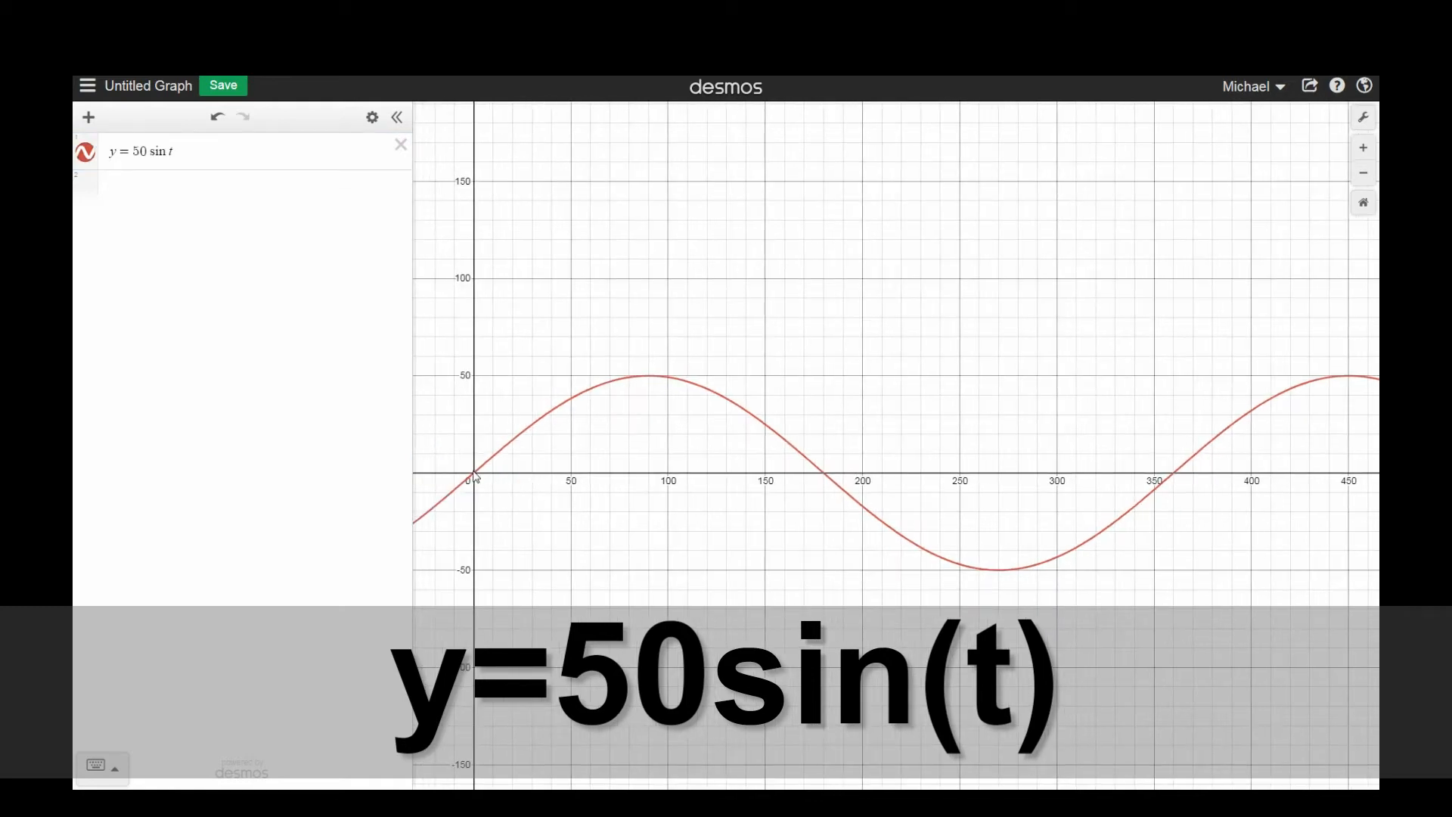
left_click(474, 475)
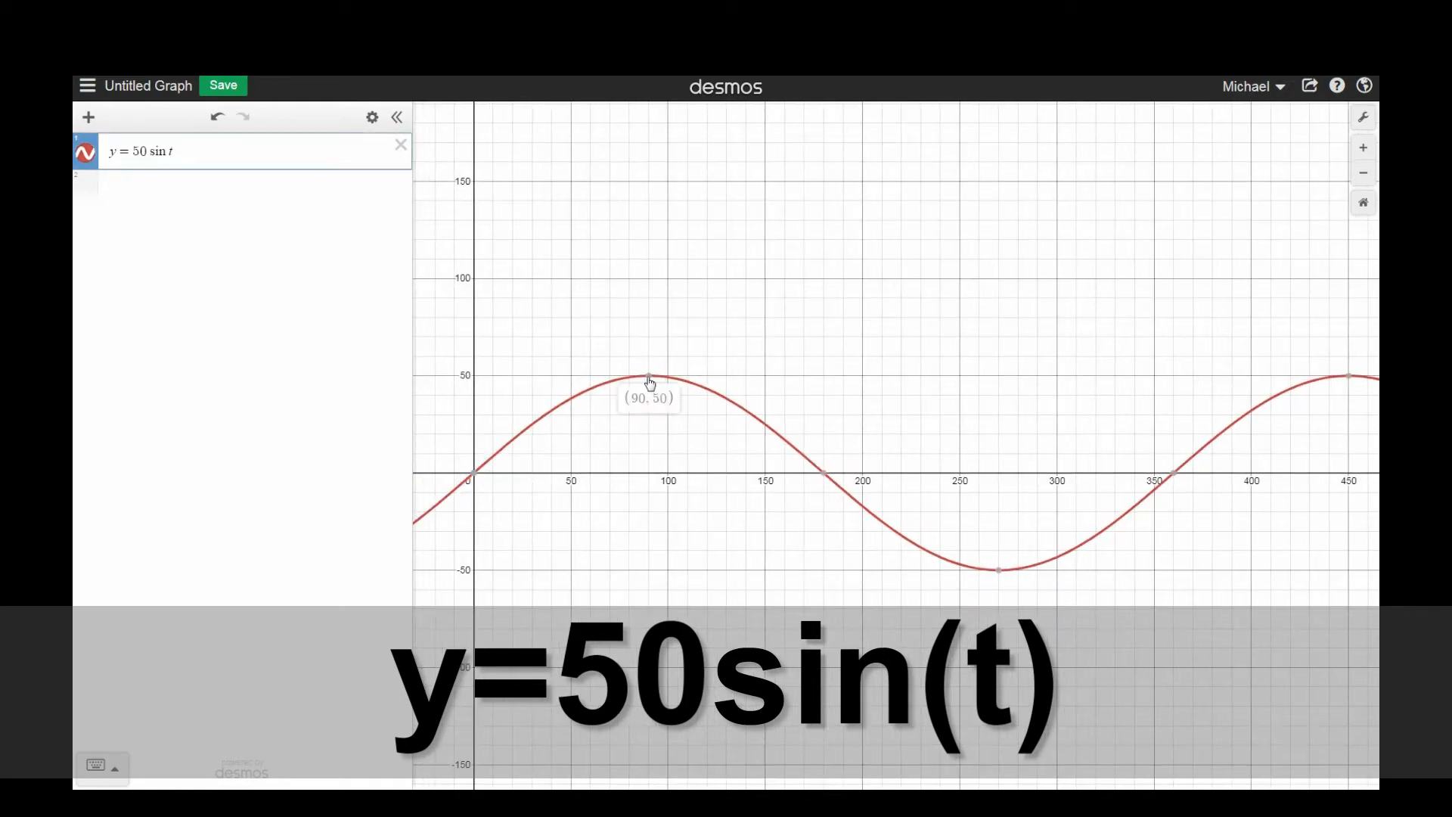
left_click(649, 379)
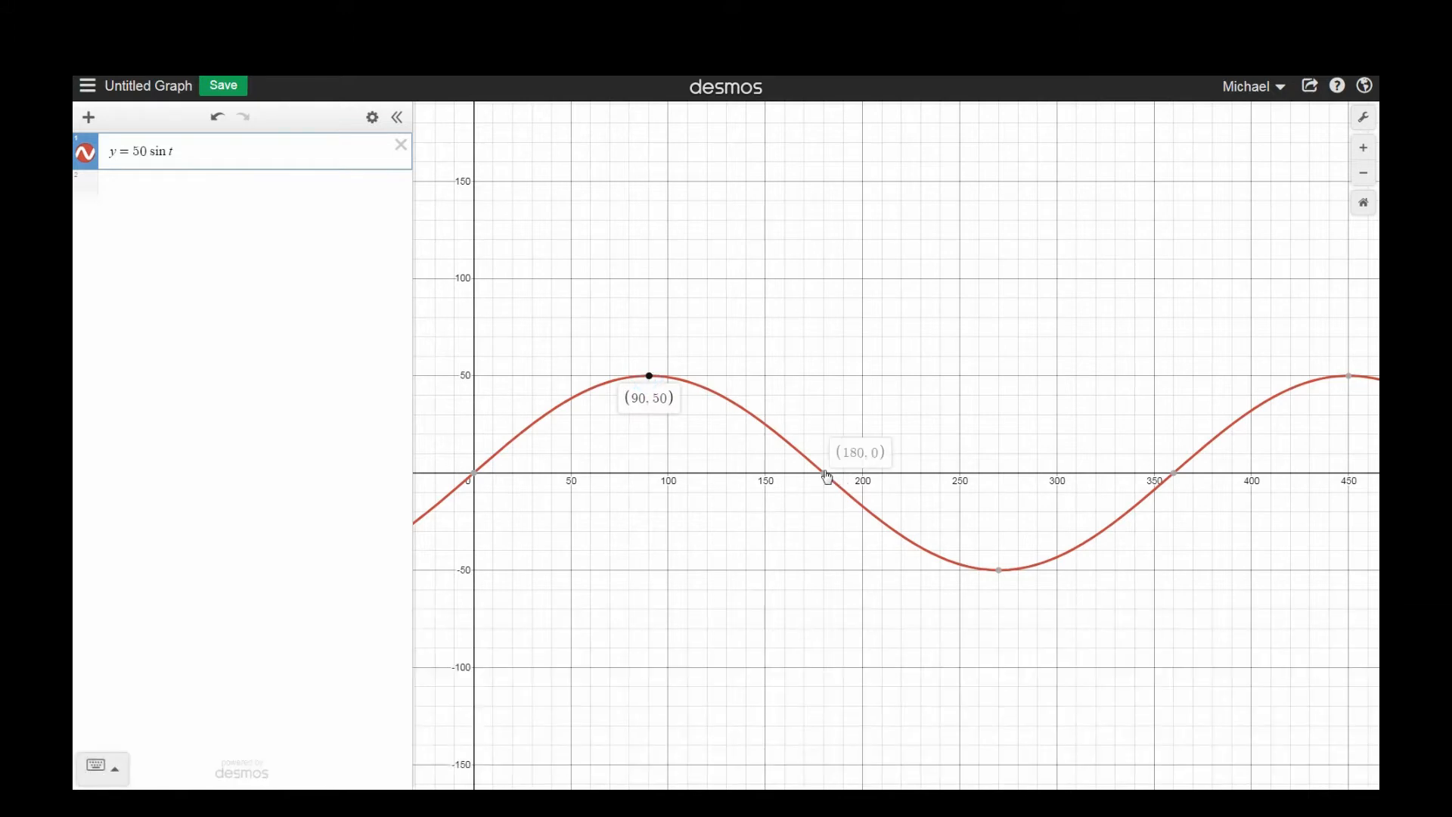
left_click(826, 474)
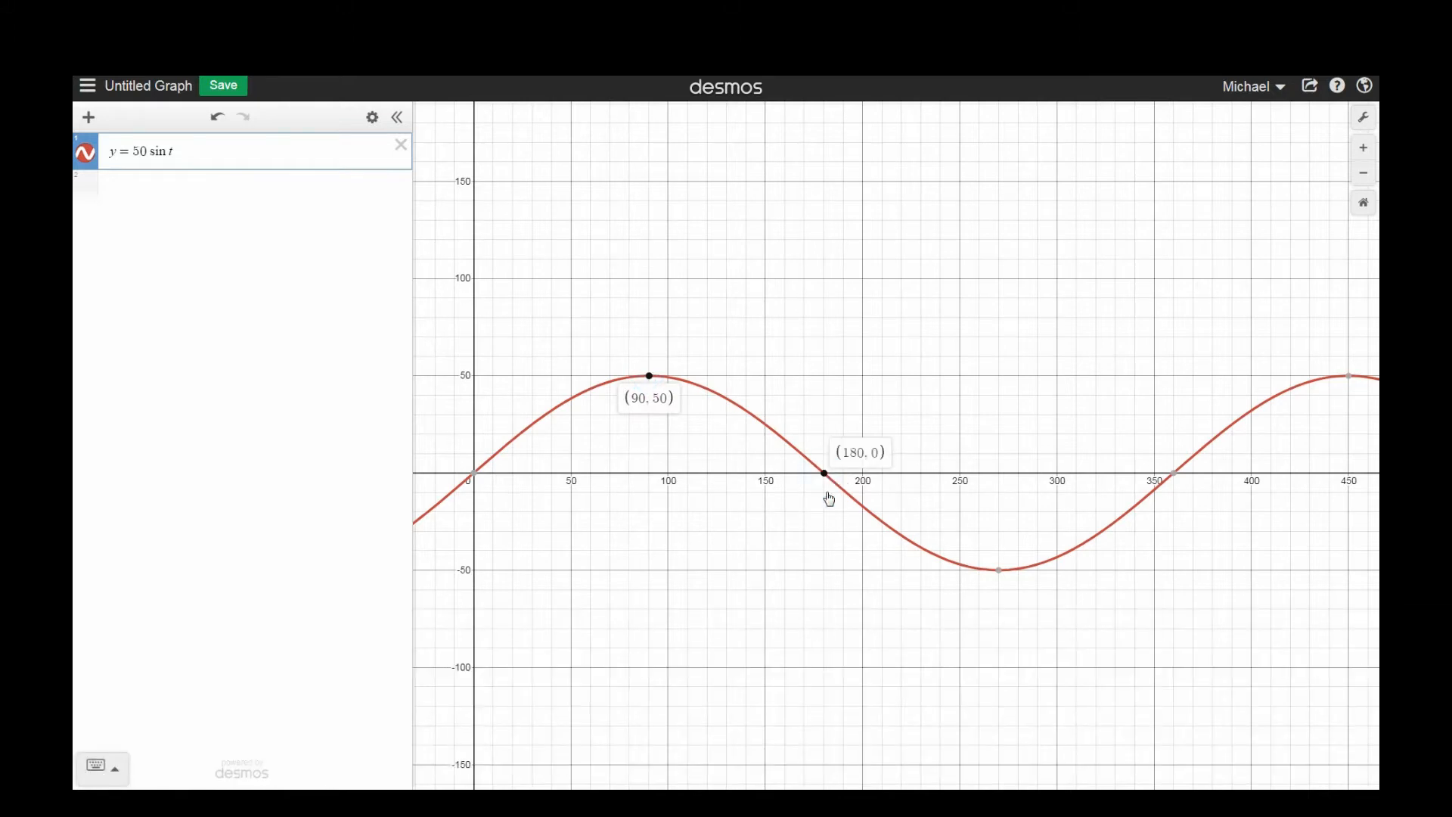
left_click(1001, 571)
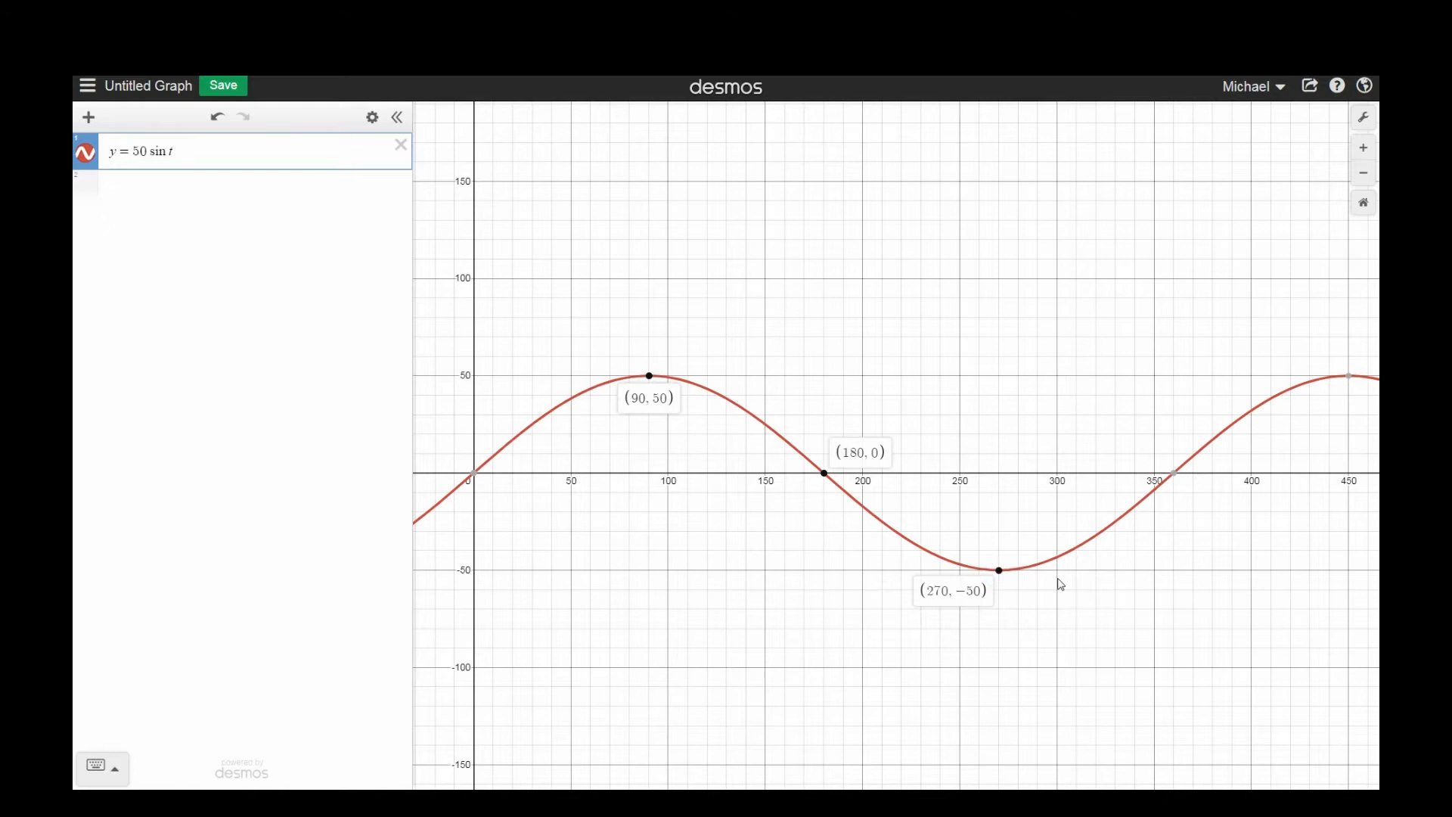
left_click(1177, 476)
left_click(474, 475)
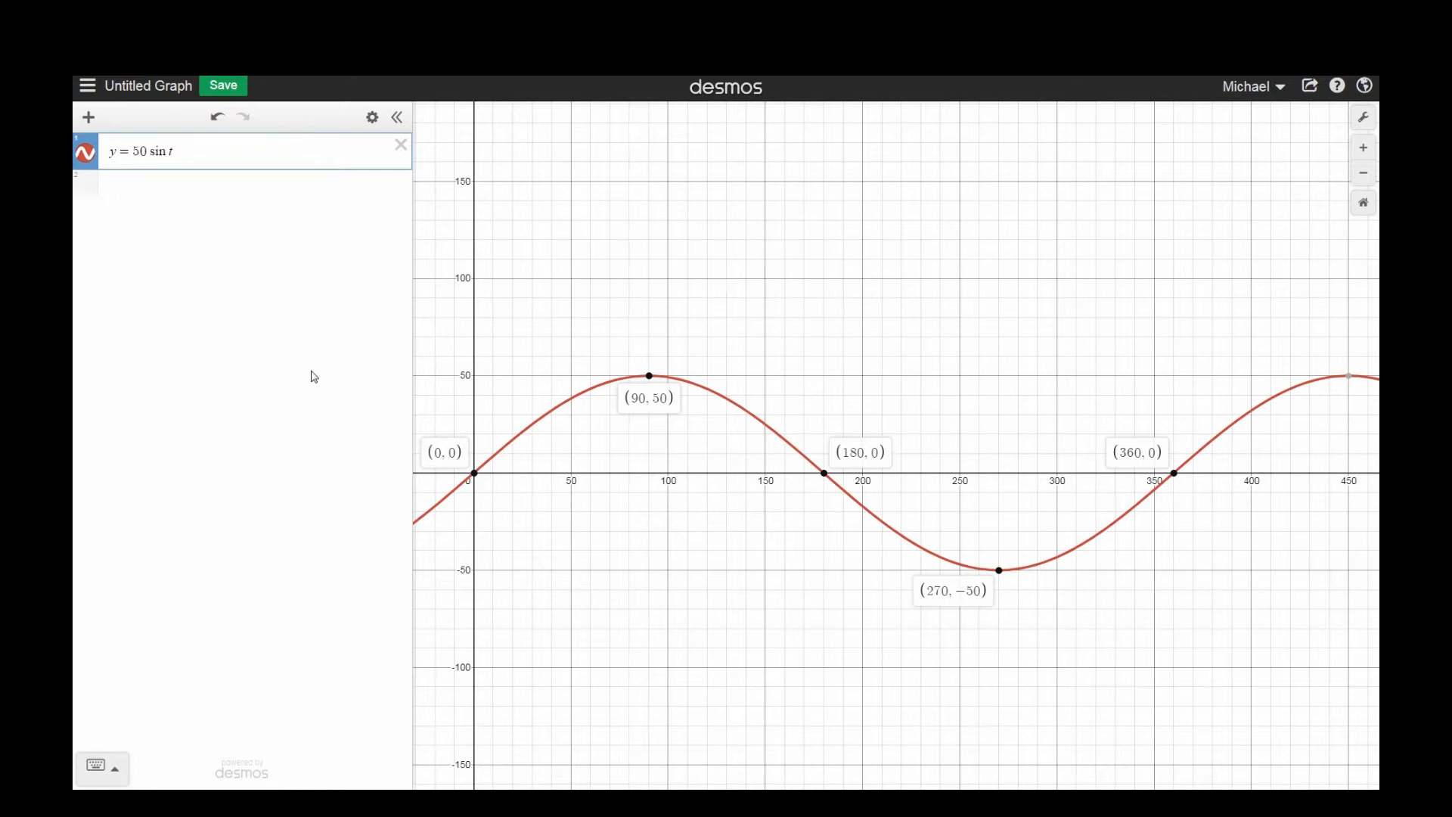
- Add a second expression, y = 50 sin t, below the first one
left_click(215, 201)
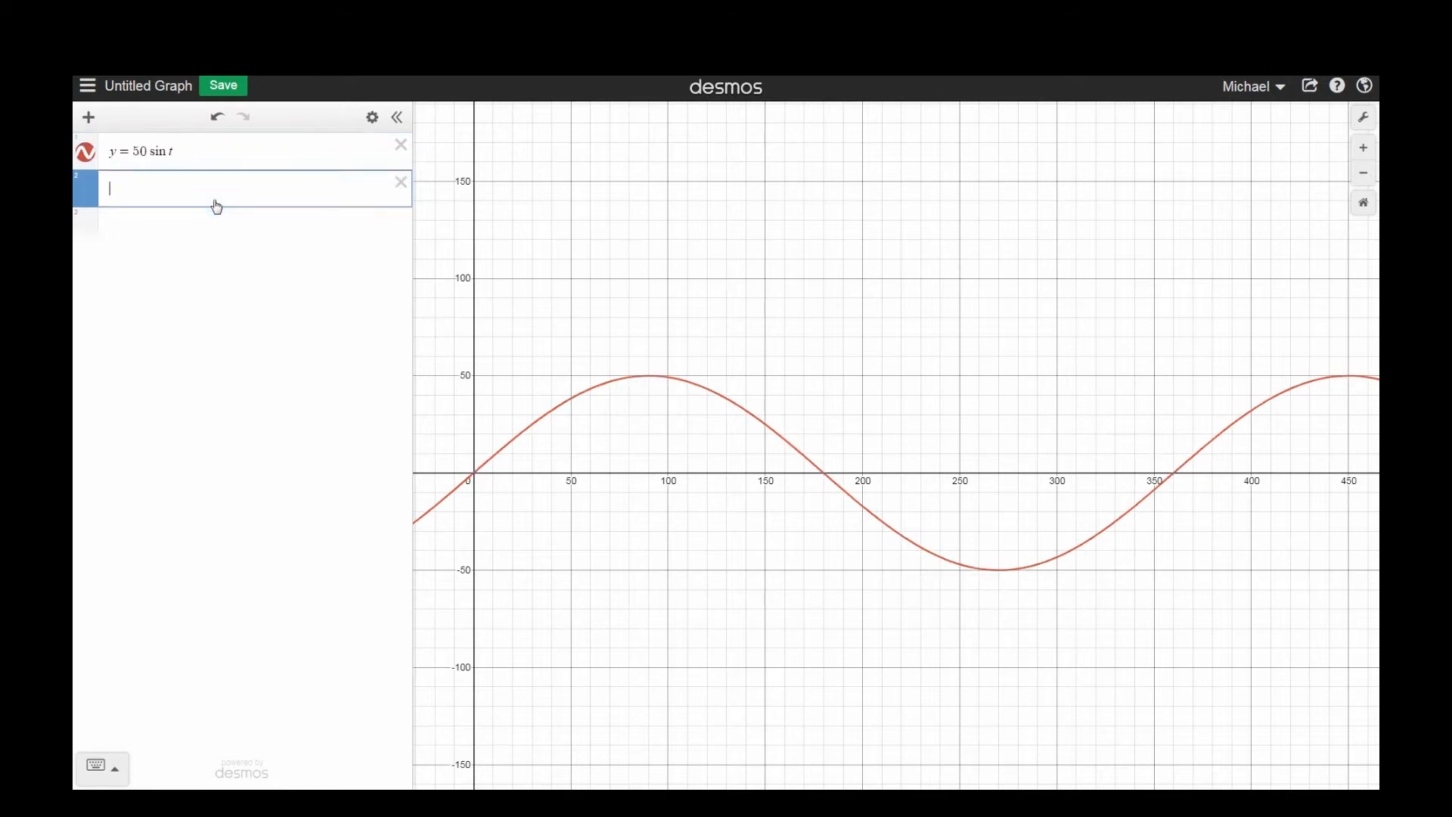
type("y = 50 sin t")
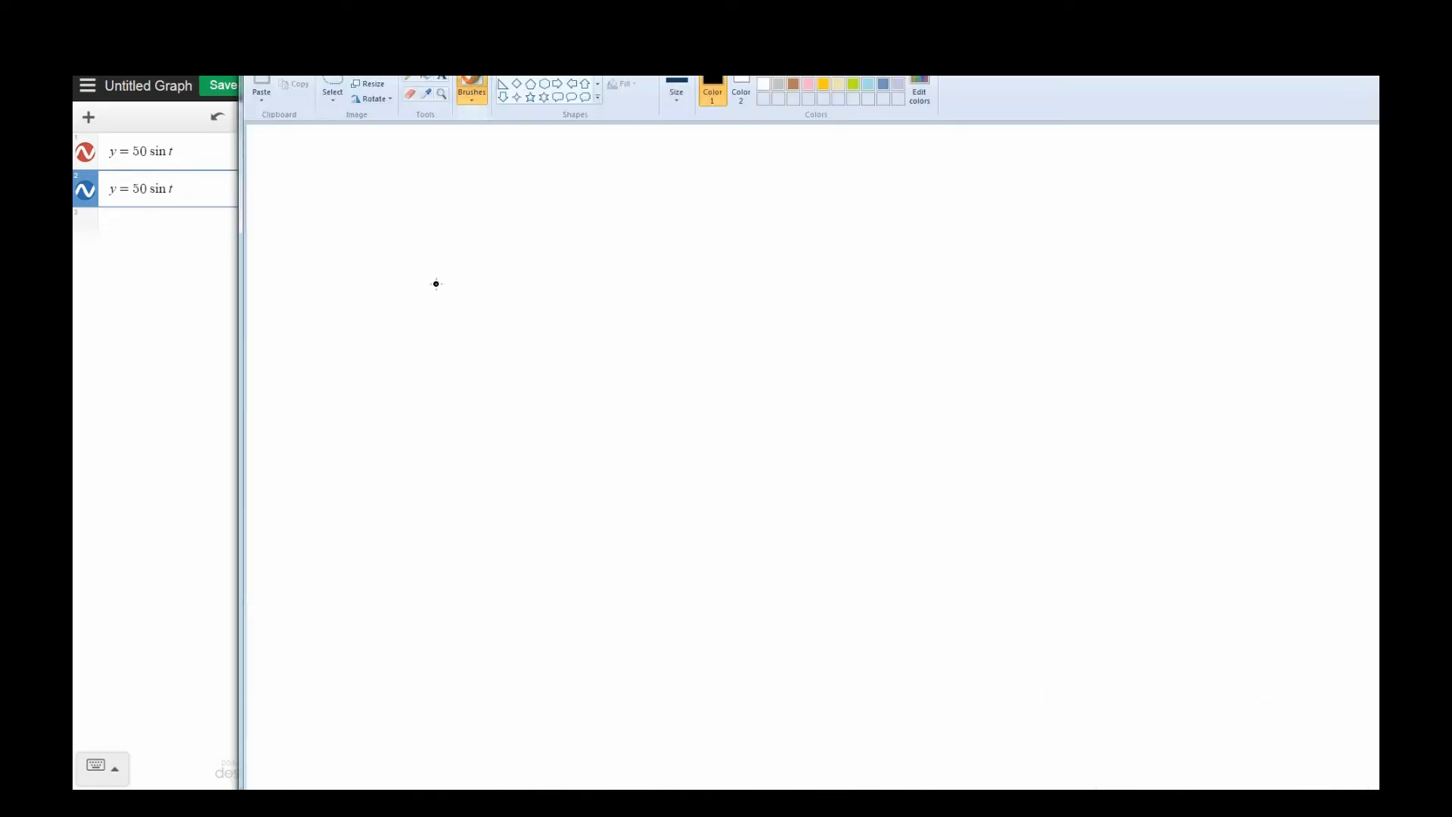
- Handwrite the equation y = mx + b in black across the upper part of the Paint canvas
mouse_move(436, 284)
left_mouse_down()
mouse_move(444, 324)
mouse_move(479, 285)
mouse_move(484, 347)
mouse_move(437, 446)
mouse_move(433, 428)
left_mouse_up()
left_click_drag(533, 323, 640, 275)
mouse_move(684, 281)
left_mouse_down()
mouse_move(694, 324)
mouse_move(790, 310)
mouse_move(805, 329)
left_mouse_up()
left_click_drag(795, 263, 753, 331)
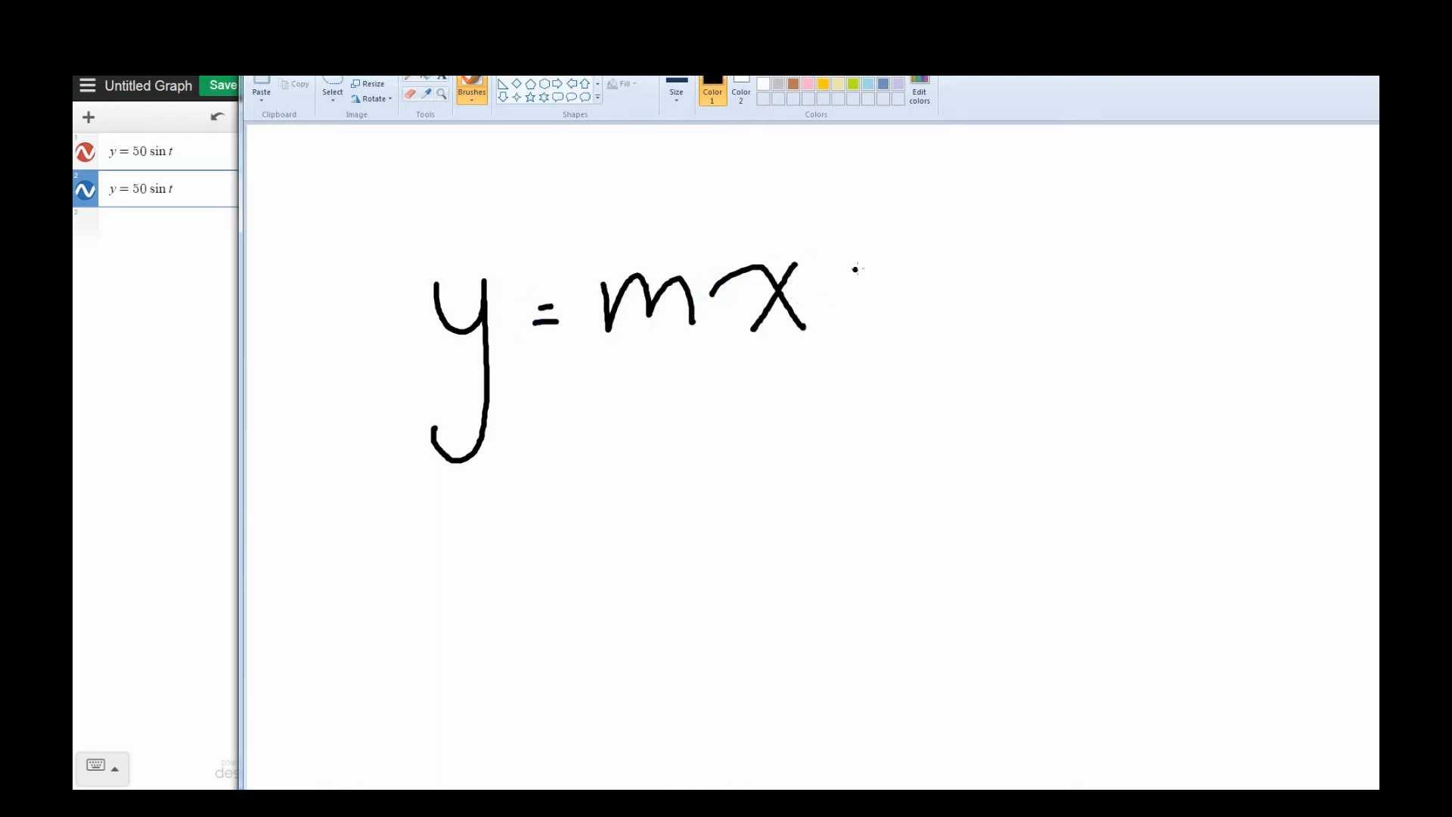
mouse_move(858, 268)
left_mouse_down()
mouse_move(861, 305)
mouse_move(879, 284)
left_mouse_up()
mouse_move(941, 167)
left_mouse_down()
mouse_move(953, 299)
mouse_move(1017, 253)
mouse_move(1030, 316)
mouse_move(946, 299)
left_mouse_up()
left_click(766, 410)
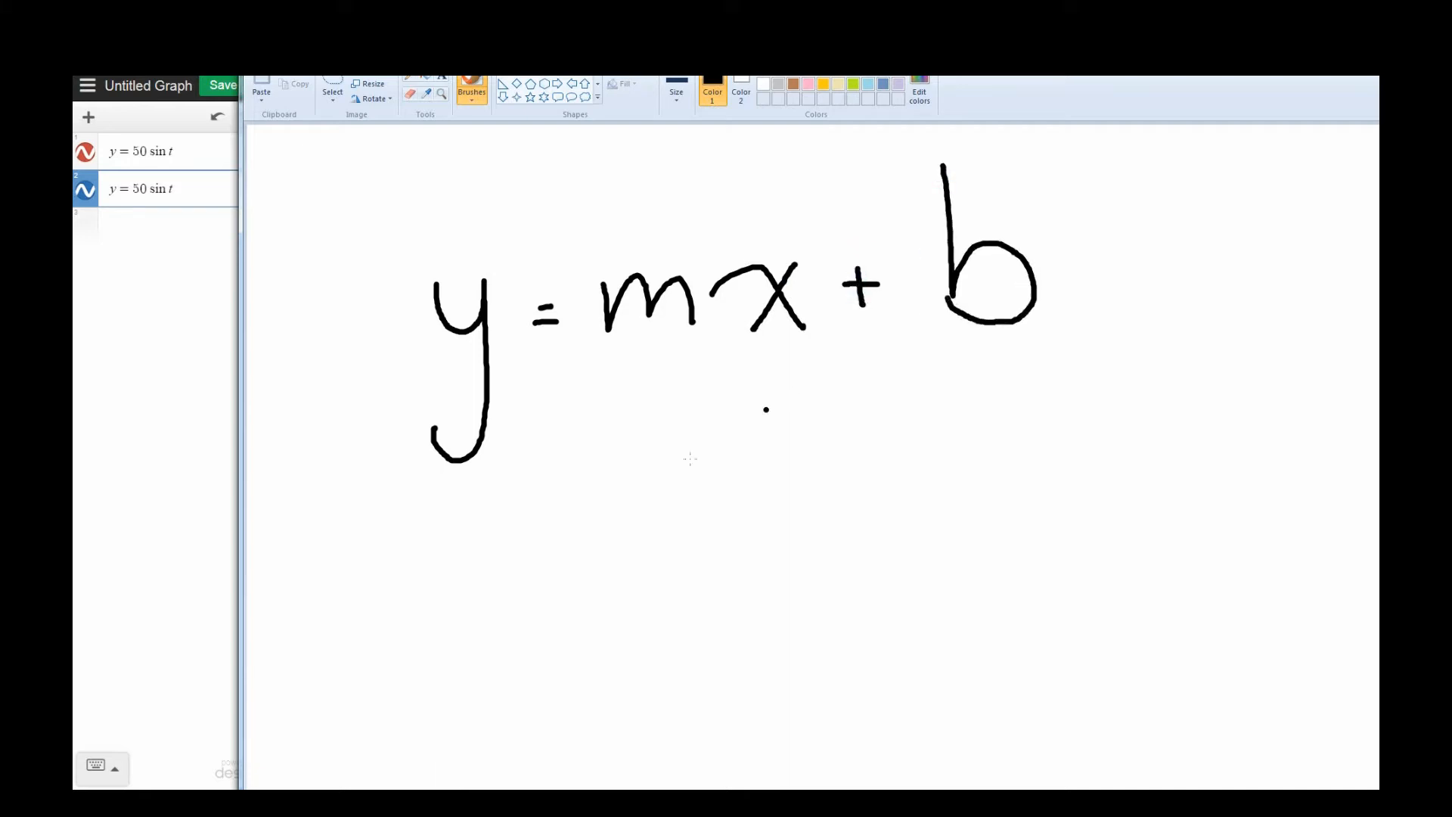
- In blue, draw short connecting lines beneath m and x and label them 50 and sin t respectively
left_click(884, 81)
mouse_move(658, 344)
left_mouse_down()
mouse_move(654, 445)
mouse_move(615, 465)
mouse_move(633, 501)
mouse_move(611, 554)
left_mouse_up()
left_click(651, 455)
mouse_move(678, 475)
left_mouse_down()
mouse_move(685, 553)
mouse_move(680, 476)
left_mouse_up()
left_click_drag(784, 343, 803, 386)
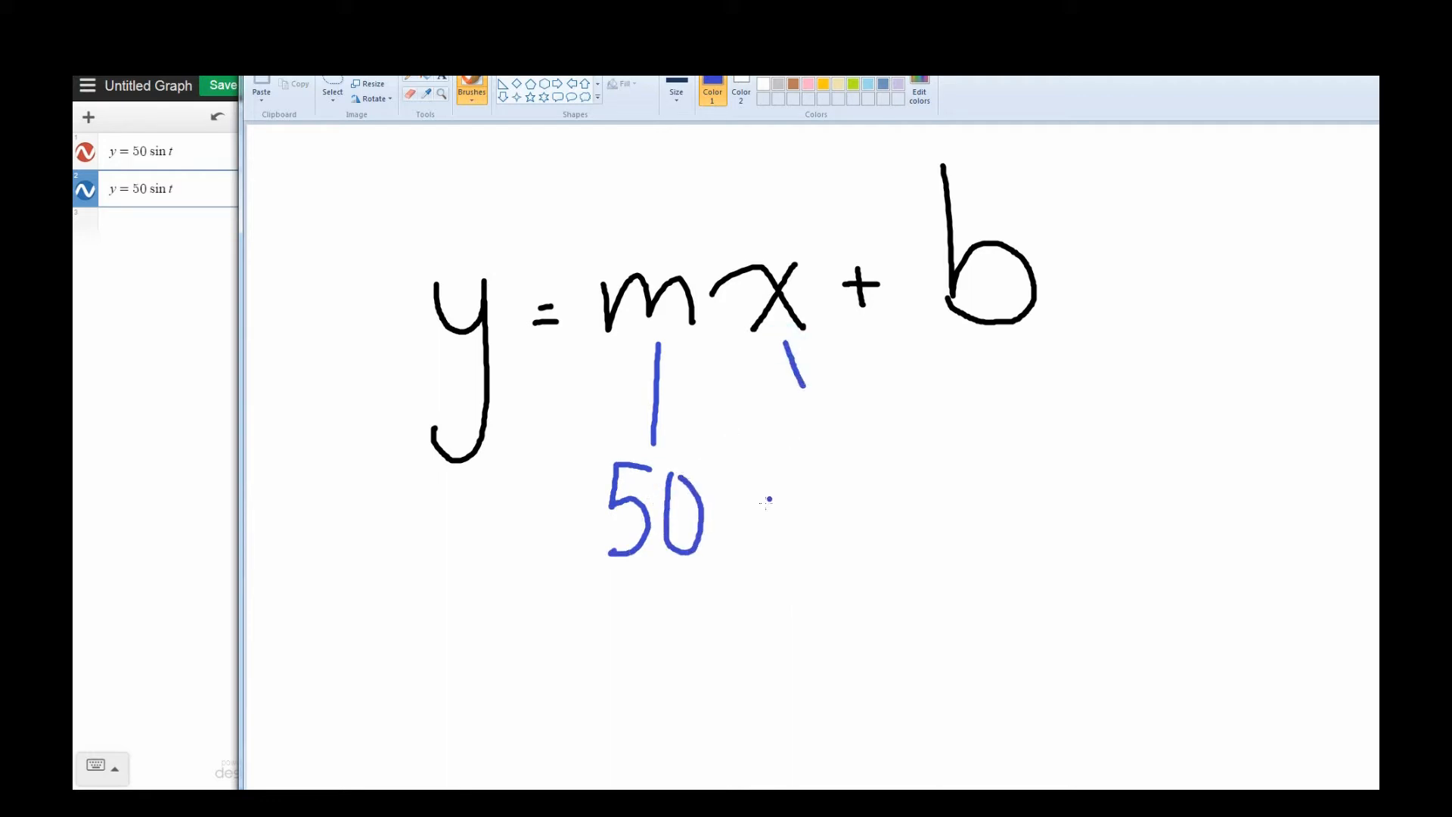
mouse_move(768, 515)
left_mouse_down()
mouse_move(784, 460)
mouse_move(815, 502)
mouse_move(849, 449)
mouse_move(872, 494)
left_mouse_up()
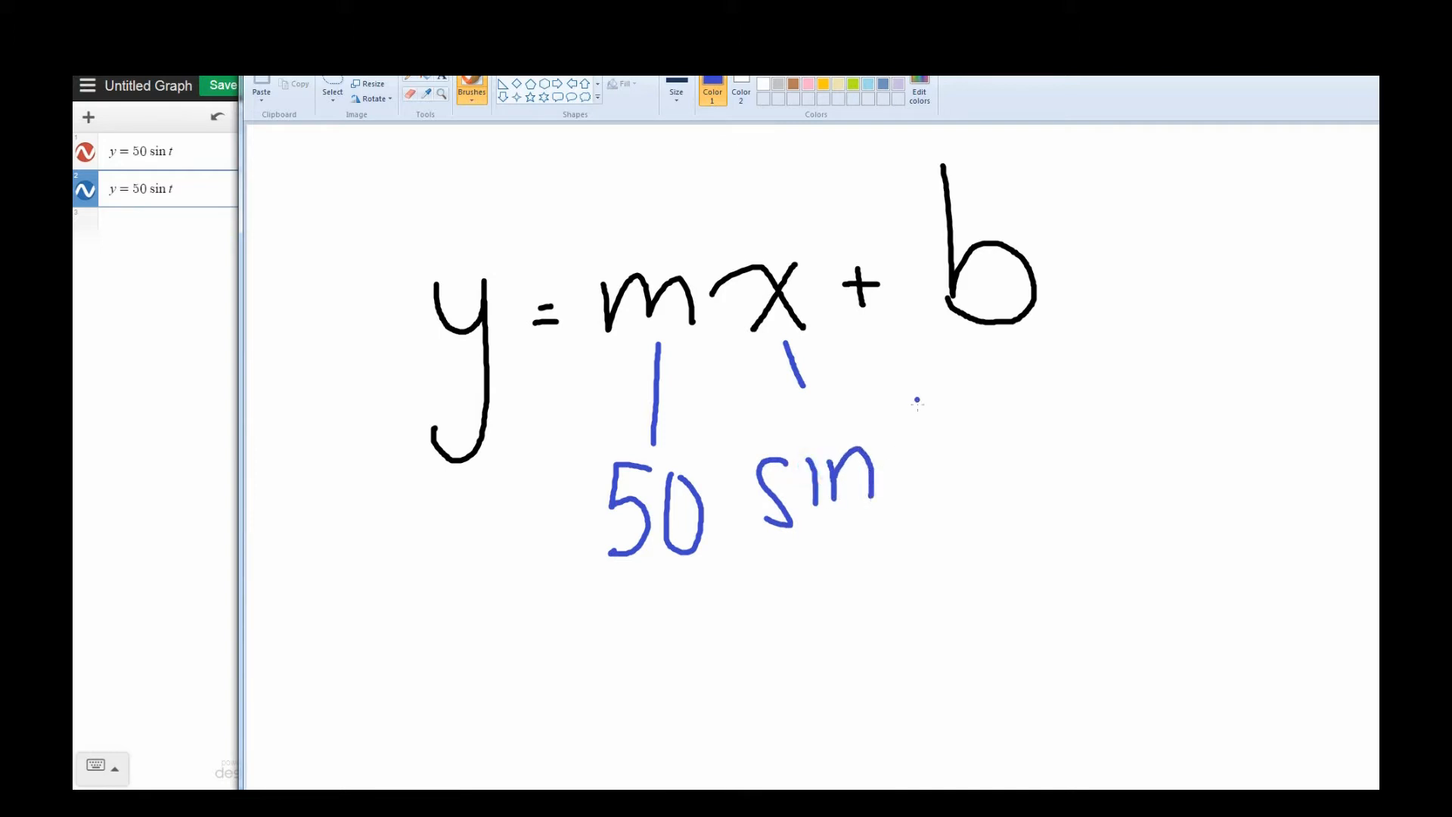
left_click_drag(918, 399, 955, 497)
left_click_drag(890, 437, 938, 436)
- Select the handwritten "+ b" and move it farther right to open a gap after the x
left_click(336, 91)
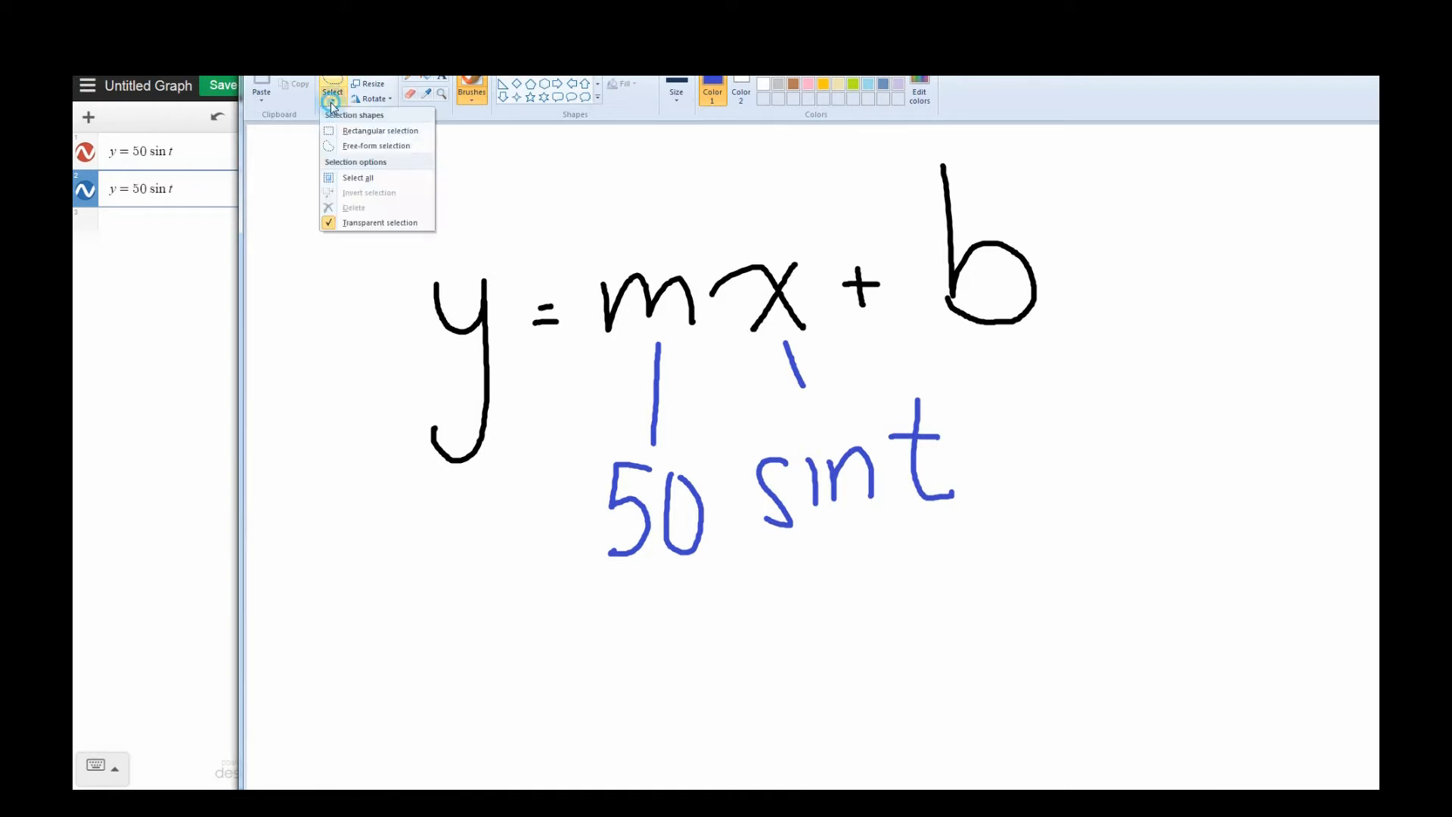
left_click(354, 131)
left_click_drag(821, 147, 969, 328)
left_click(336, 104)
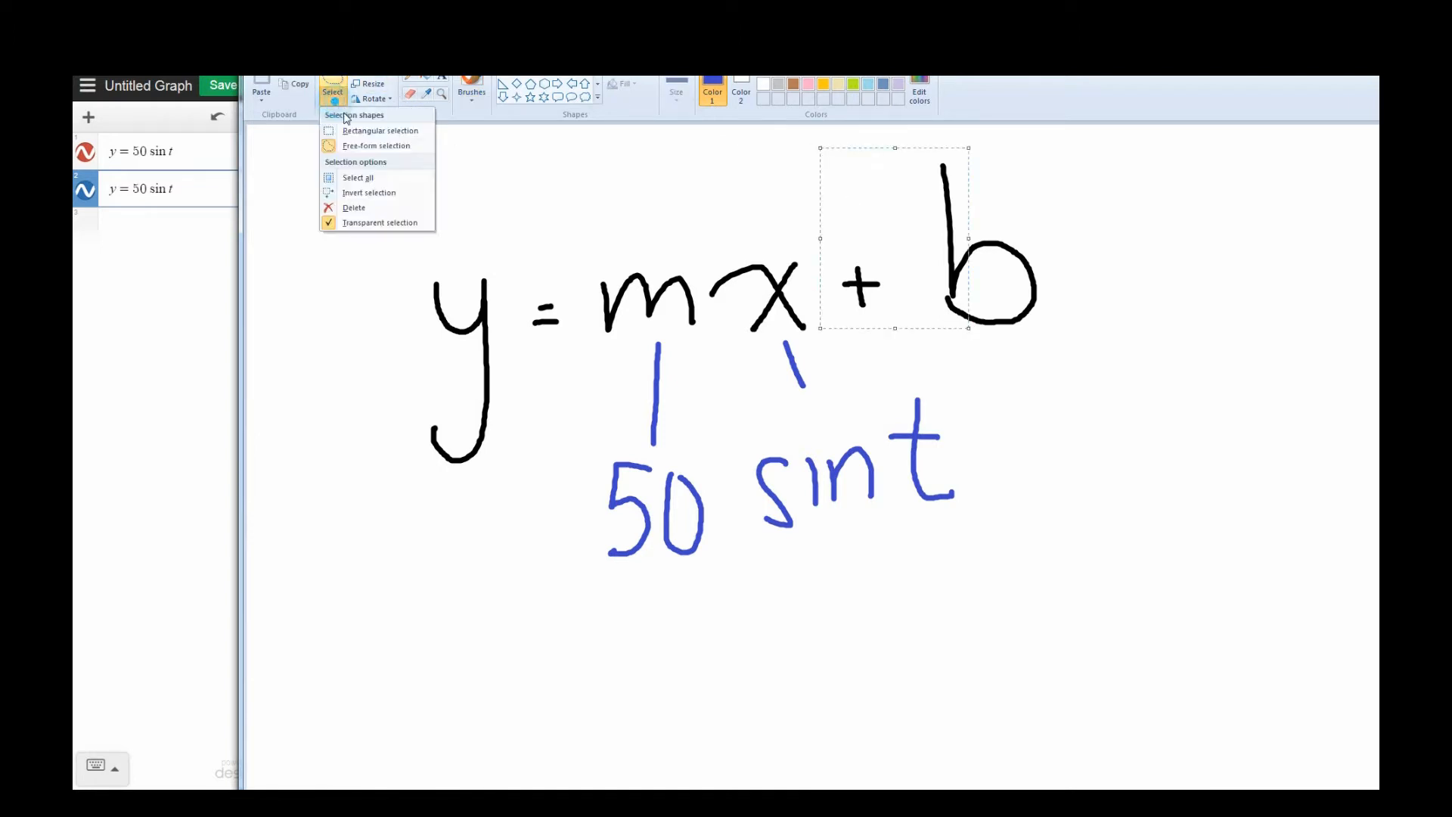
left_click(356, 132)
left_click_drag(828, 151, 1047, 350)
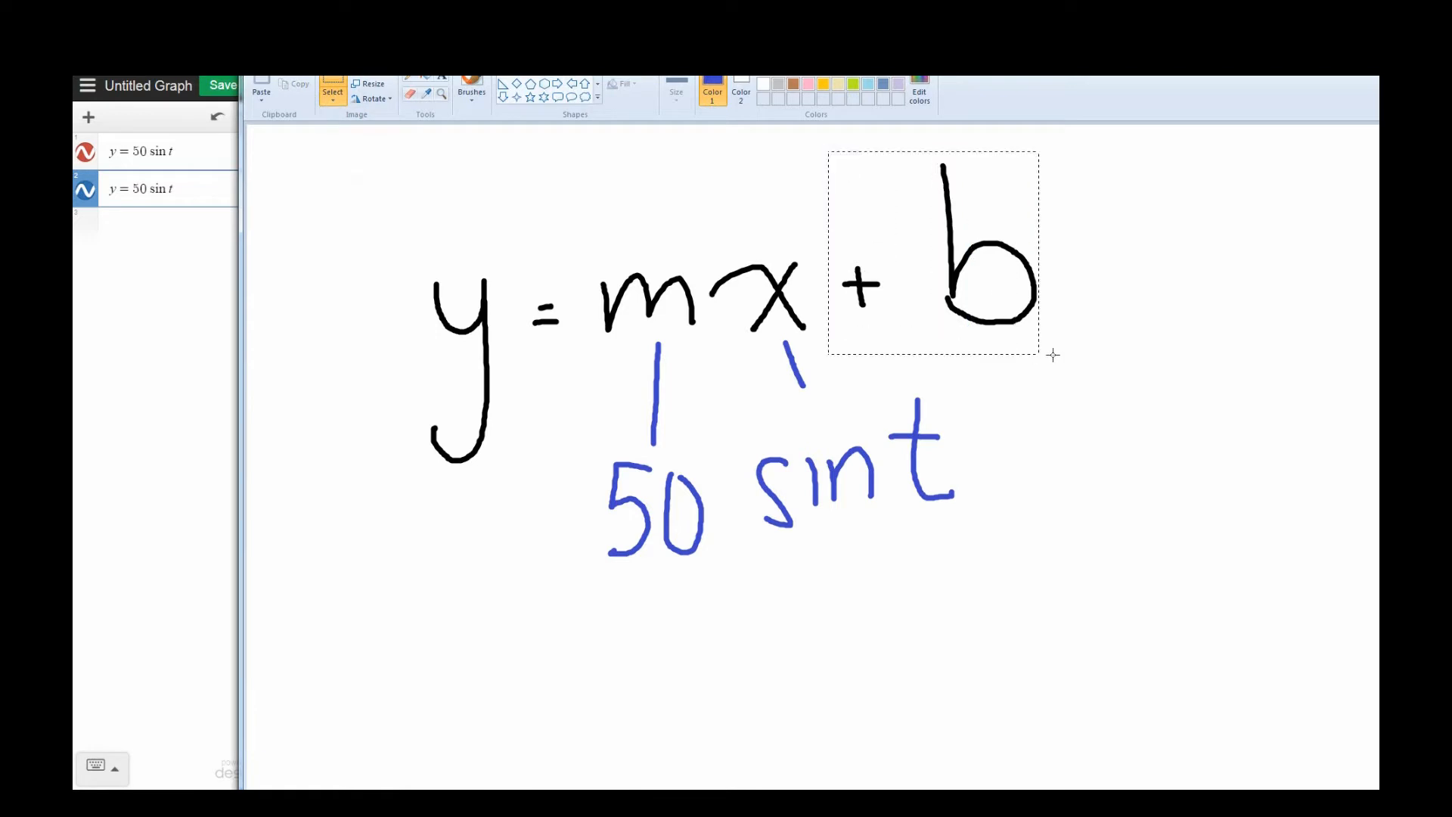
left_click_drag(915, 325, 1096, 324)
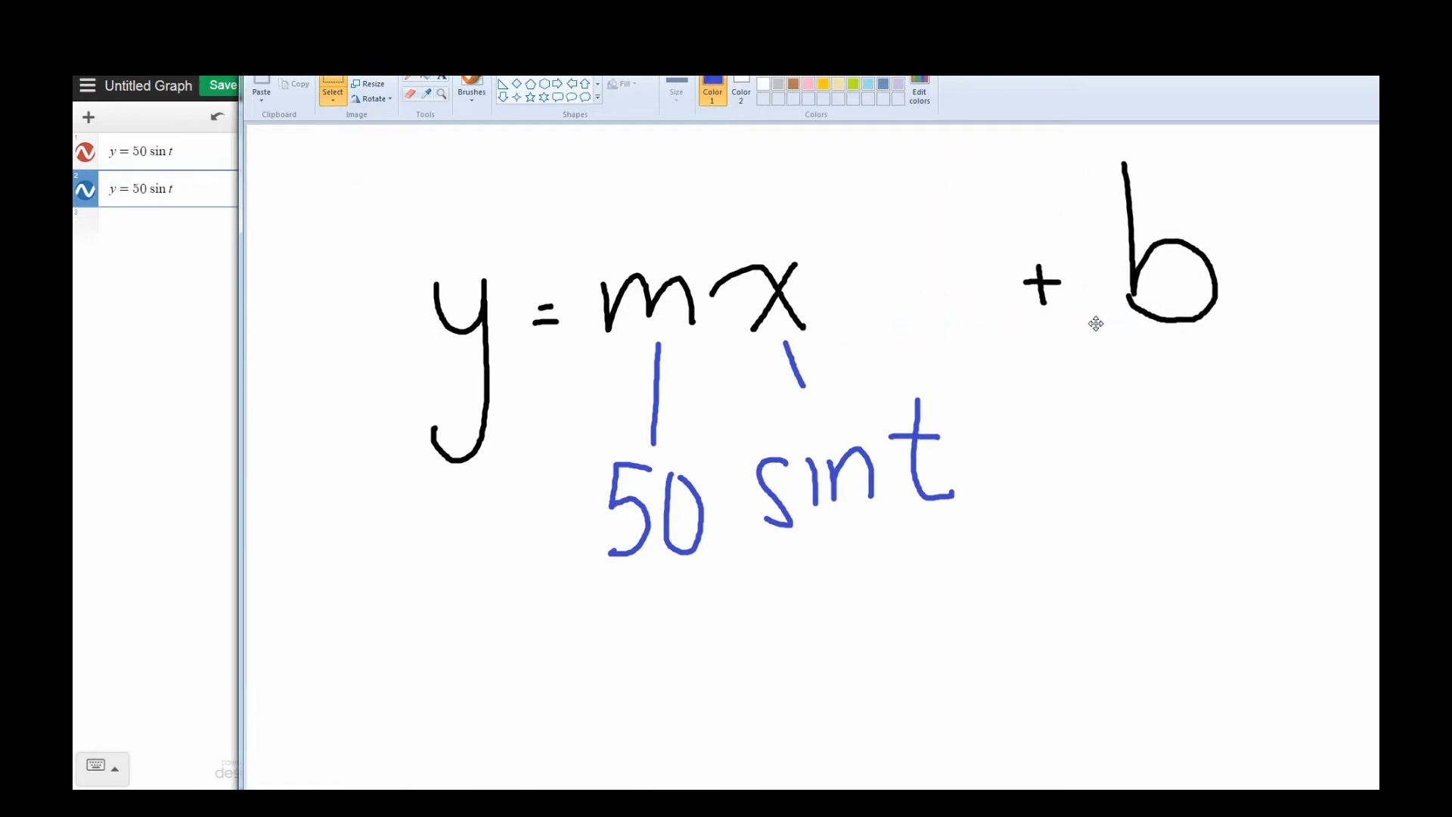
left_click(1087, 477)
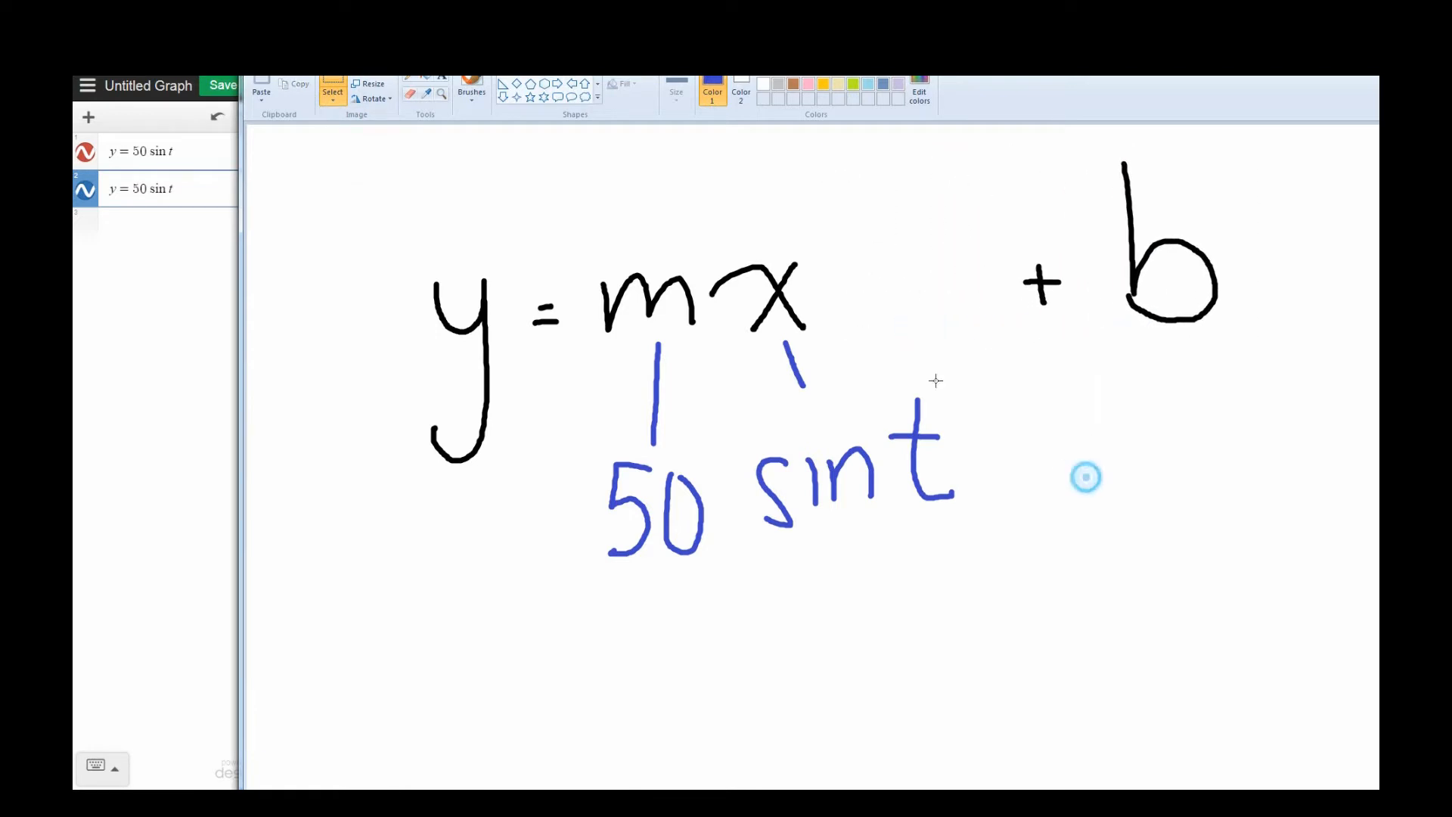
- Using an orange brush, enclose the x in parentheses and write +10 after it inside them
left_click(763, 76)
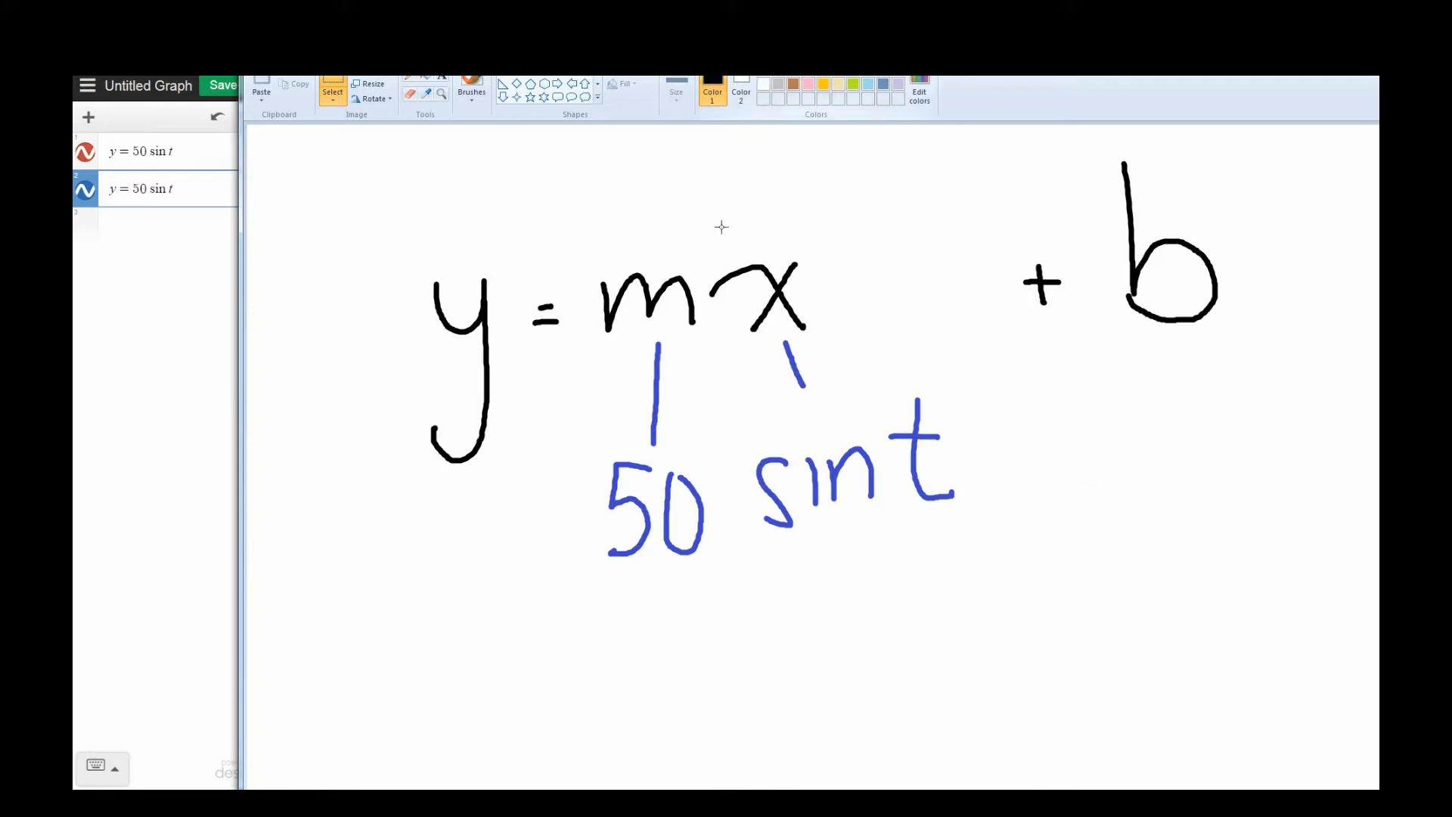
left_click(823, 79)
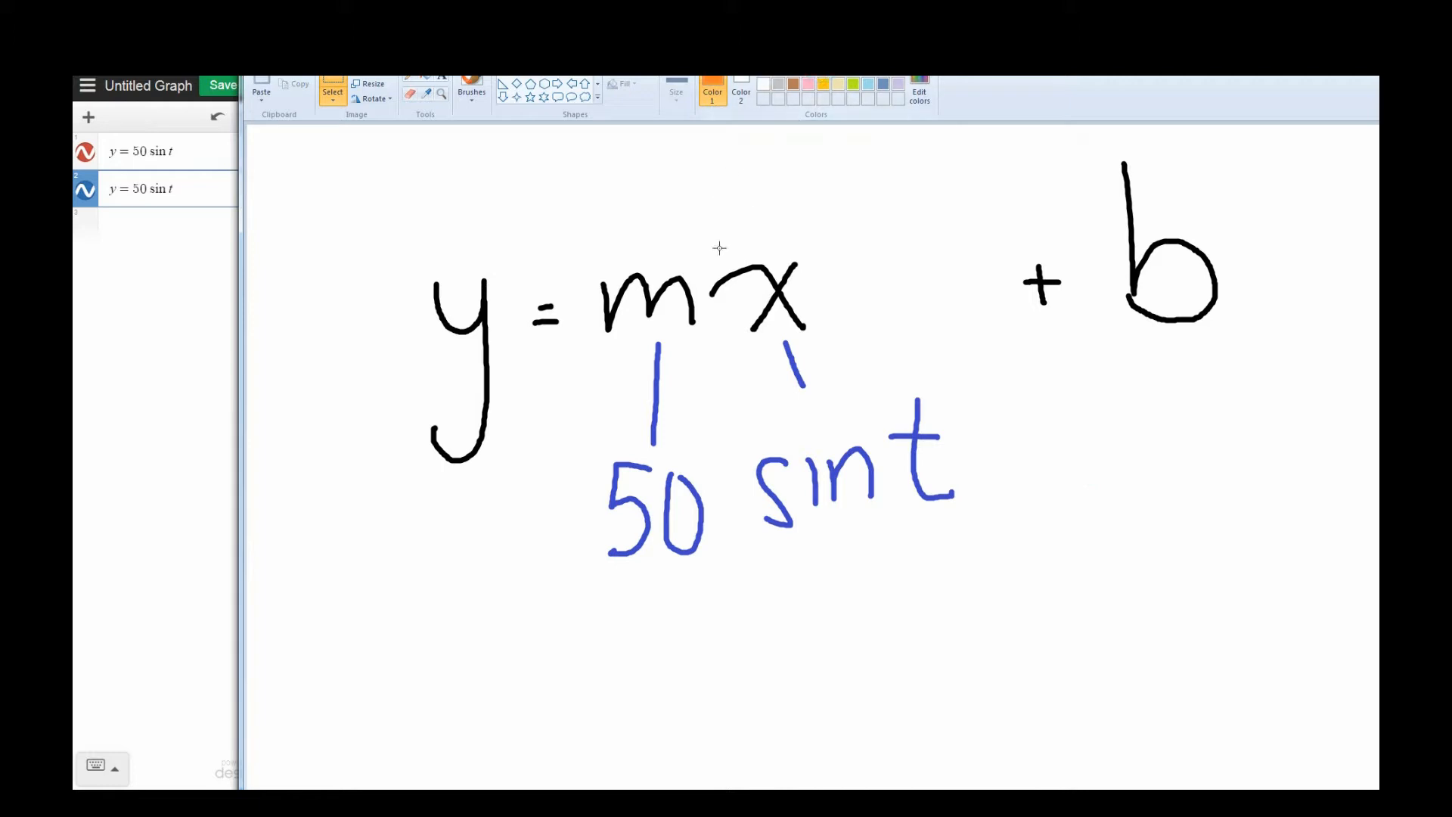
left_click(472, 87)
mouse_move(725, 221)
left_mouse_down()
mouse_move(702, 263)
mouse_move(708, 325)
mouse_move(735, 363)
left_mouse_up()
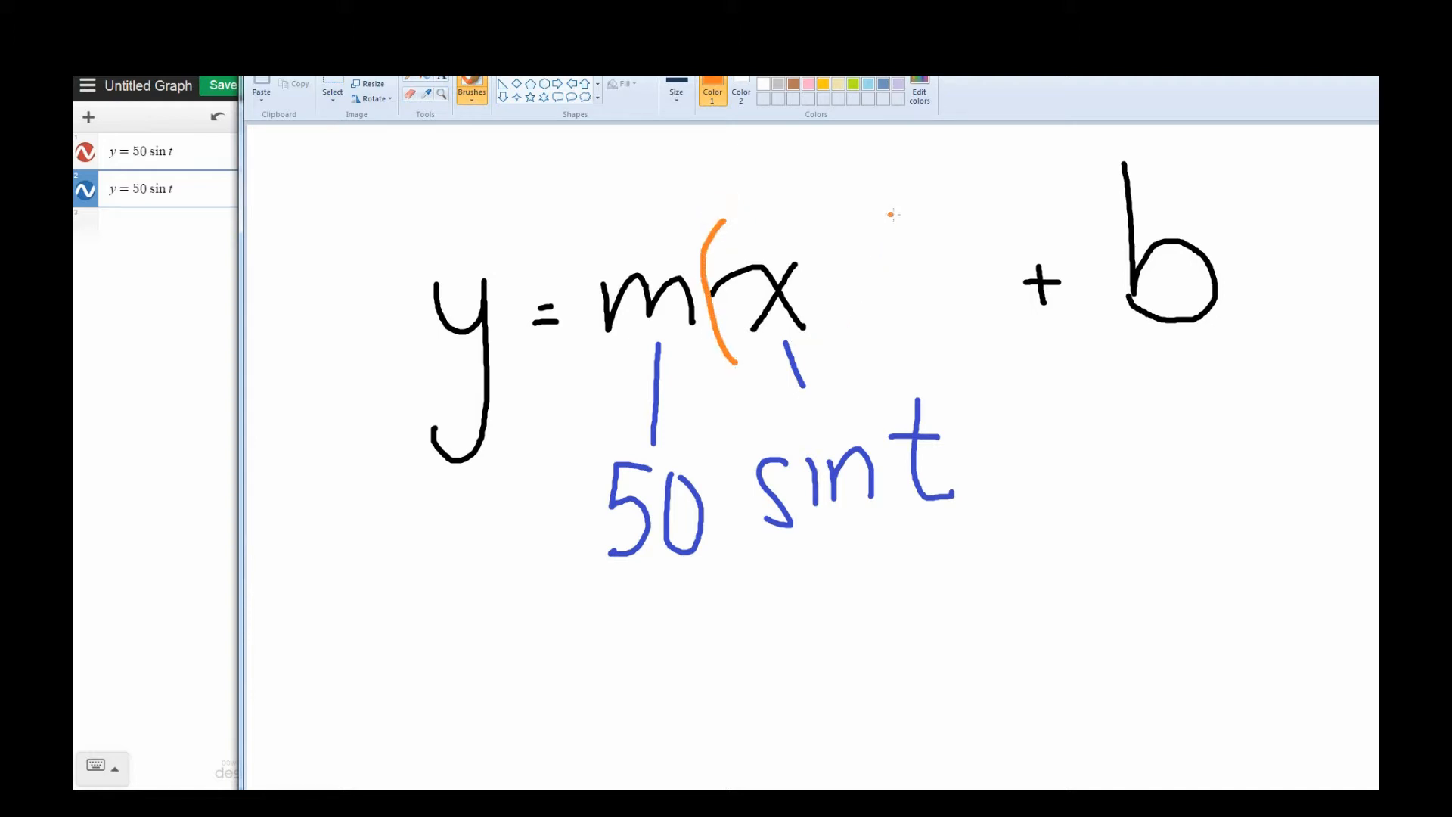
mouse_move(908, 213)
left_mouse_down()
mouse_move(939, 291)
mouse_move(916, 362)
left_mouse_up()
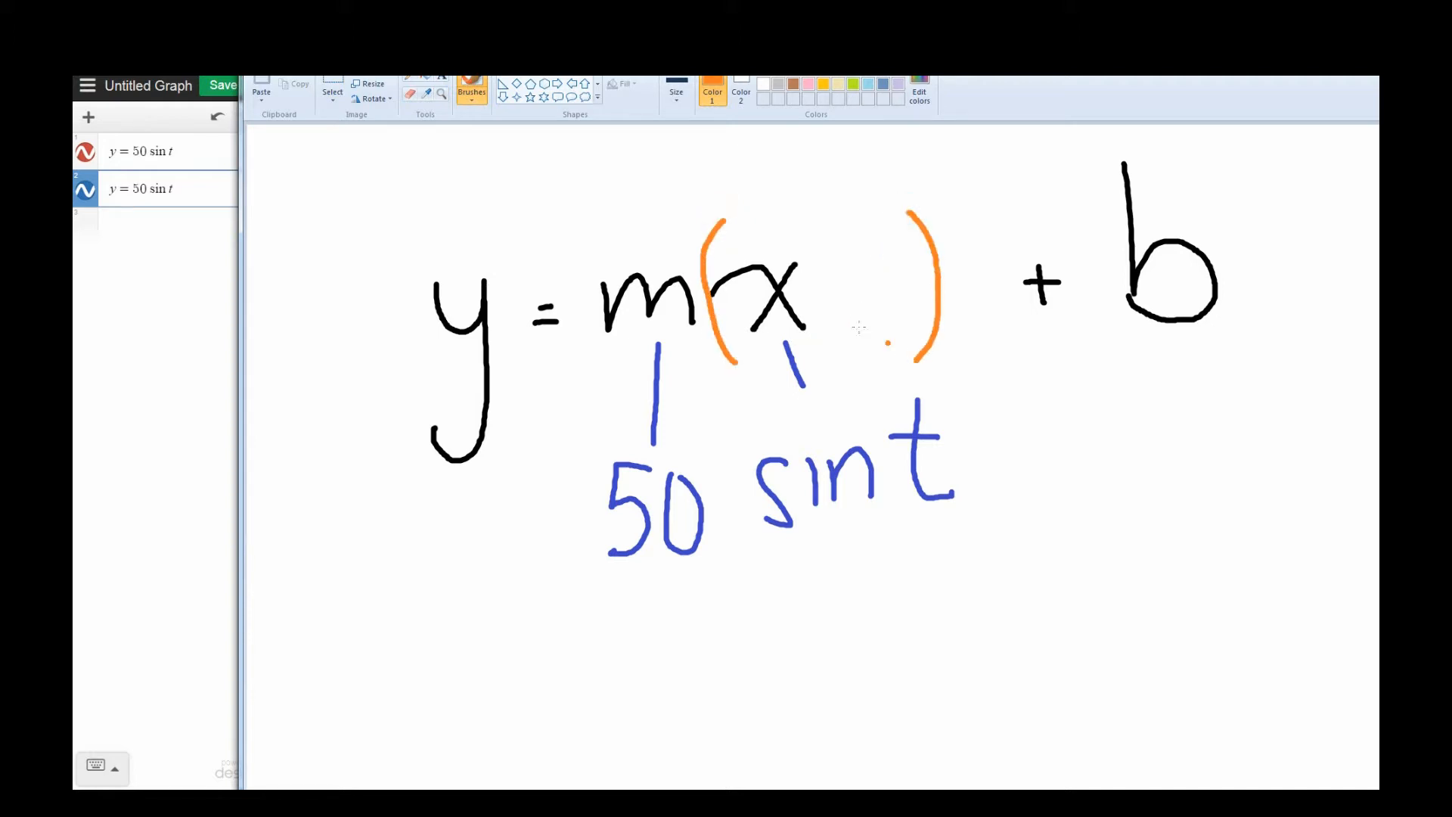
mouse_move(832, 278)
left_mouse_down()
mouse_move(834, 306)
mouse_move(846, 289)
mouse_move(869, 303)
left_mouse_up()
mouse_move(895, 256)
left_mouse_down()
mouse_move(899, 298)
mouse_move(895, 256)
left_mouse_up()
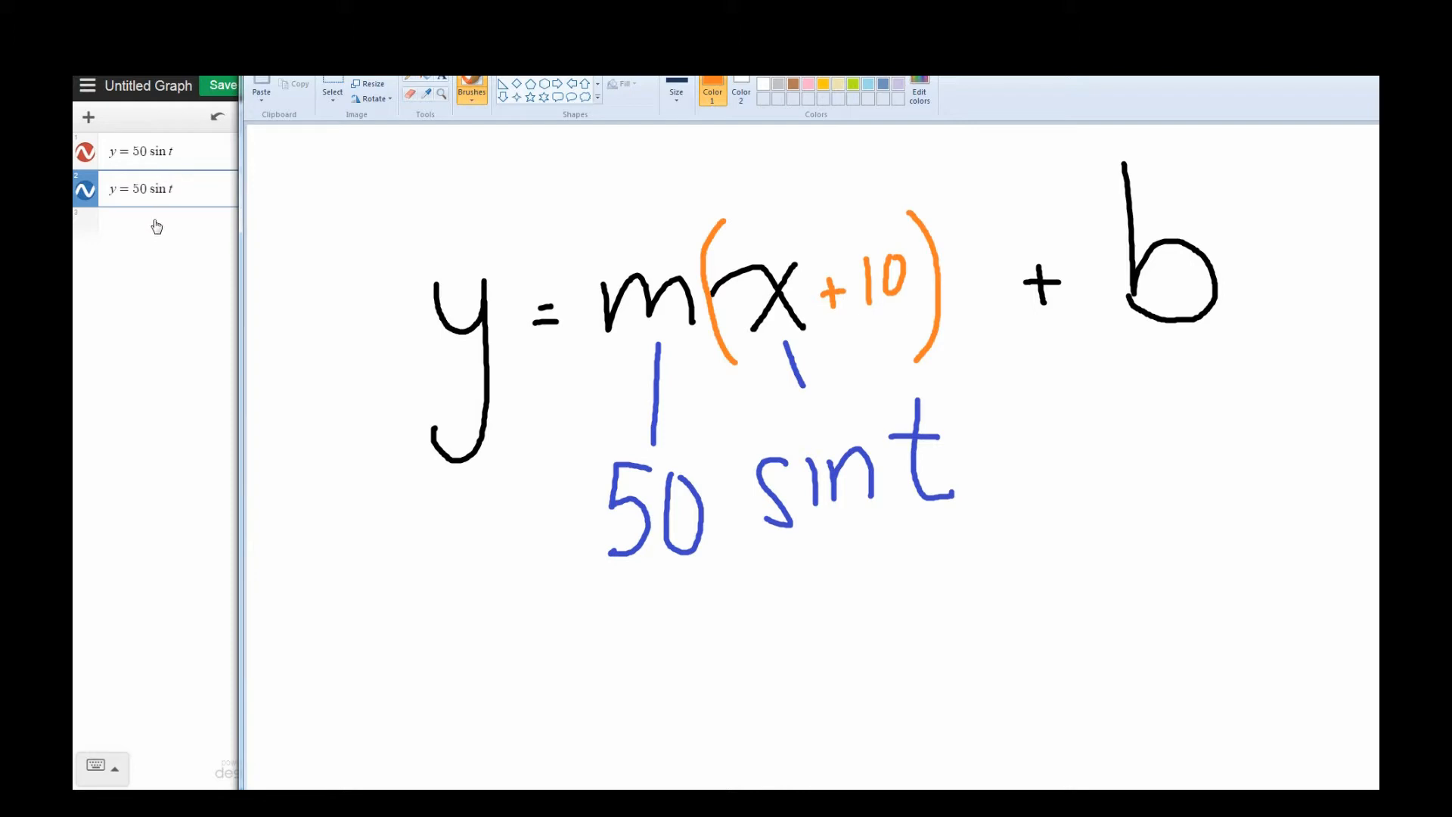
- Switch to the Desmos graph and change the second expression to y = 50 sin(t + 90)
left_click(170, 188)
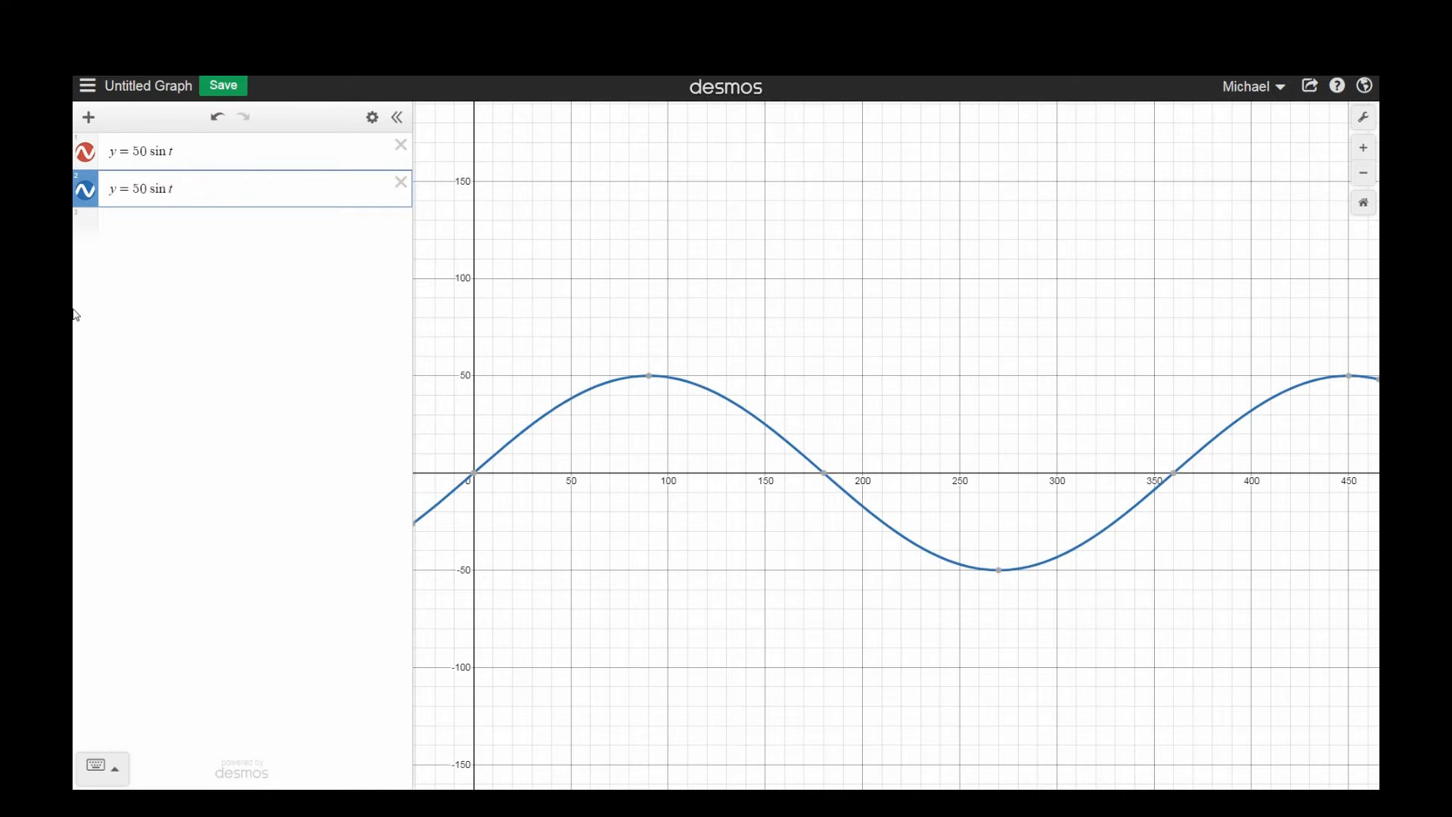
type("(t")
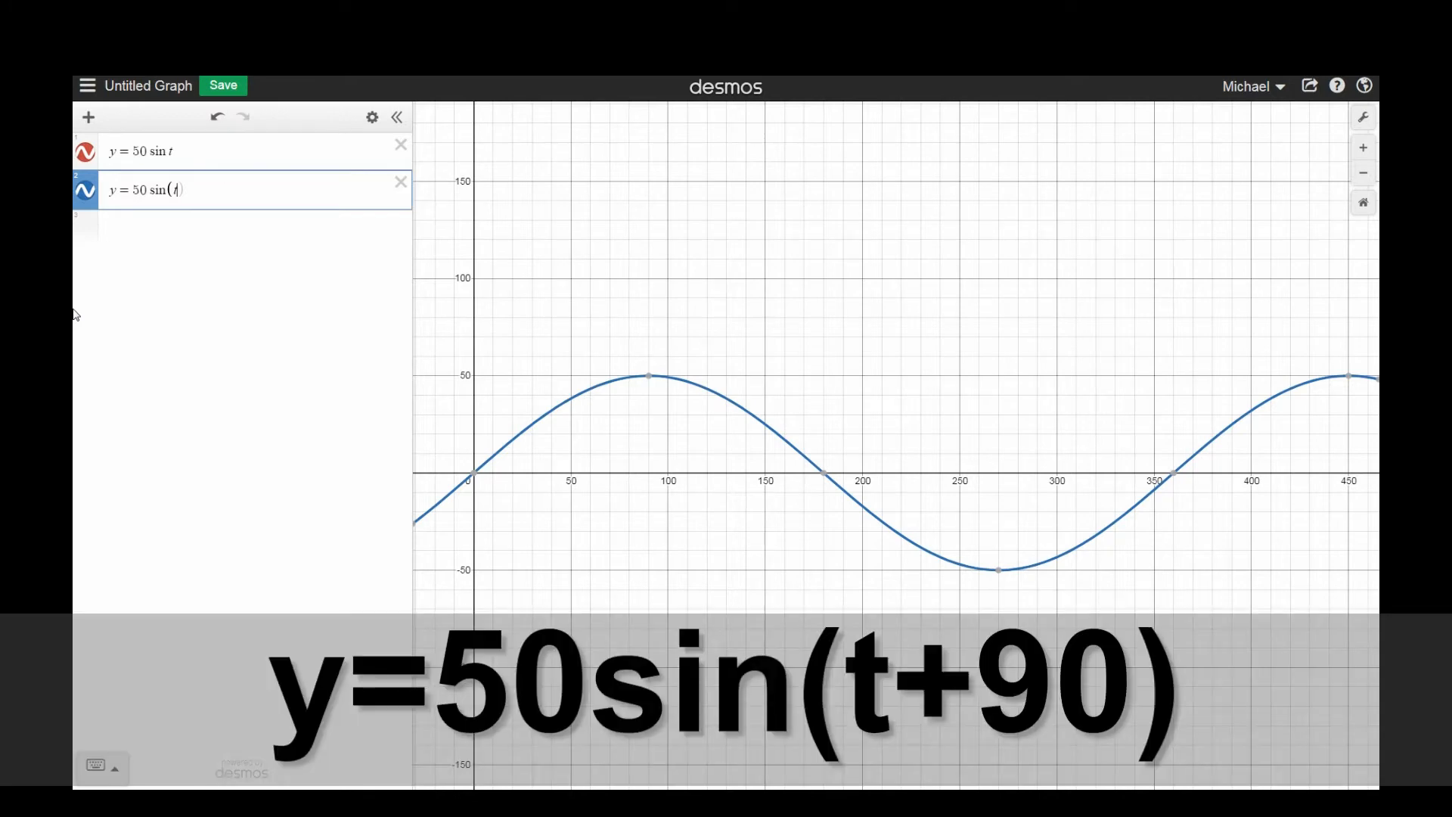
type("+90")
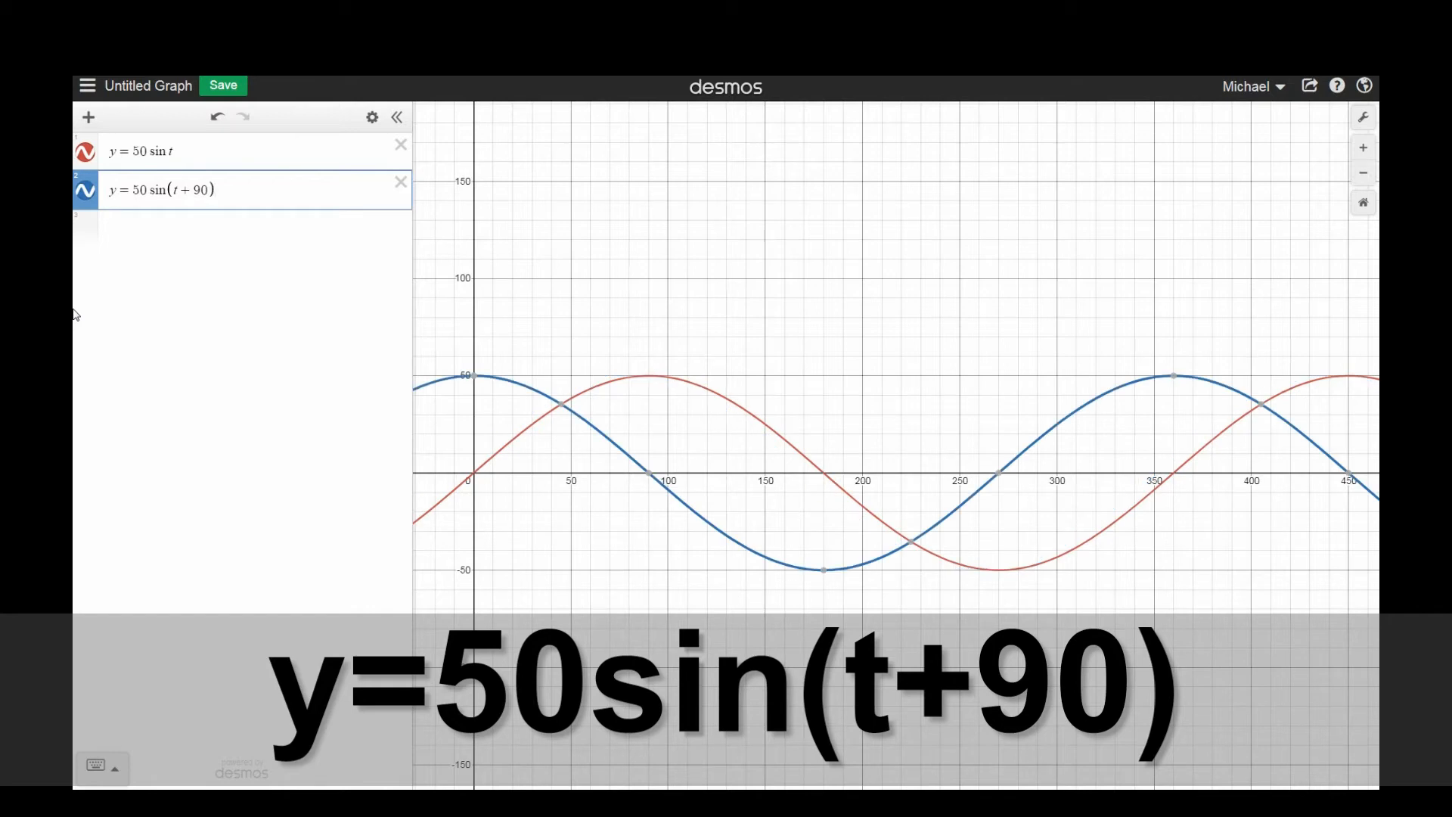
- Convert the expression y = 50 sin(t + 90) to a table, and delete that table
left_click(317, 189)
left_click(372, 117)
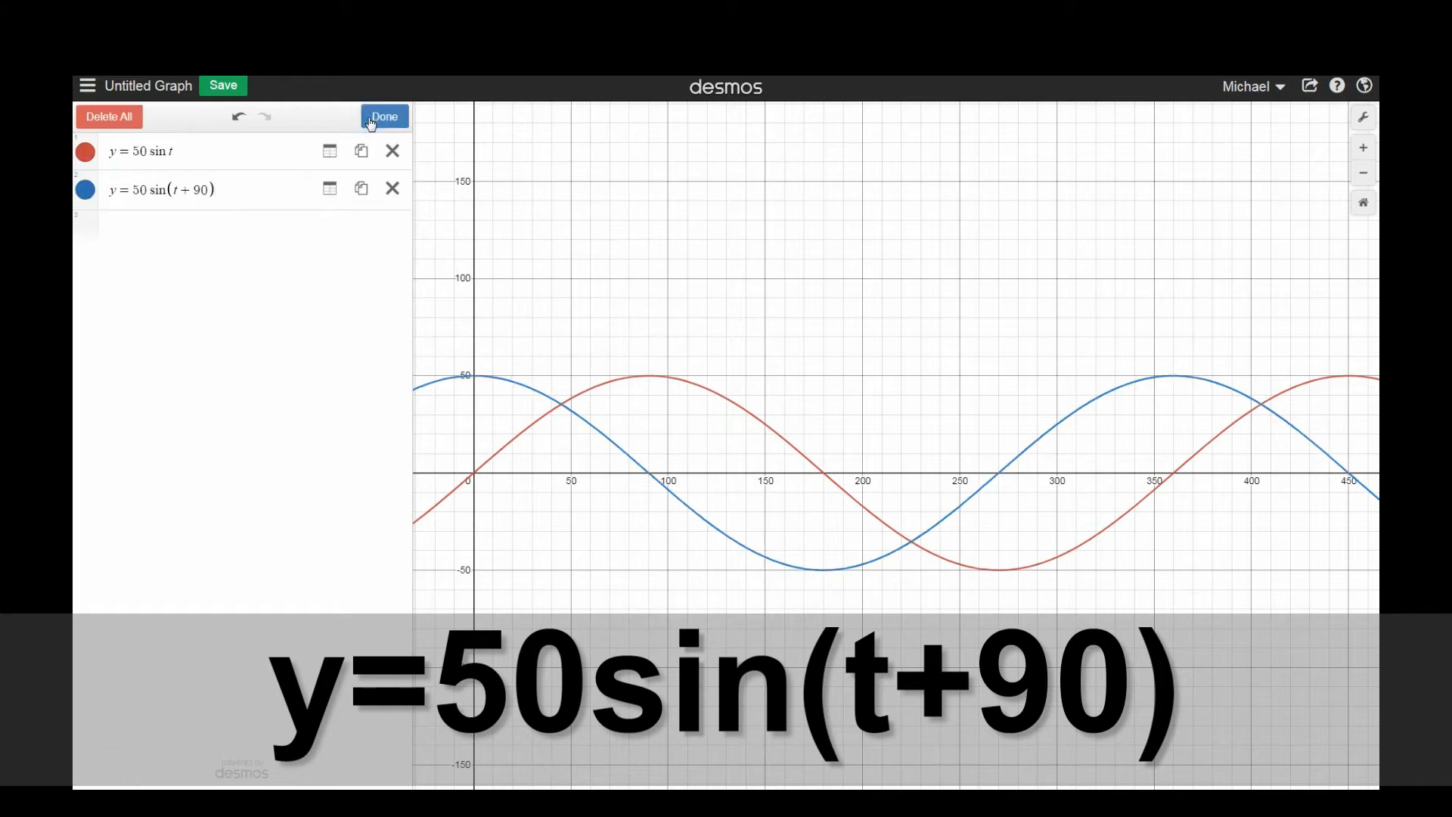
left_click(329, 191)
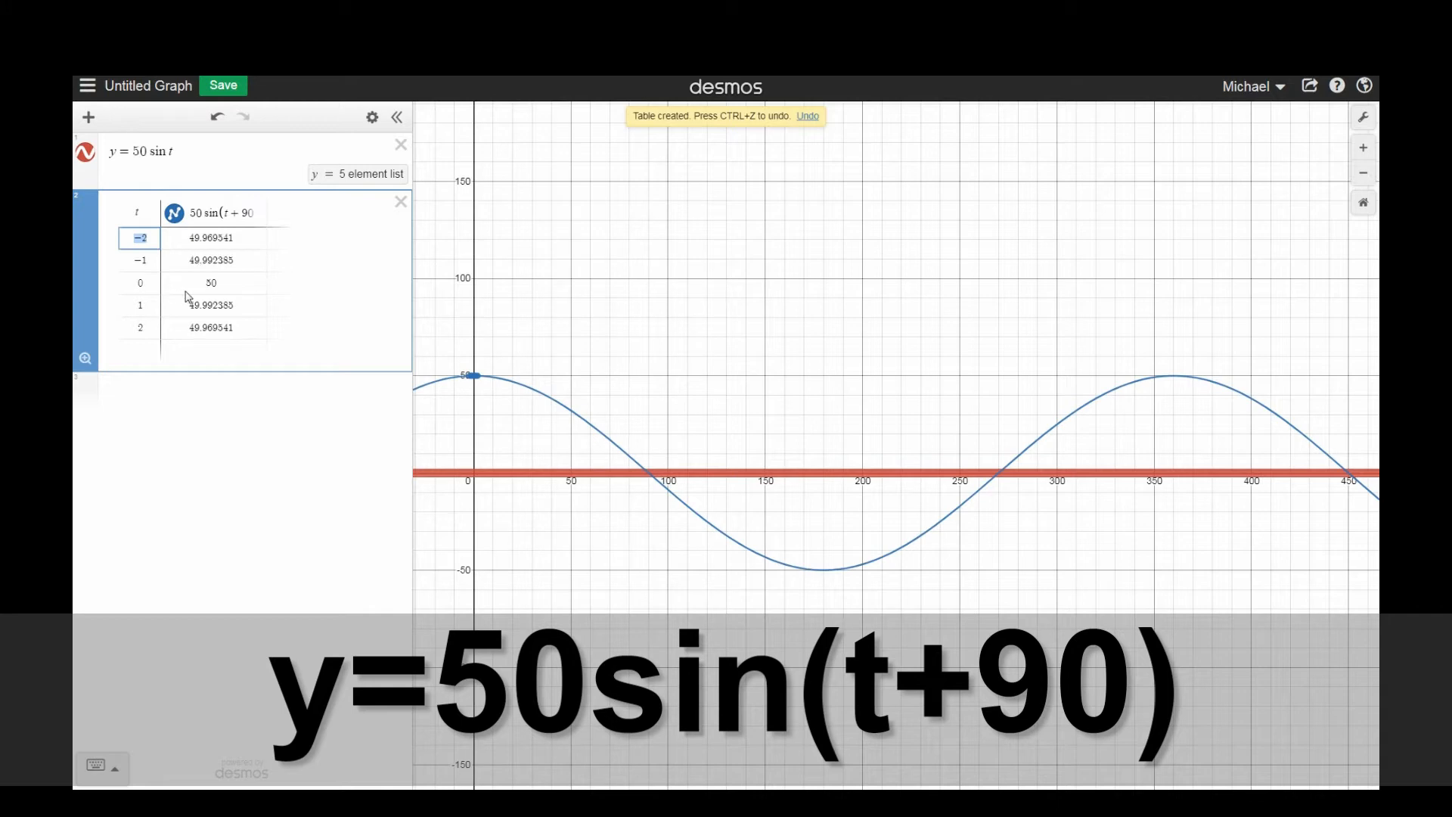
left_click(401, 202)
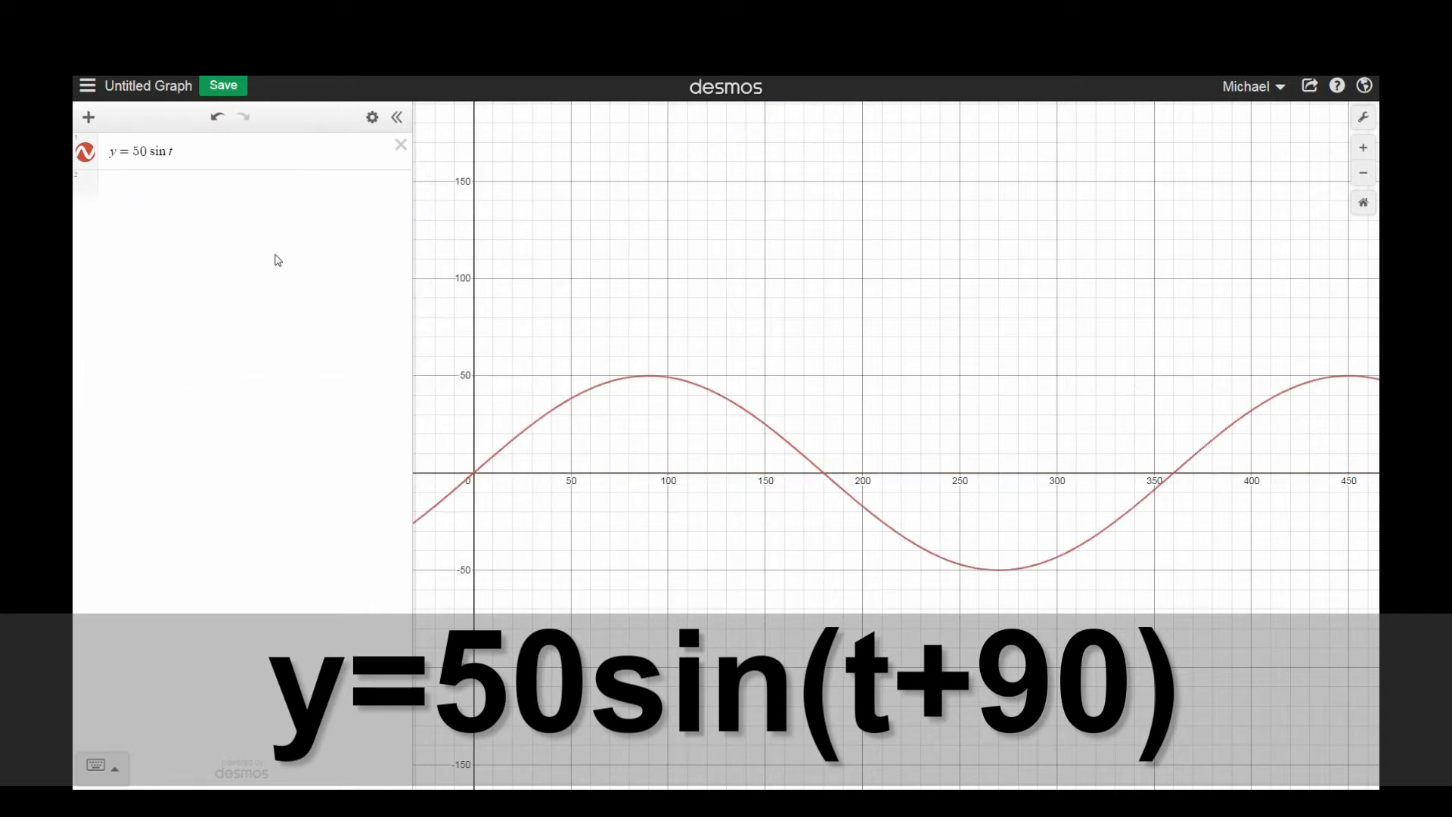
- Enter y = 50 sin(t + 90) as a new expression below y = 50 sin t
left_click(158, 191)
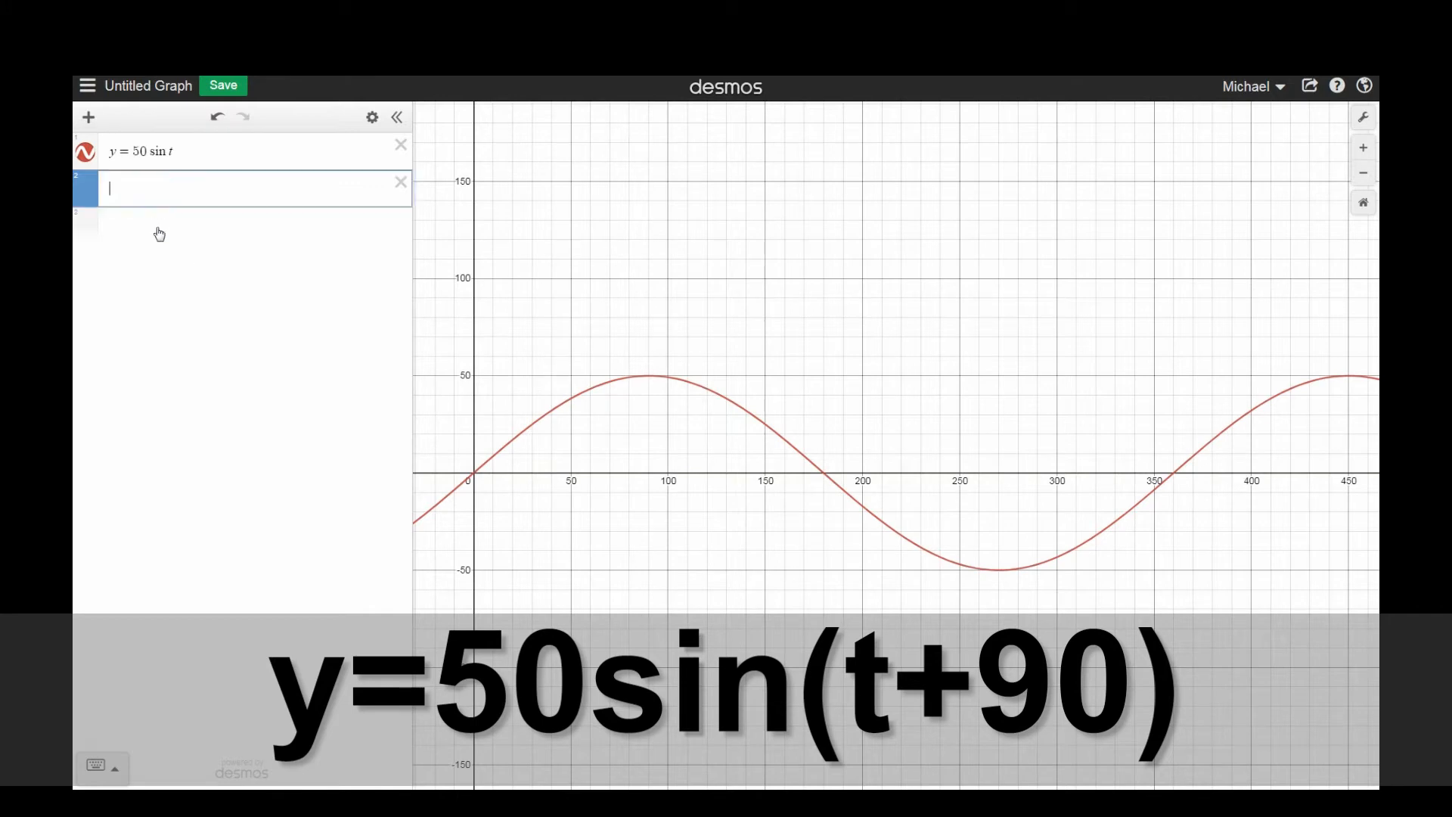
type("y = 50 si")
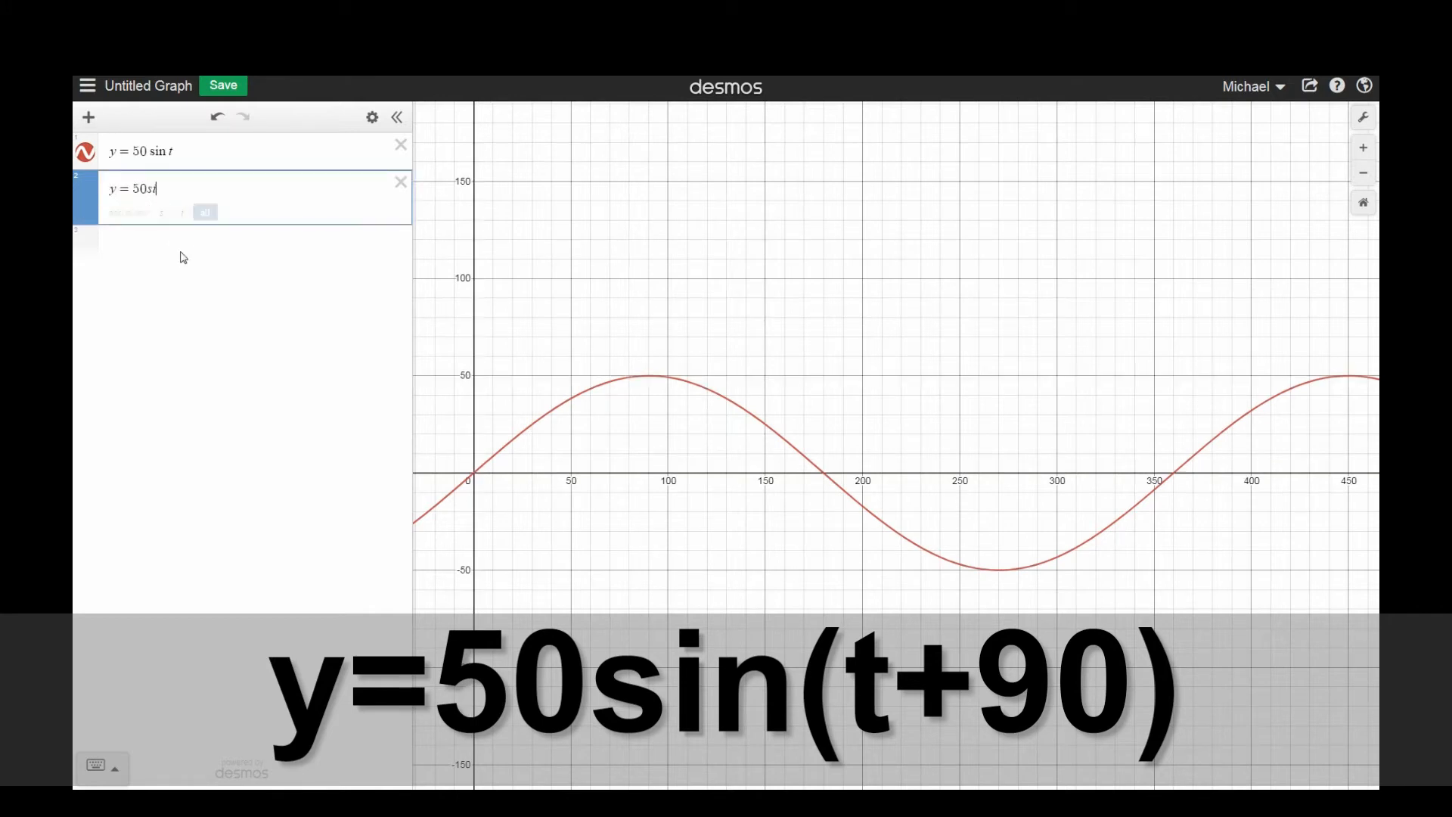
type("n(t + 90")
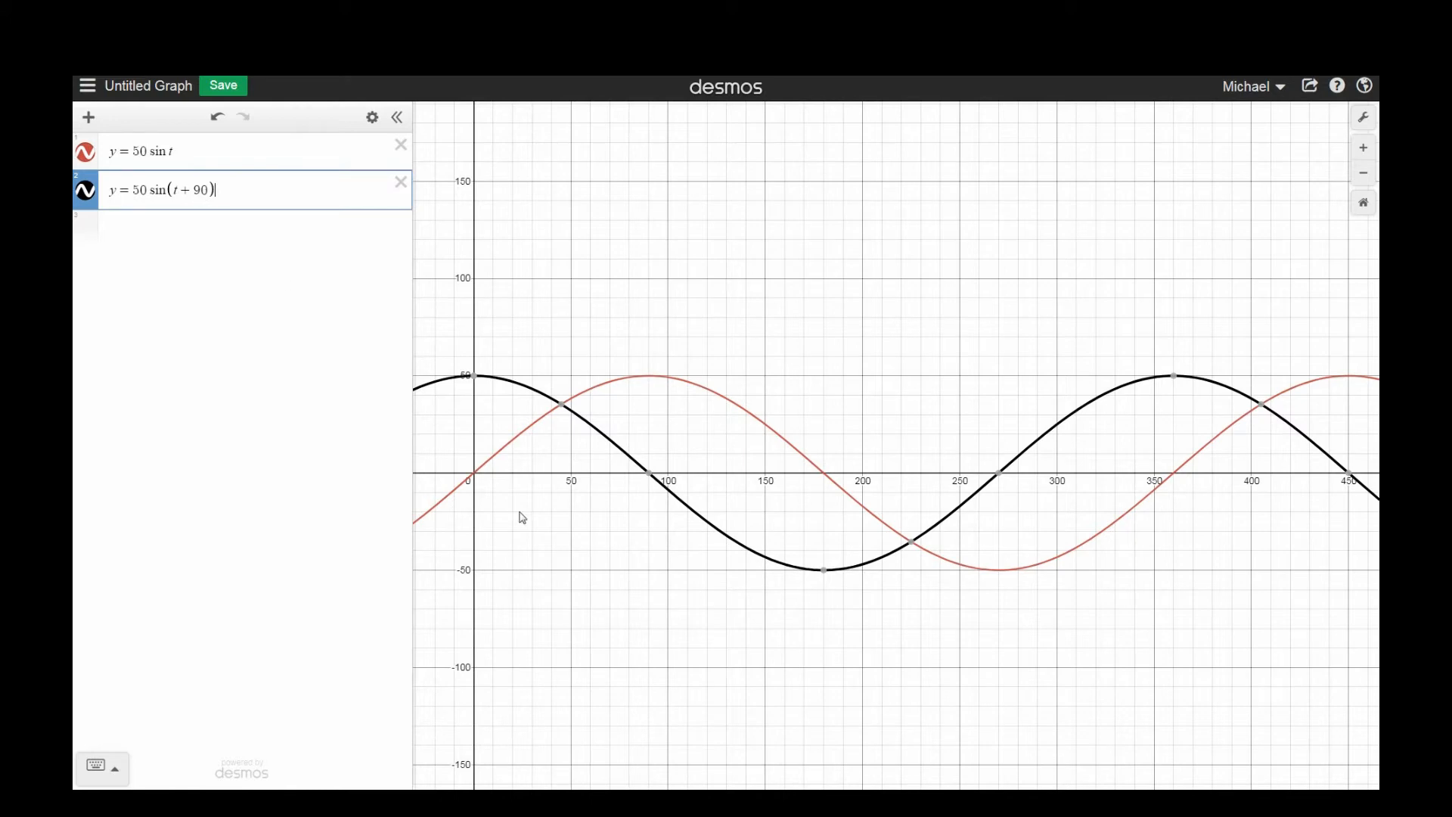
- Set the phase shift in the second expression to 270 so it reads y = 50 sin(t + 270)
left_click_drag(525, 519, 638, 495)
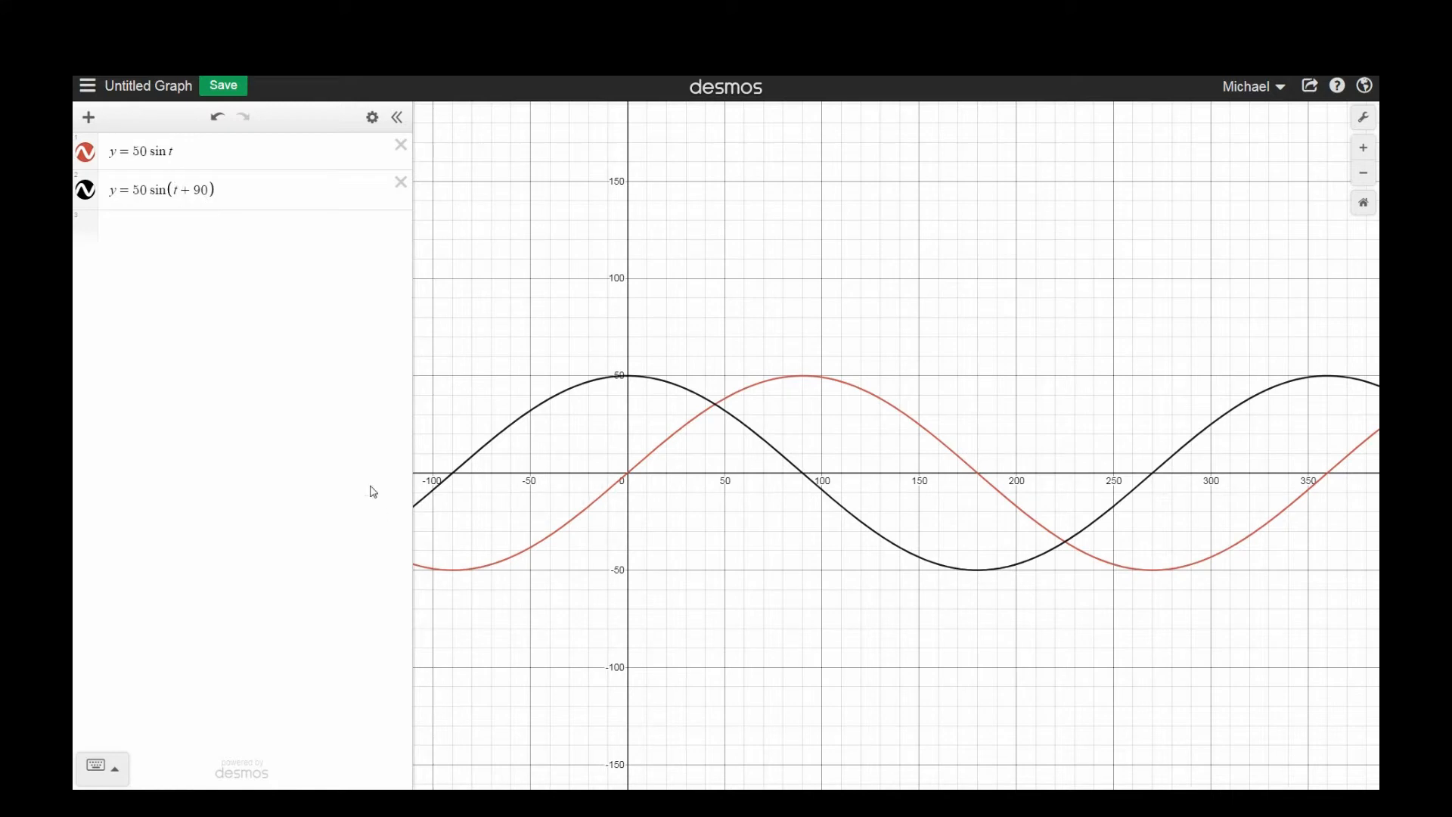
left_click(200, 190)
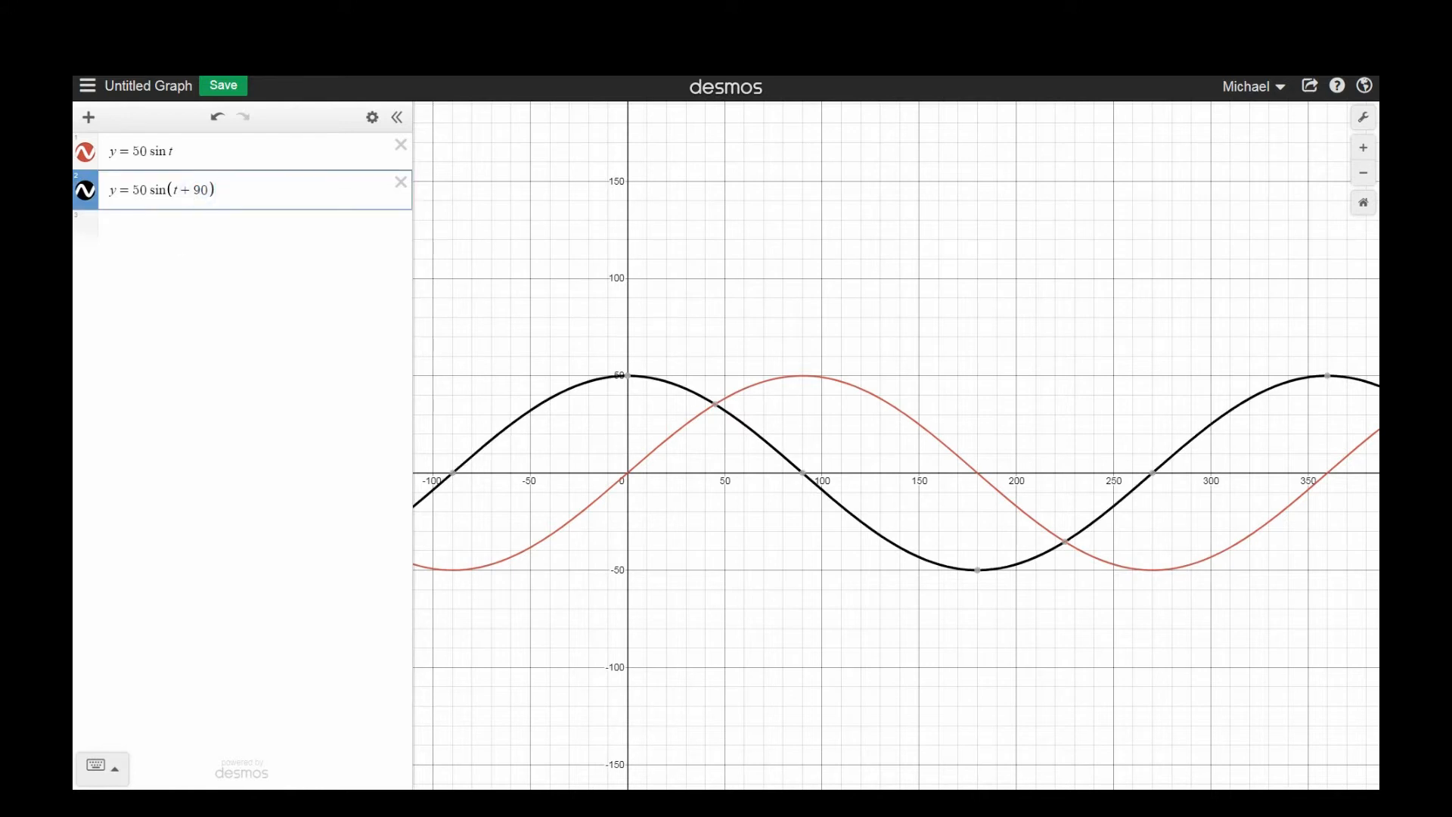
key("BackSpace")
type("27")
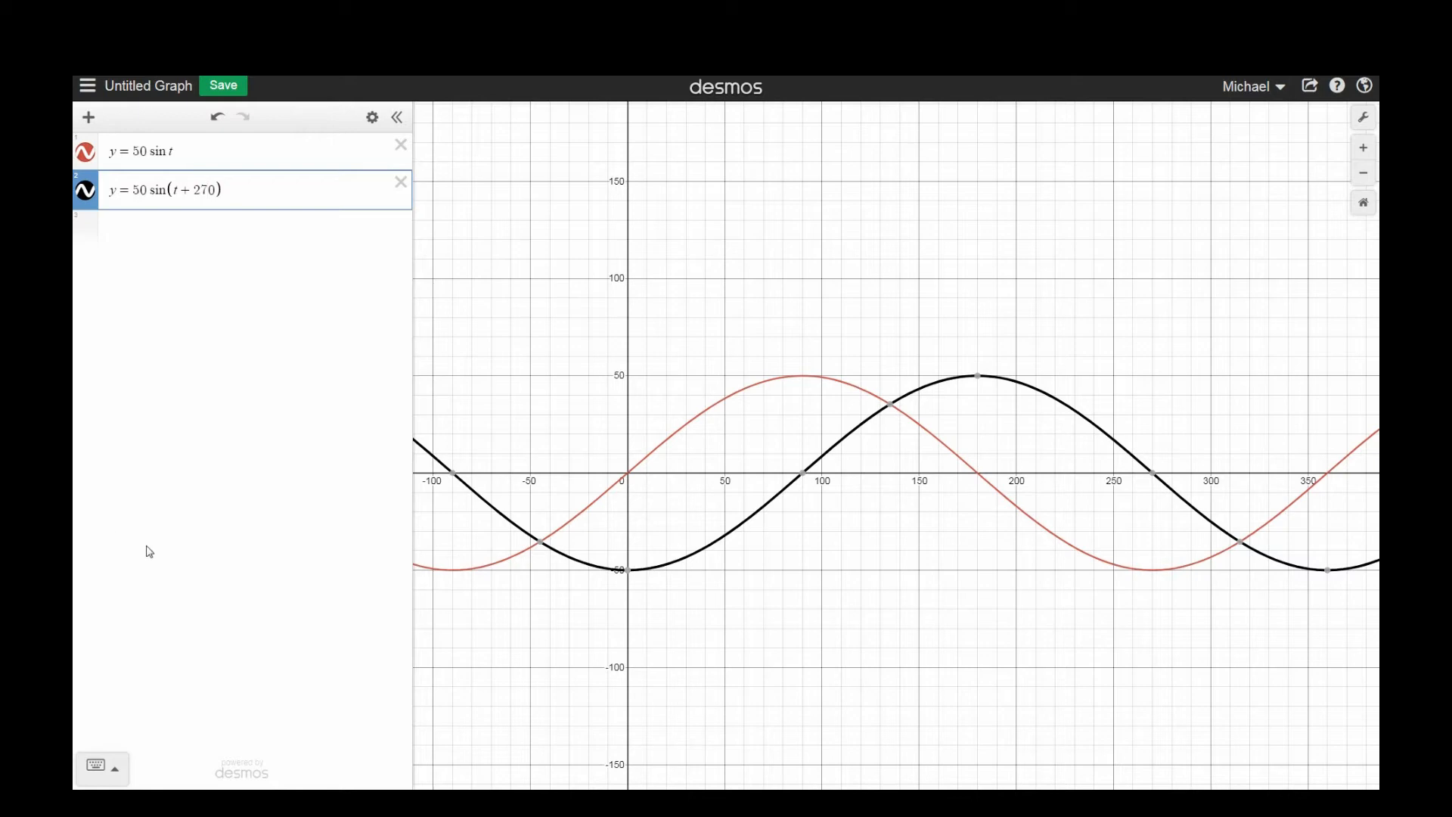
scroll(514, 590, "down", 1)
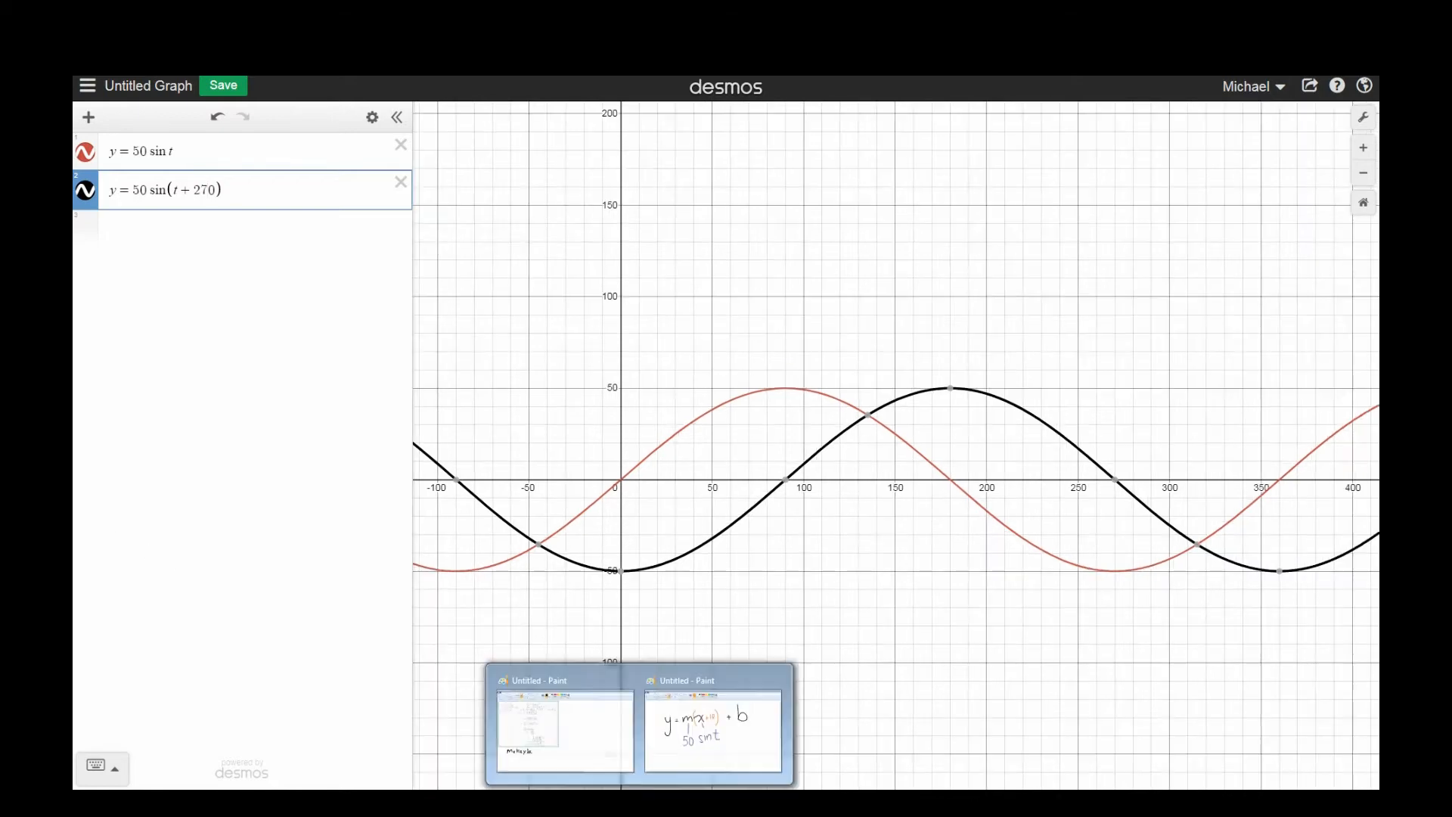
- Switch to the Paint drawing of the equation and undo its annotations back to the plain y = mx + b
left_click(700, 682)
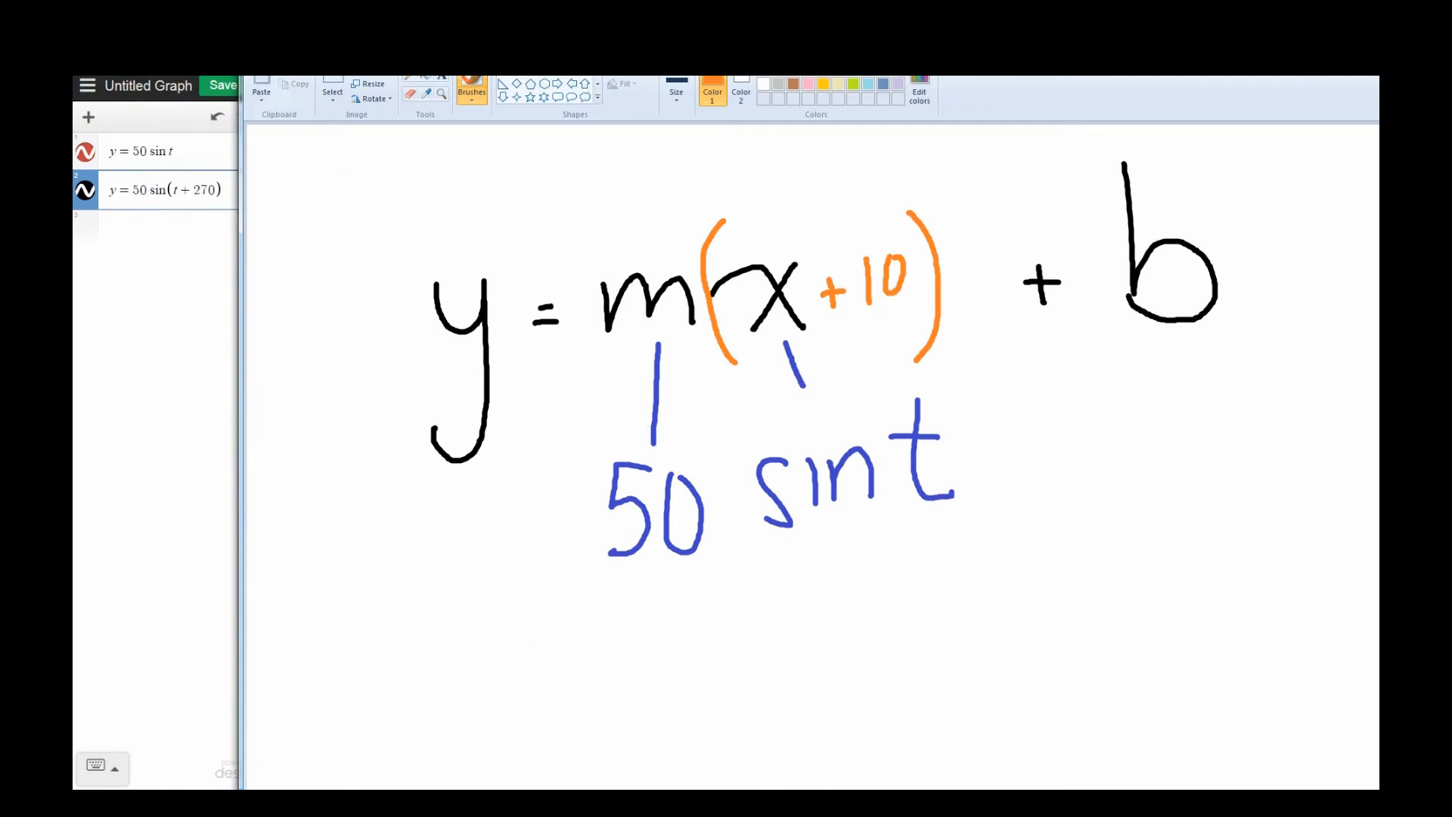
key("ctrl+z")
key("ctrl+z")
key("ctrl+z")
key("ctrl+z")
key("ctrl+z")
key("ctrl+z")
key("ctrl+z")
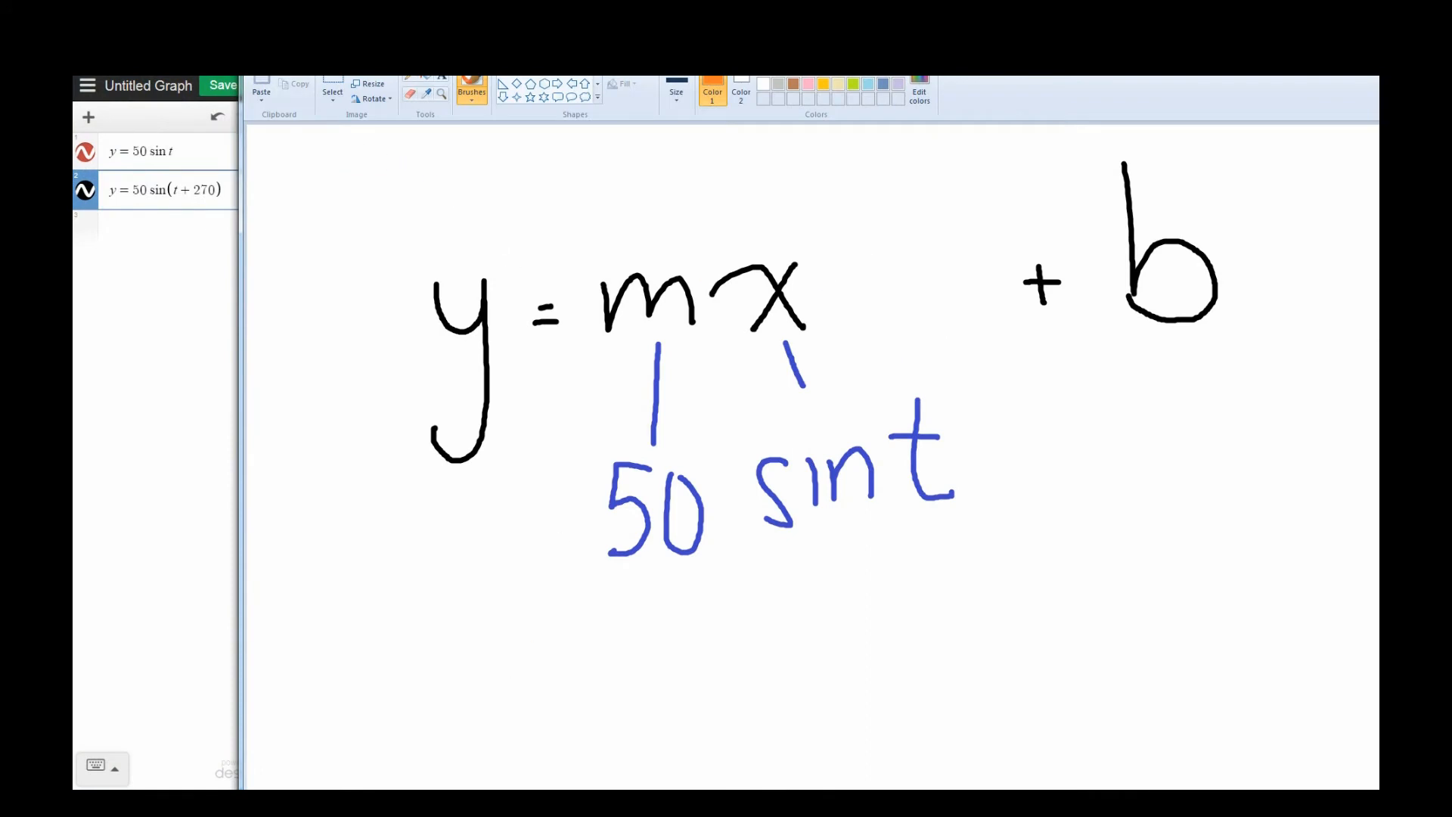
key("ctrl+z")
key("ctrl+z")
key("ctrl+z")
key("ctrl+z")
key("ctrl+z")
key("ctrl+z")
key("ctrl+z")
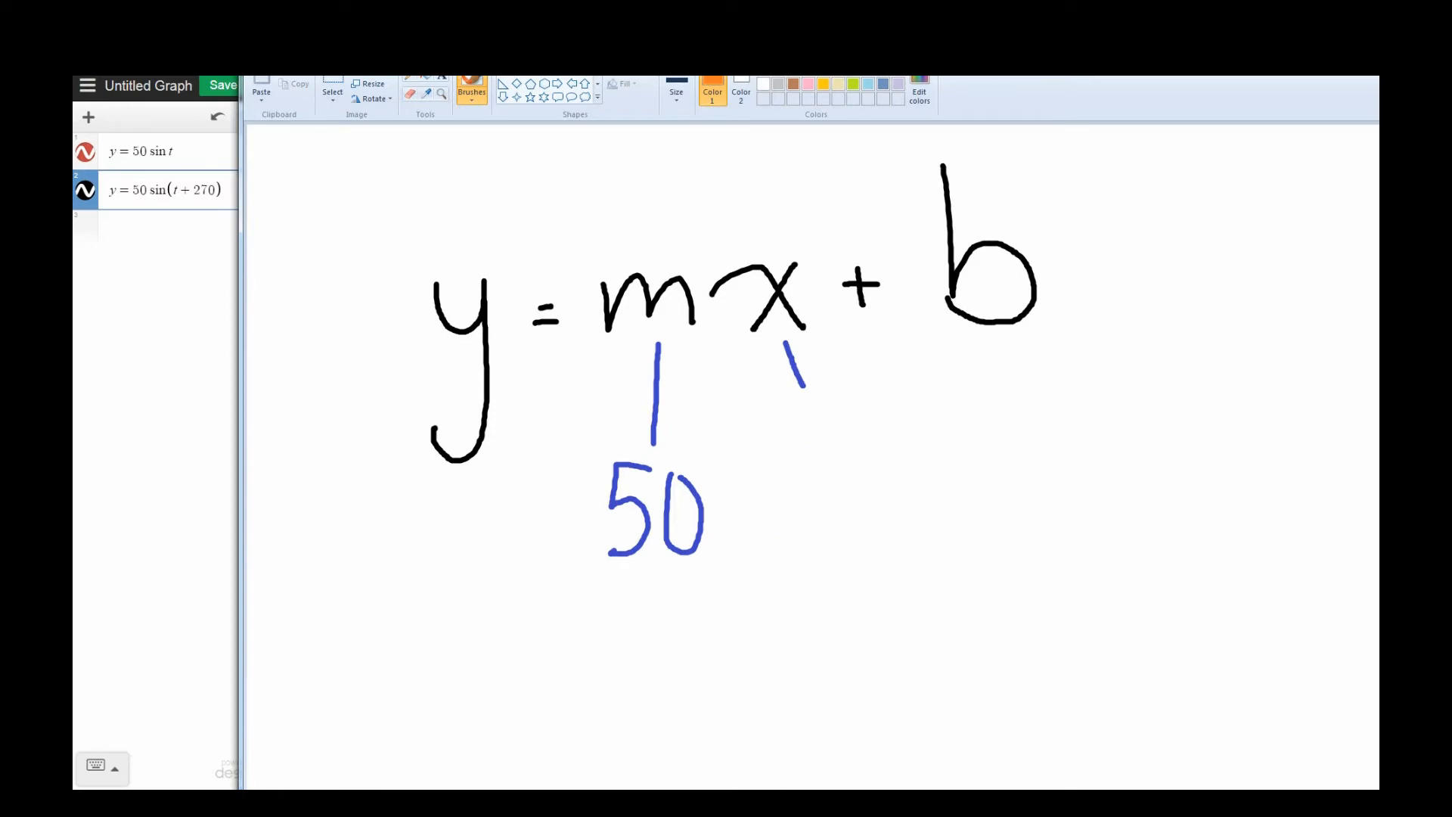
key("ctrl+z")
key("ctrl+z")
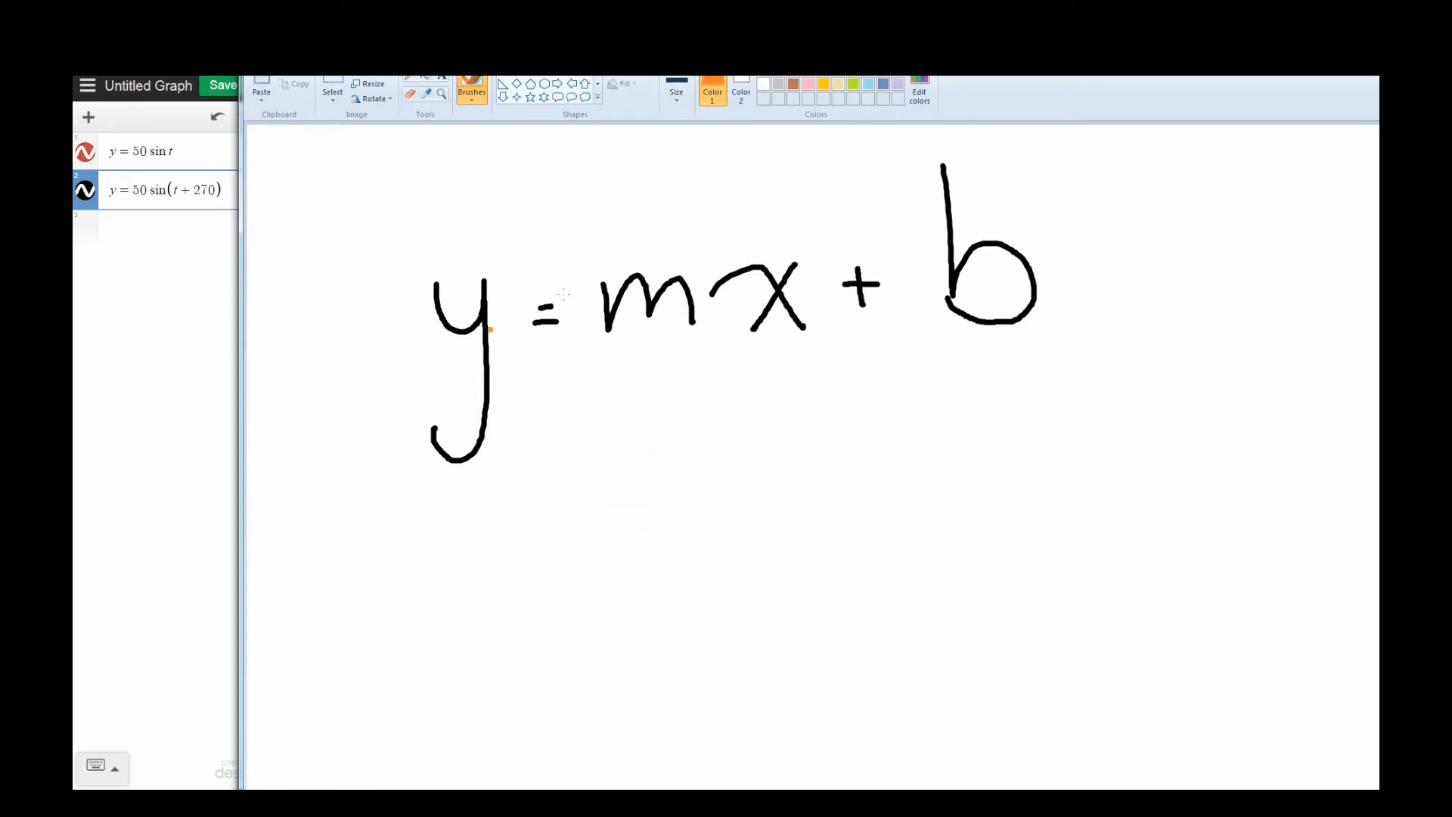
- In orange, underline mx and draw an upward arrow pointing at b
left_click_drag(602, 358, 789, 361)
mouse_move(978, 463)
left_mouse_down()
mouse_move(984, 337)
mouse_move(1013, 360)
mouse_move(973, 359)
left_mouse_up()
left_click(876, 409)
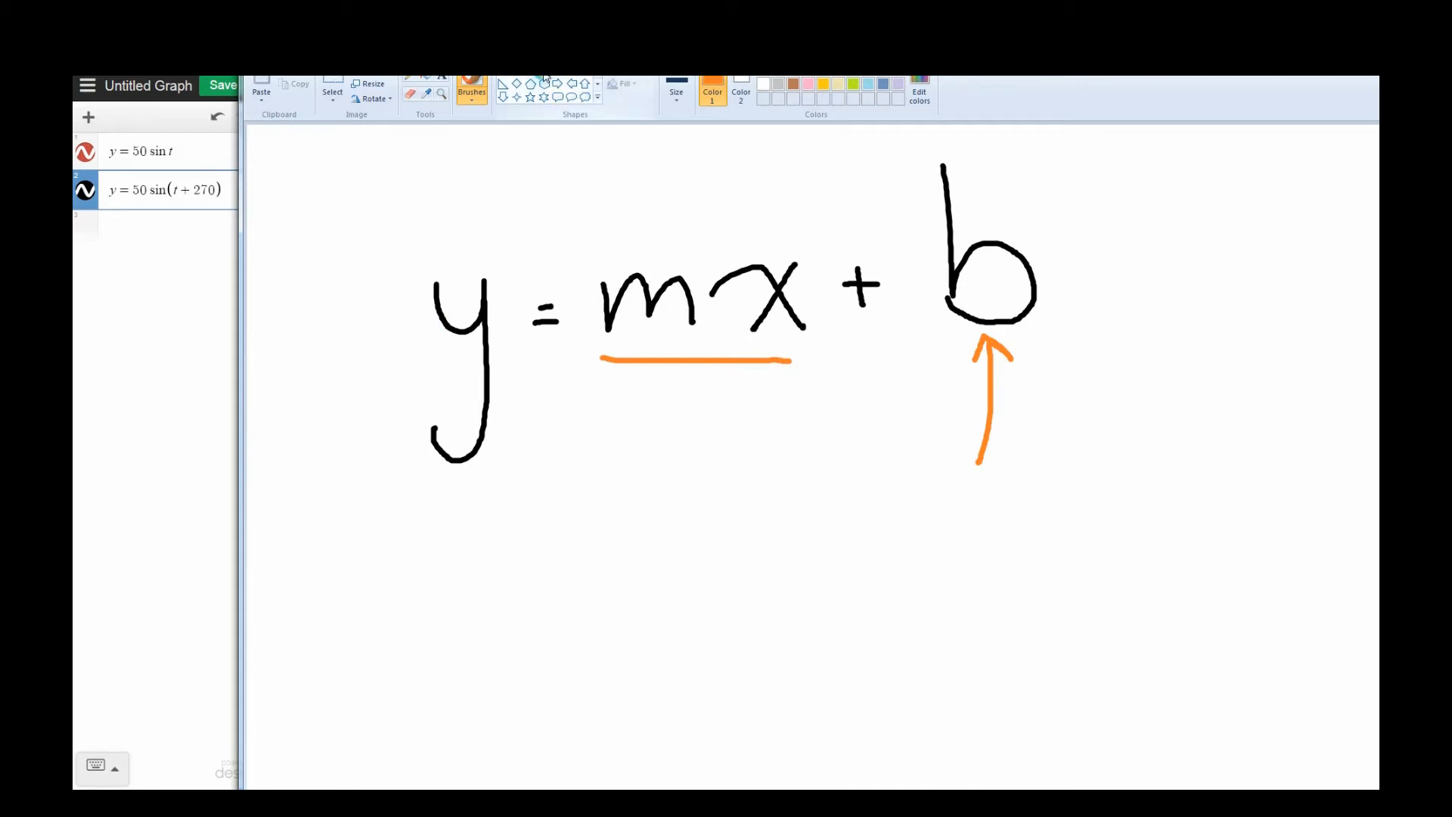
- Draw an orange rectangle below the equation with a straight orange line rising diagonally inside it
left_click(764, 73)
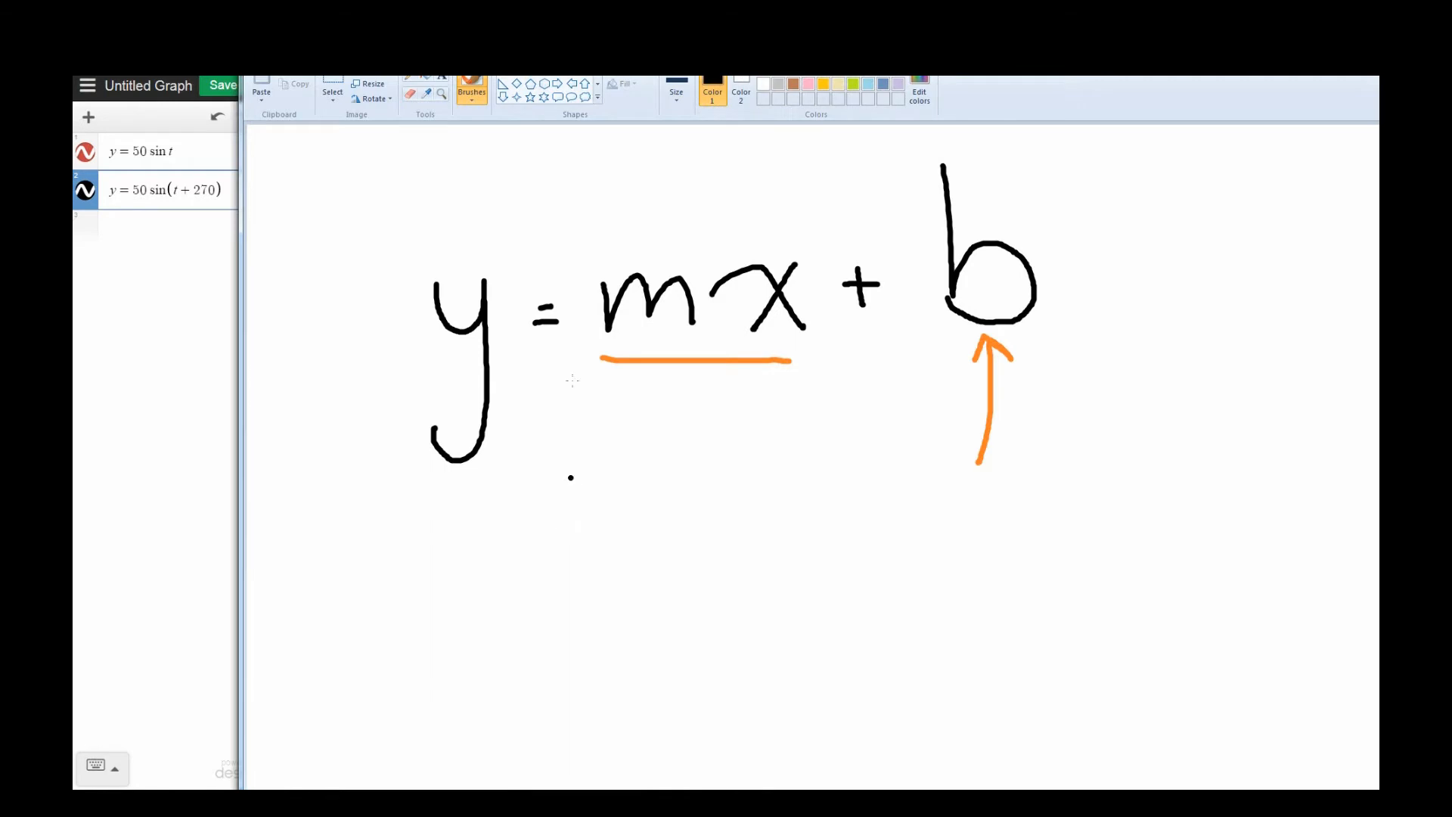
left_click(545, 79)
mouse_move(544, 470)
left_mouse_down()
mouse_move(842, 684)
mouse_move(878, 676)
left_mouse_up()
left_click(826, 81)
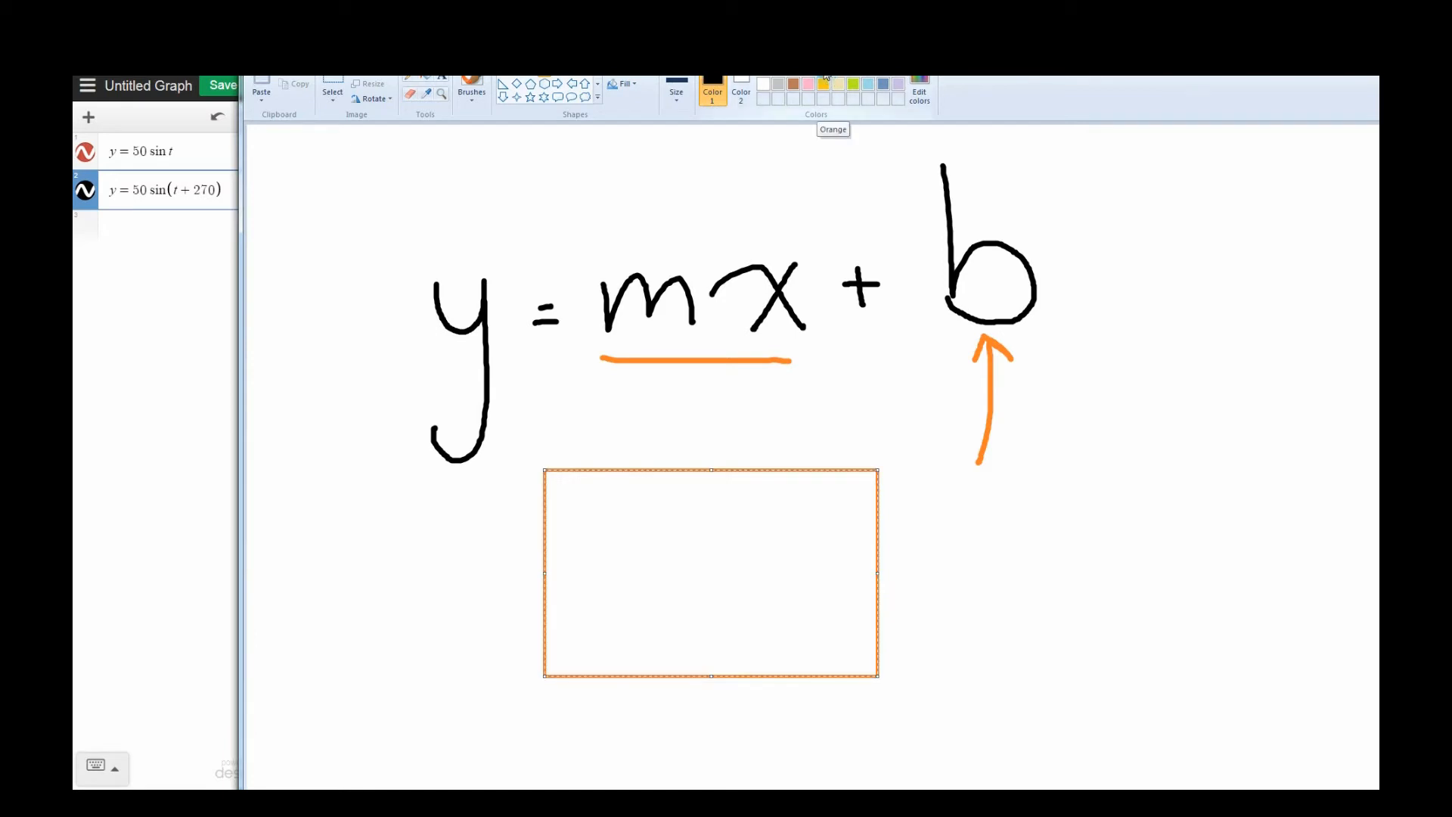
left_click_drag(567, 666, 796, 524)
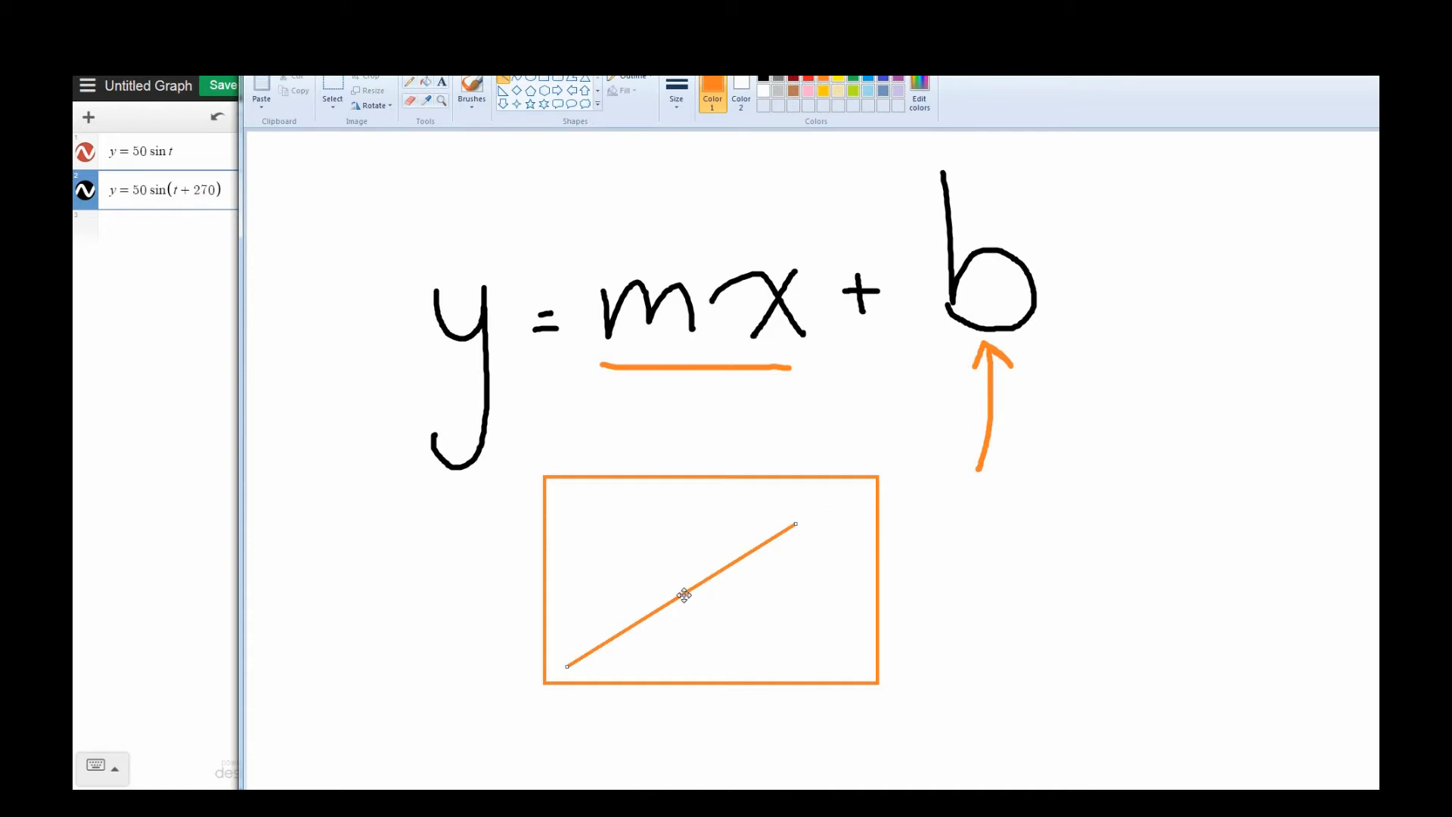
- Move the orange diagonal line up so it crosses the rectangle's left edge and brush-mark the intercept height along that edge
left_click_drag(684, 595, 619, 560)
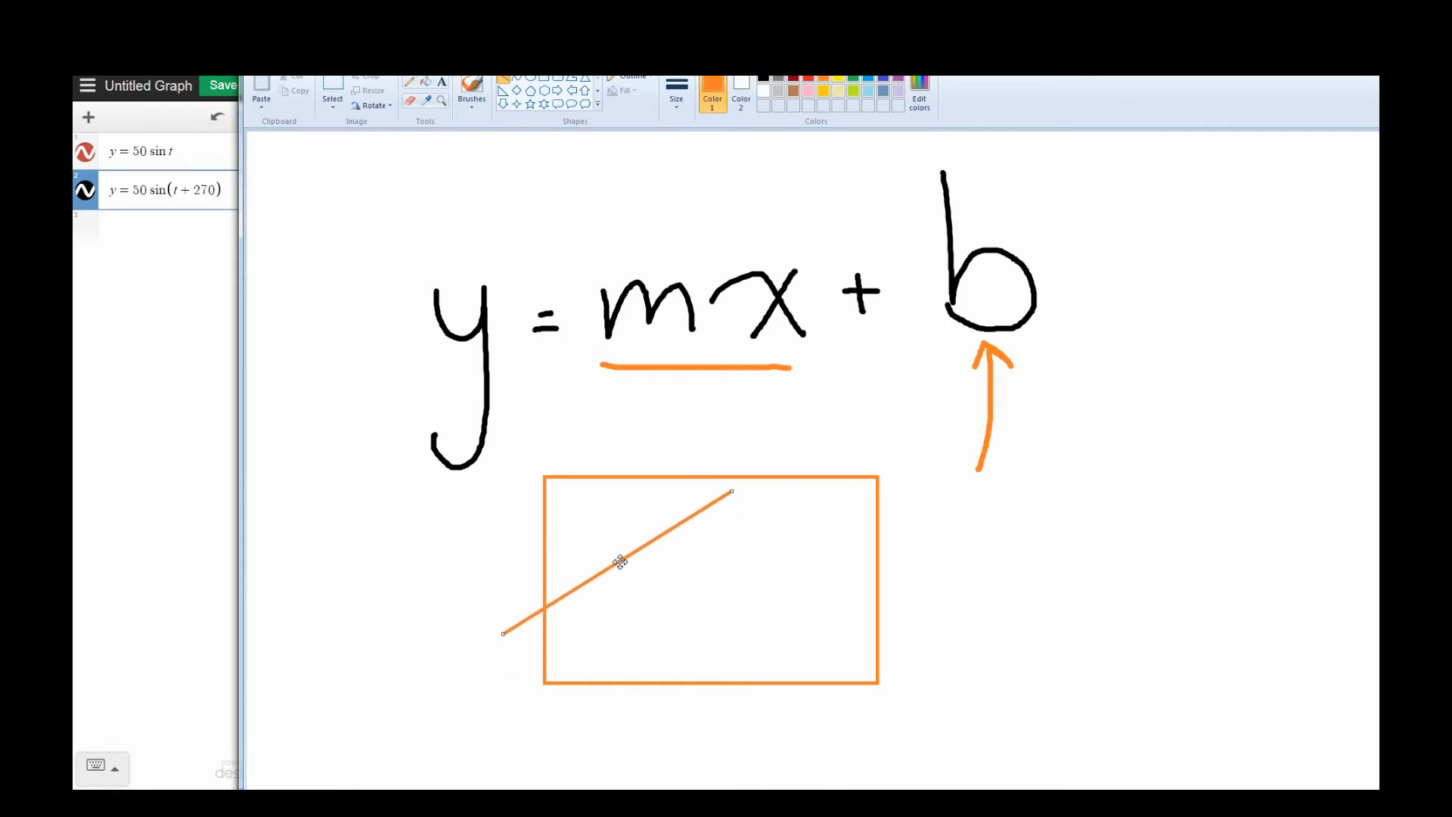
left_click(321, 720)
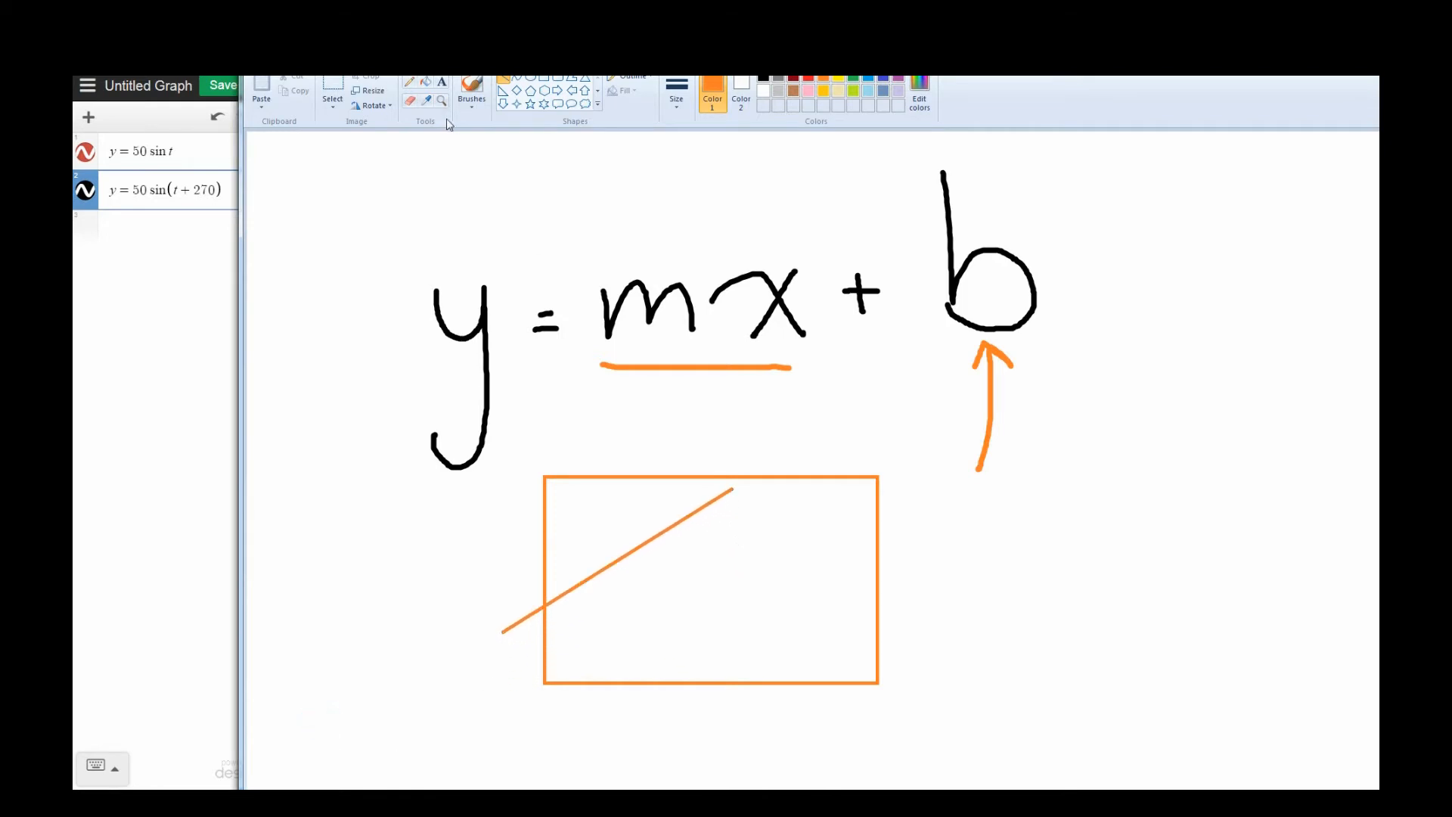
left_click(472, 90)
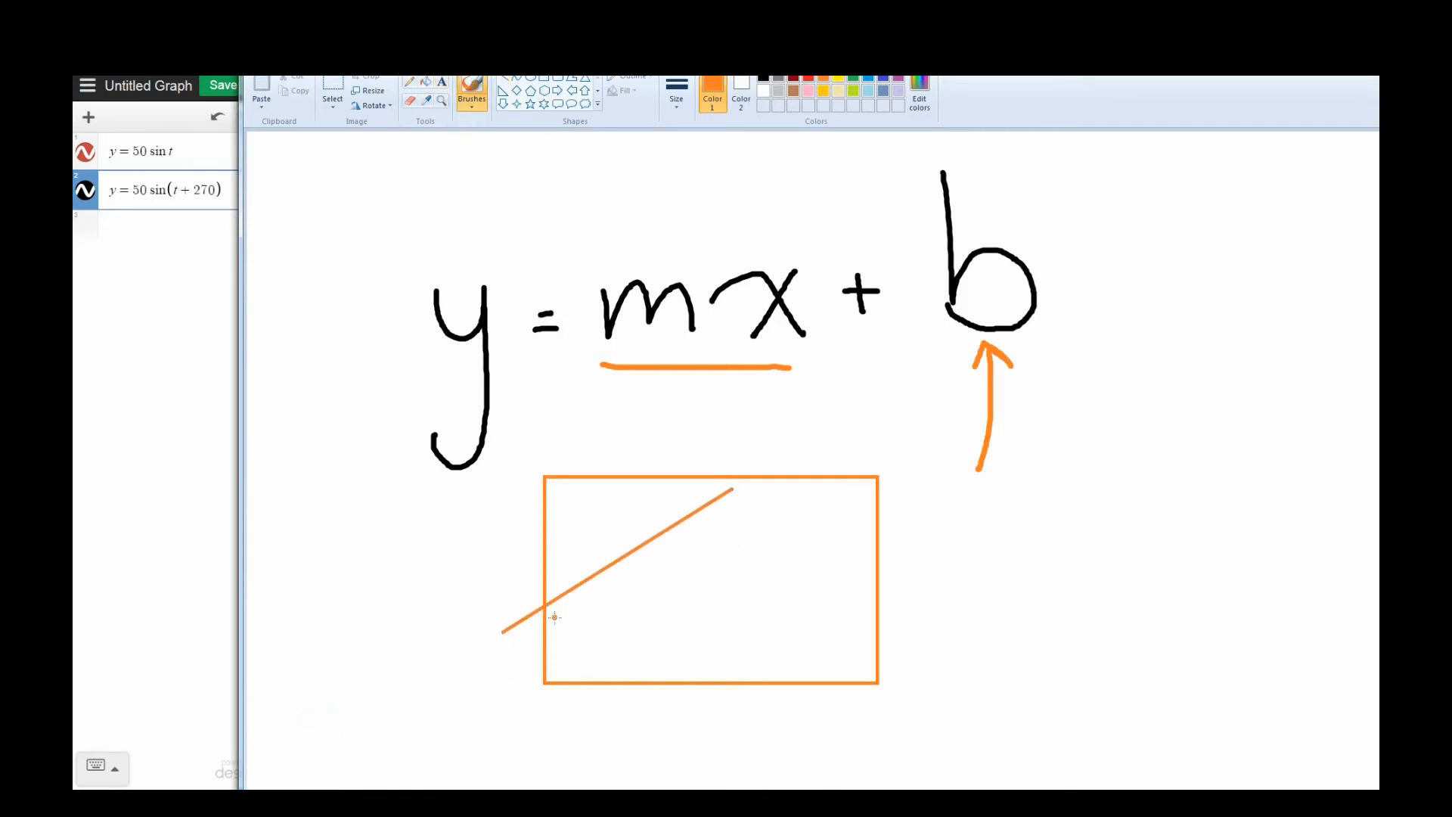
left_click_drag(556, 614, 555, 655)
left_click(539, 605)
left_click(545, 677)
- Switch to Desmos and add a vertical shift of 100 to the first expression so it reads y = 100 + 50 sin t
left_click(174, 120)
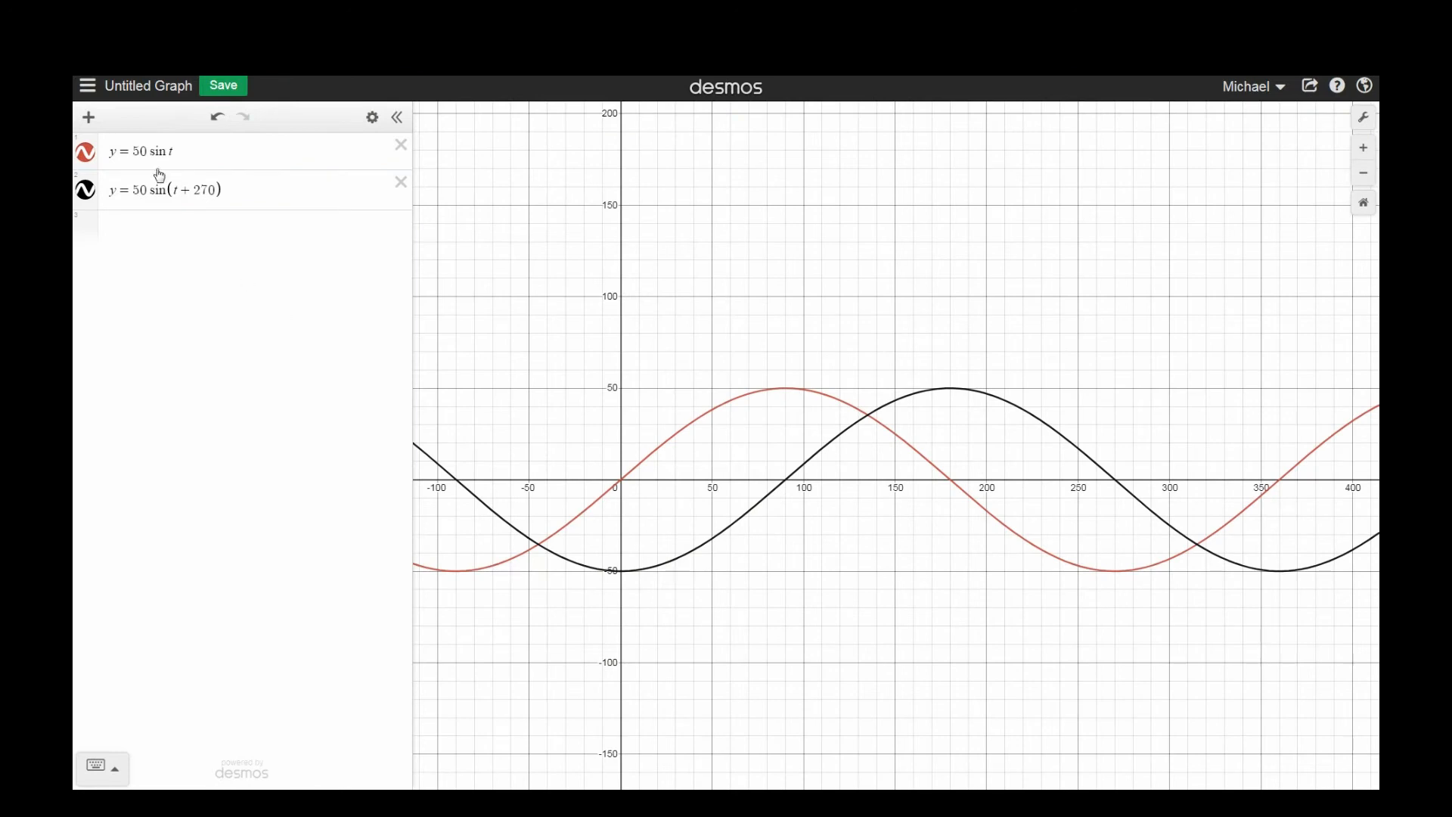
left_click(134, 153)
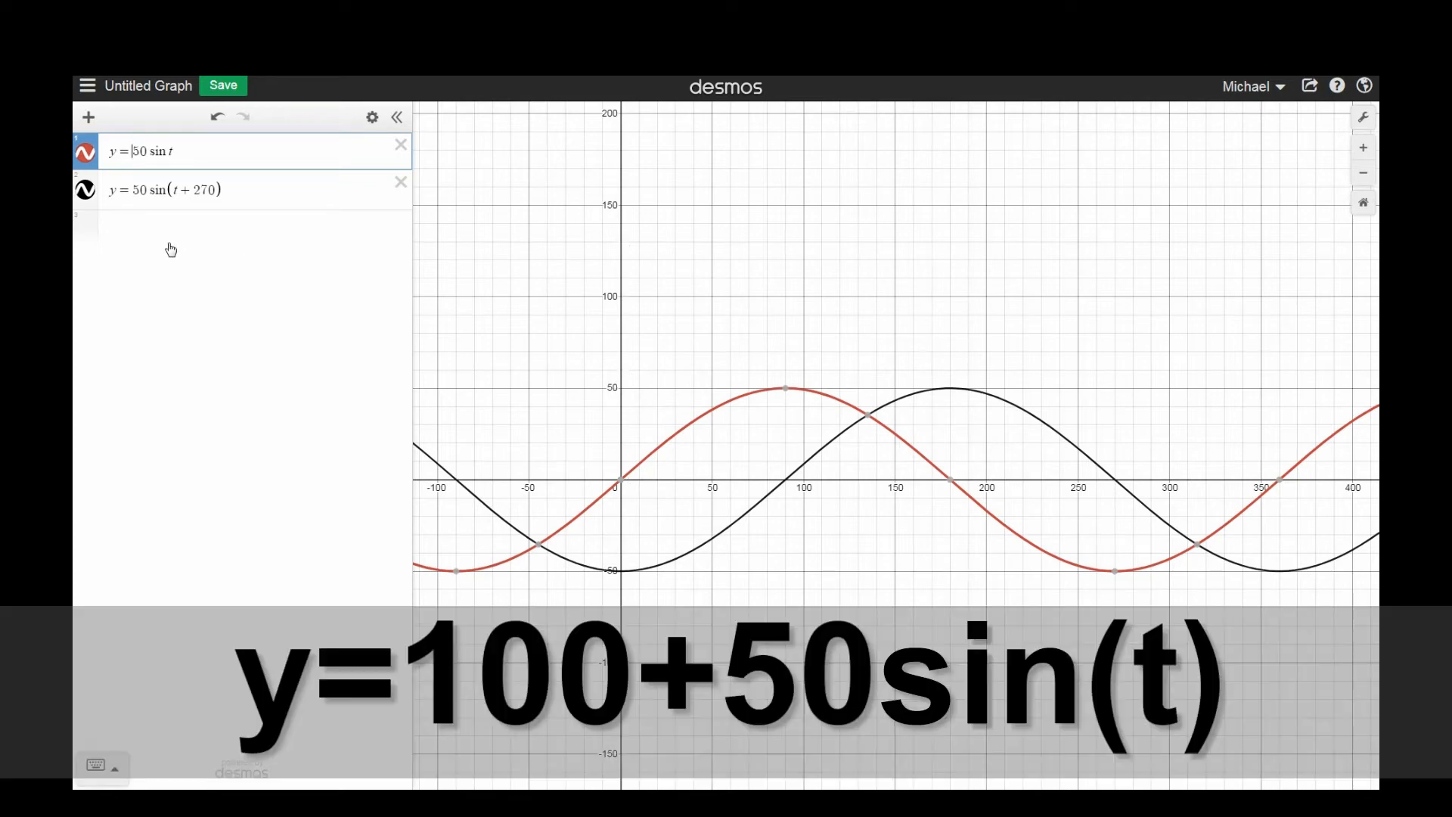
type("100+")
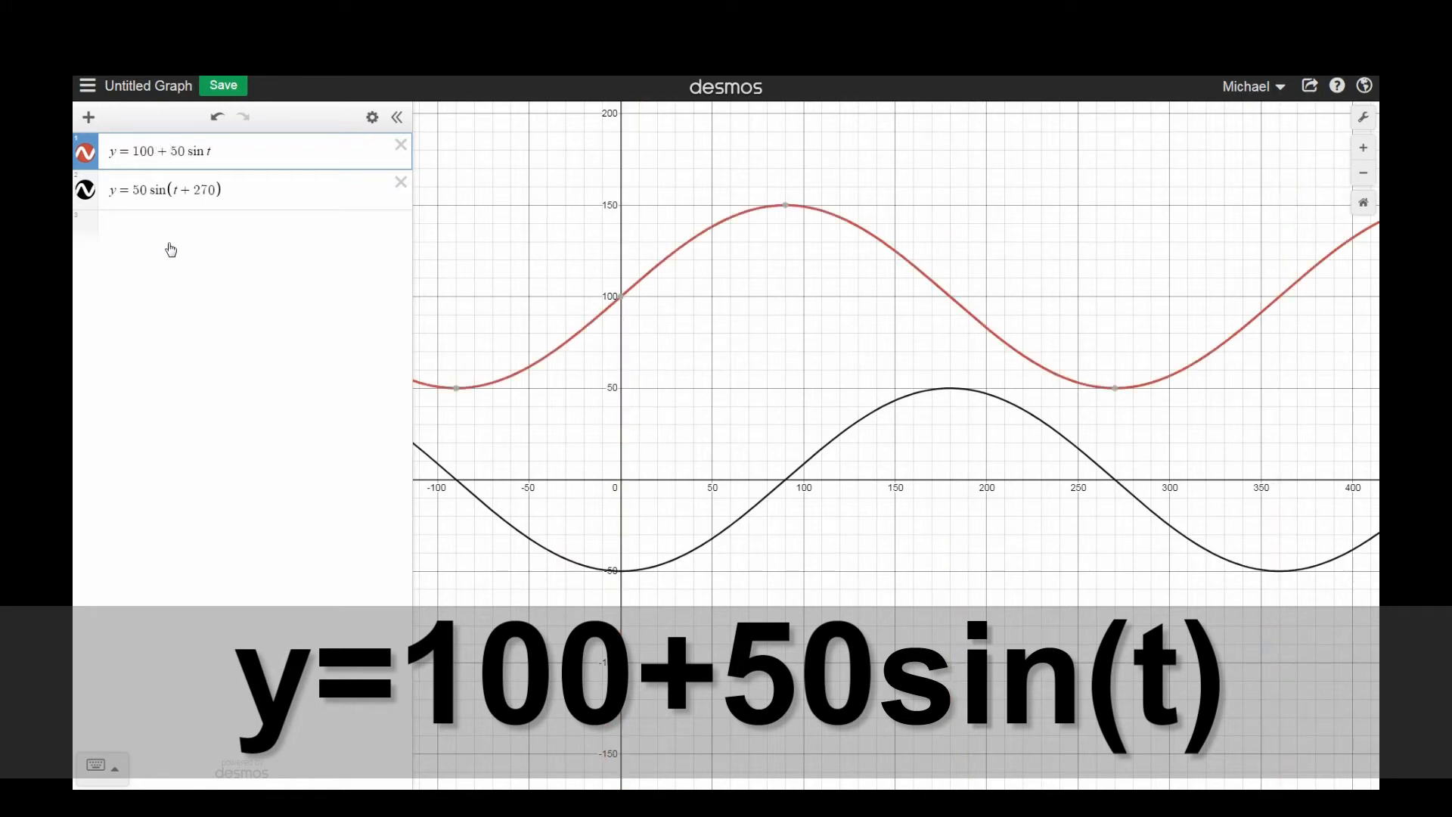
- Add a vertical shift of −100 to the second expression so it reads y = −100 + 50 sin(t + 270)
left_click(135, 189)
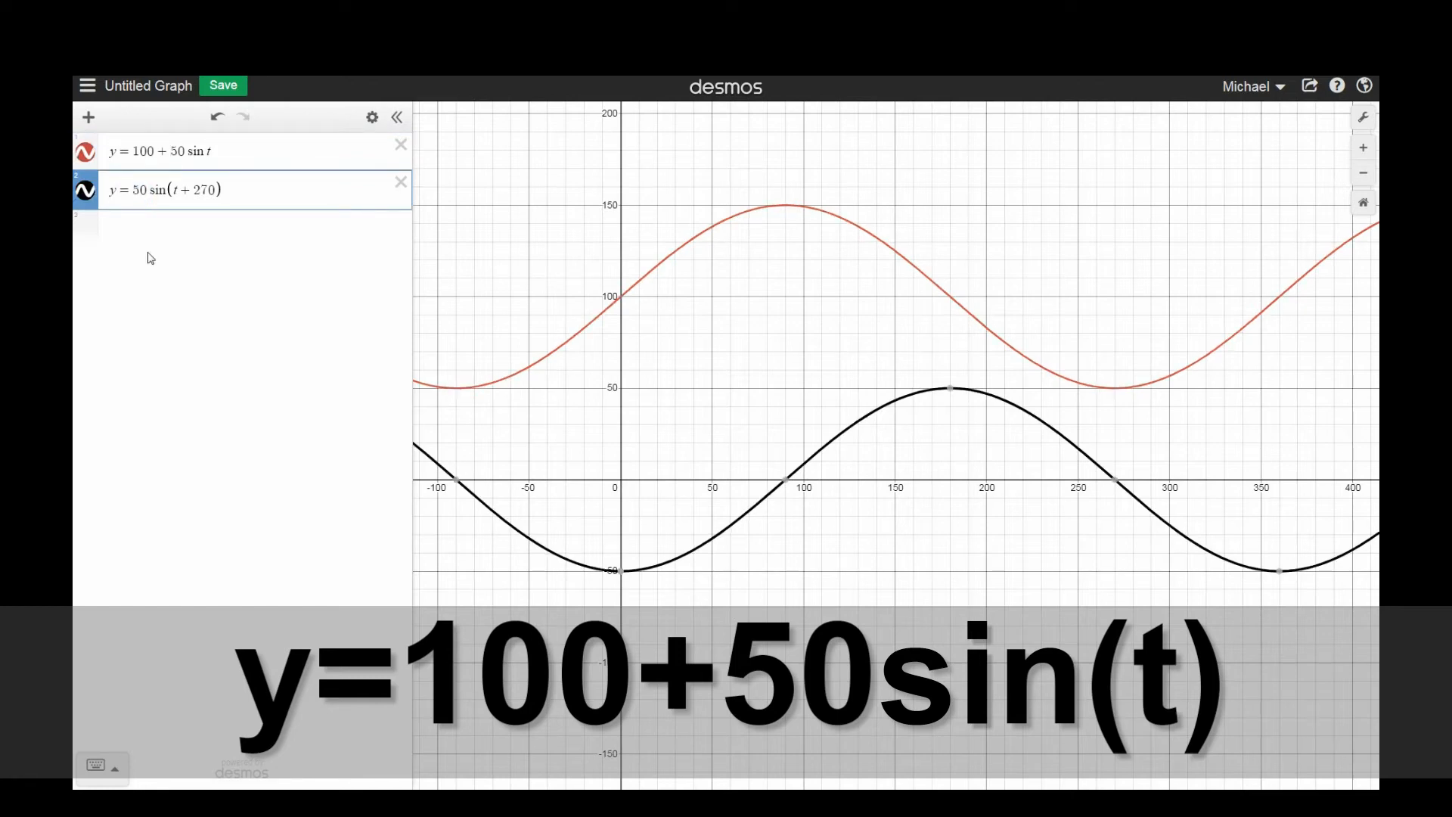
type("-100")
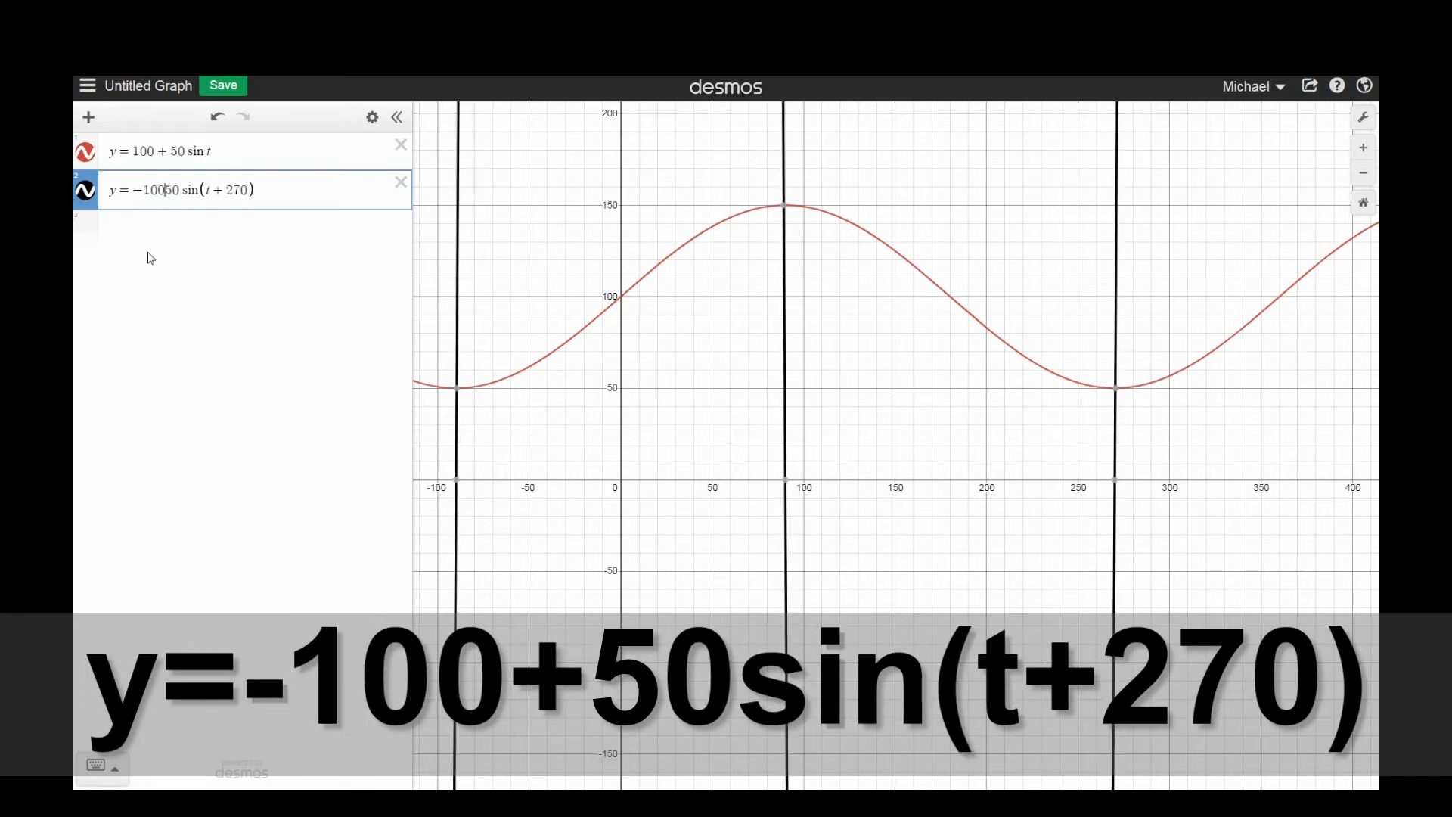
type("+")
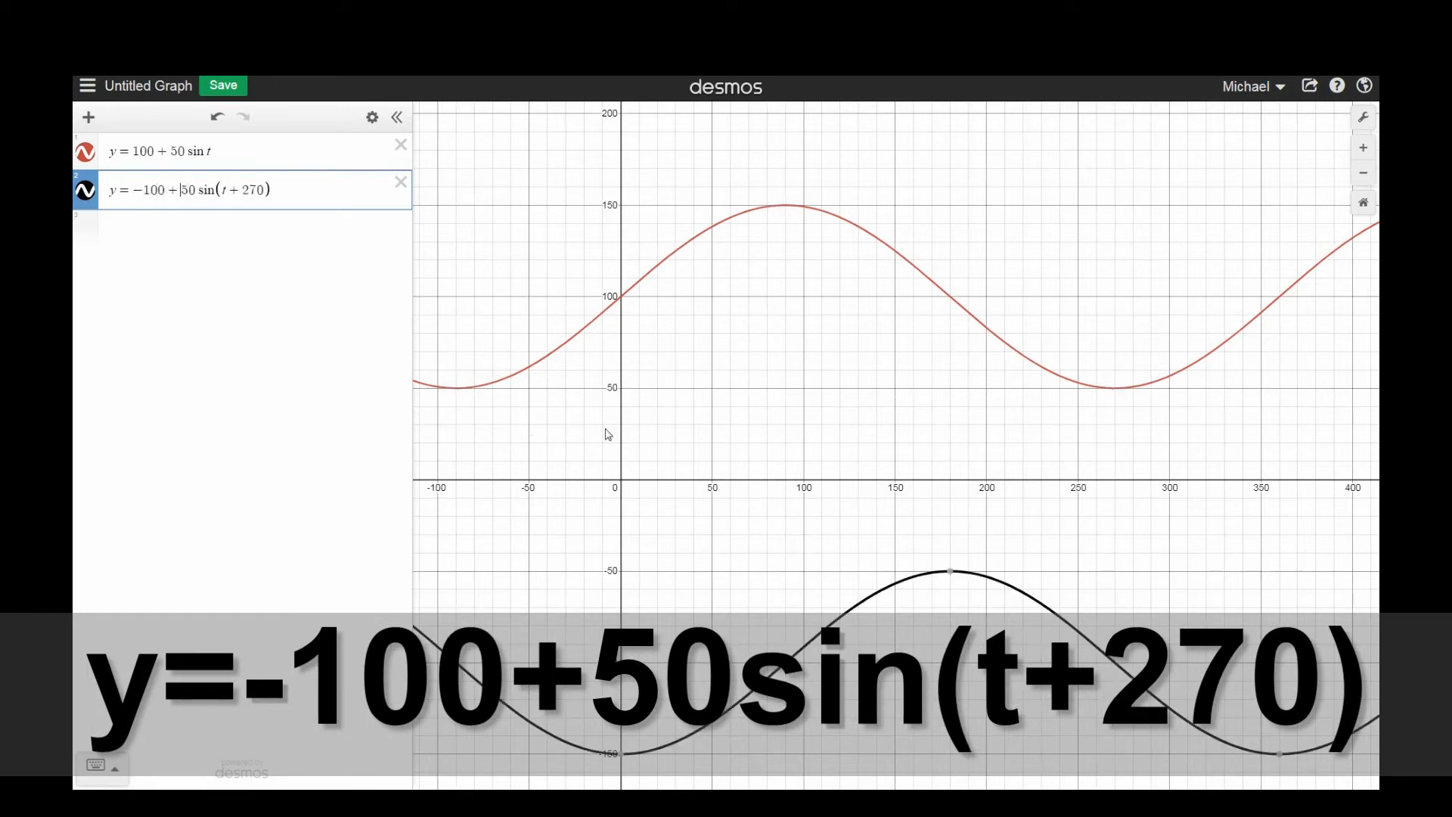
- Change the first expression's vertical shift to 150 so it reads y = 150 + 50 sin t
scroll(688, 457, "down", 3)
scroll(688, 459, "down", 5)
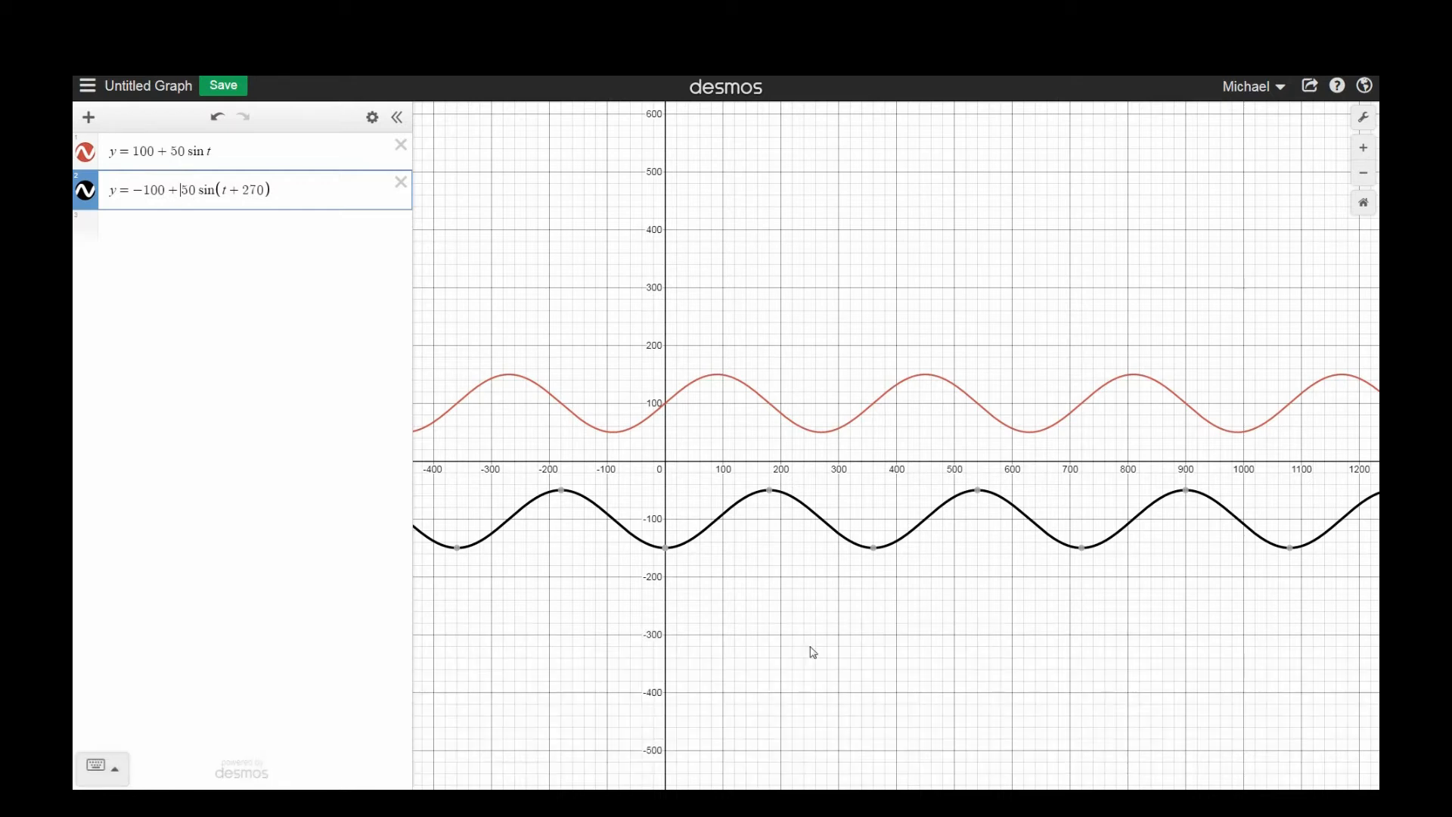
left_click(156, 153)
key("BackSpace")
key("BackSpace")
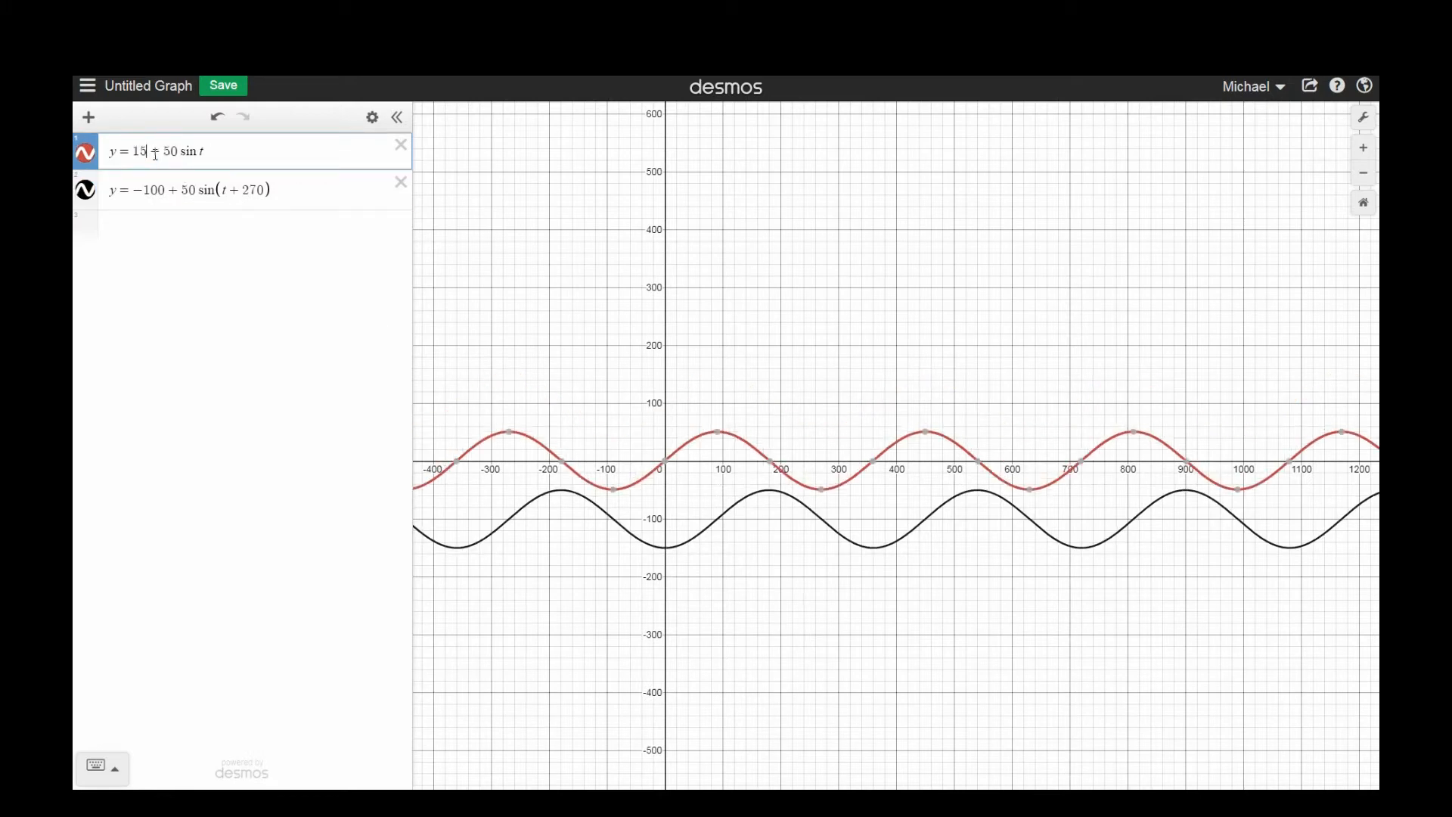
type("50")
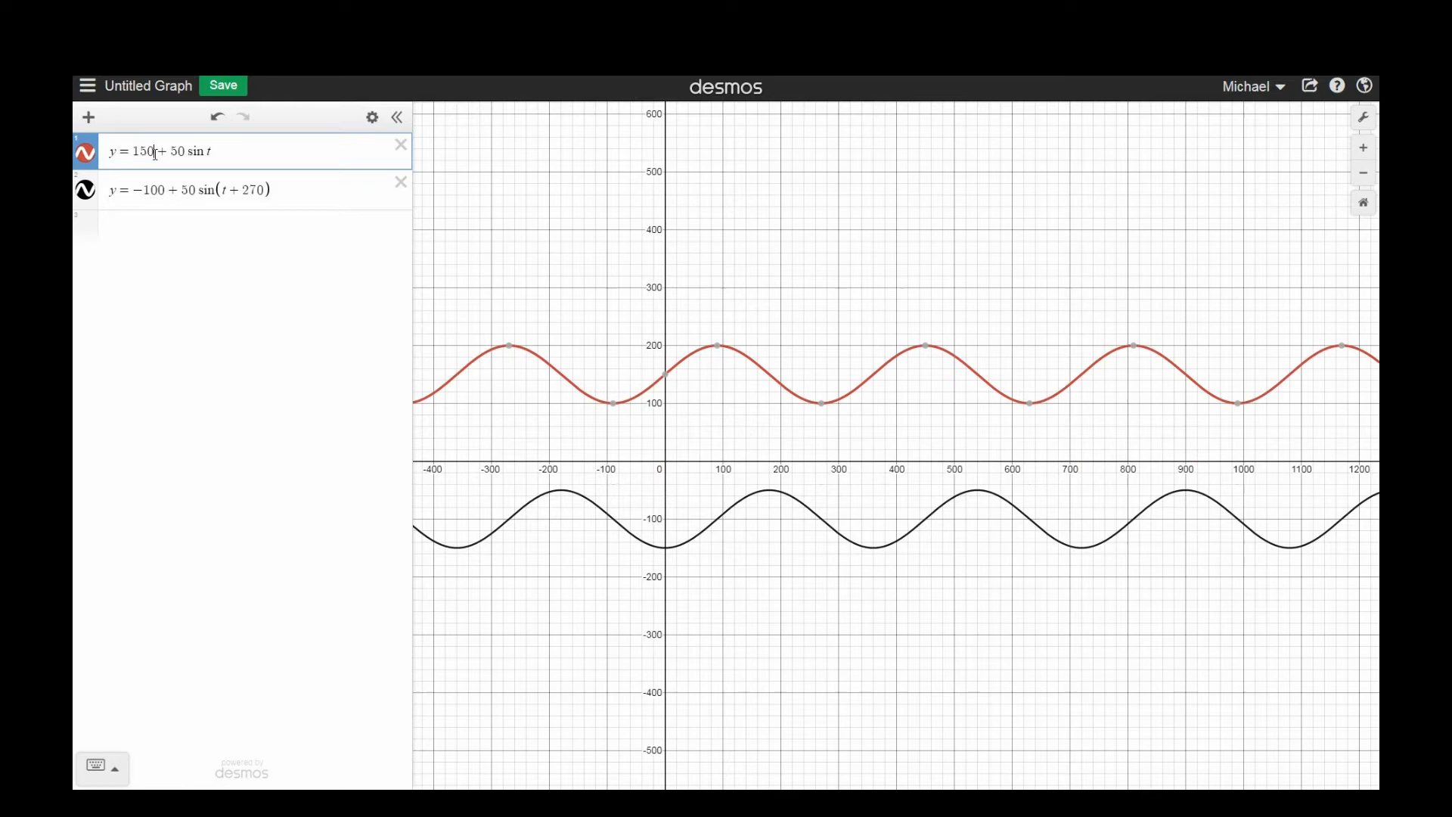
- Change the second expression's vertical shift to −150 so it reads y = −150 + 50 sin(t + 270)
left_click(159, 191)
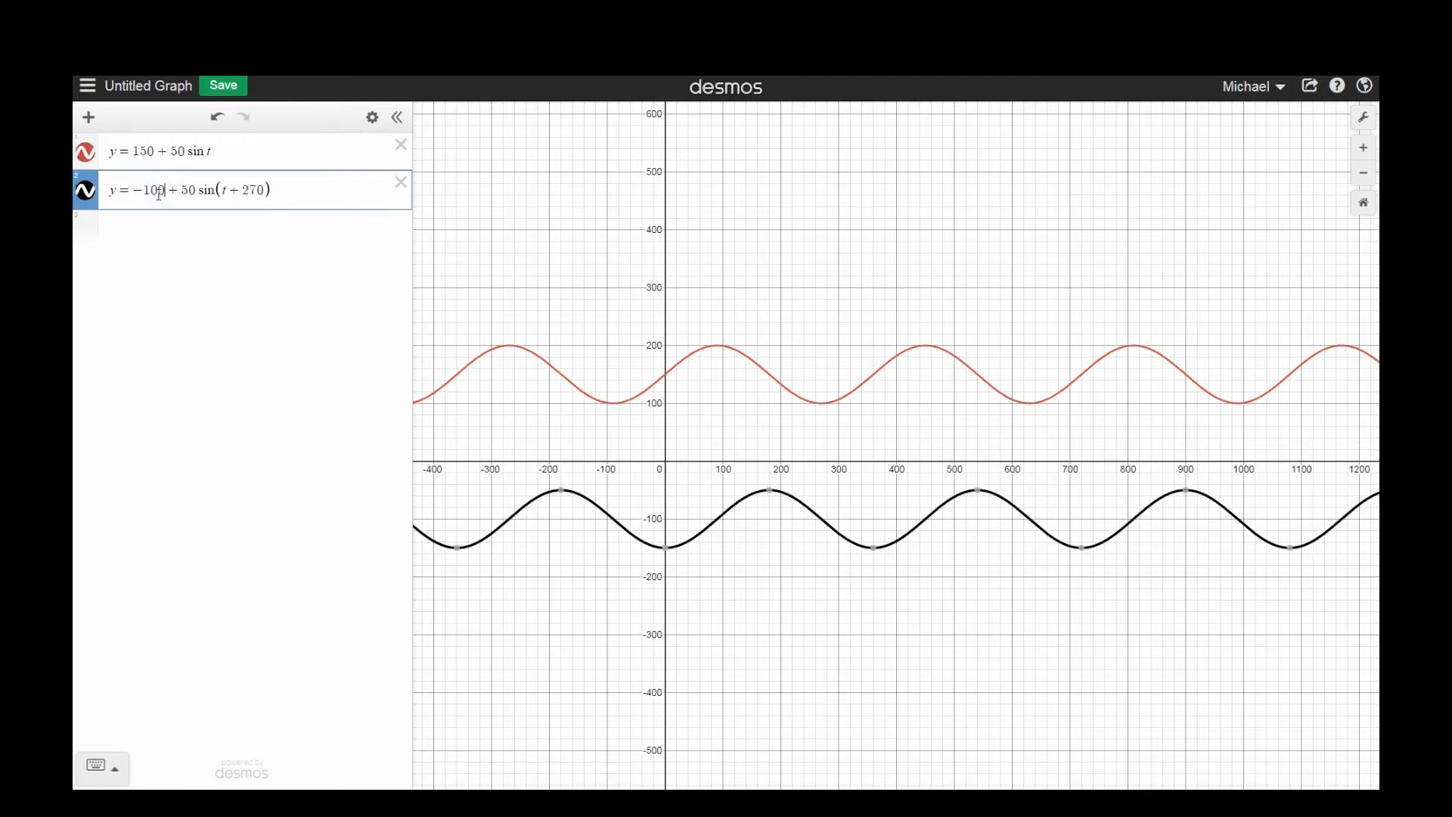
key("BackSpace")
key("BackSpace")
type("50")
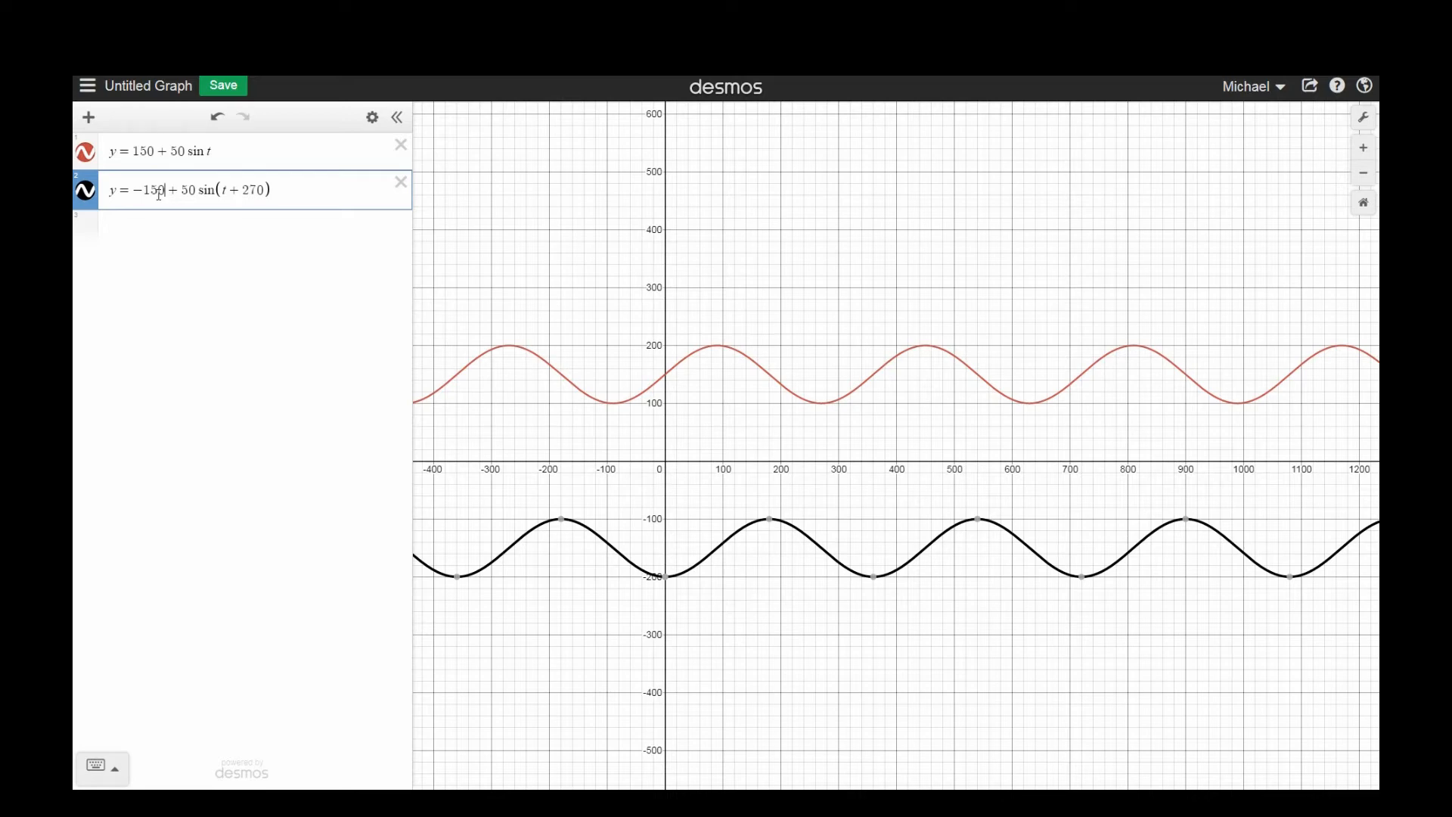
- Add a third expression, y = sin t + sin(t + 270), as the sum of the two waves
left_click(130, 224)
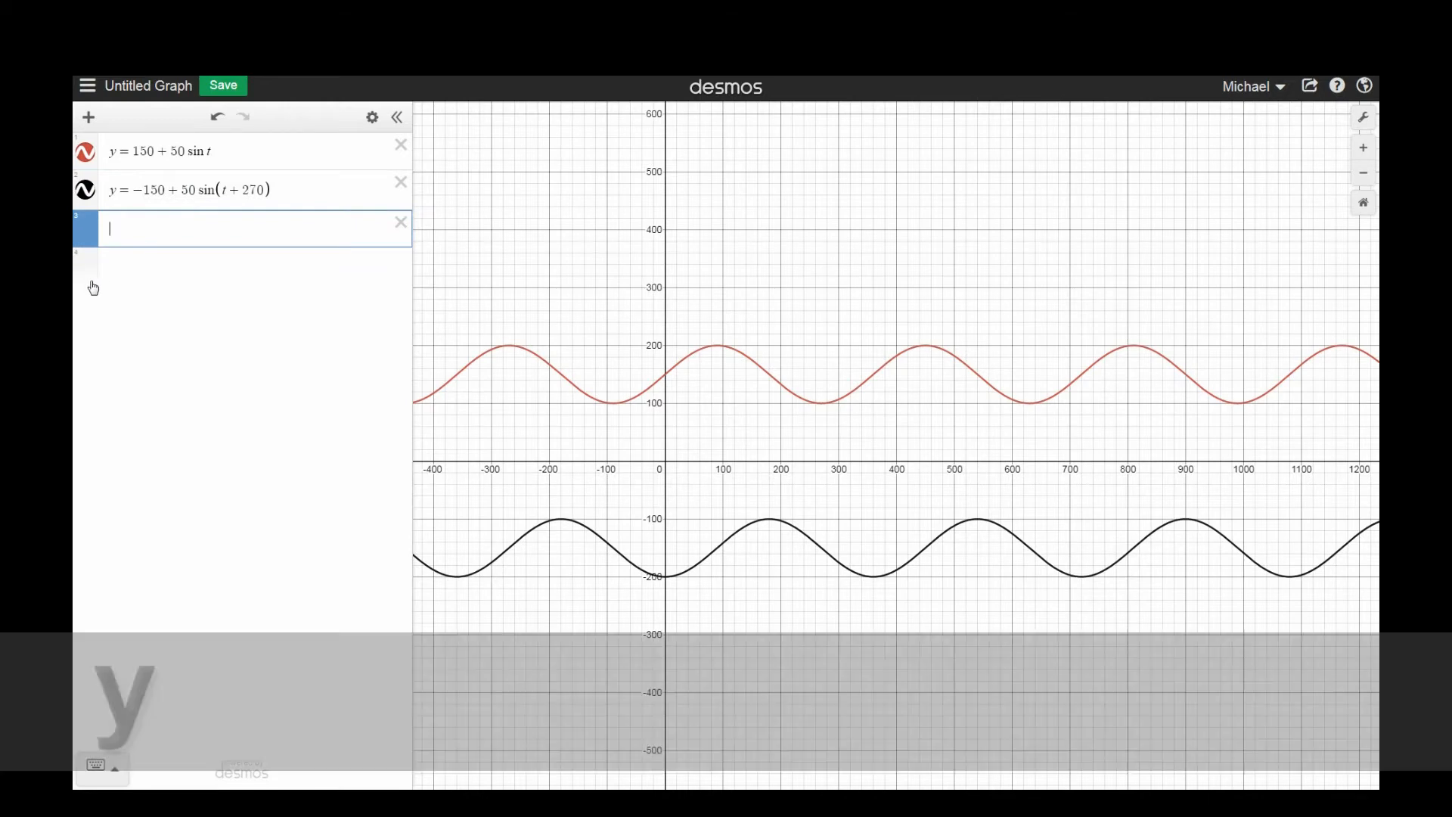
type("y=sint")
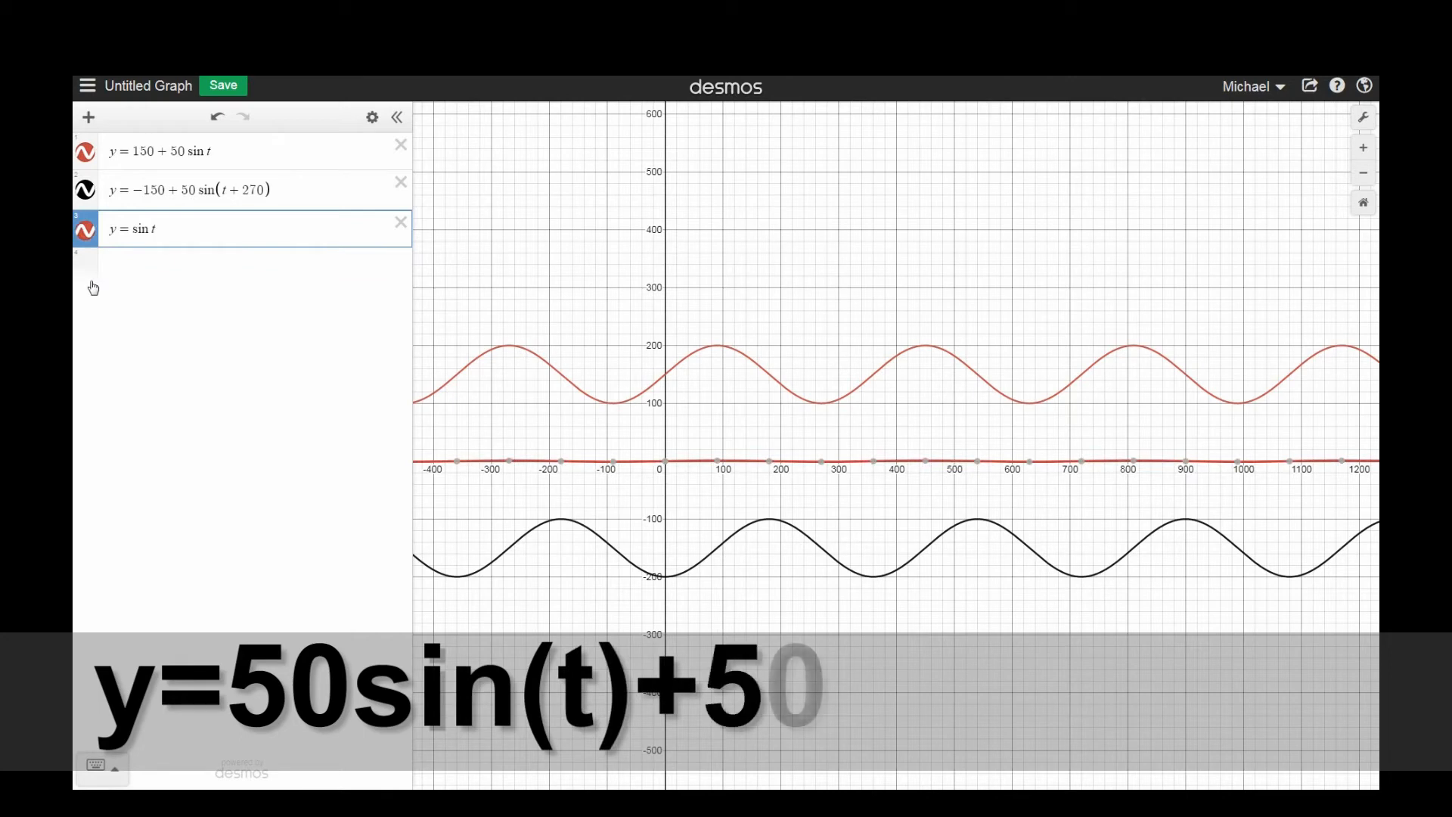
type("+")
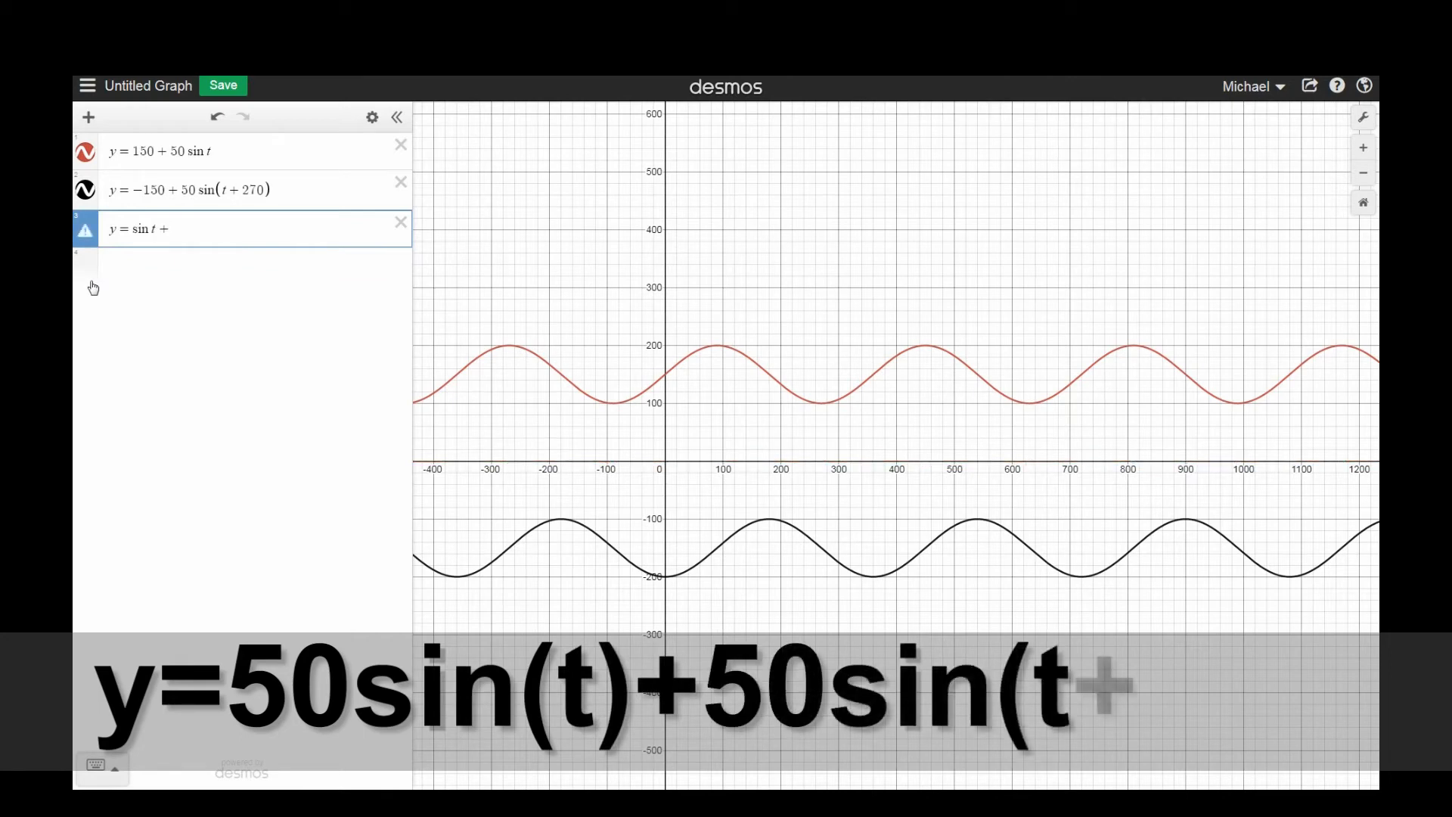
type("sin")
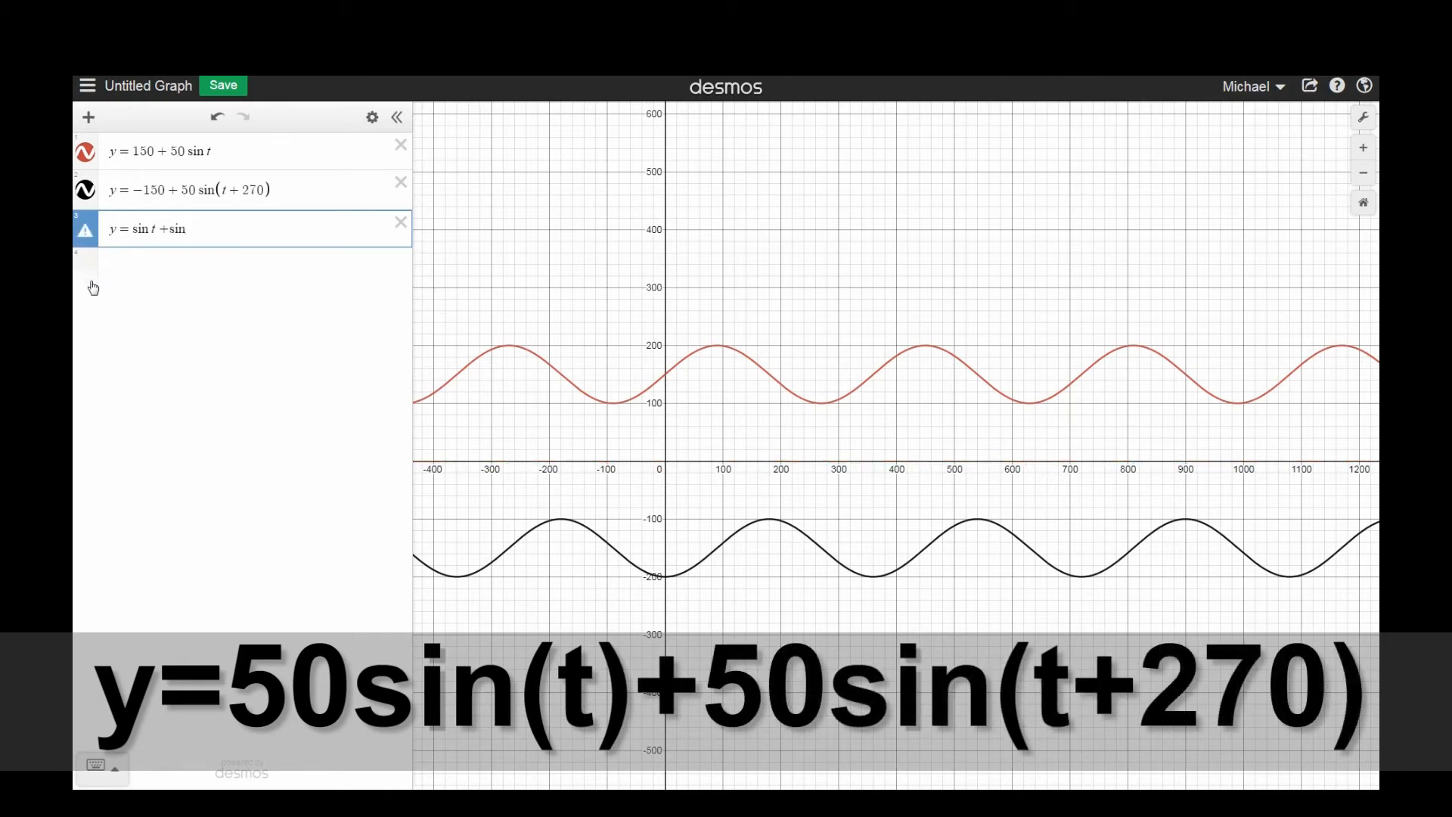
type("(T+")
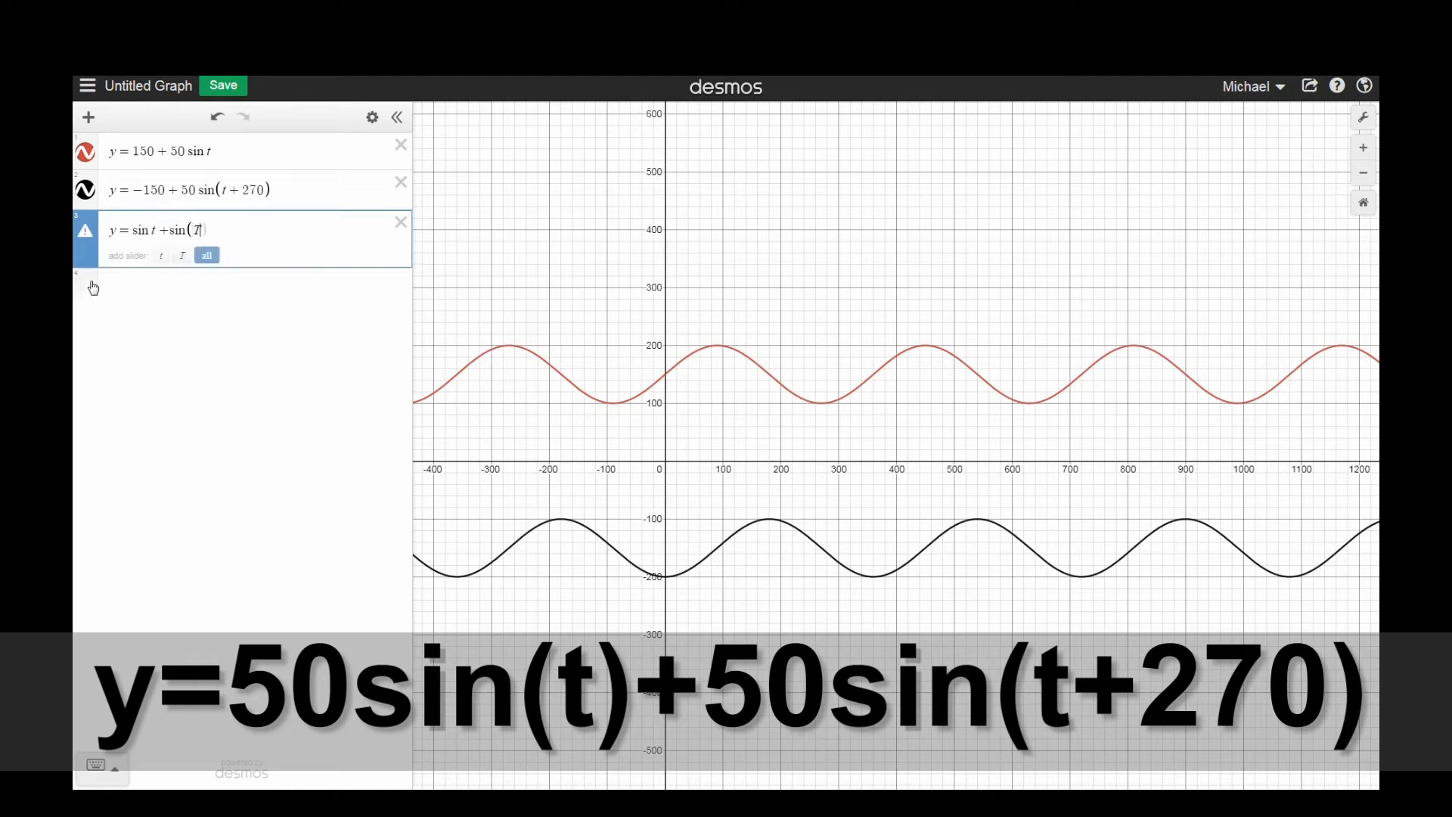
key("BackSpace")
key("BackSpace")
key("BackSpace")
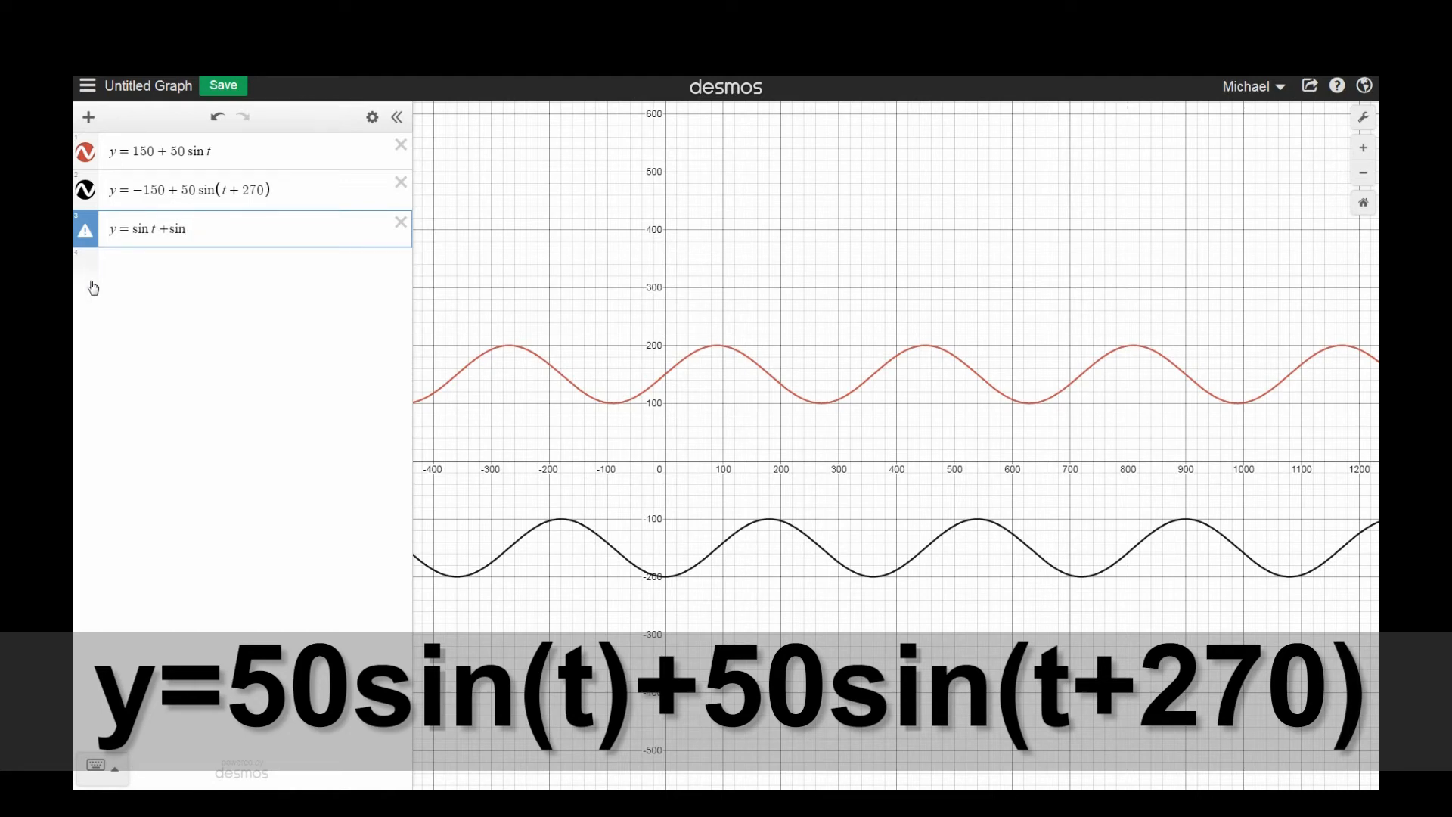
type("(t ")
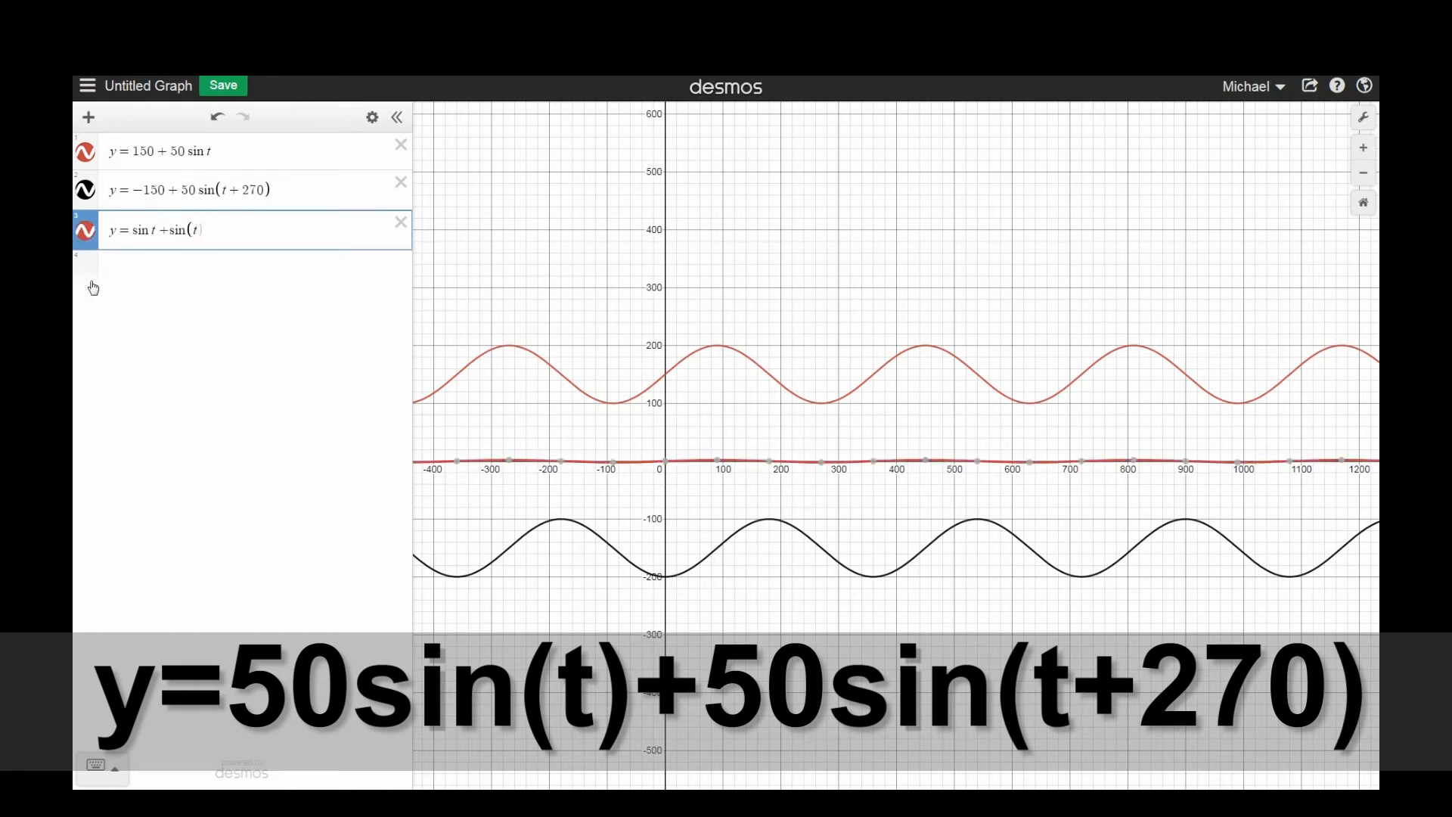
type("+ 2")
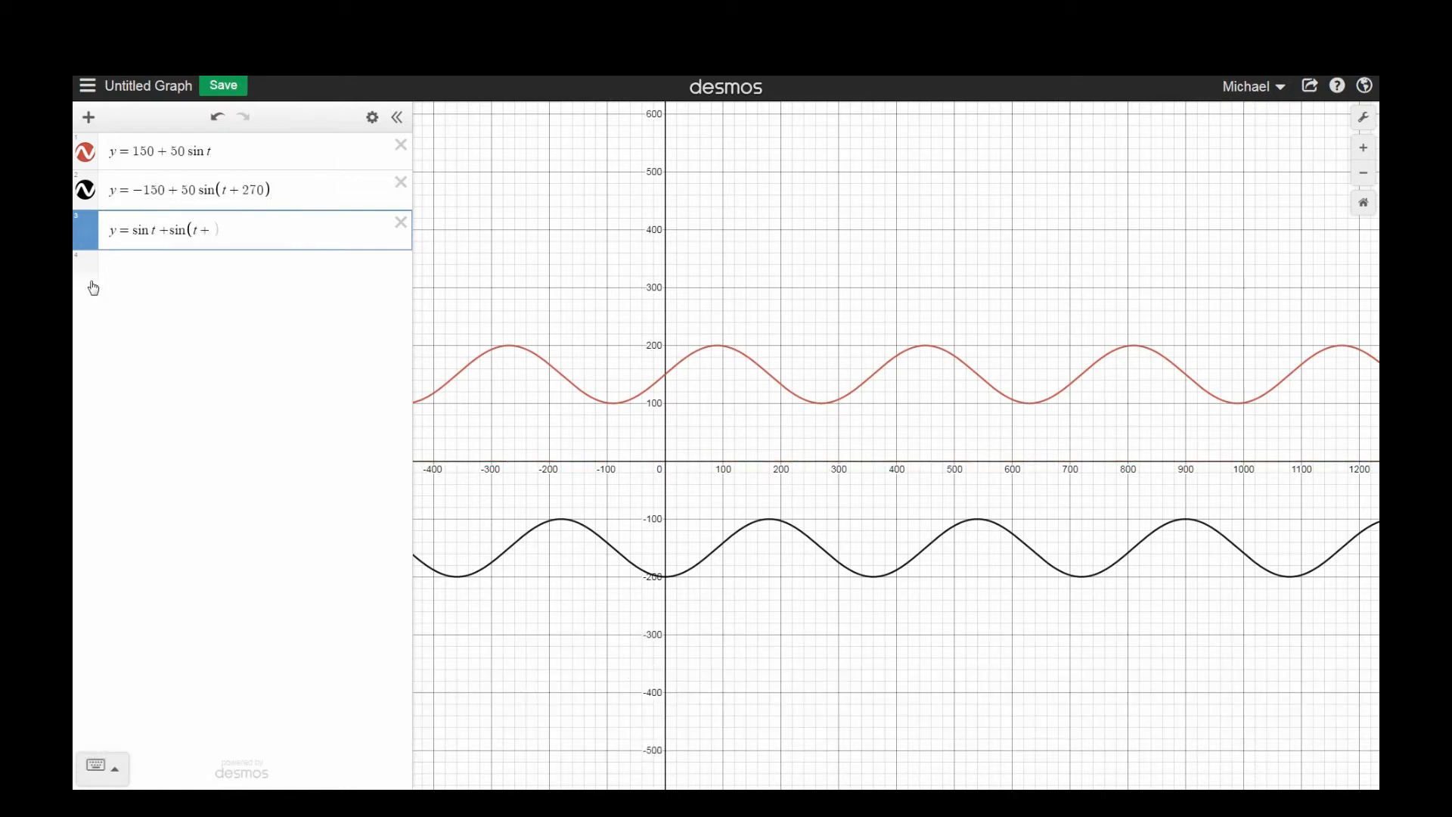
type("70)")
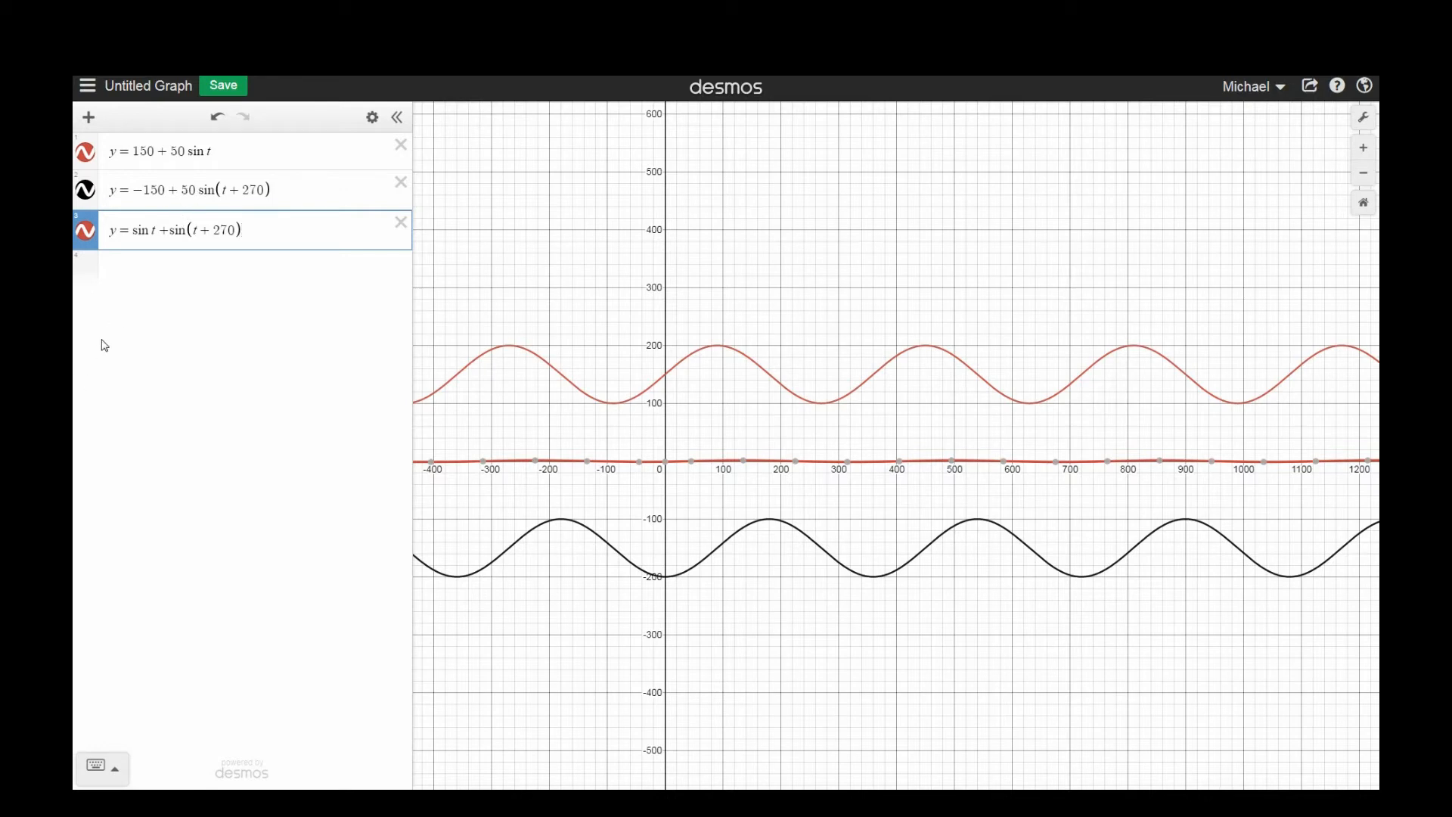
- Give both sine terms in the third expression an amplitude of 50, making it y = 50 sin t + 50 sin(t + 270)
left_click(132, 230)
type("50")
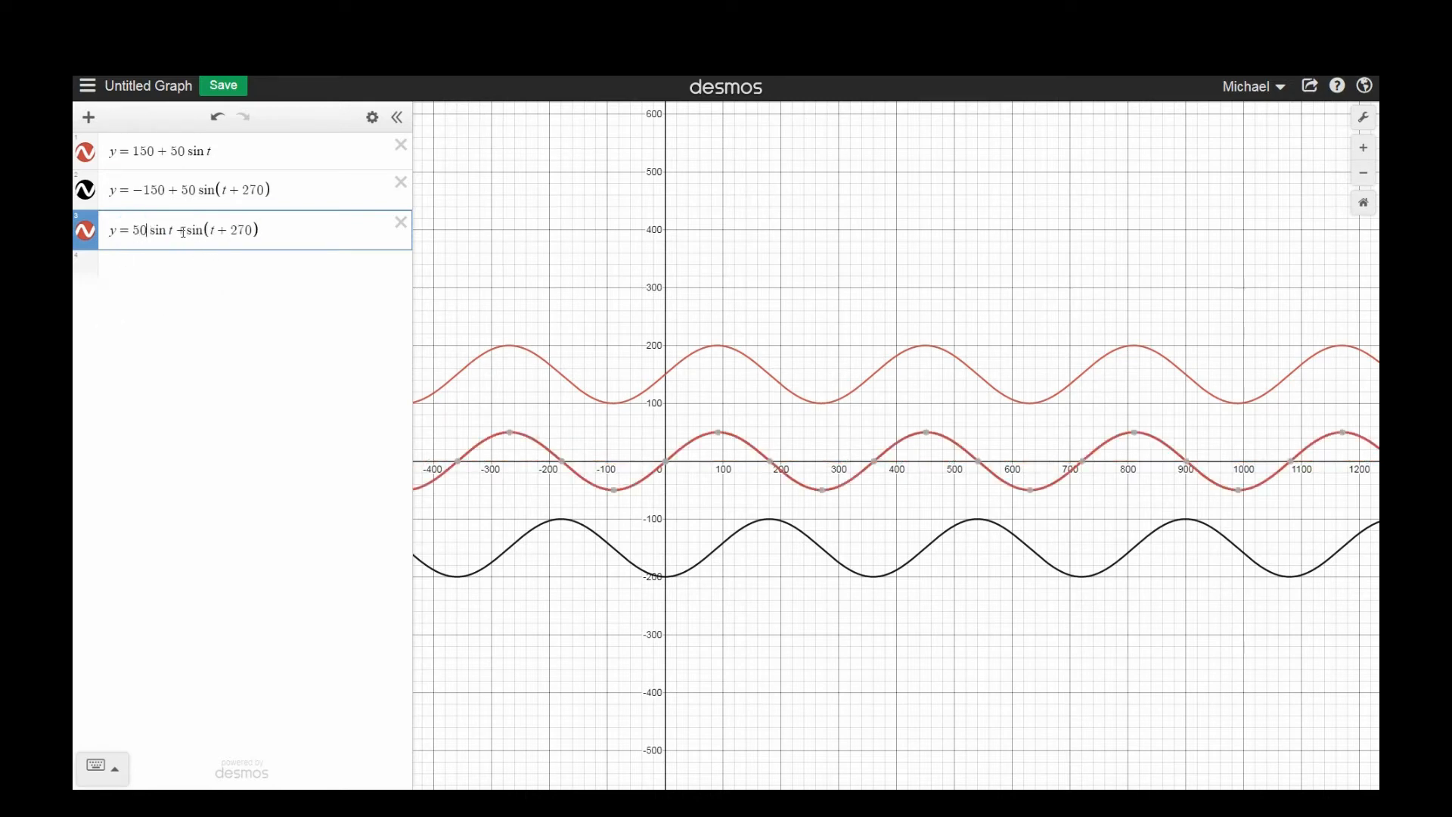
left_click(185, 230)
type("50")
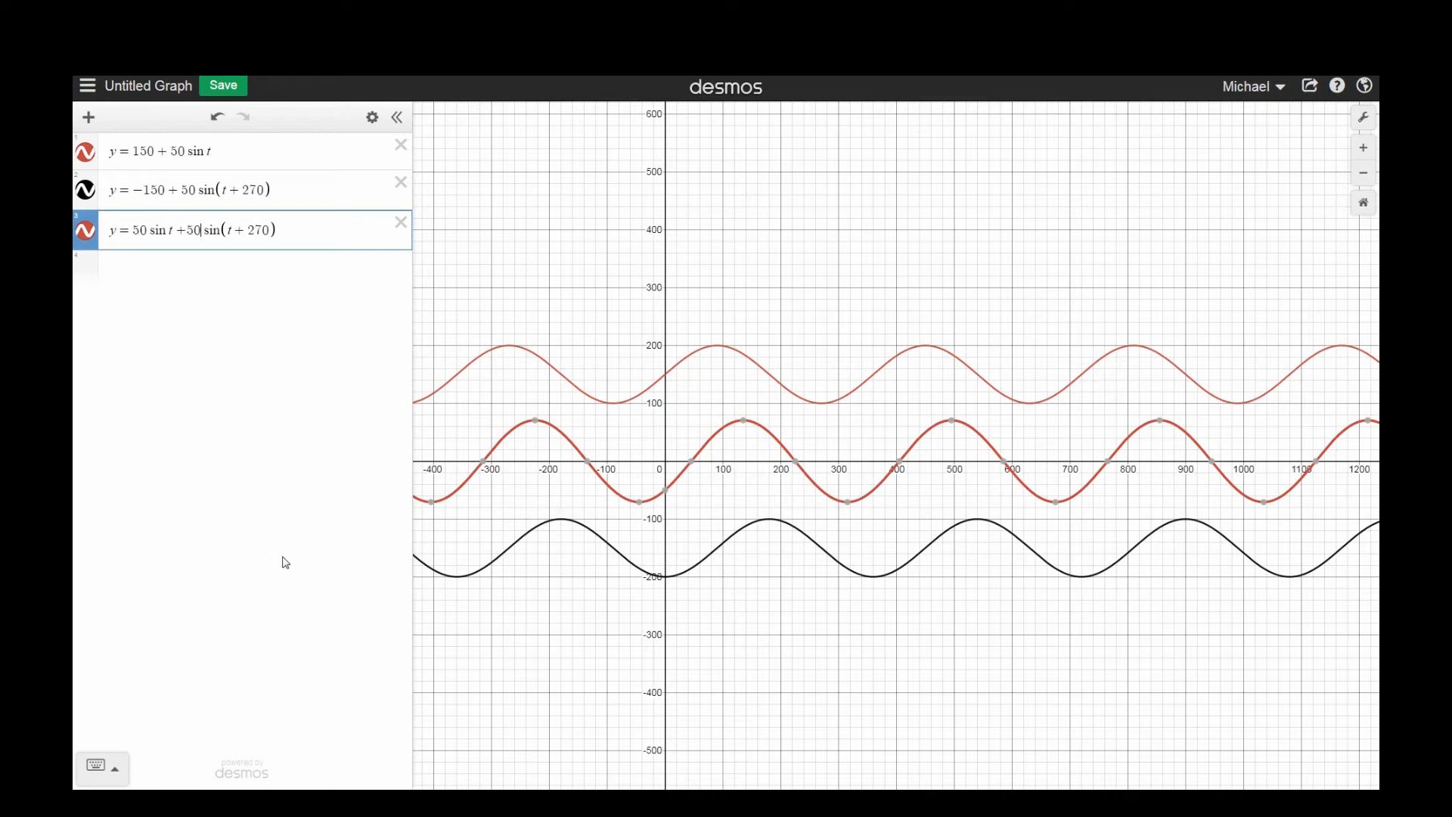
- Set the phase shift to 0 in both the second and third expressions
left_click(257, 193)
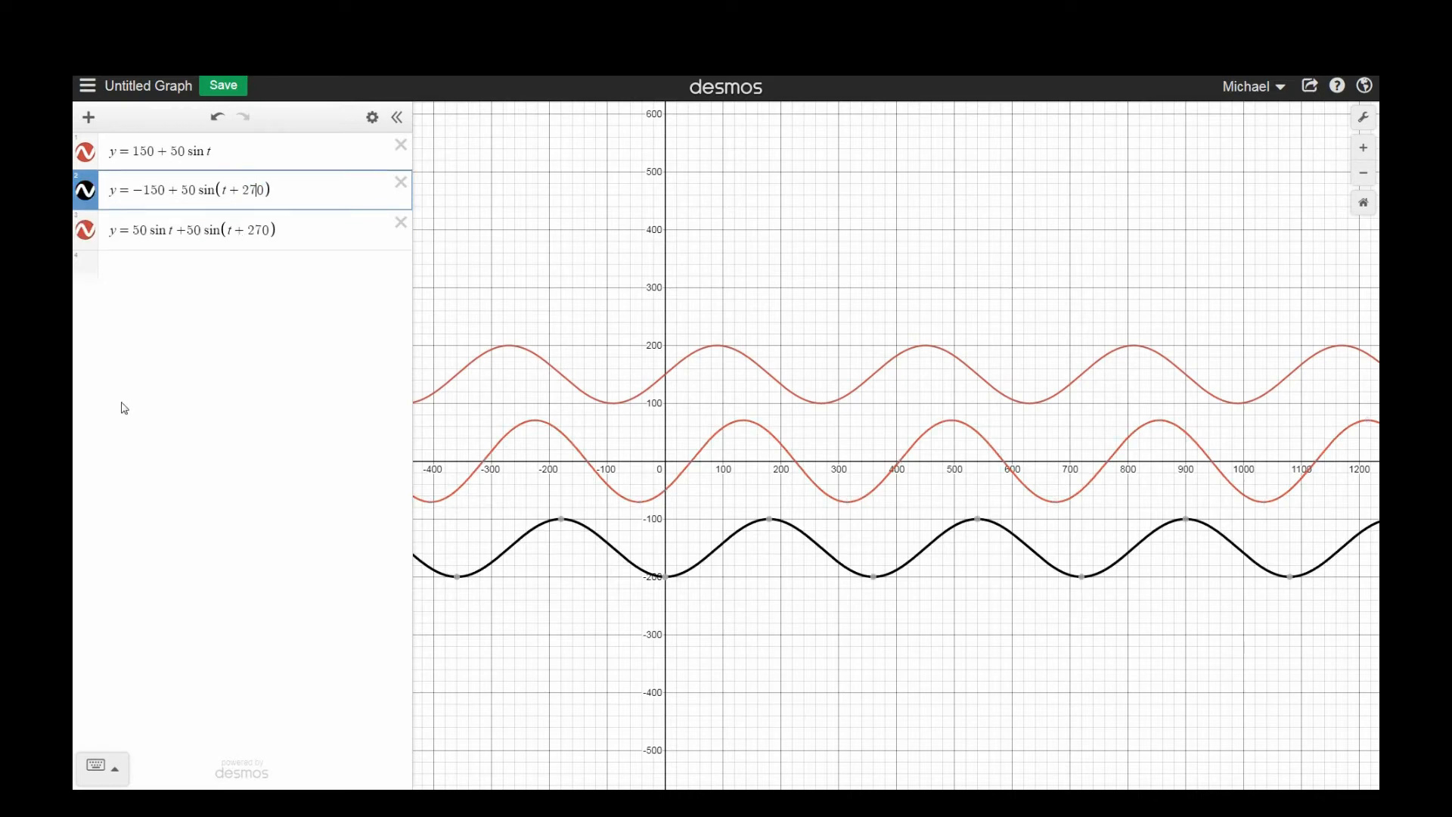
key("BackSpace")
key("BackSpace")
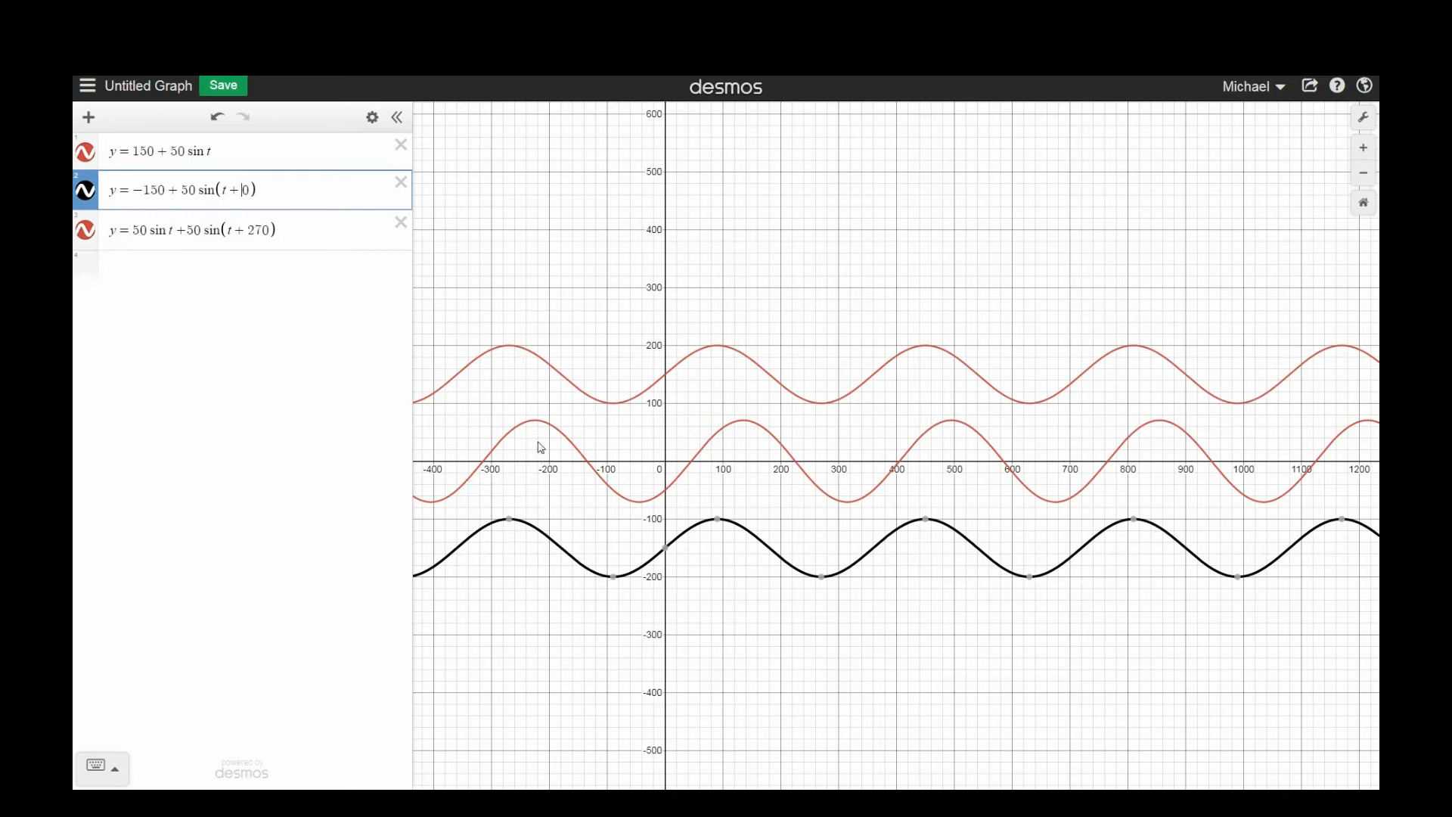
left_click(261, 230)
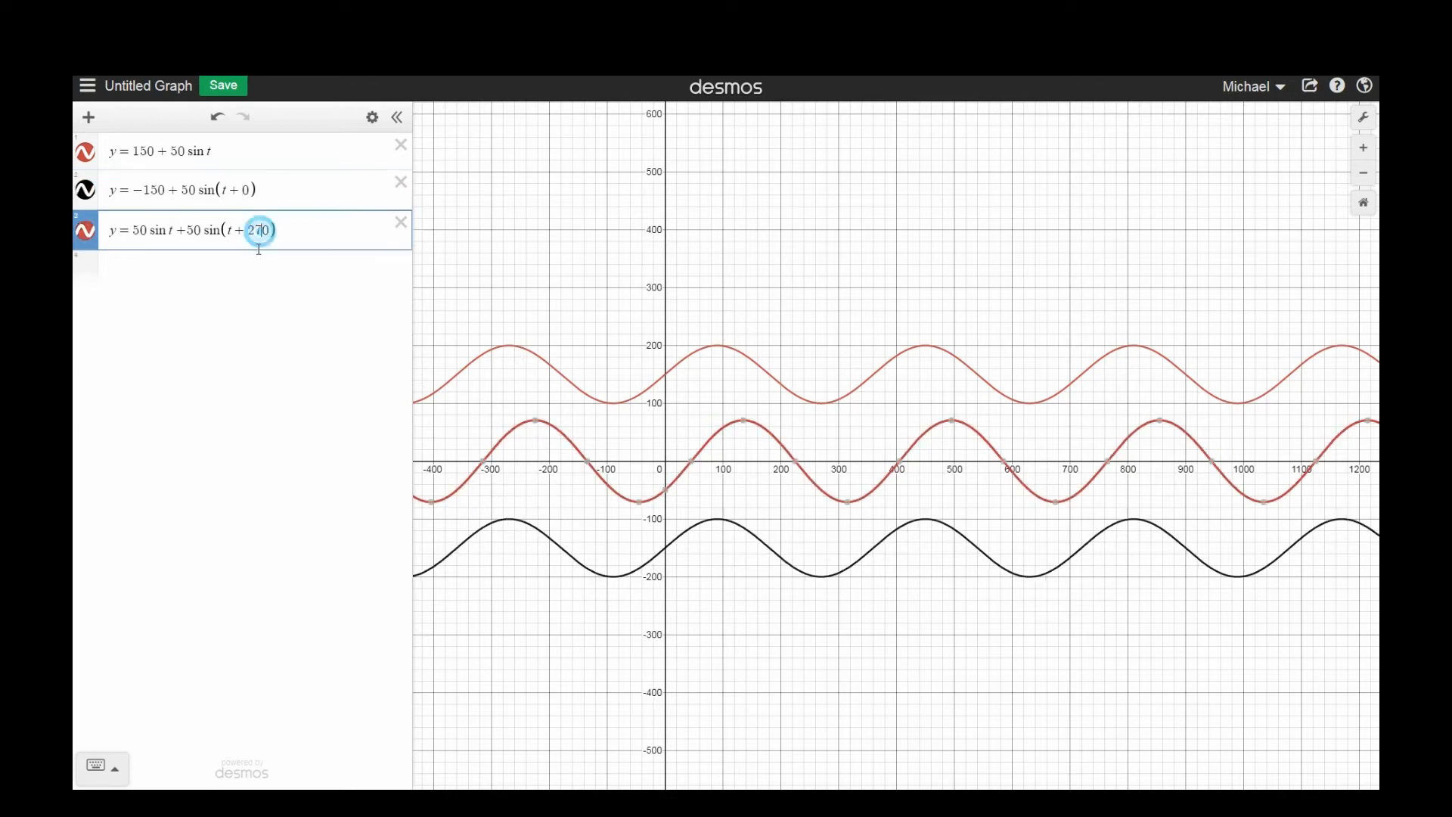
key("BackSpace")
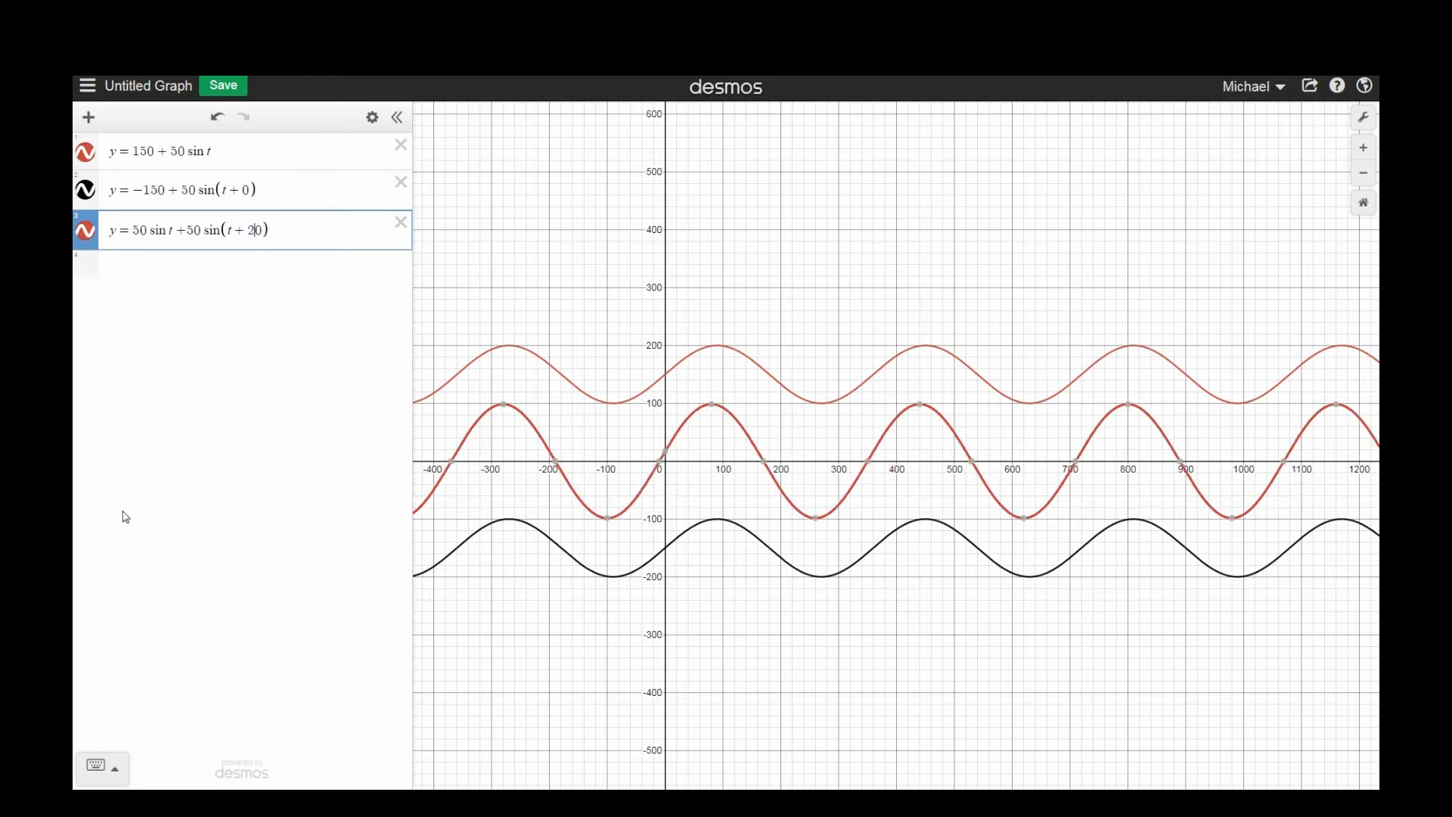
key("BackSpace")
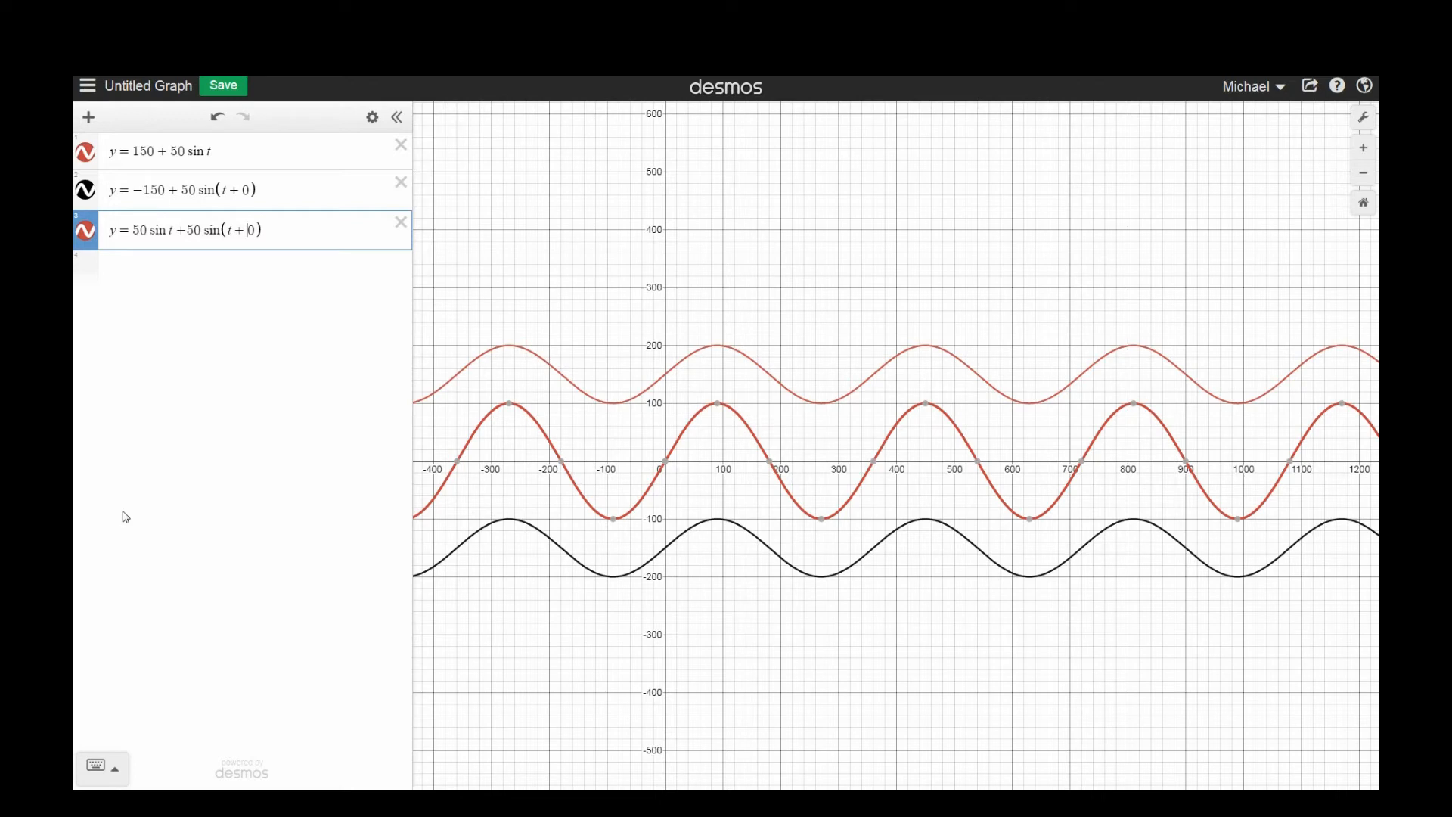
- Set the phase shift to 180 in both the second and third expressions
left_click(243, 190)
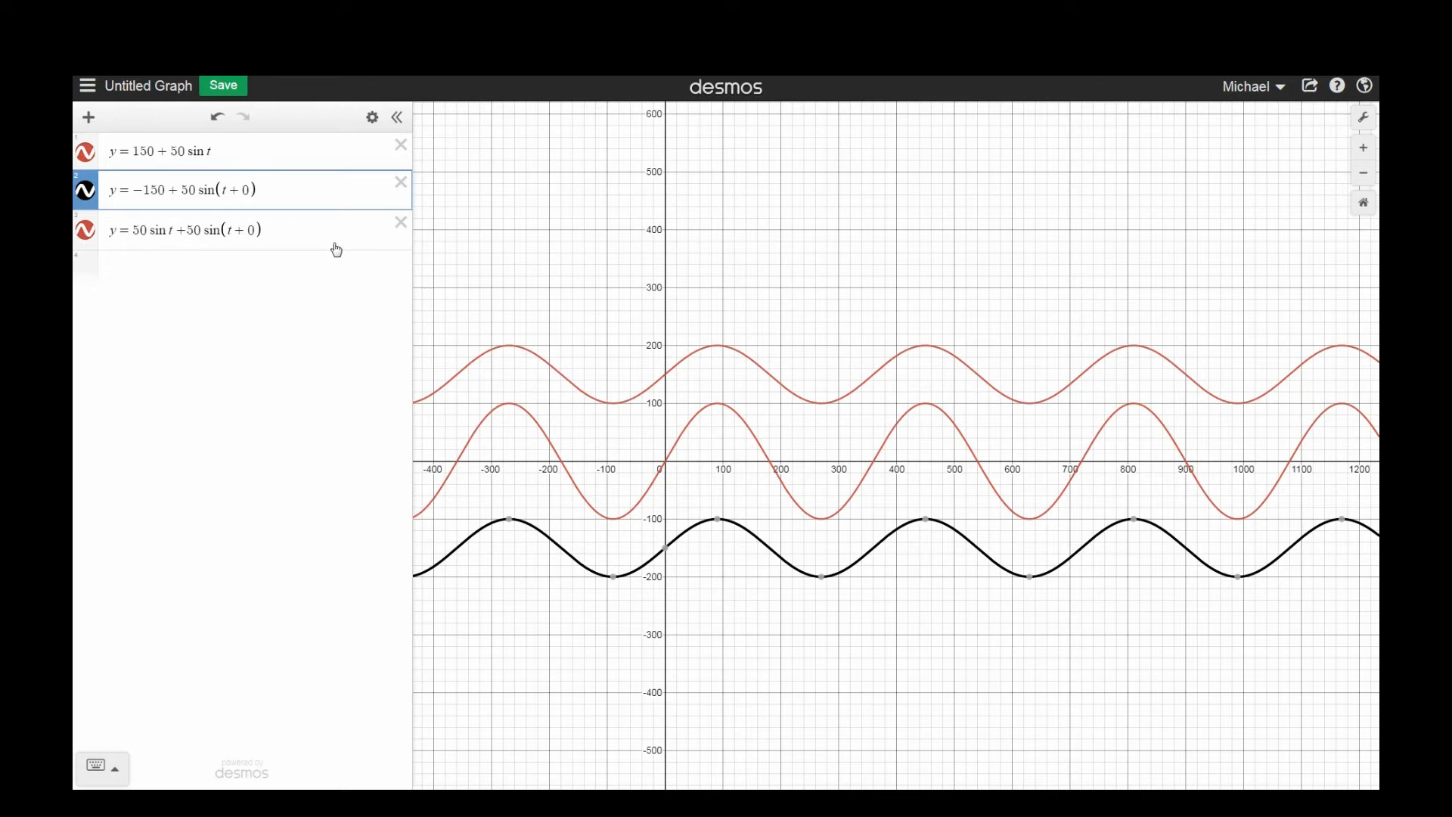
type("18")
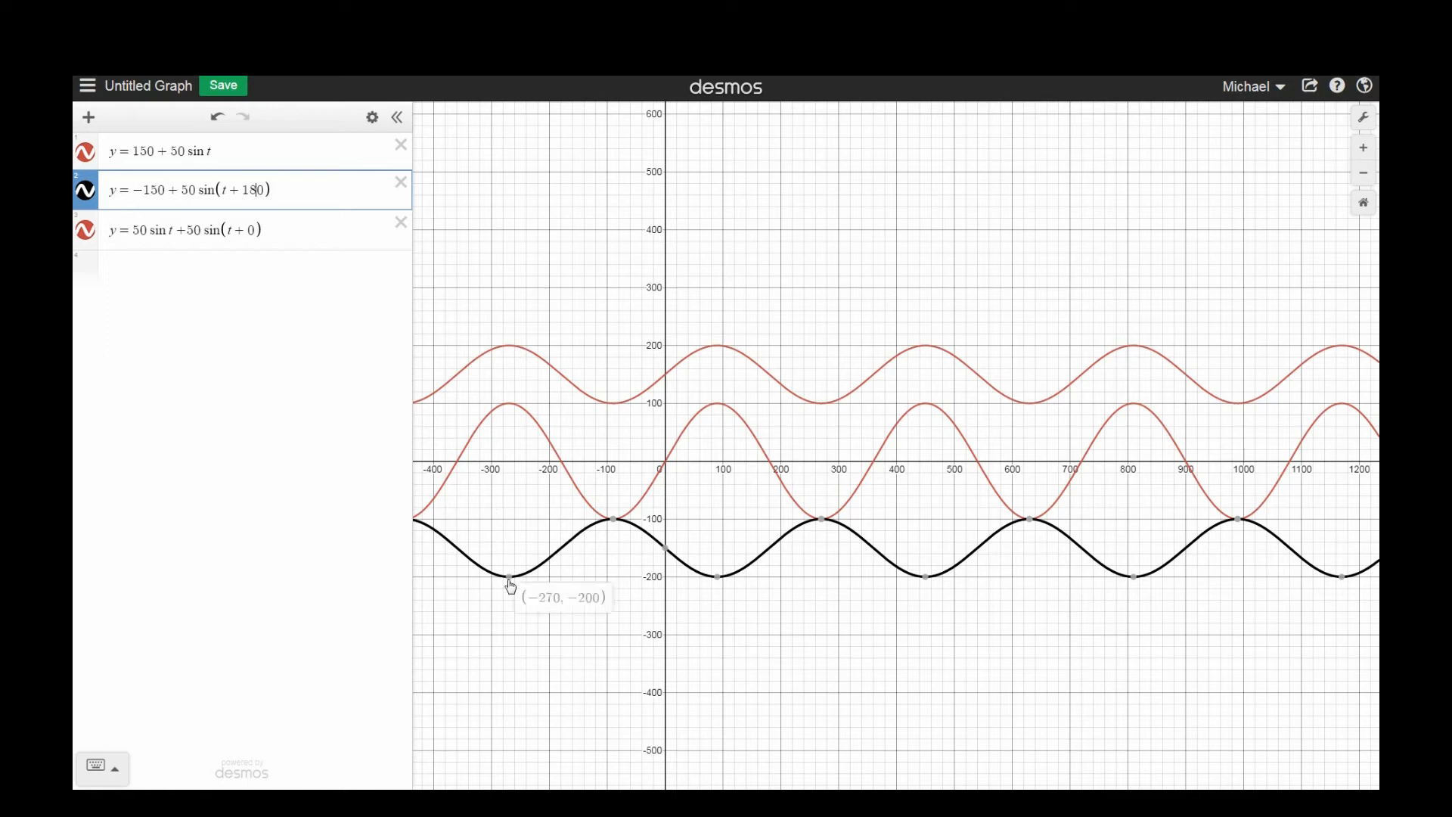
mouse_move(611, 525)
left_click(248, 234)
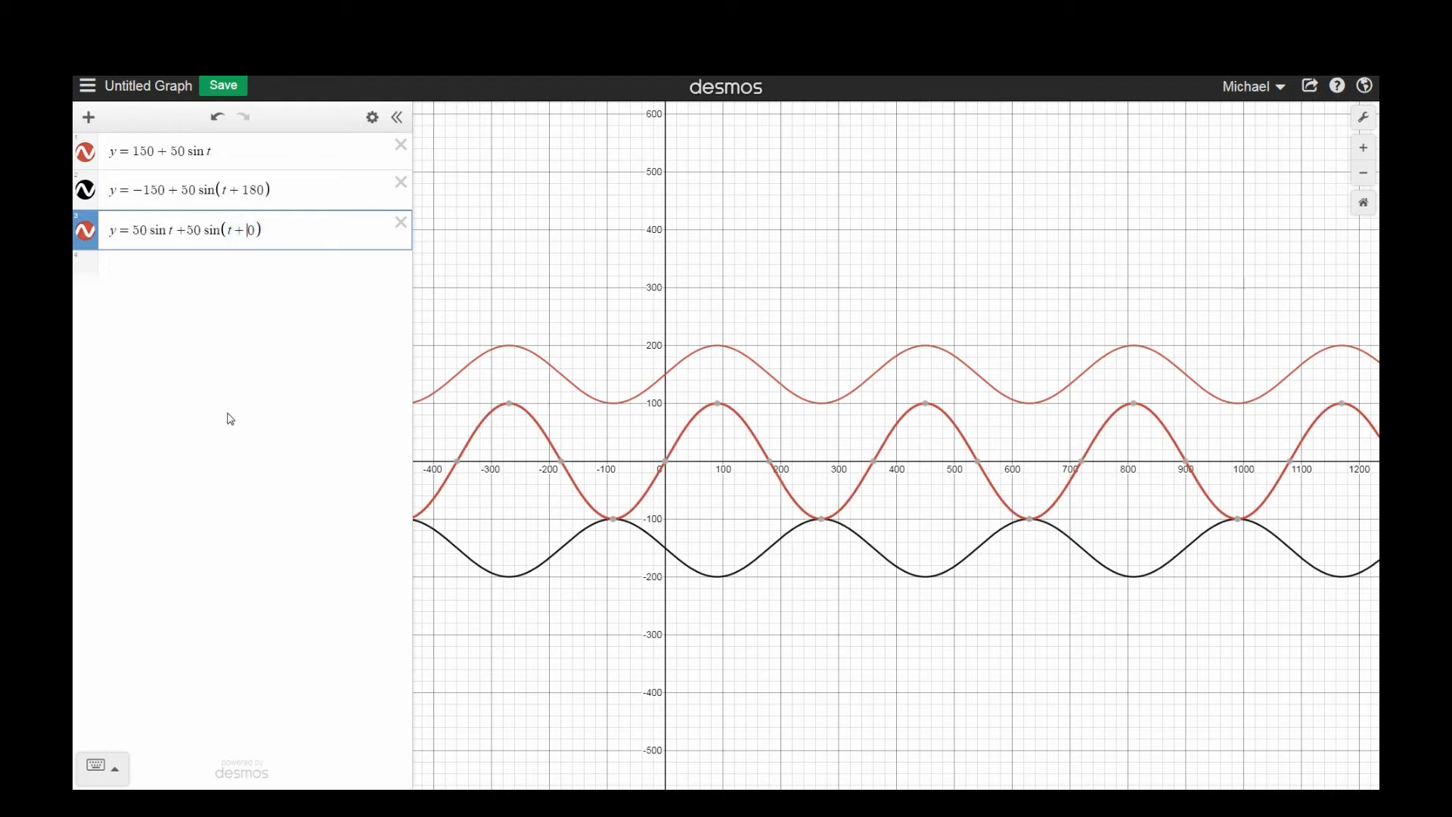
type("180")
key("Delete")
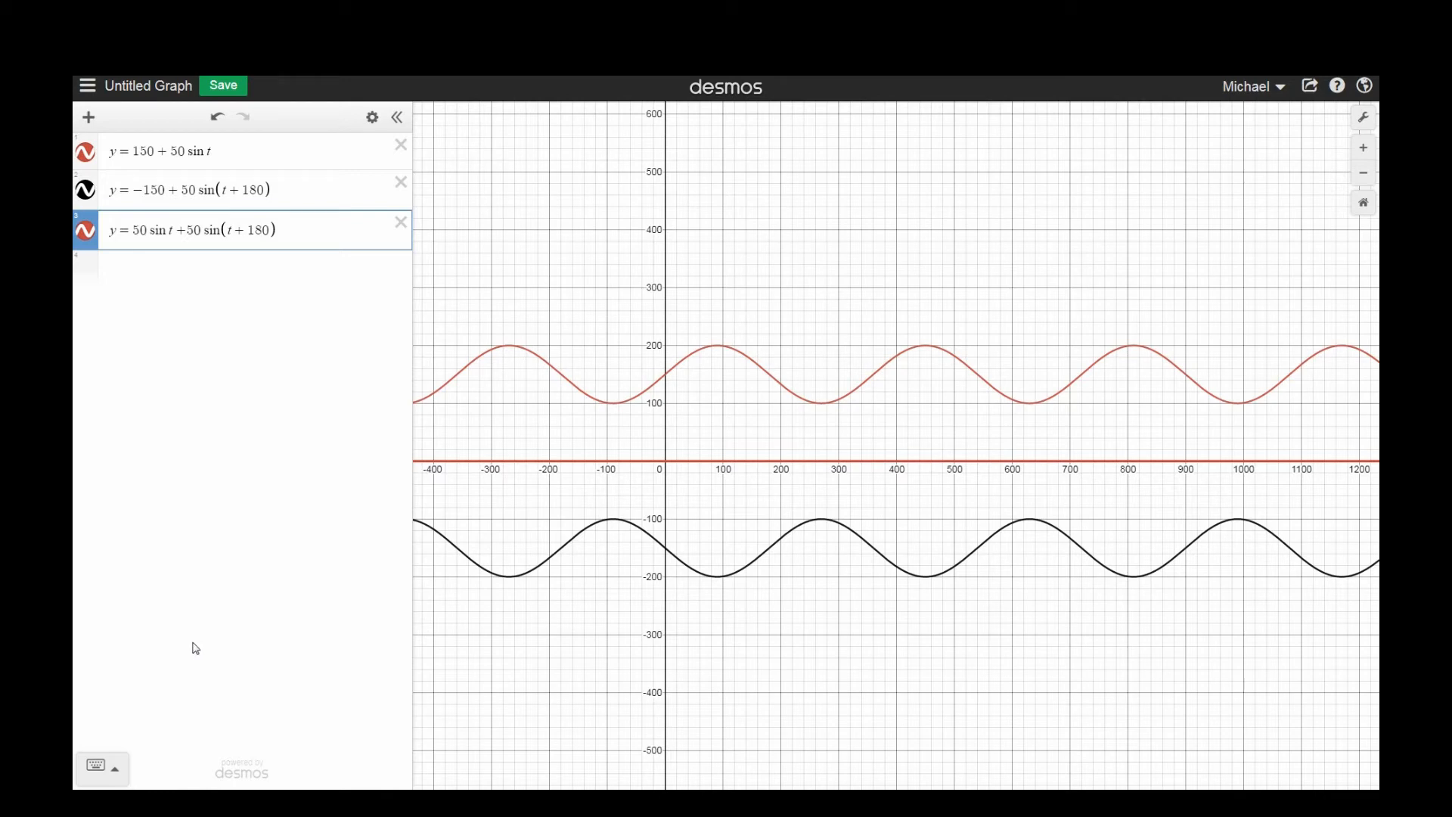
- Change the third expression's phase shift to 170 so it reads y = 50 sin t + 50 sin(t + 170)
key("BackSpace")
type("7")
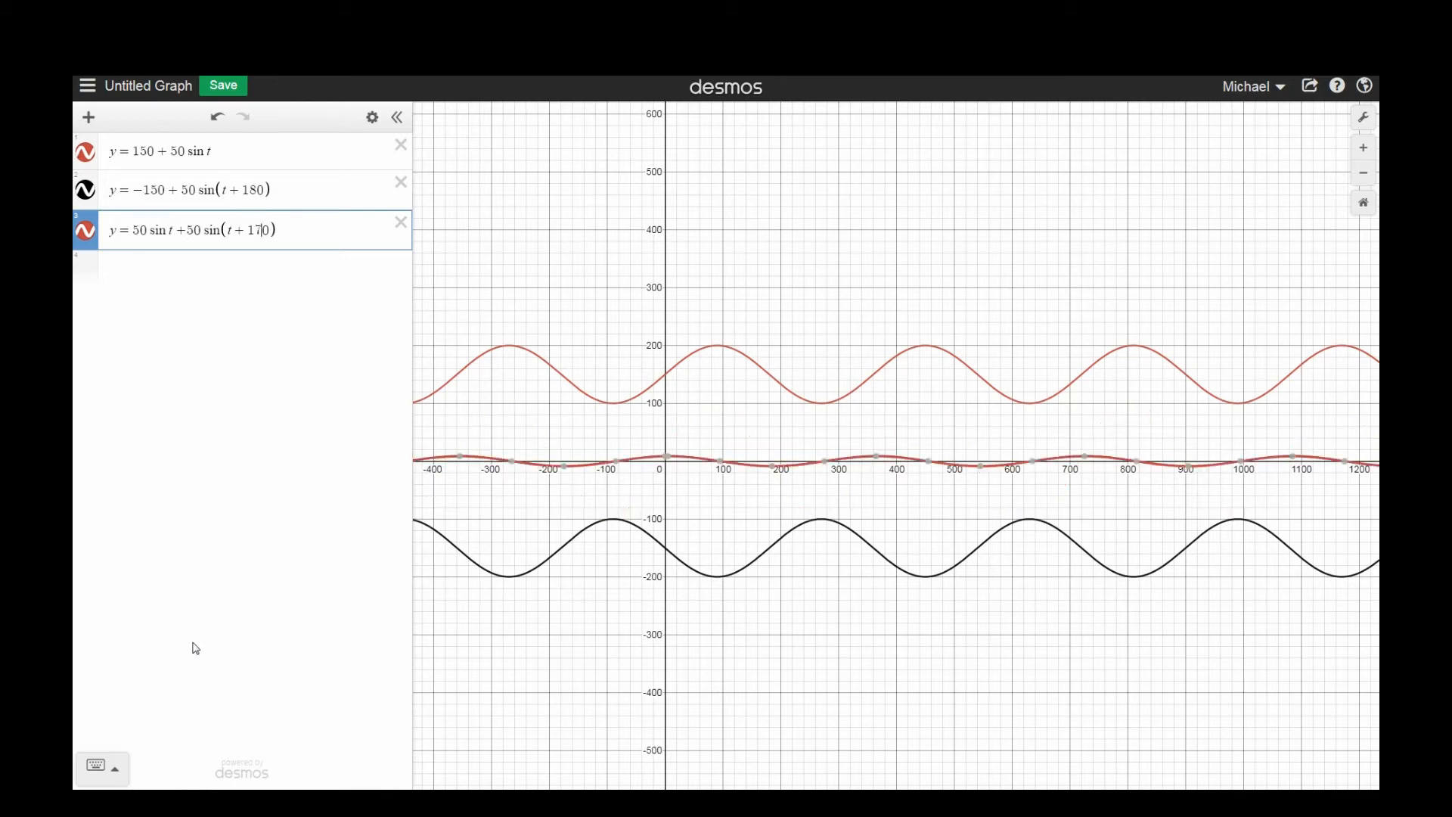
- Change the second expression's phase shift to 170 so it reads y = -150 + 50 sin(t + 170)
left_click(259, 191)
key("BackSpace")
type("7")
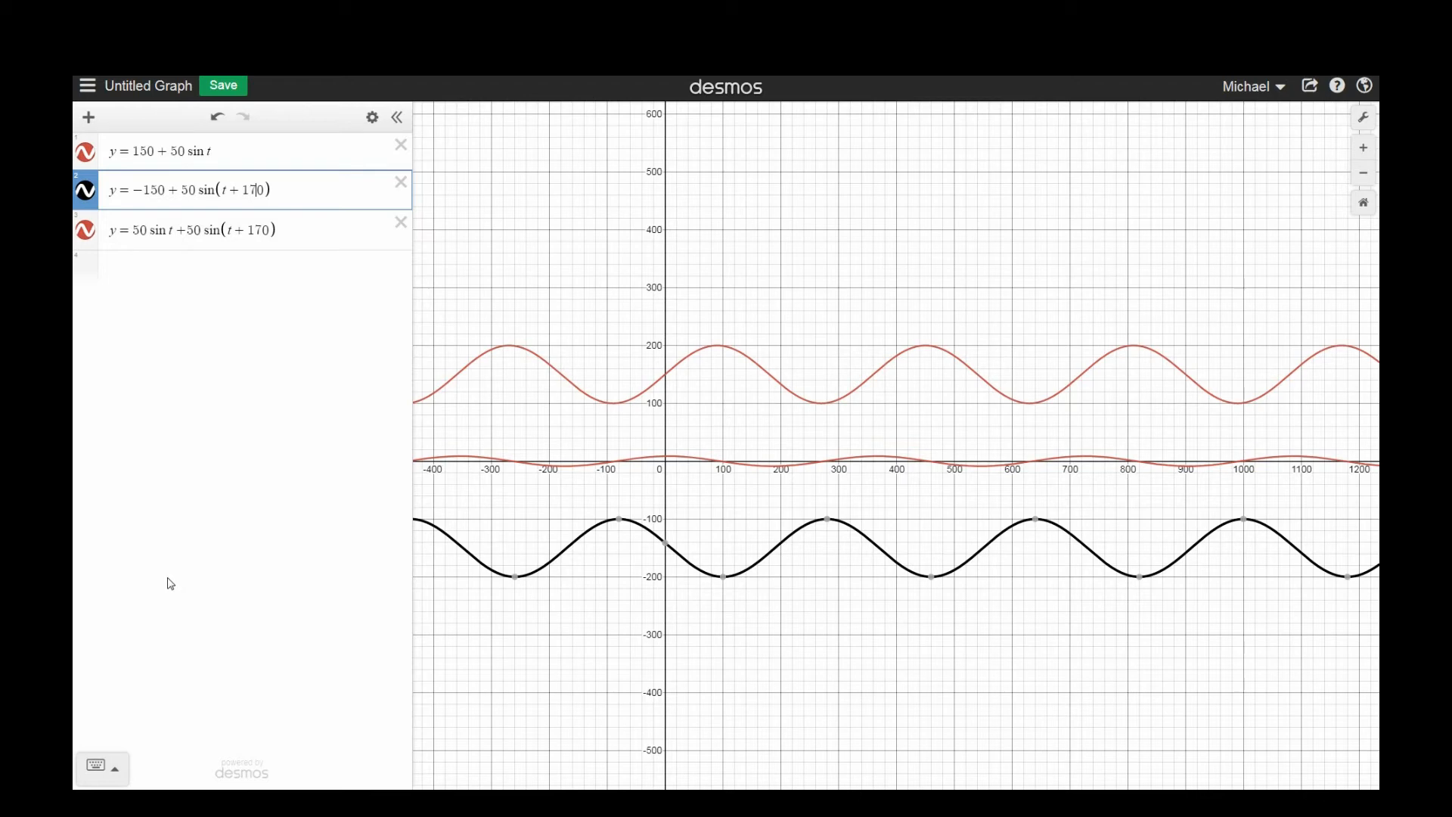
- Switch to the y = mx + b drawing in Paint, start a blank picture without saving, and draw one cycle of a black sine wave
mouse_move(640, 801)
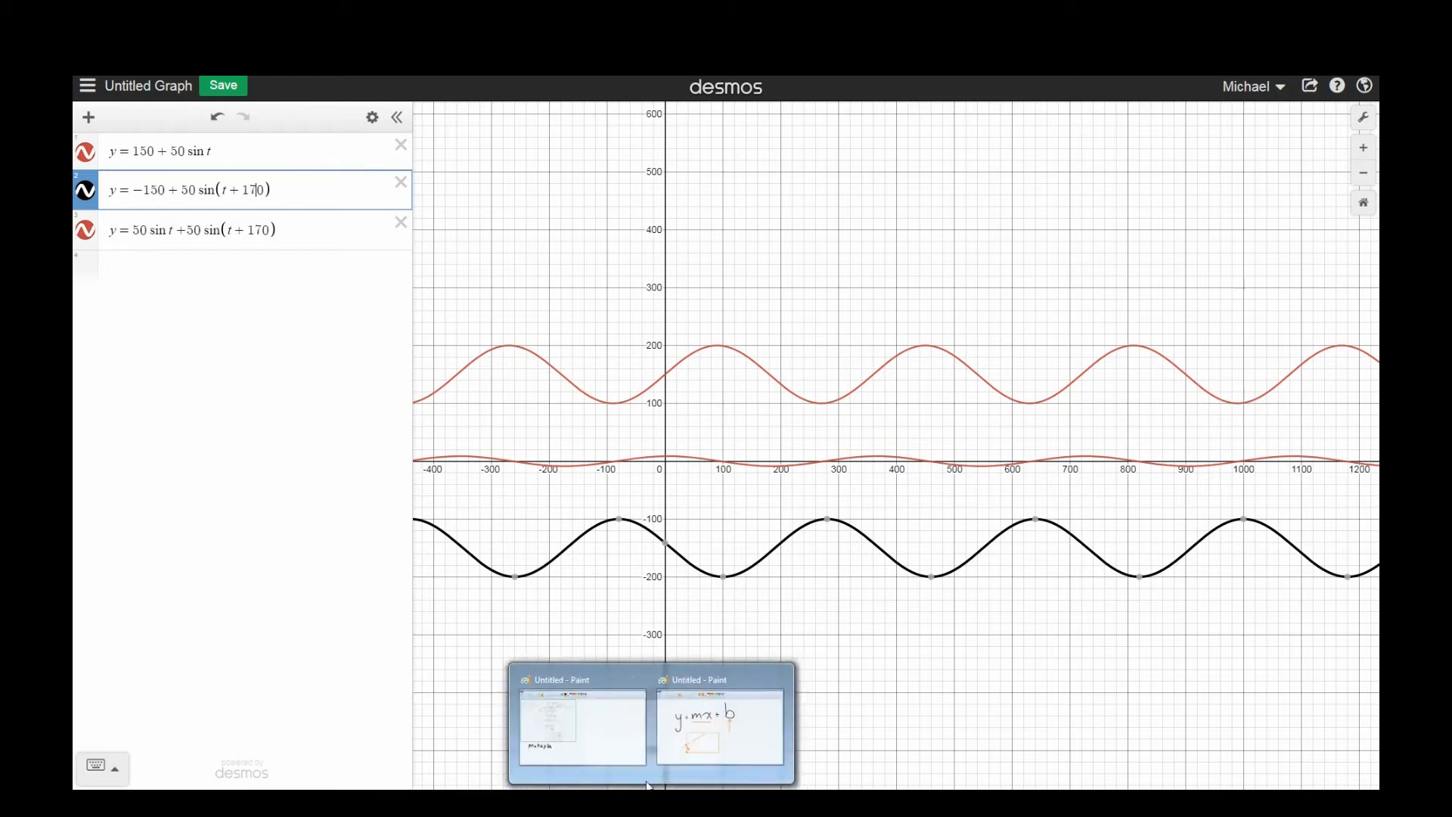
left_click(714, 674)
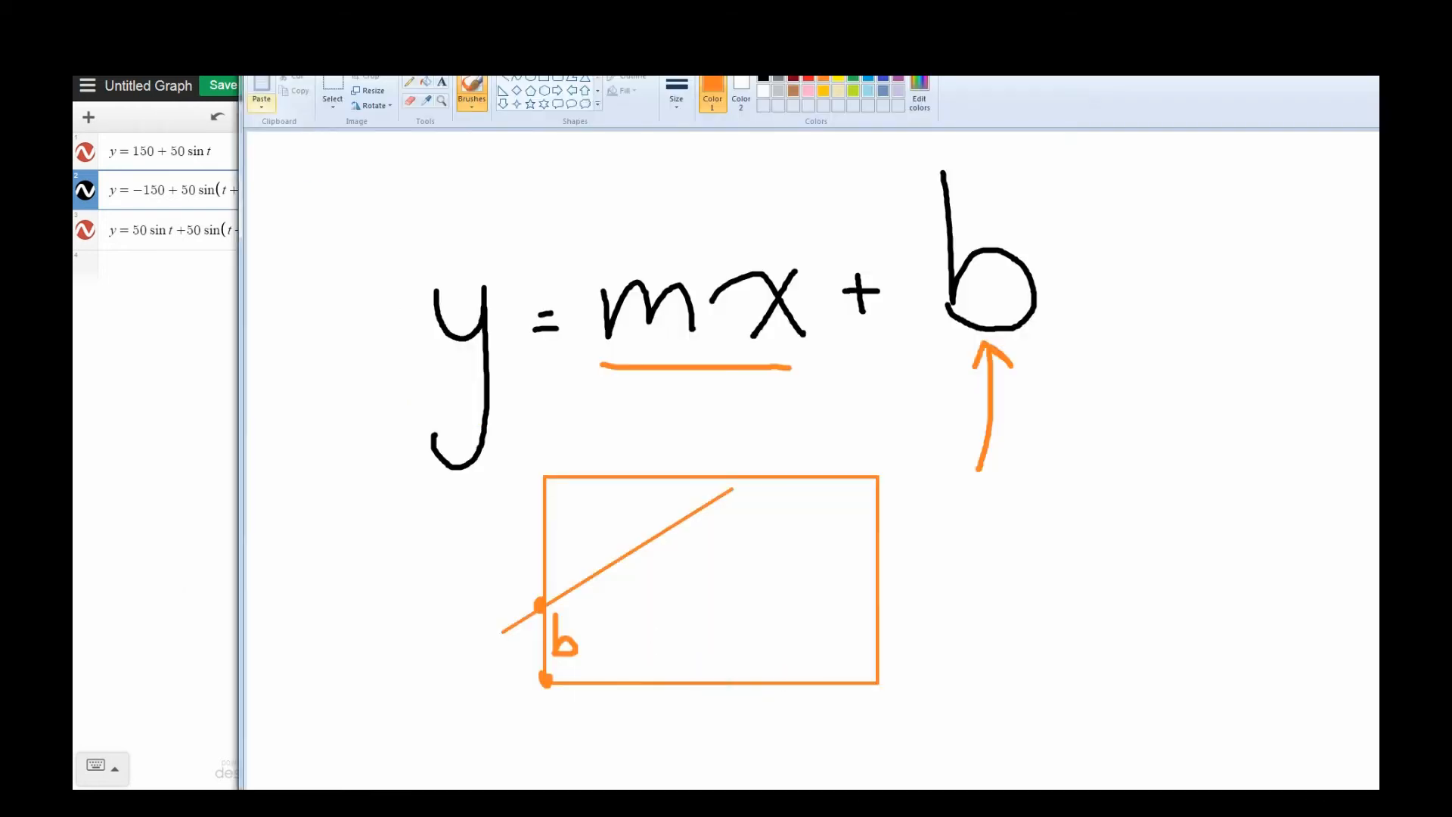
left_click(261, 69)
left_click(285, 383)
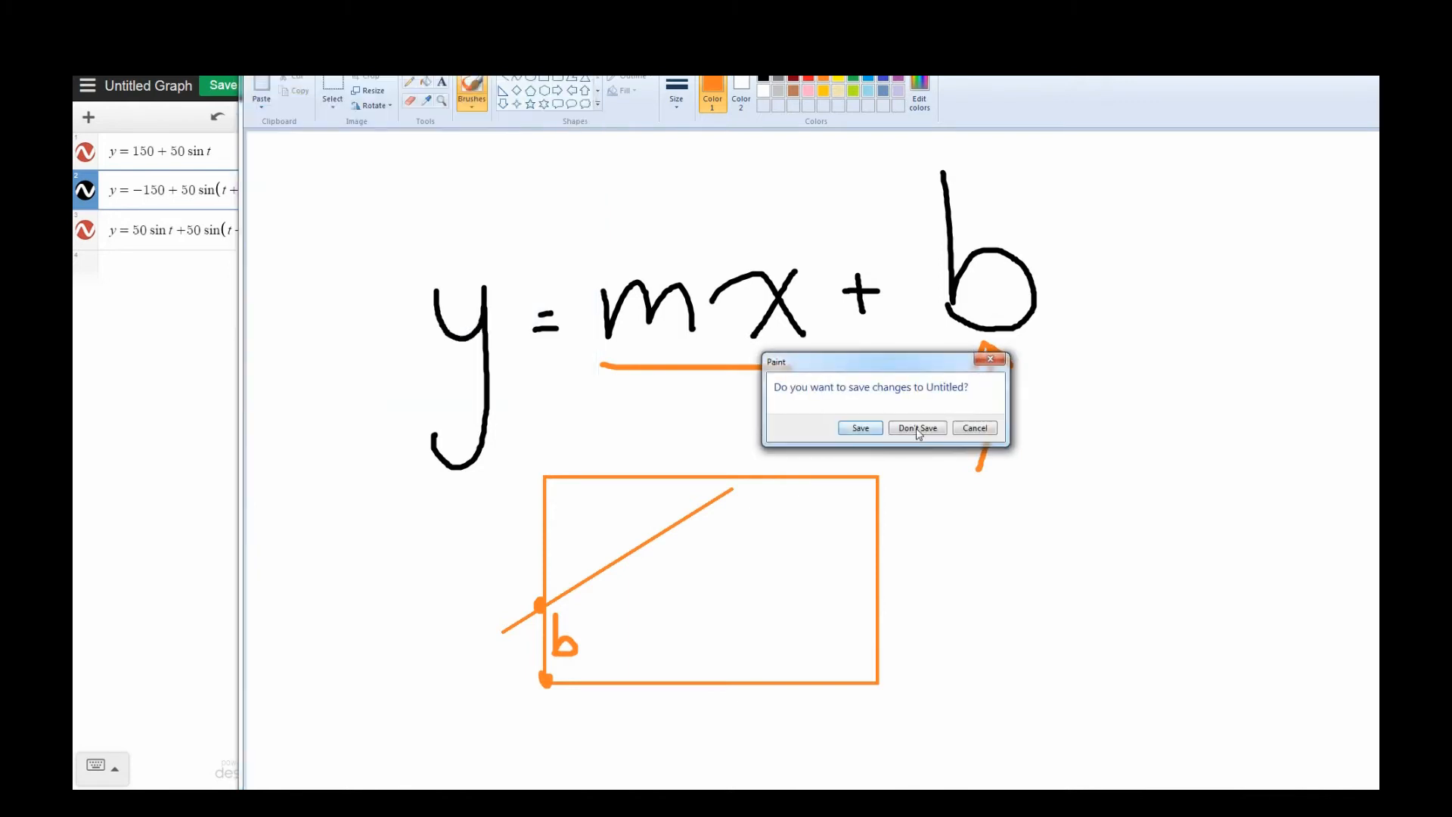
left_click(918, 427)
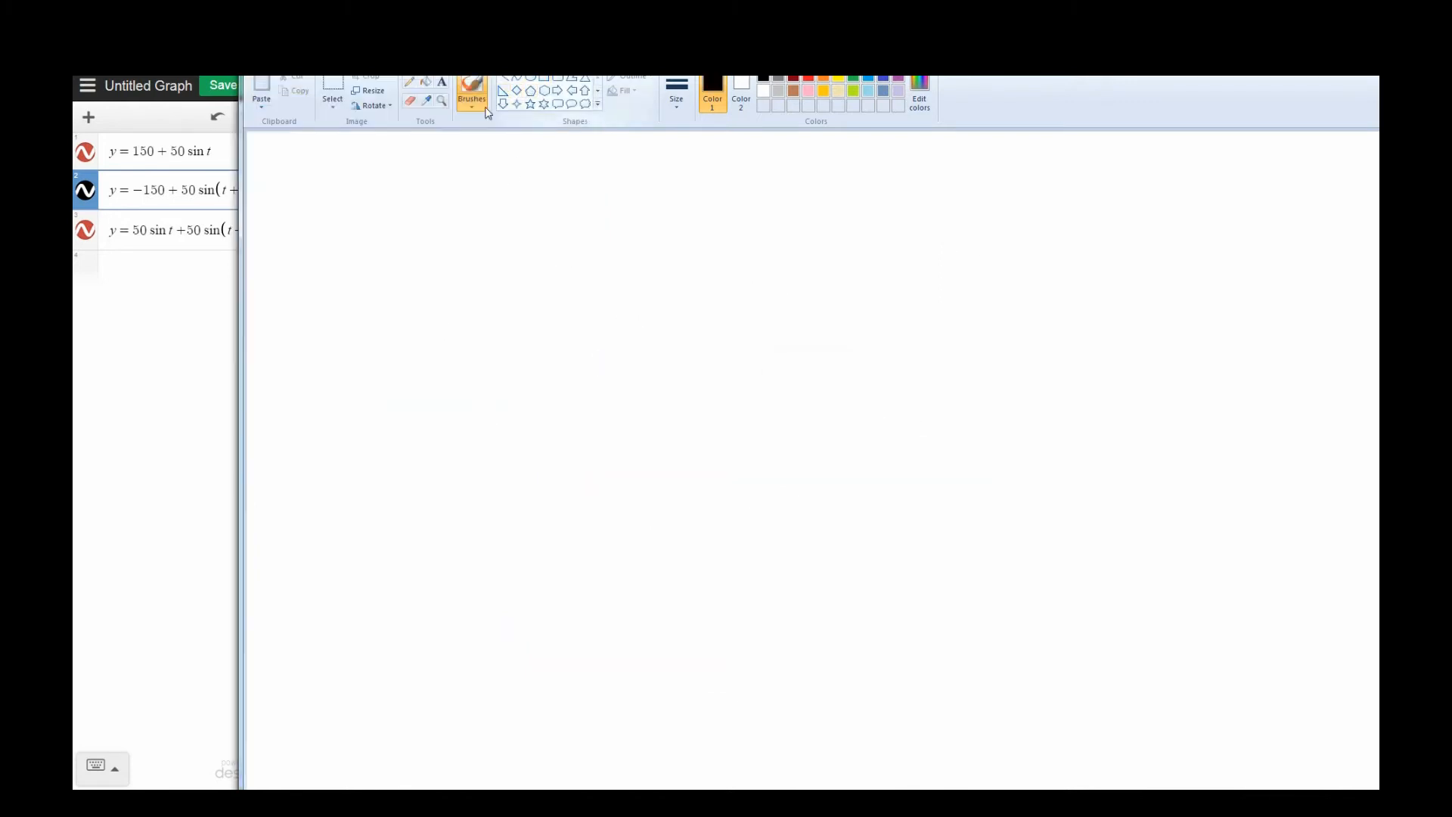
mouse_move(351, 359)
left_mouse_down()
mouse_move(415, 219)
mouse_move(512, 266)
mouse_move(561, 355)
mouse_move(651, 321)
mouse_move(683, 272)
left_mouse_up()
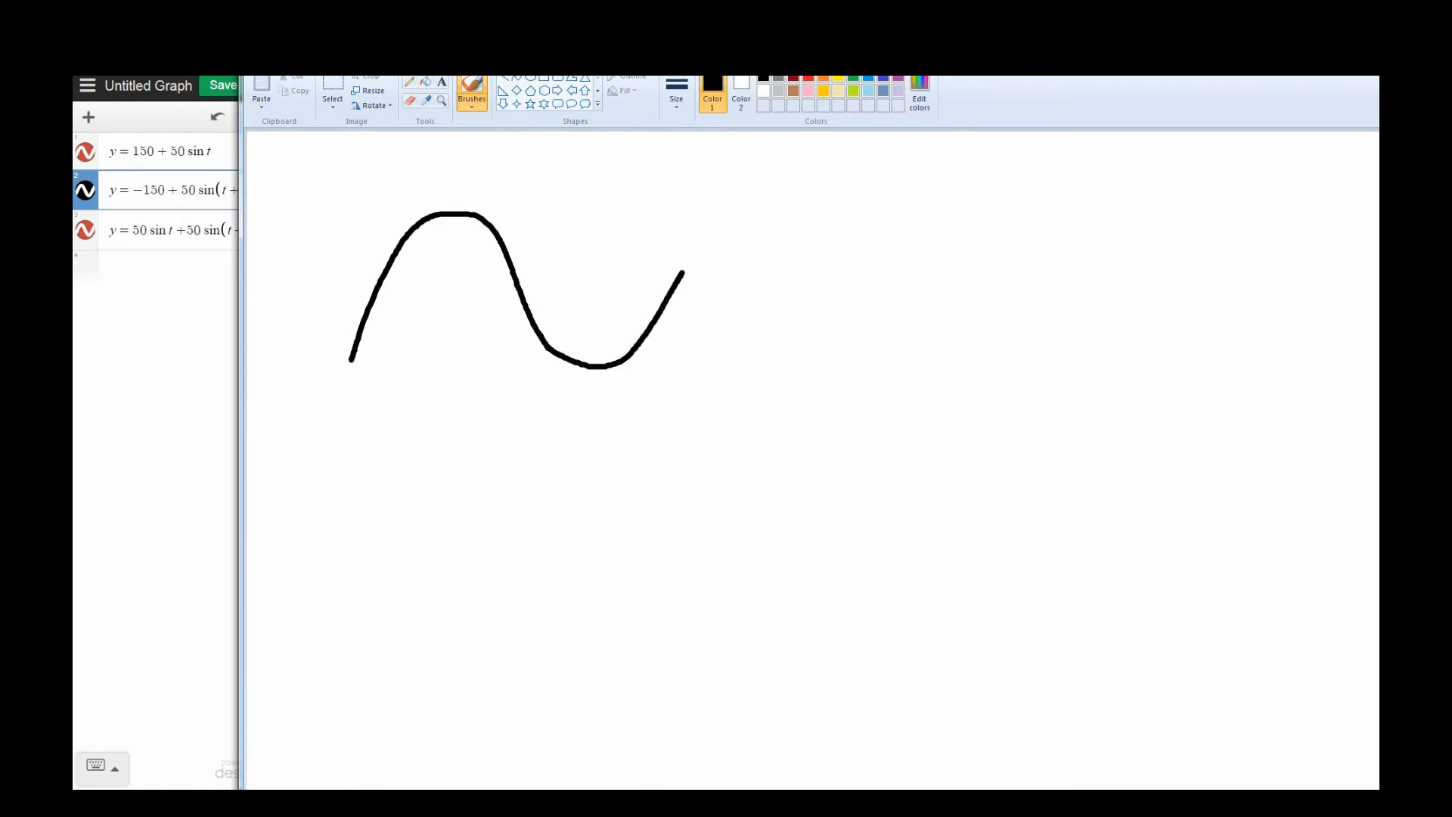
- Place a copy of the black wave directly below the original and recolour the copy blue with the fill tool
left_click(882, 78)
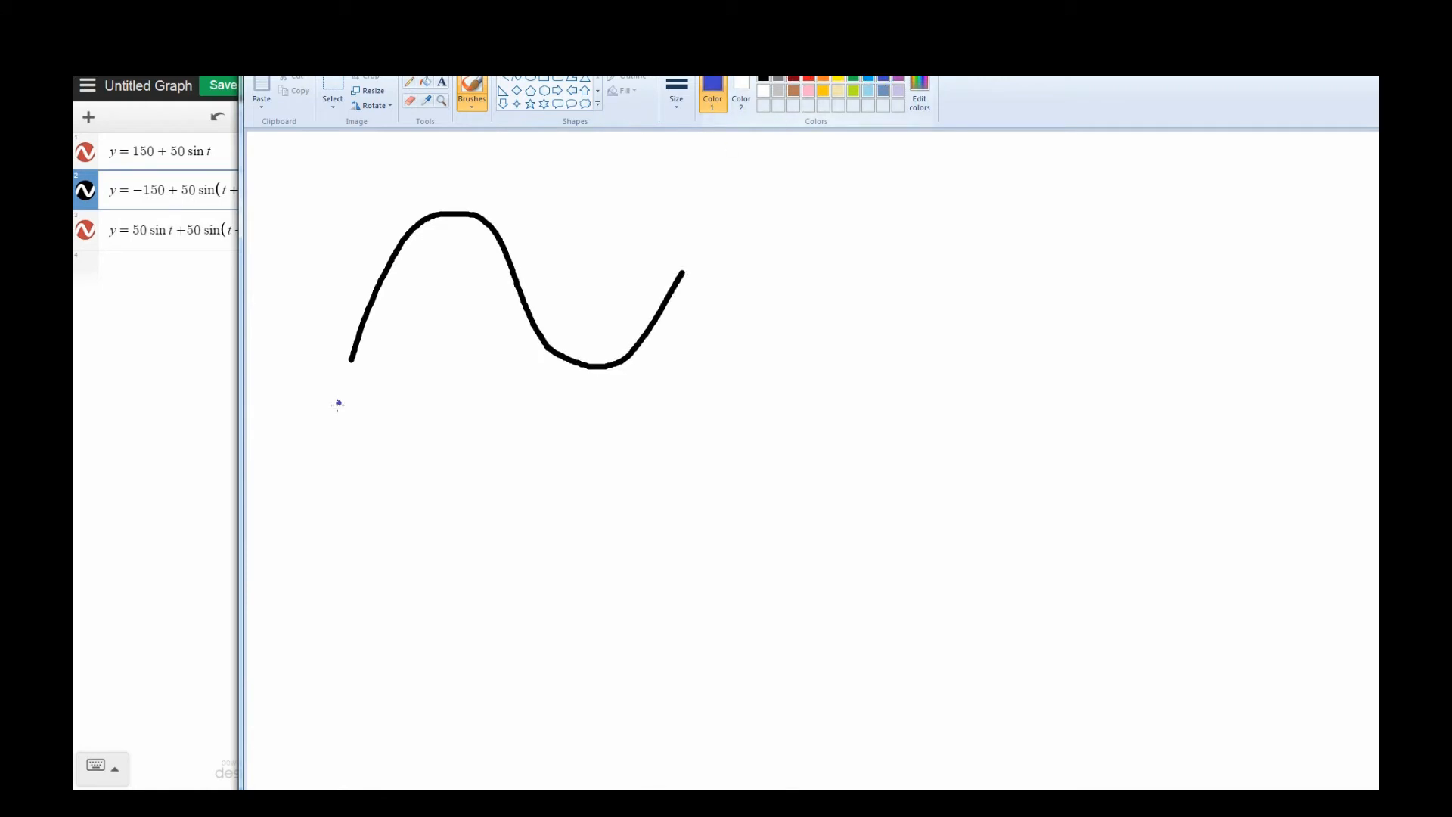
mouse_move(355, 370)
left_mouse_down()
mouse_move(421, 240)
mouse_move(488, 240)
mouse_move(519, 327)
mouse_move(566, 383)
mouse_move(660, 333)
mouse_move(687, 281)
left_mouse_up()
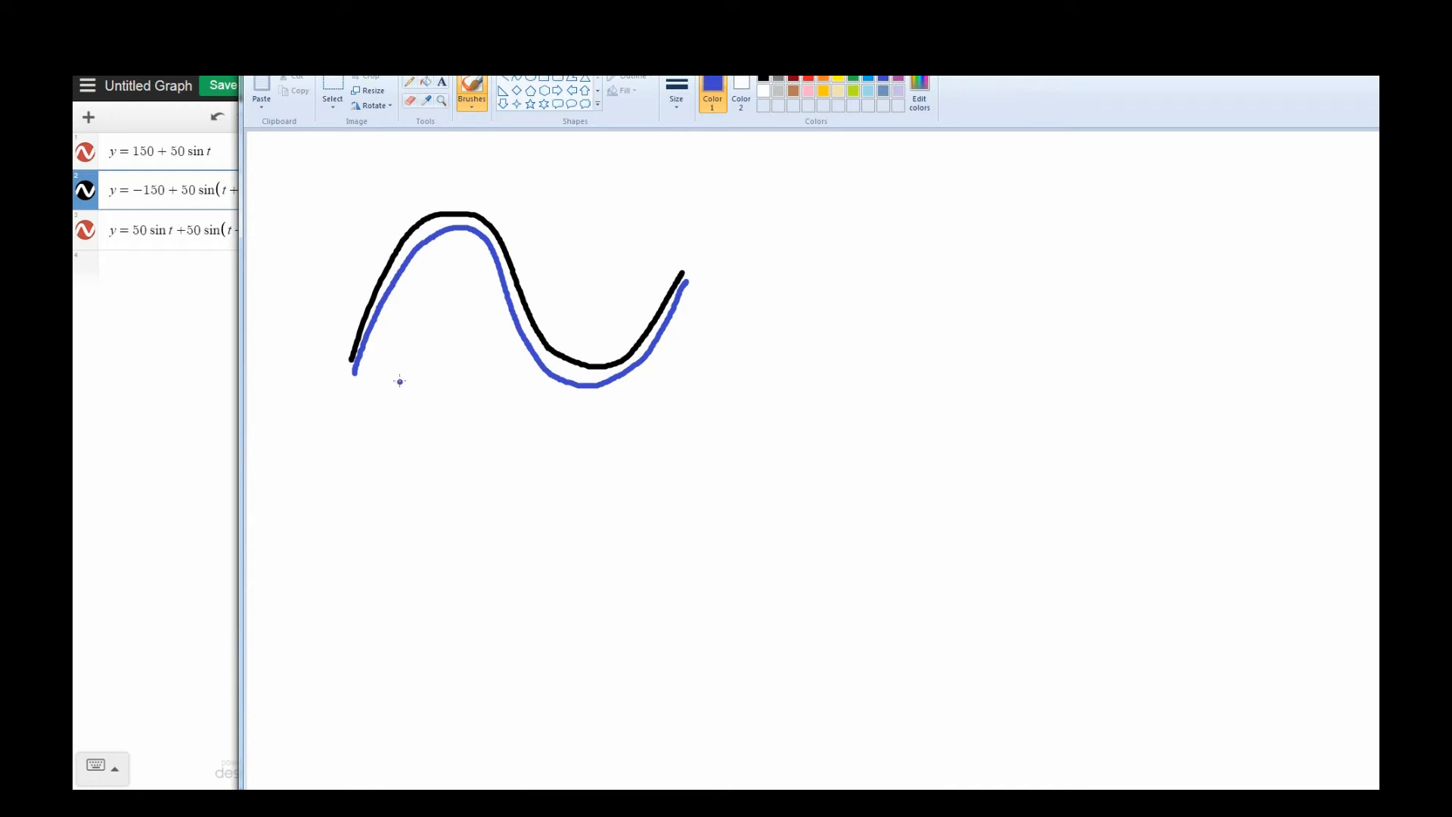
key("ctrl+z")
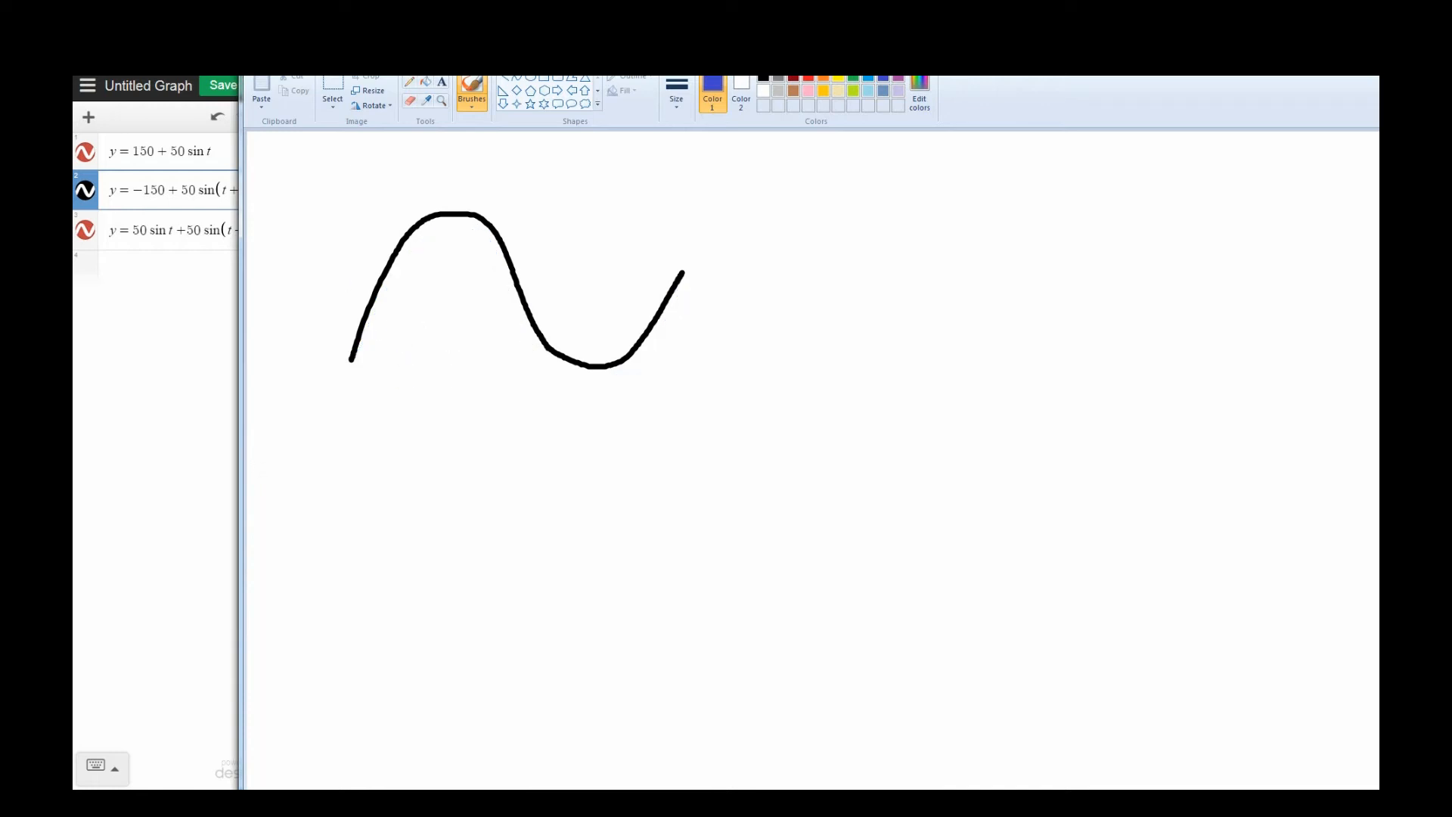
left_click(332, 91)
left_click_drag(314, 162, 730, 423)
left_click_drag(552, 368, 548, 588, "ctrl")
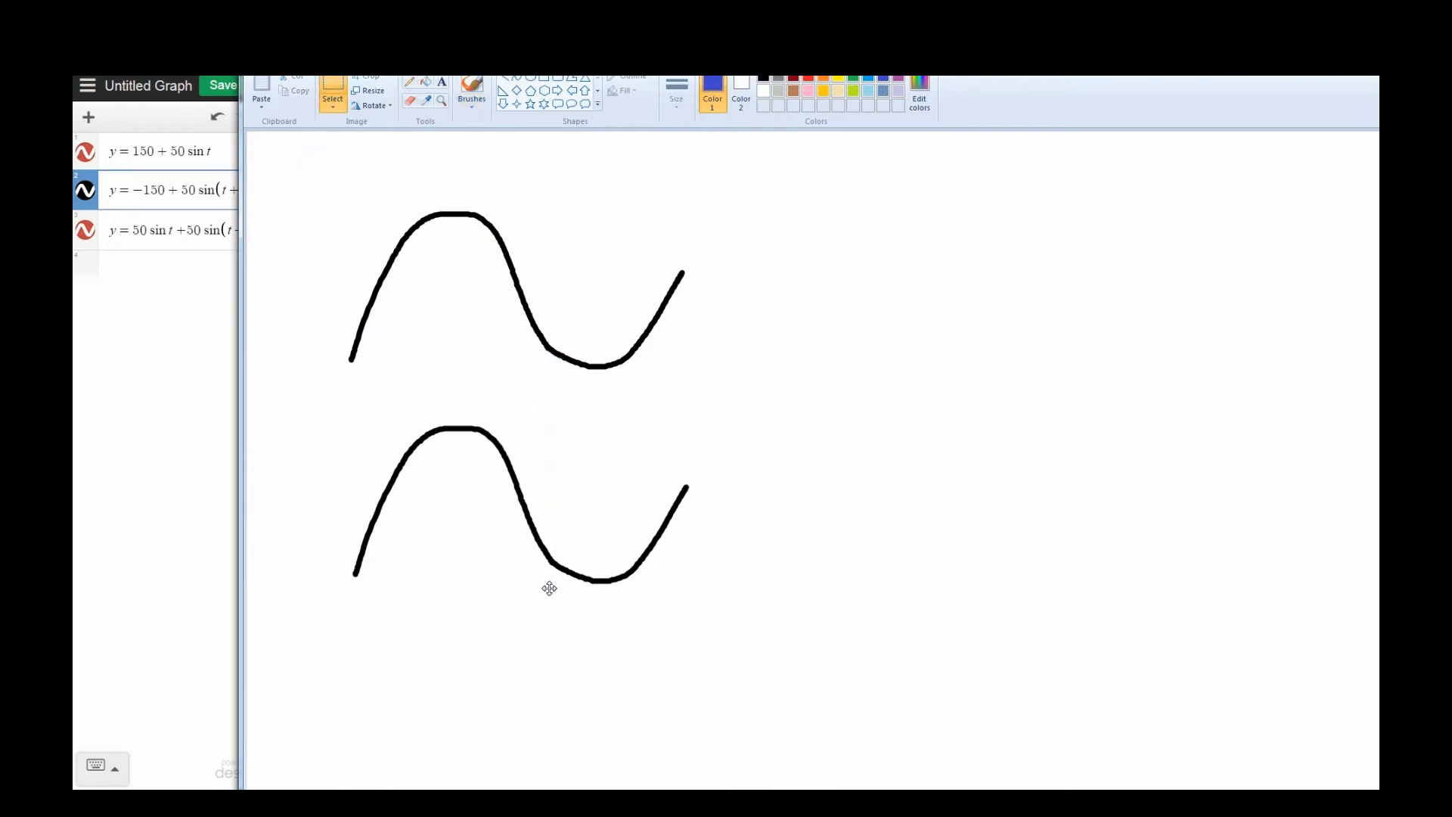
left_click(1138, 224)
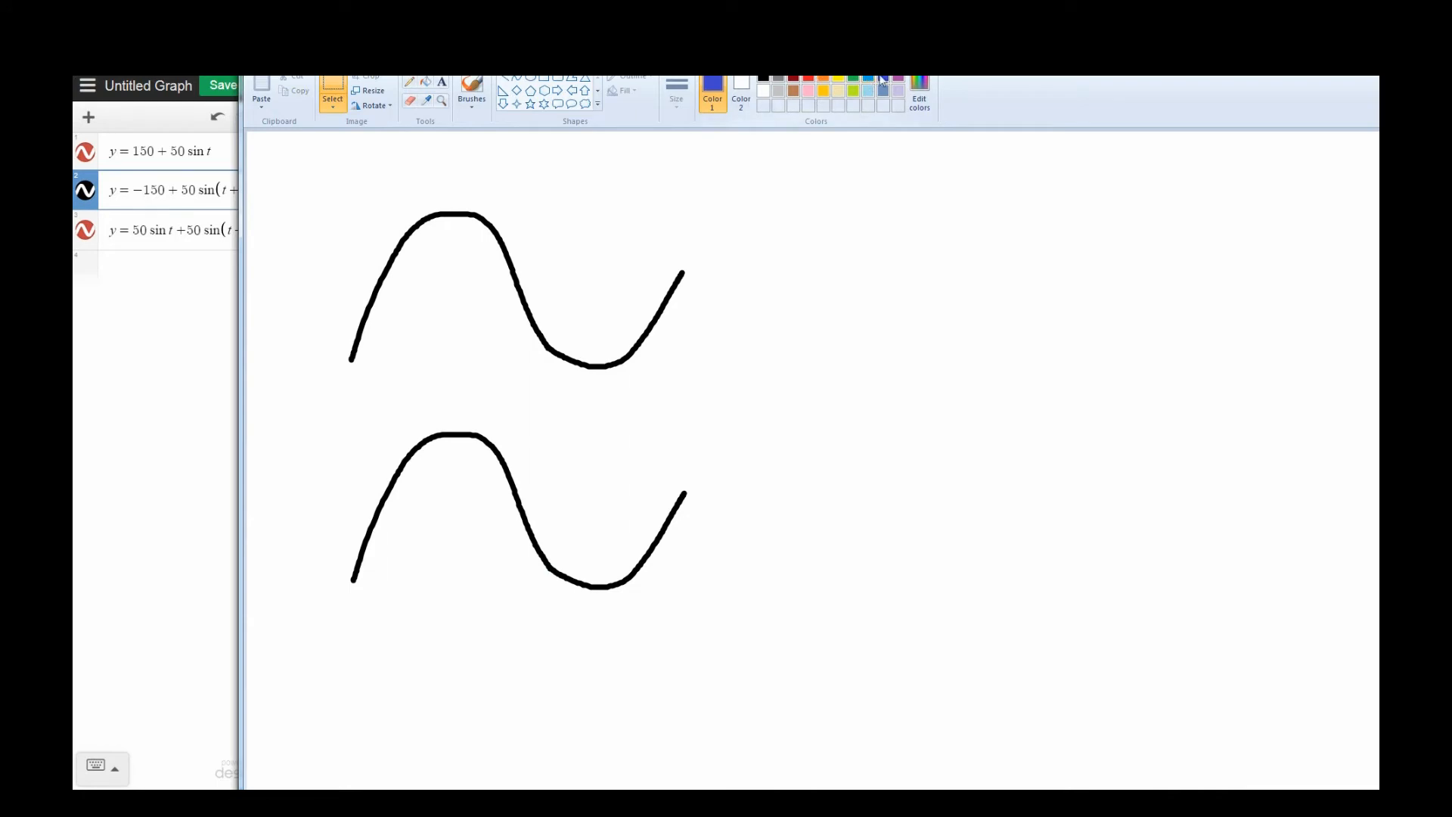
left_click(426, 84)
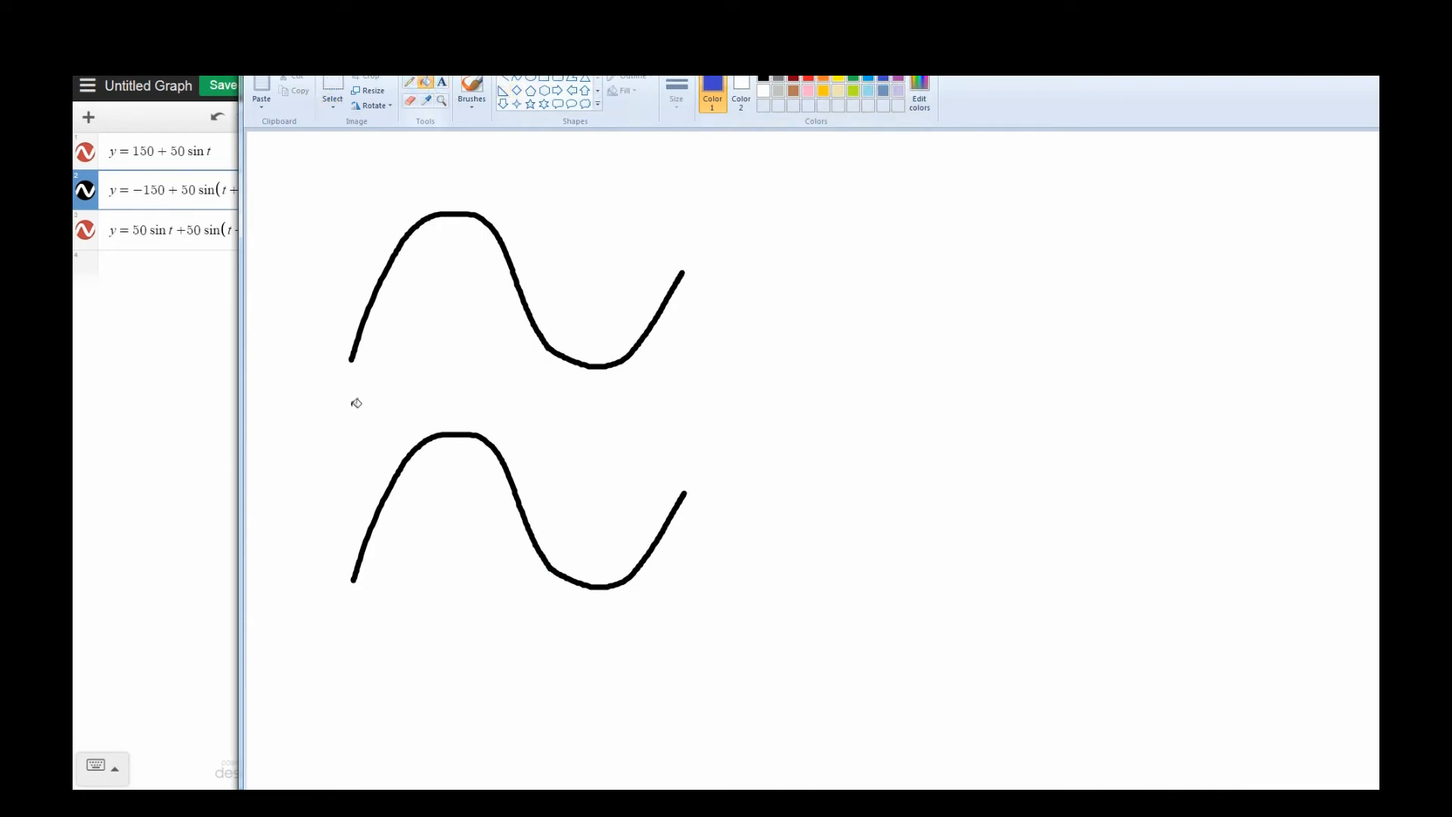
left_click(436, 435)
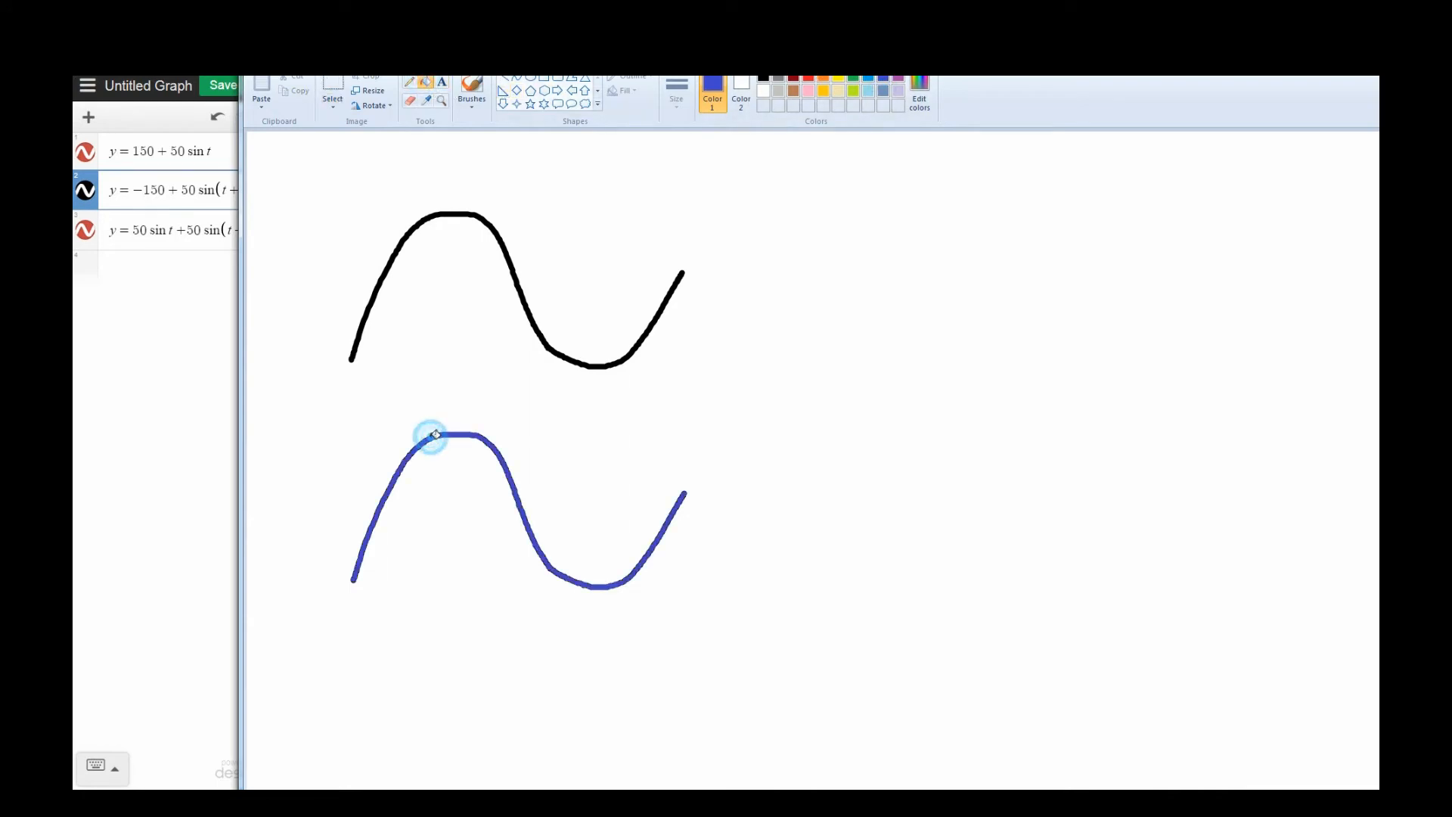
- Shift the blue wave sideways and down to demonstrate phase shift, leaving two blue cycles in a row beneath the black wave
left_click(334, 89)
left_click(338, 103)
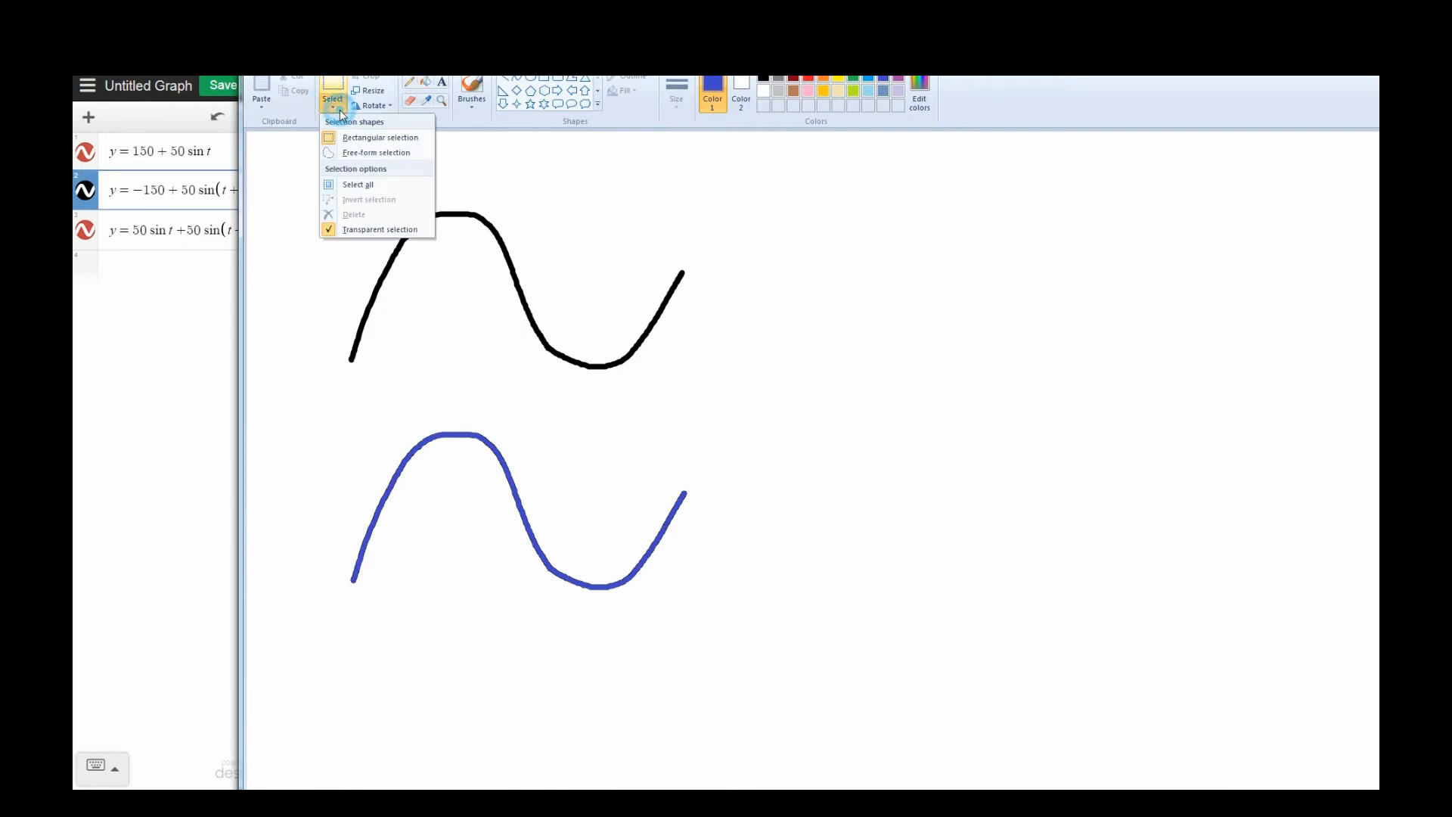
left_click(342, 118)
left_click_drag(260, 399, 783, 678)
left_click_drag(522, 645, 874, 428)
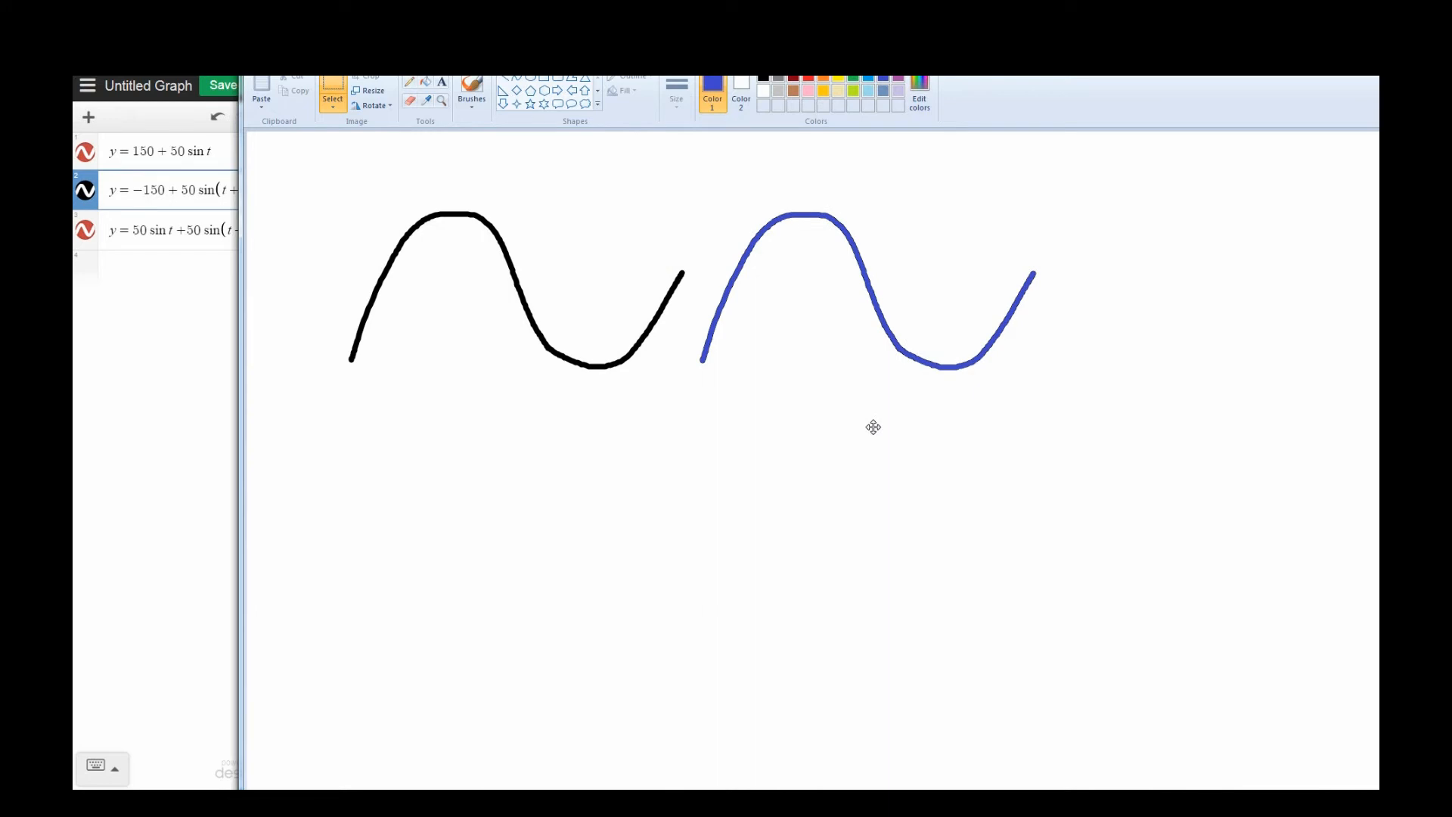
left_click_drag(874, 427, 820, 690)
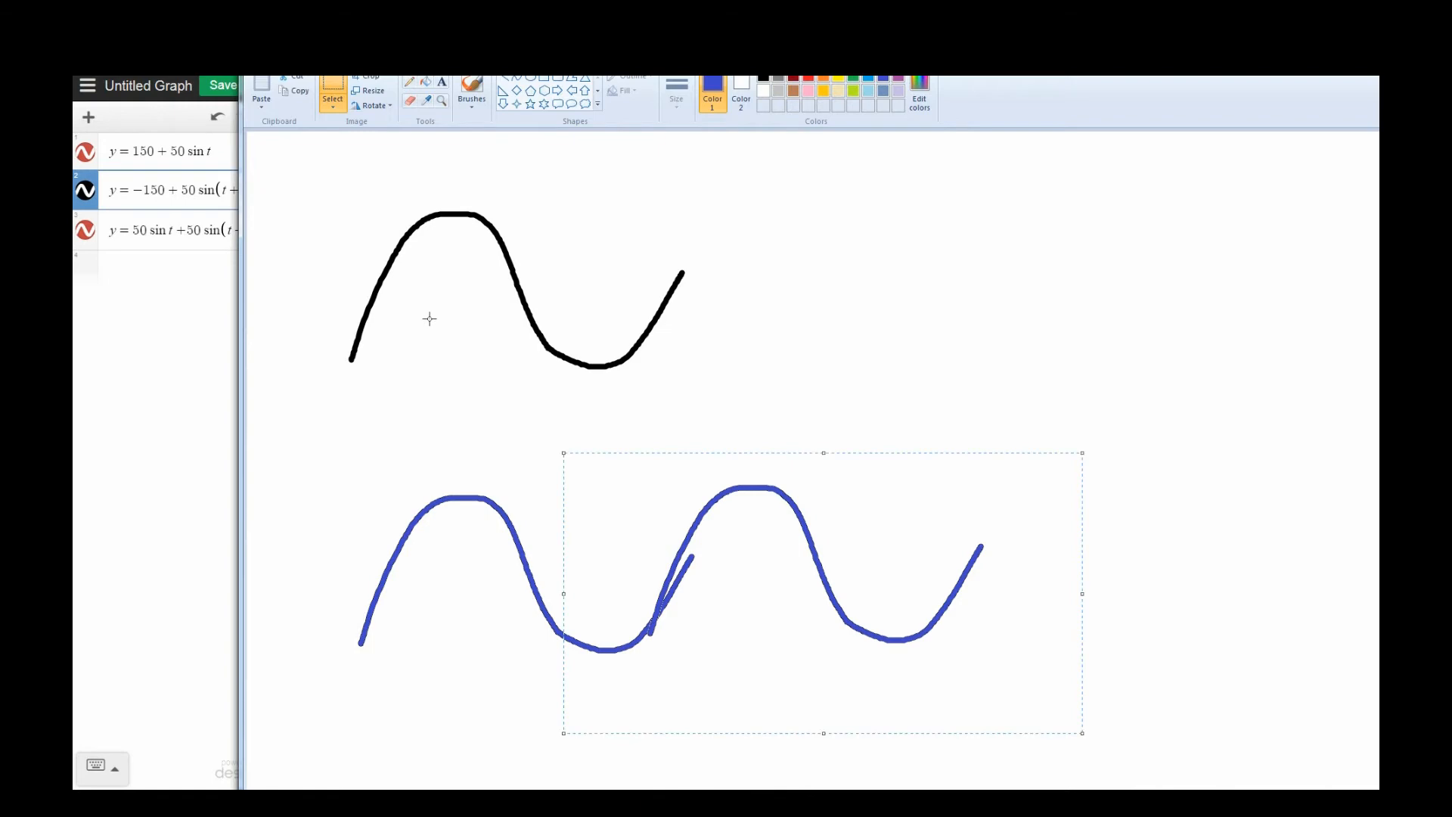
- Switch back to Desmos and replace the 170 phase shift in the second expression with phi
left_click(149, 335)
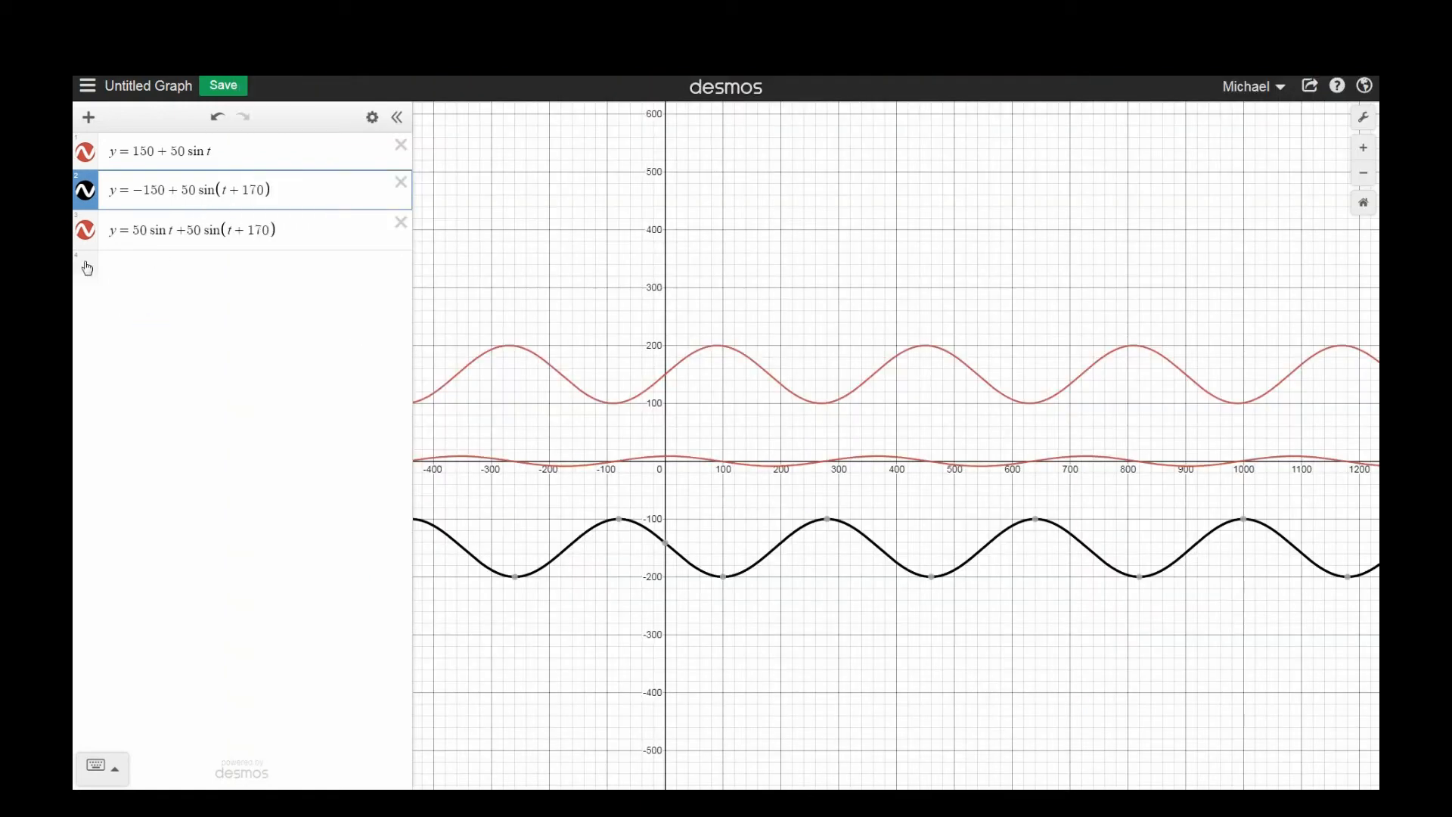
left_click(244, 190)
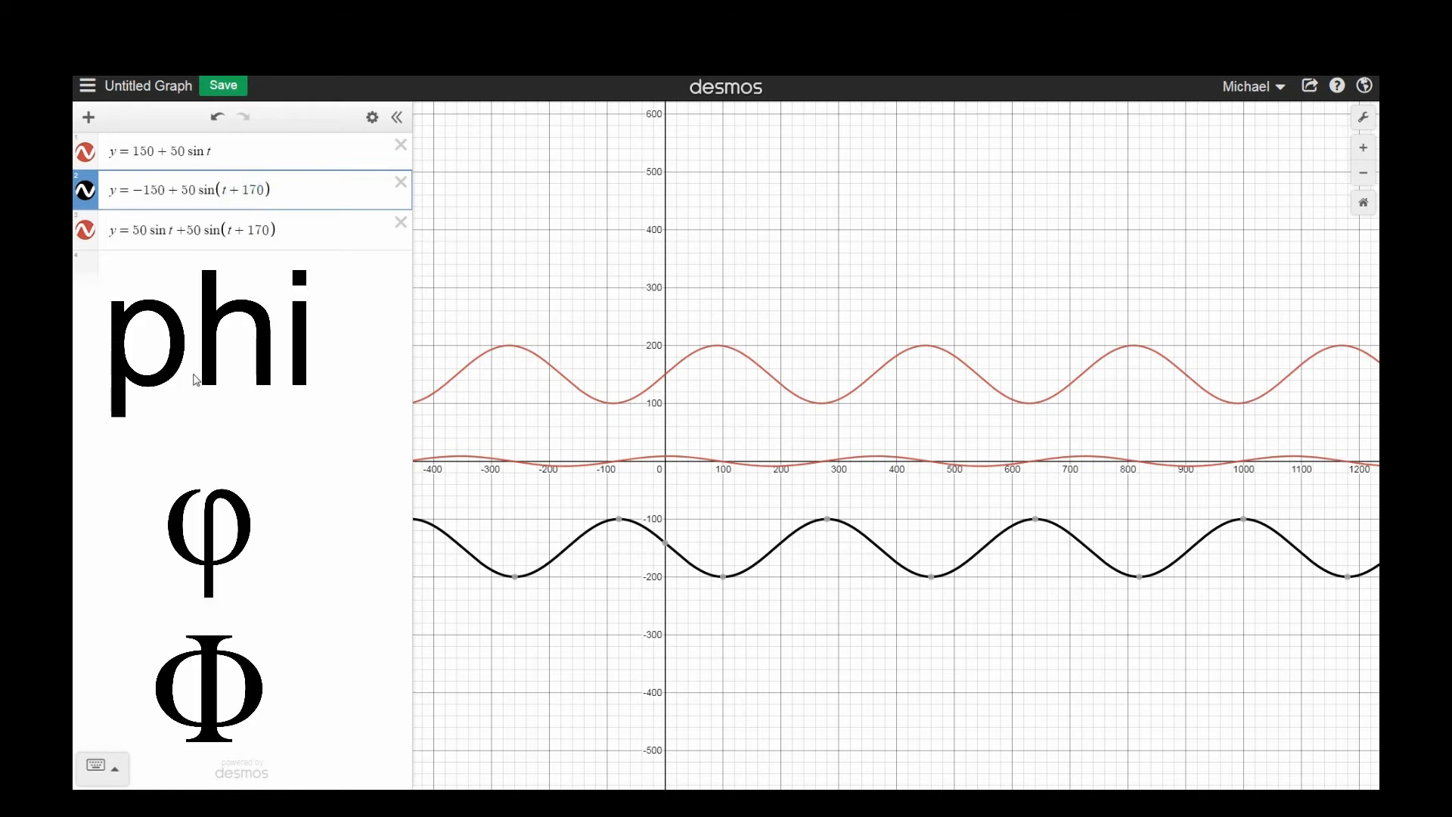
key("Delete")
key("Delete")
key("Delete")
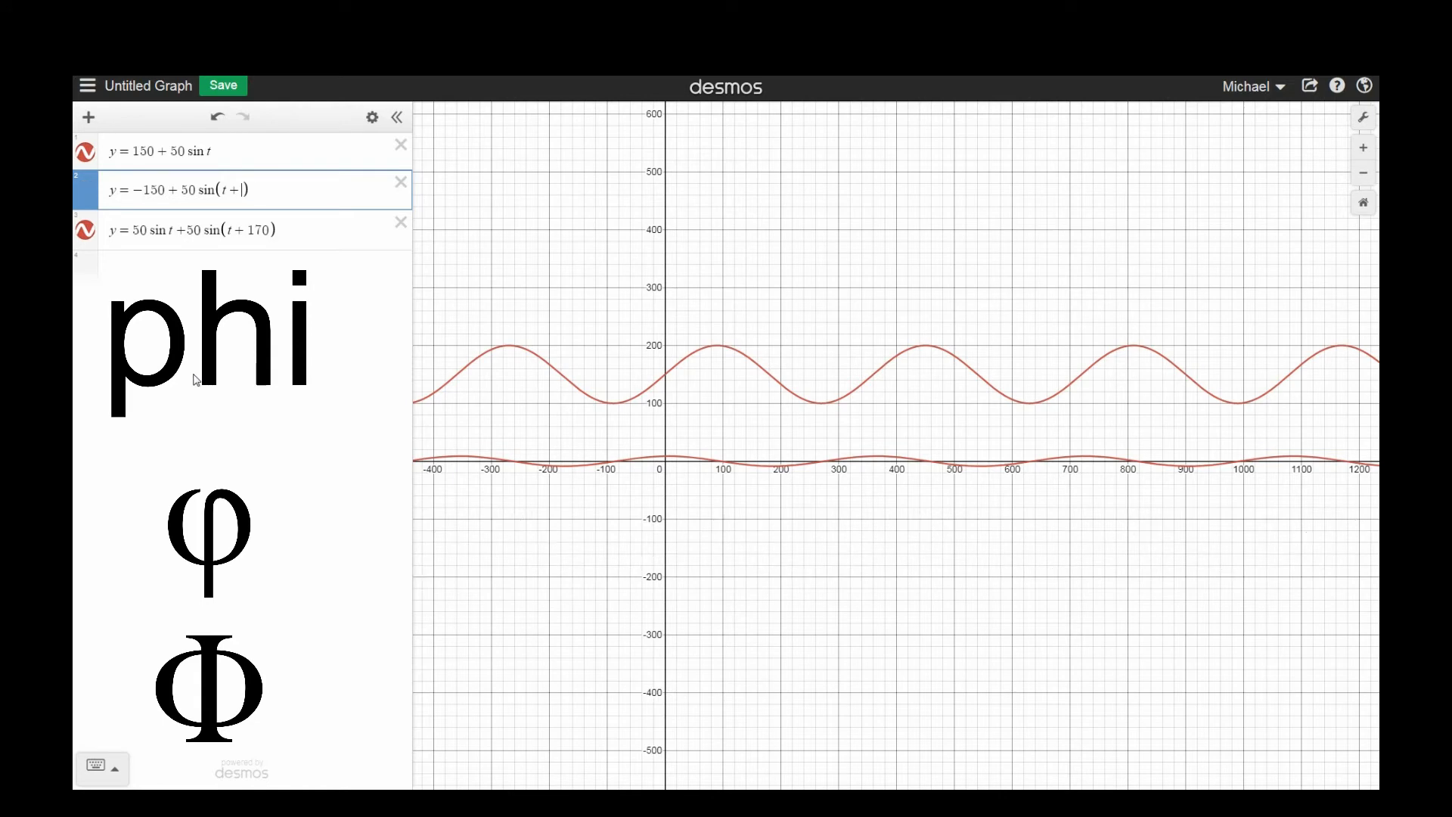
type("p")
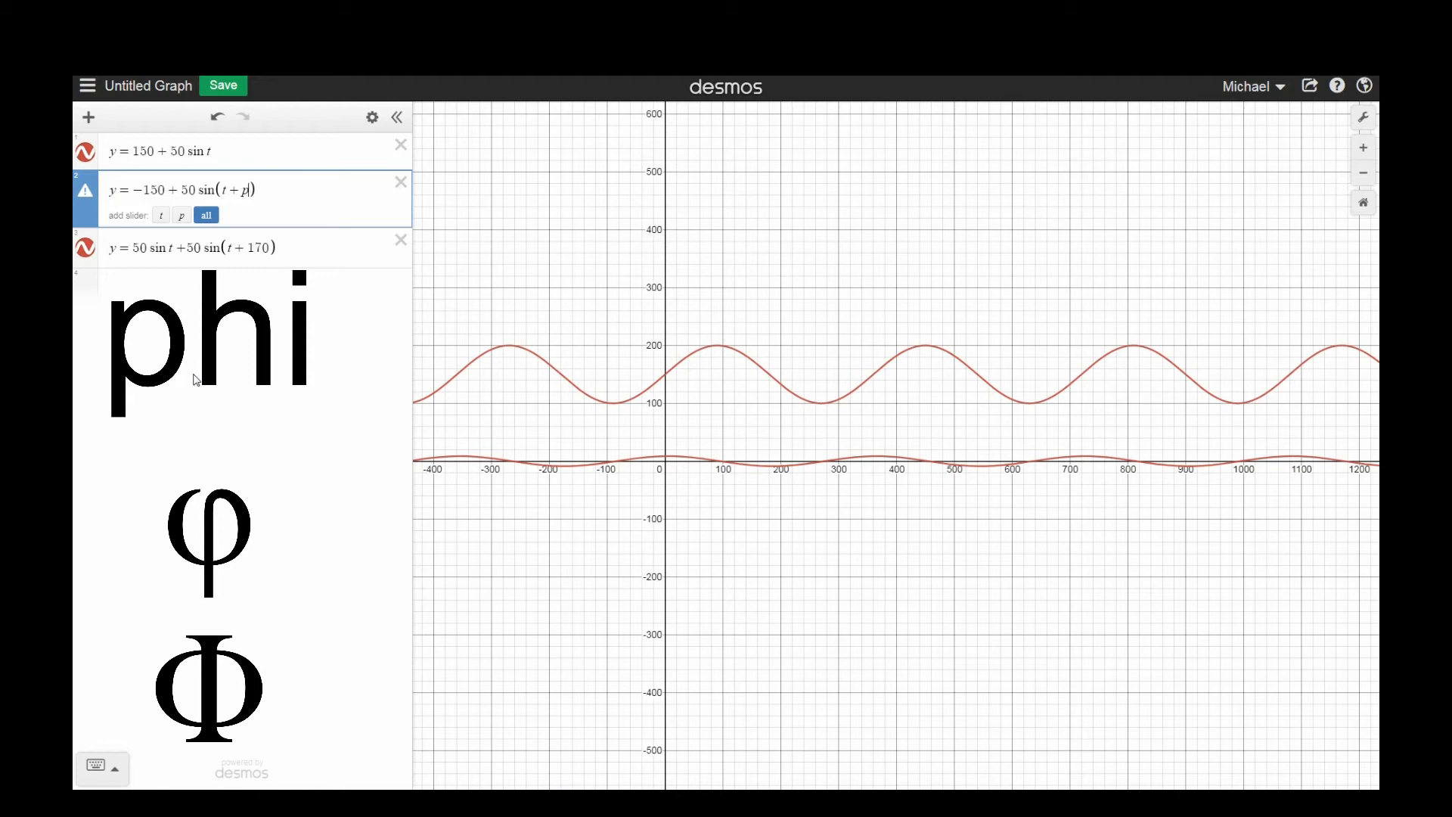
type("hi")
- Replace the 170 phase shift in the third expression with phi so it reads y = 50 sin t + 50 sin(t + φ)
left_click(271, 249)
key("BackSpace")
key("BackSpace")
key("BackSpace")
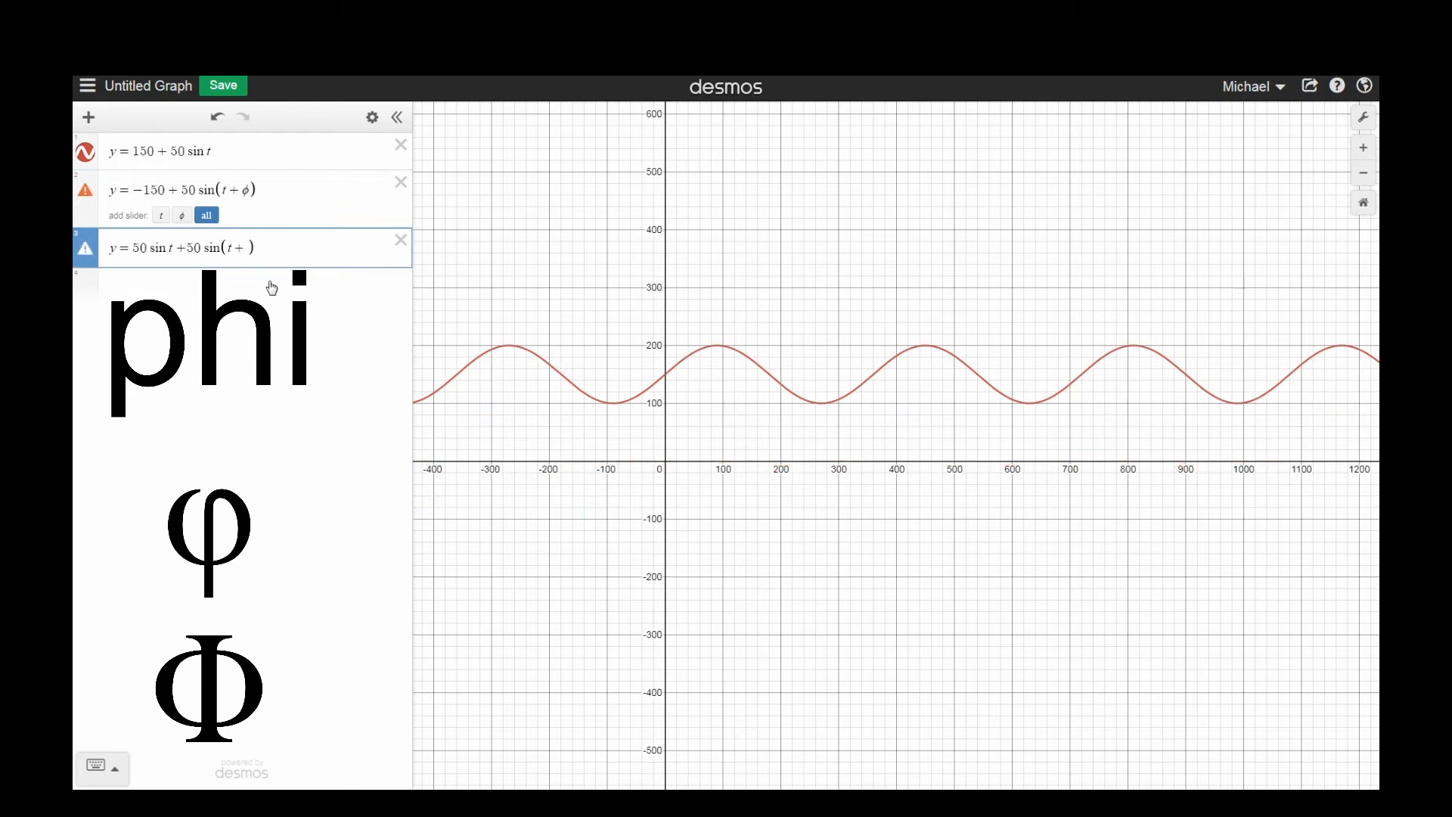
type("ph")
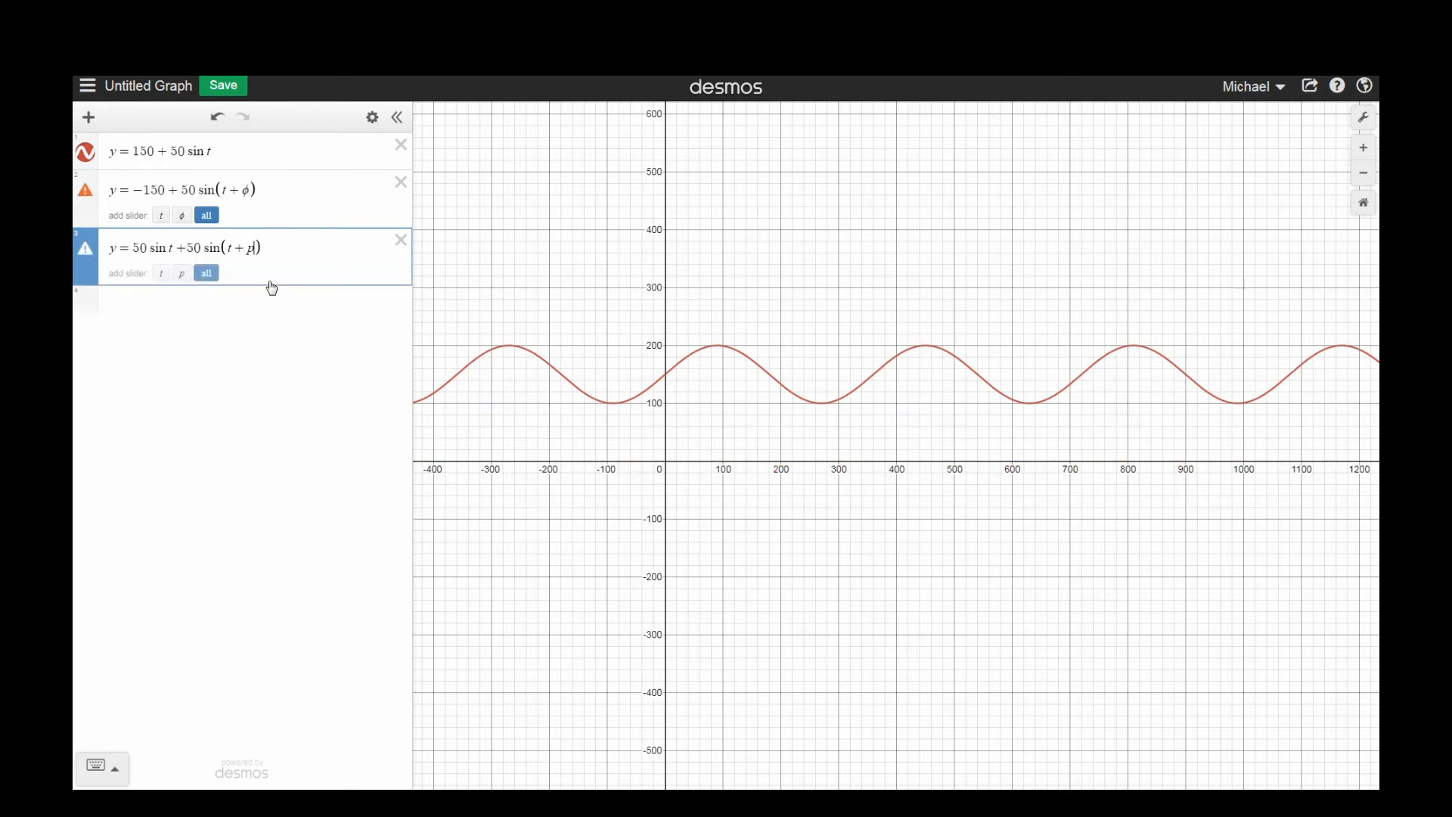
type("i")
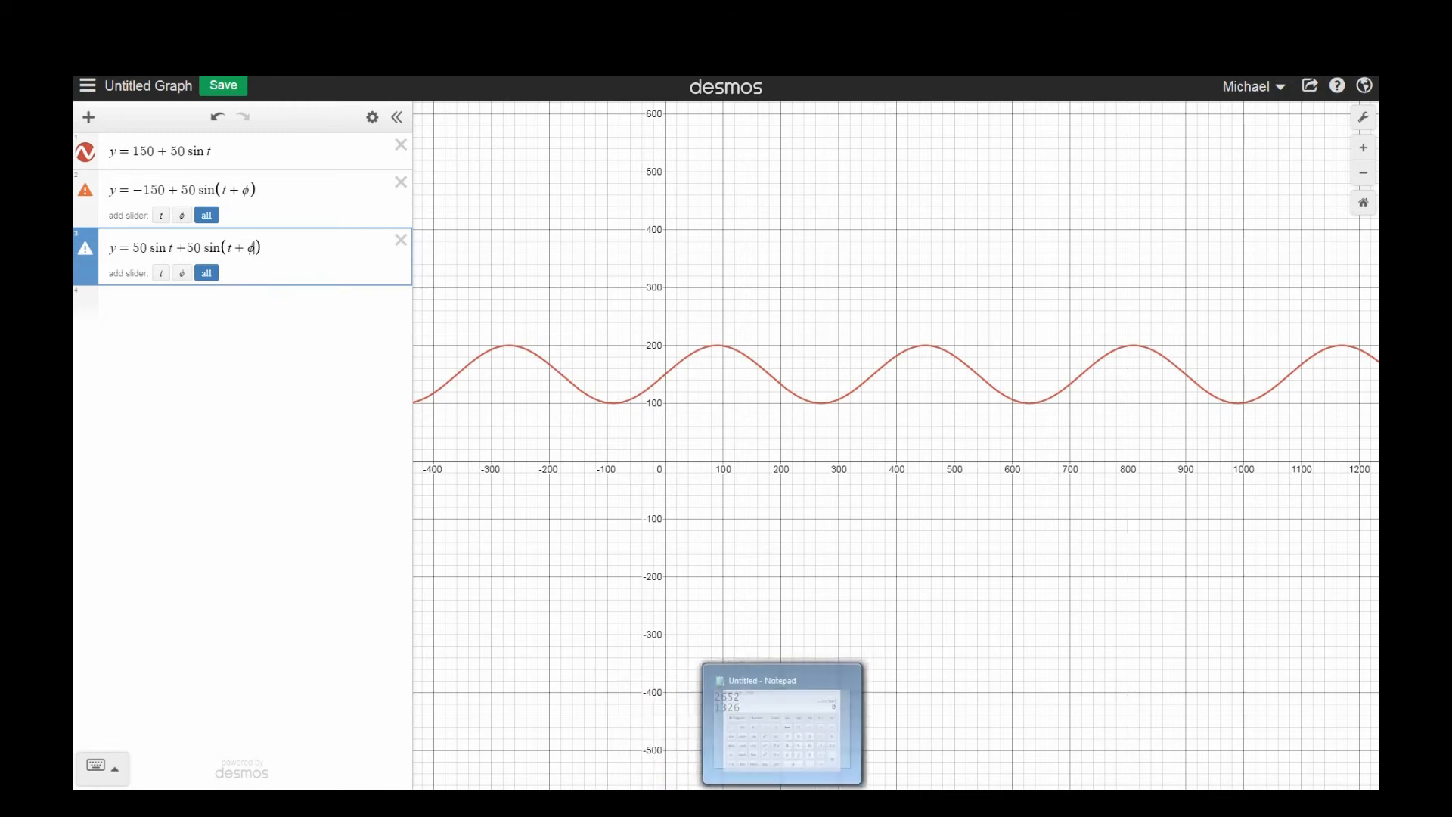
- Switch to the wave drawing in Paint and handwrite "phase" in blue with the symbols φ and θ beneath it
mouse_move(640, 787)
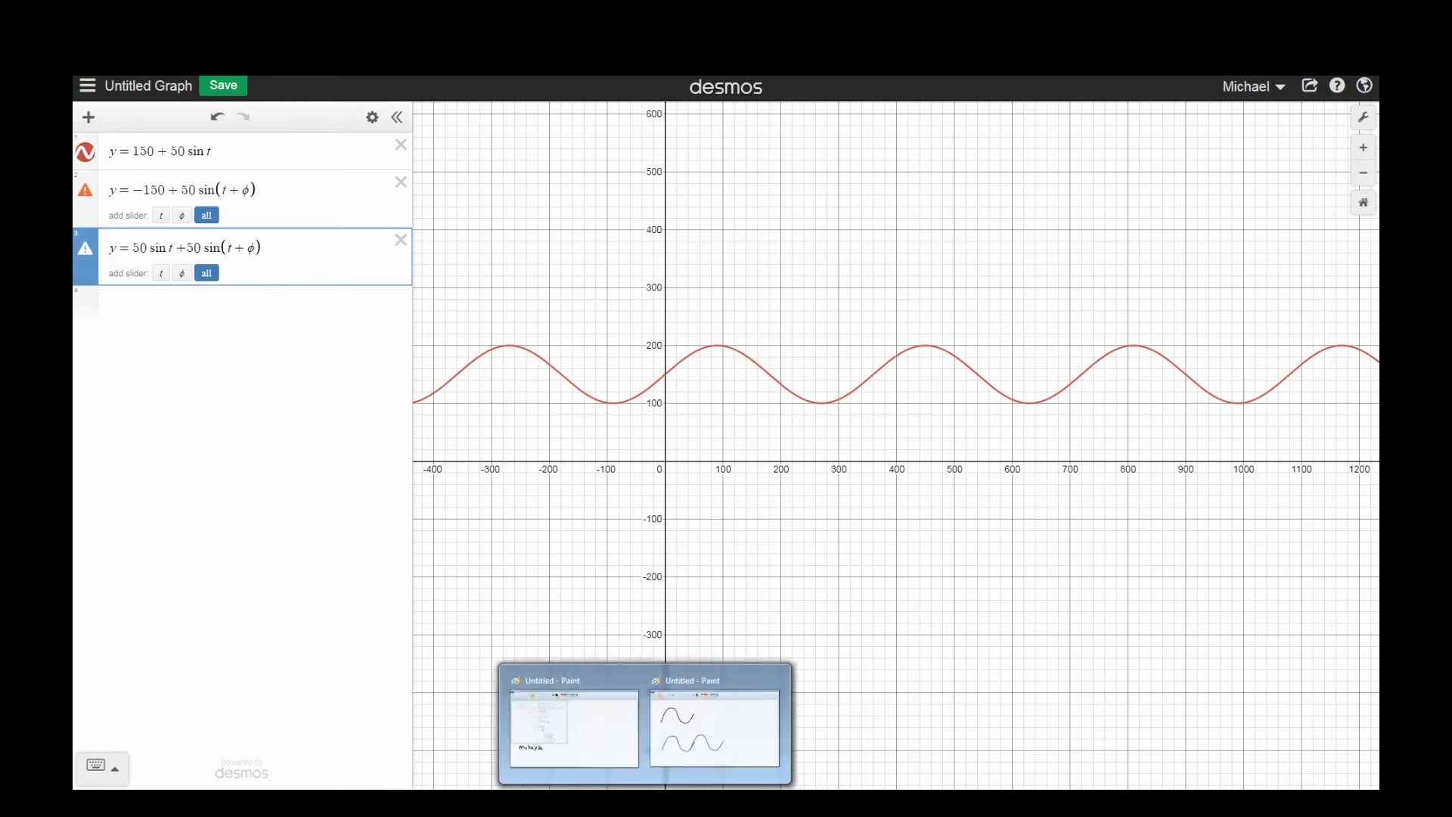
left_click(705, 697)
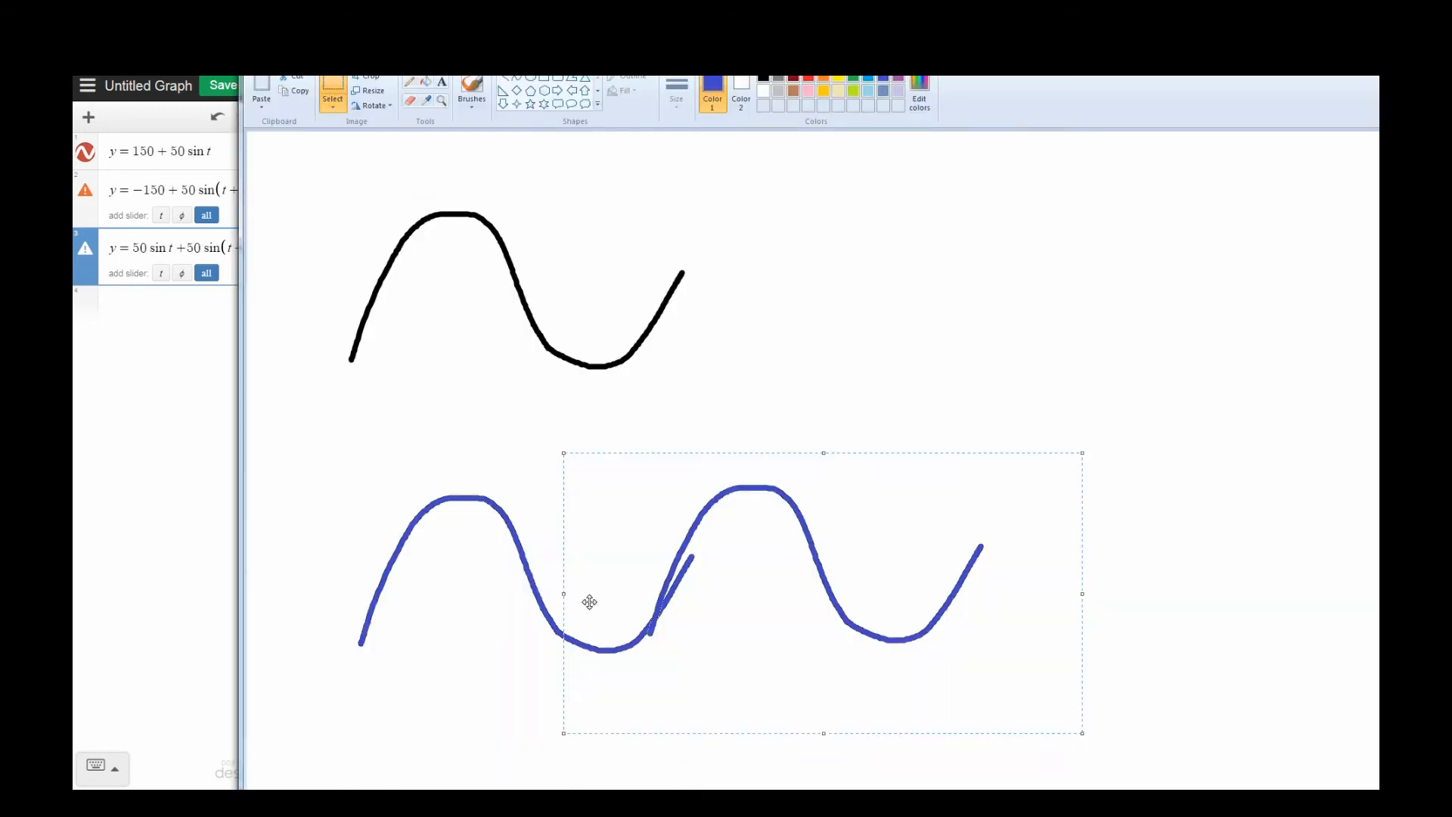
left_click(472, 91)
mouse_move(814, 235)
left_mouse_down()
mouse_move(839, 248)
mouse_move(807, 266)
left_mouse_up()
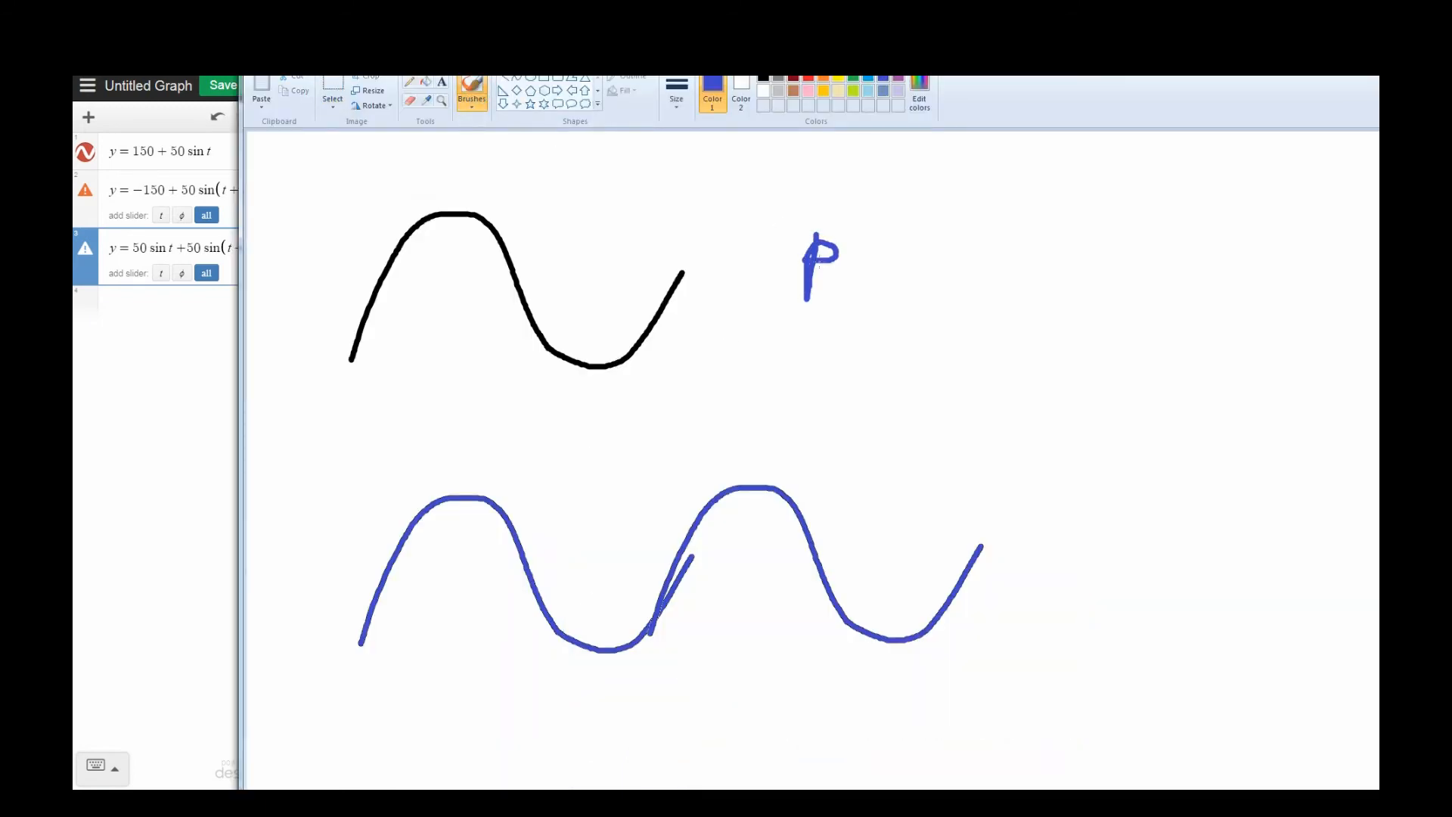
mouse_move(848, 205)
left_mouse_down()
mouse_move(887, 269)
mouse_move(936, 251)
mouse_move(938, 270)
mouse_move(1038, 270)
mouse_move(1037, 235)
left_mouse_up()
mouse_move(977, 328)
left_mouse_down()
mouse_move(955, 365)
mouse_move(982, 311)
mouse_move(942, 412)
left_mouse_up()
mouse_move(1169, 309)
left_mouse_down()
mouse_move(1125, 369)
mouse_move(1194, 310)
mouse_move(1173, 344)
mouse_move(1193, 341)
left_mouse_up()
left_click(1158, 353)
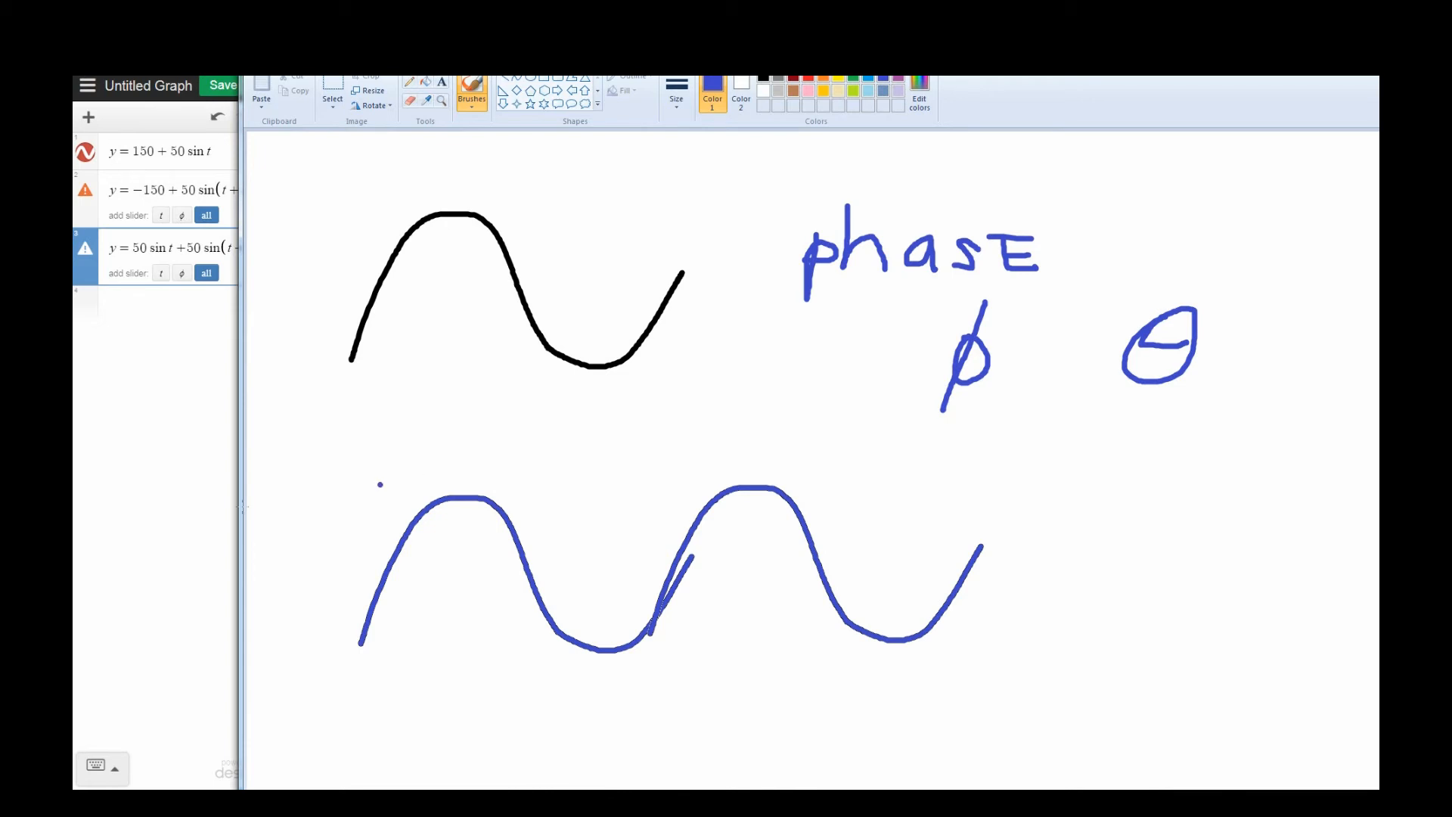
- Switch back to Desmos and add a slider for φ ranging from 0 to 360 with a step of 5
left_click(117, 425)
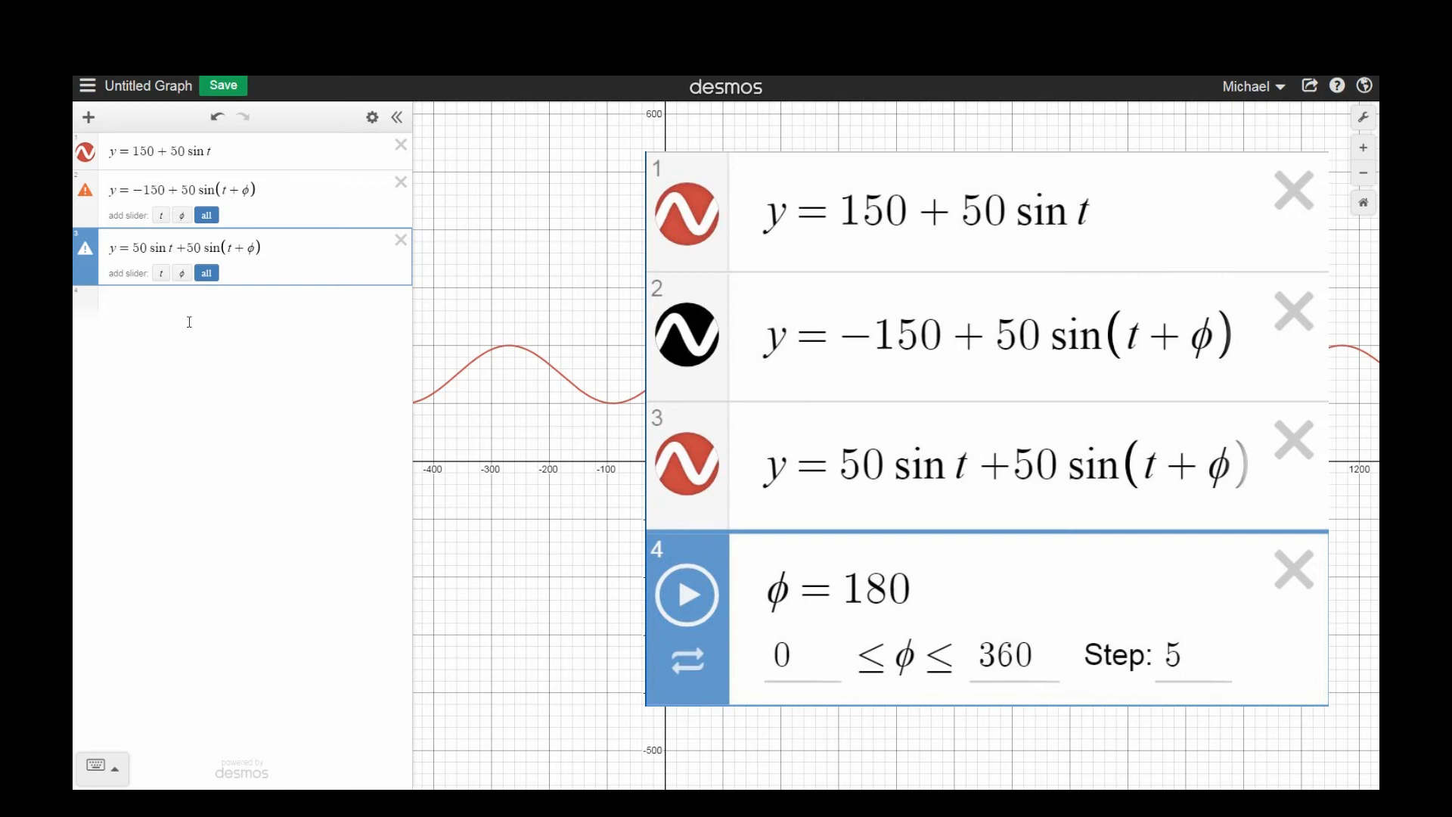
left_click(180, 274)
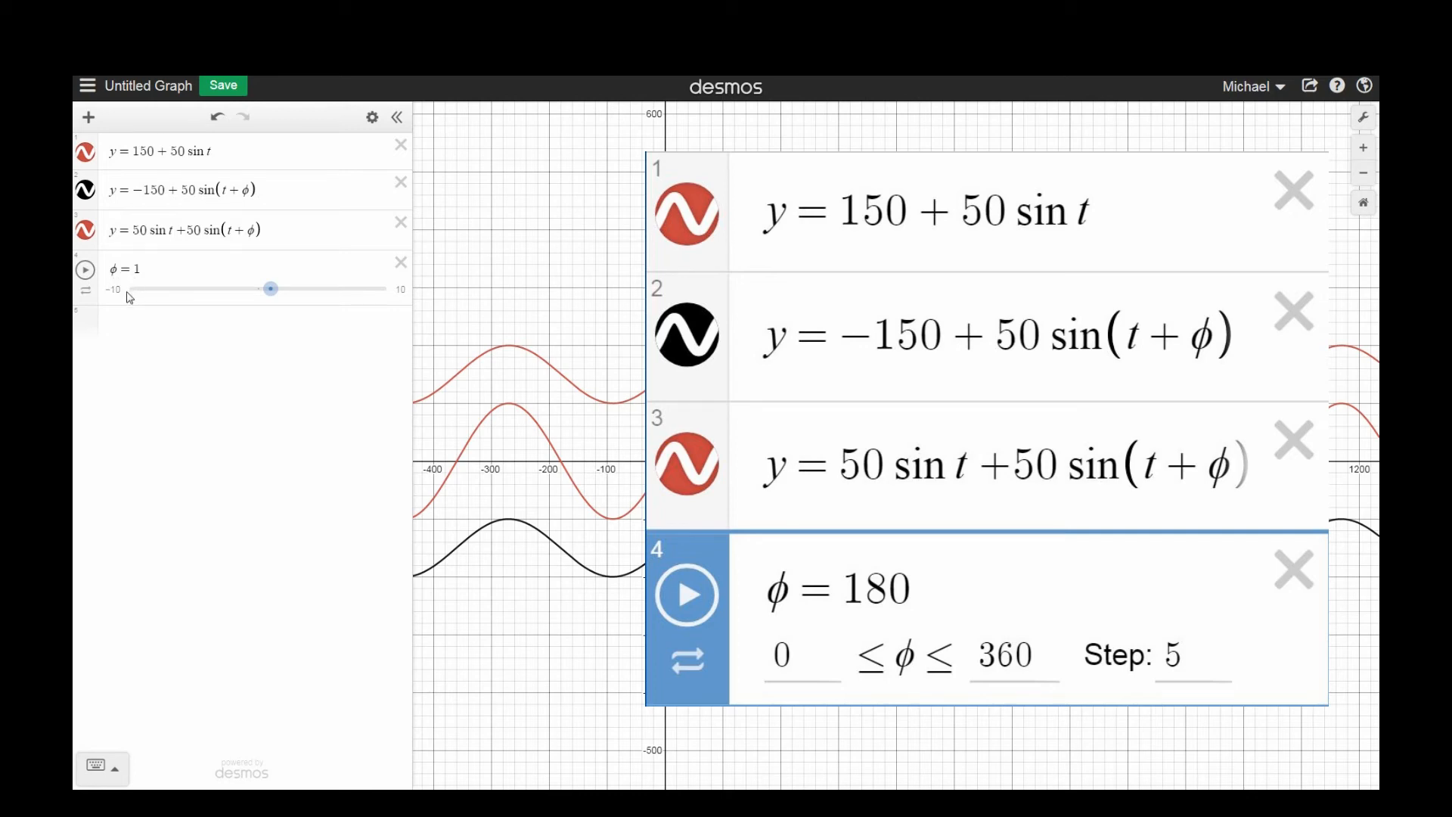
left_click(115, 290)
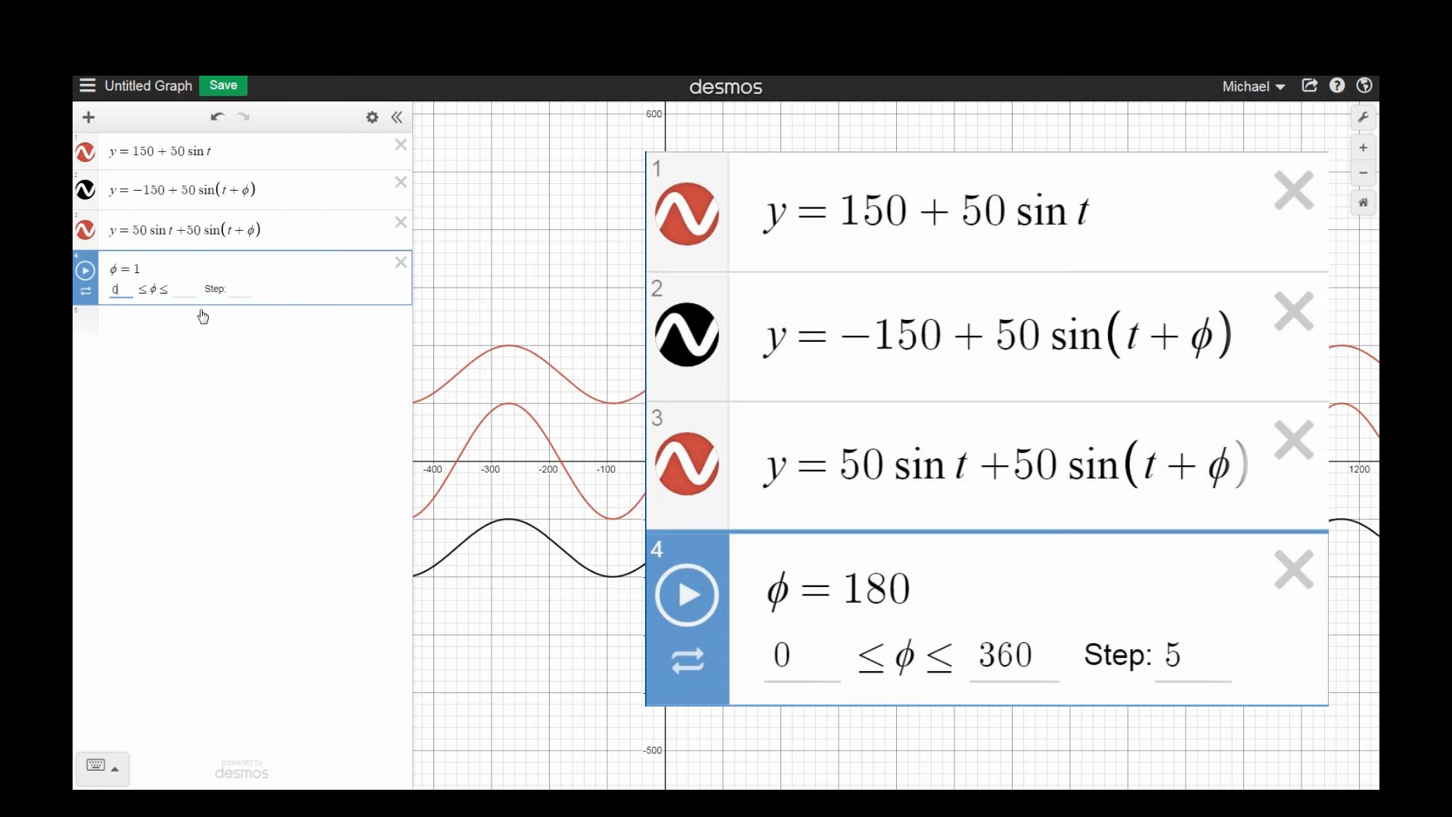
left_click(187, 291)
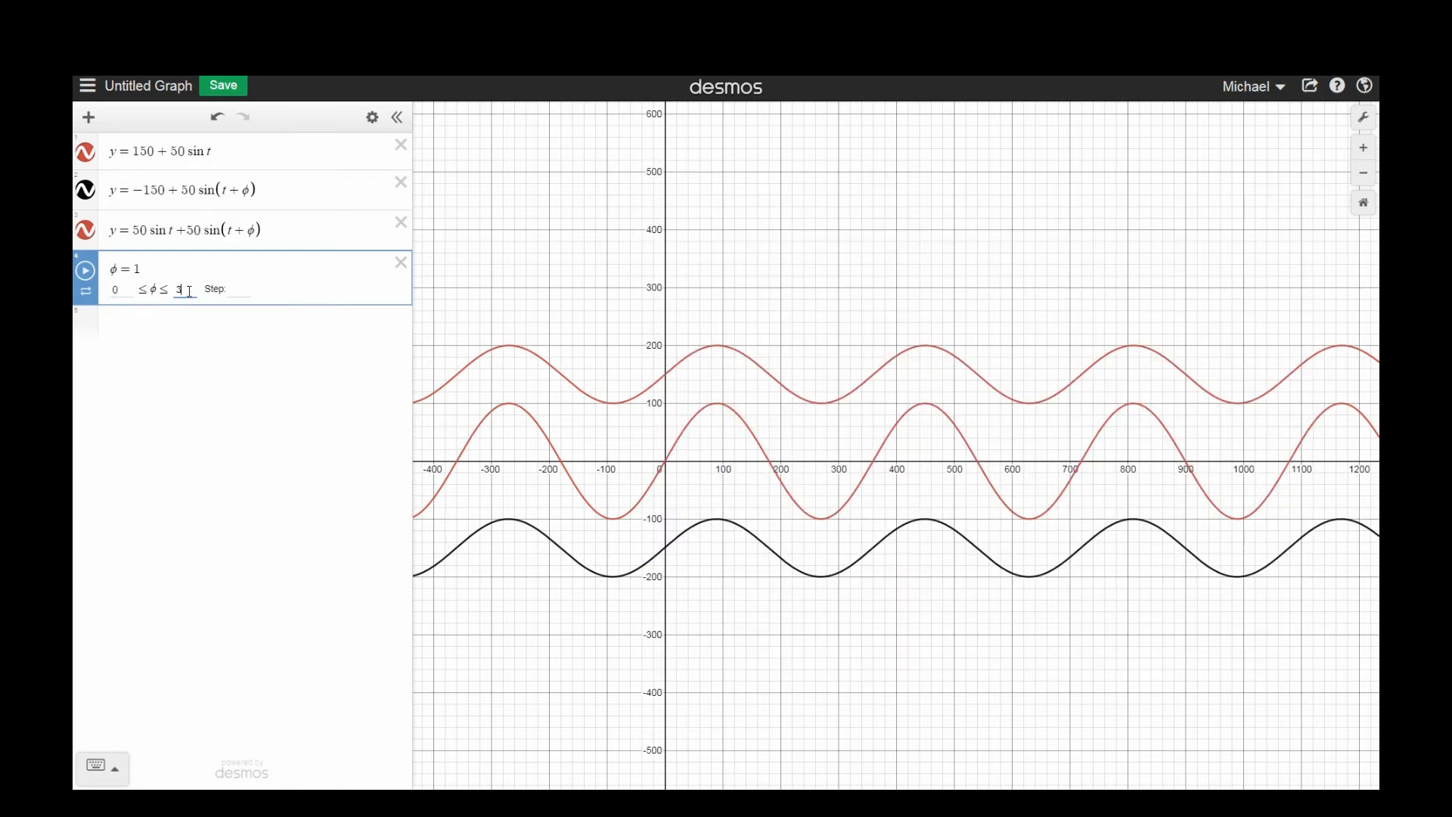
type("360")
left_click(240, 292)
type("3")
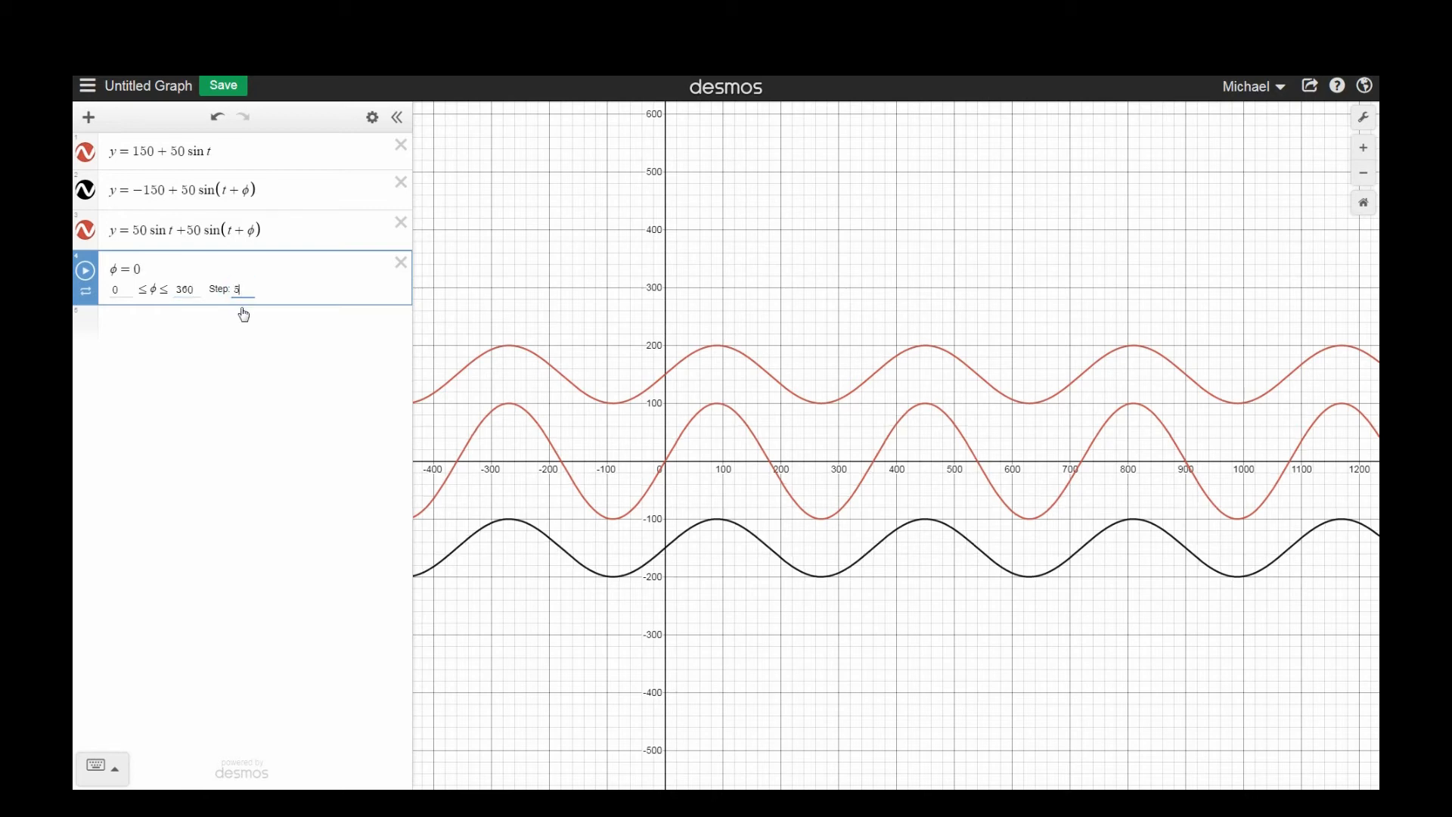
left_click(240, 350)
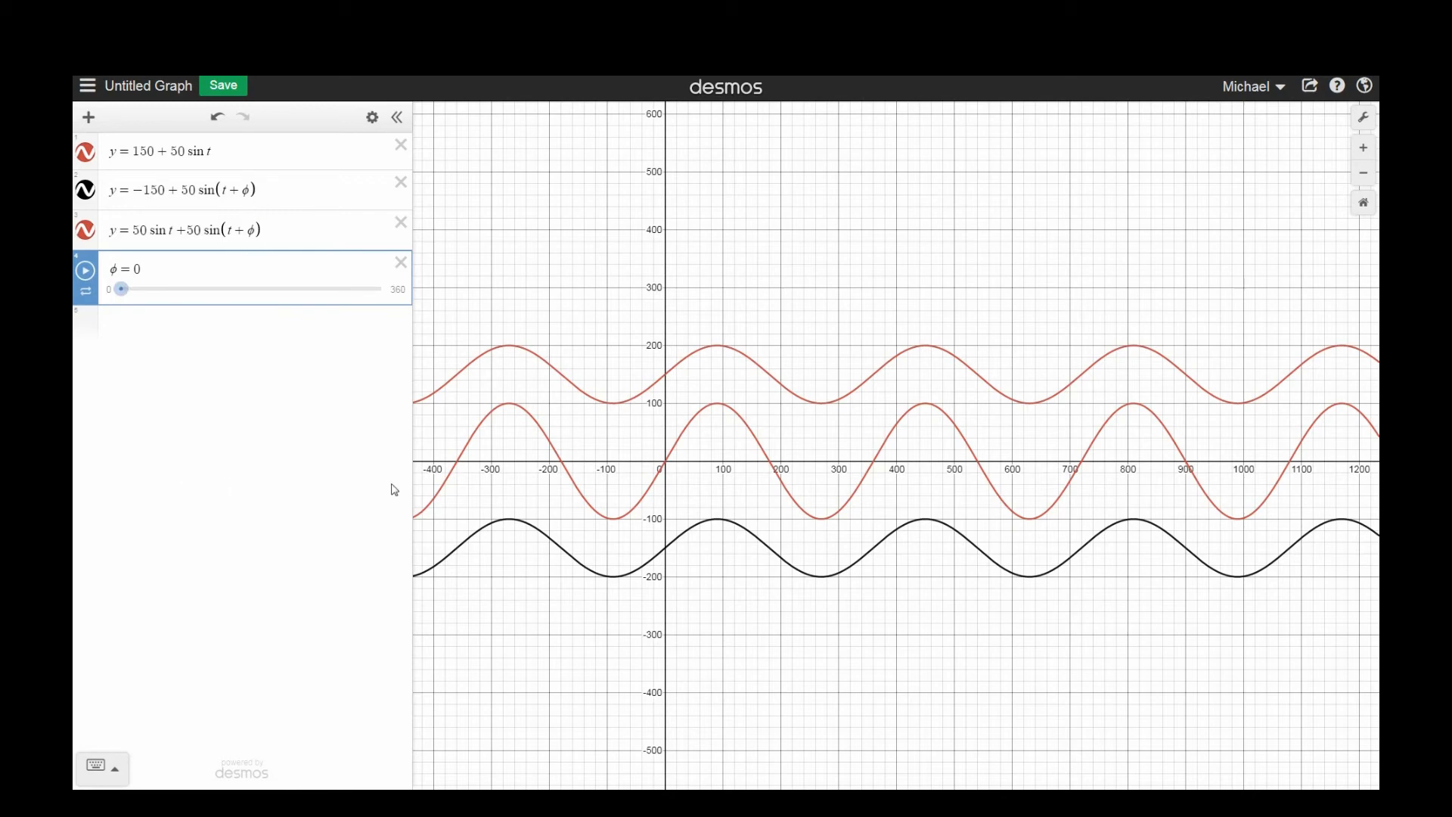
scroll(547, 542, "up", 2)
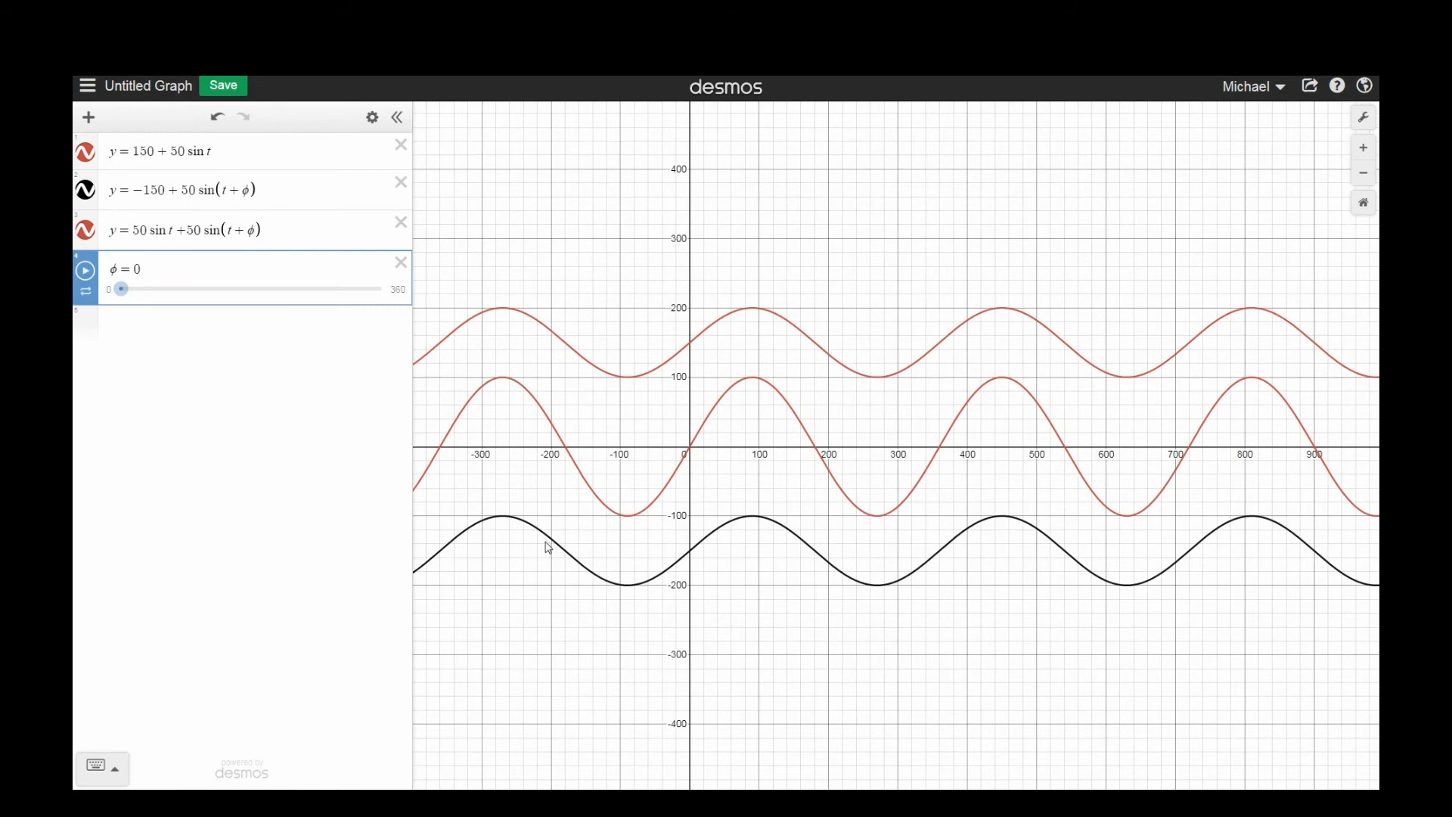
left_click_drag(794, 628, 629, 623)
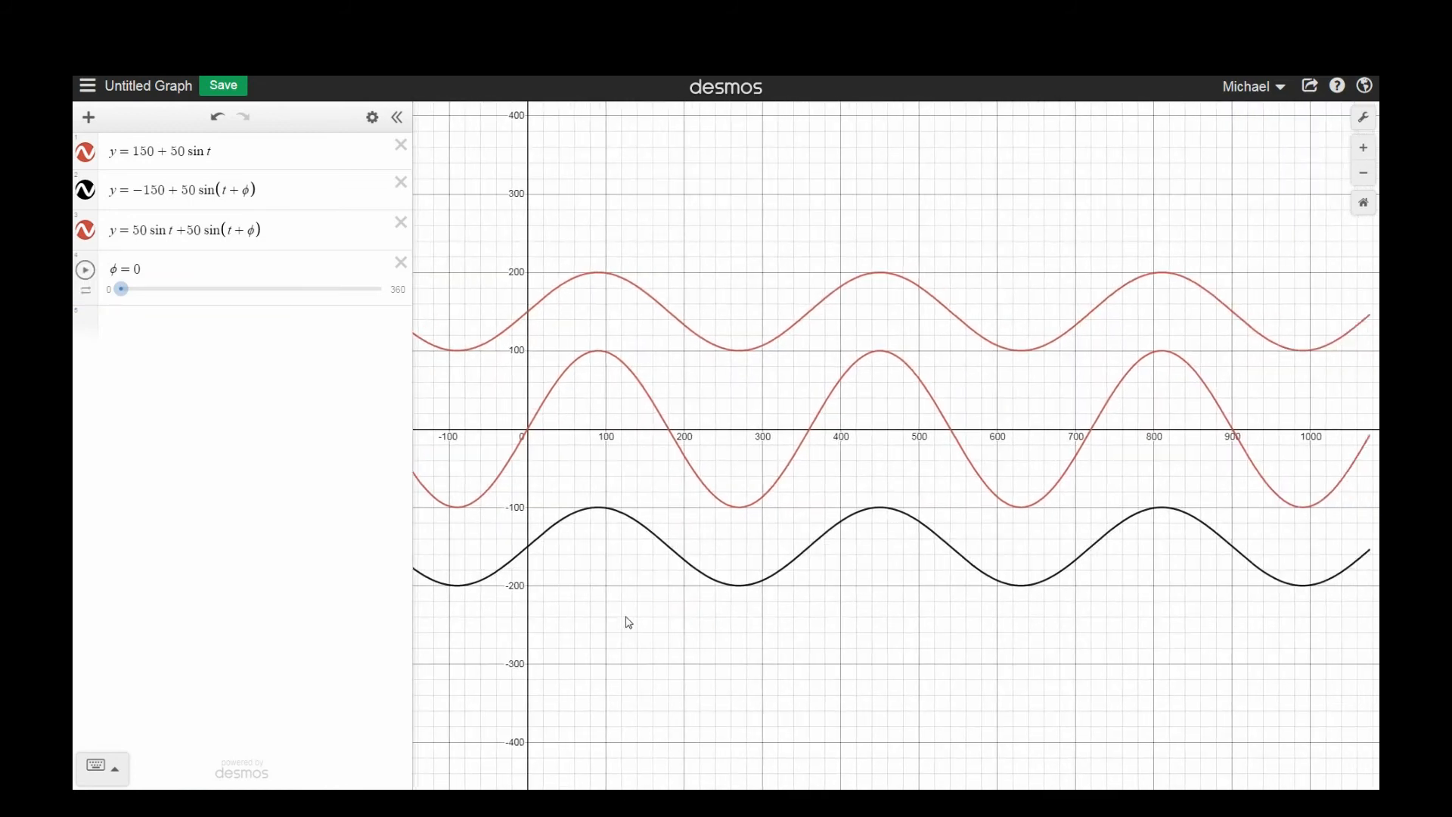
- Vary the φ slider to 50 and 180, return it to 0, and raise it to 180 again to compare the combined wave
scroll(583, 609, "up", 2)
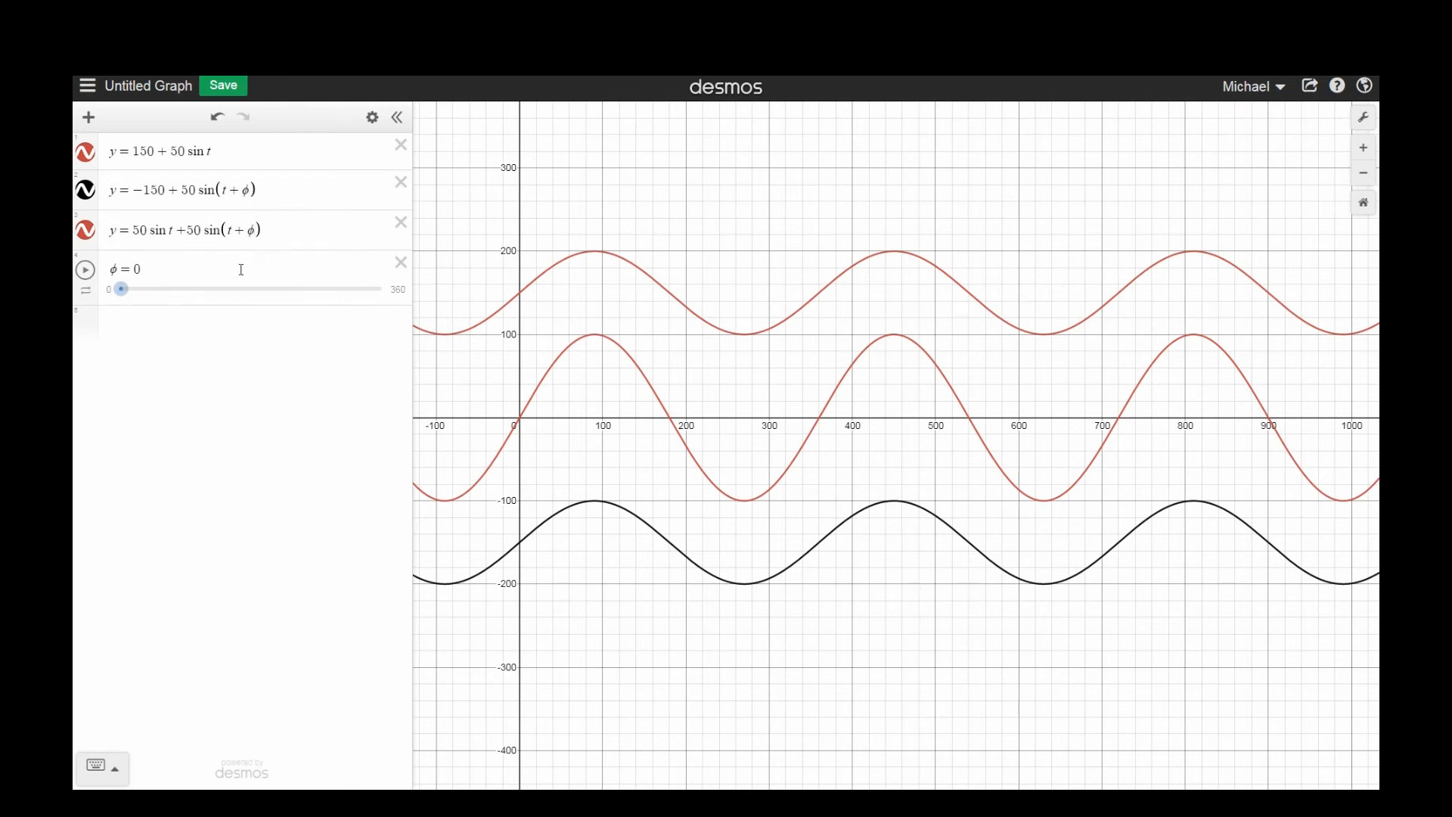
left_click_drag(124, 298, 162, 303)
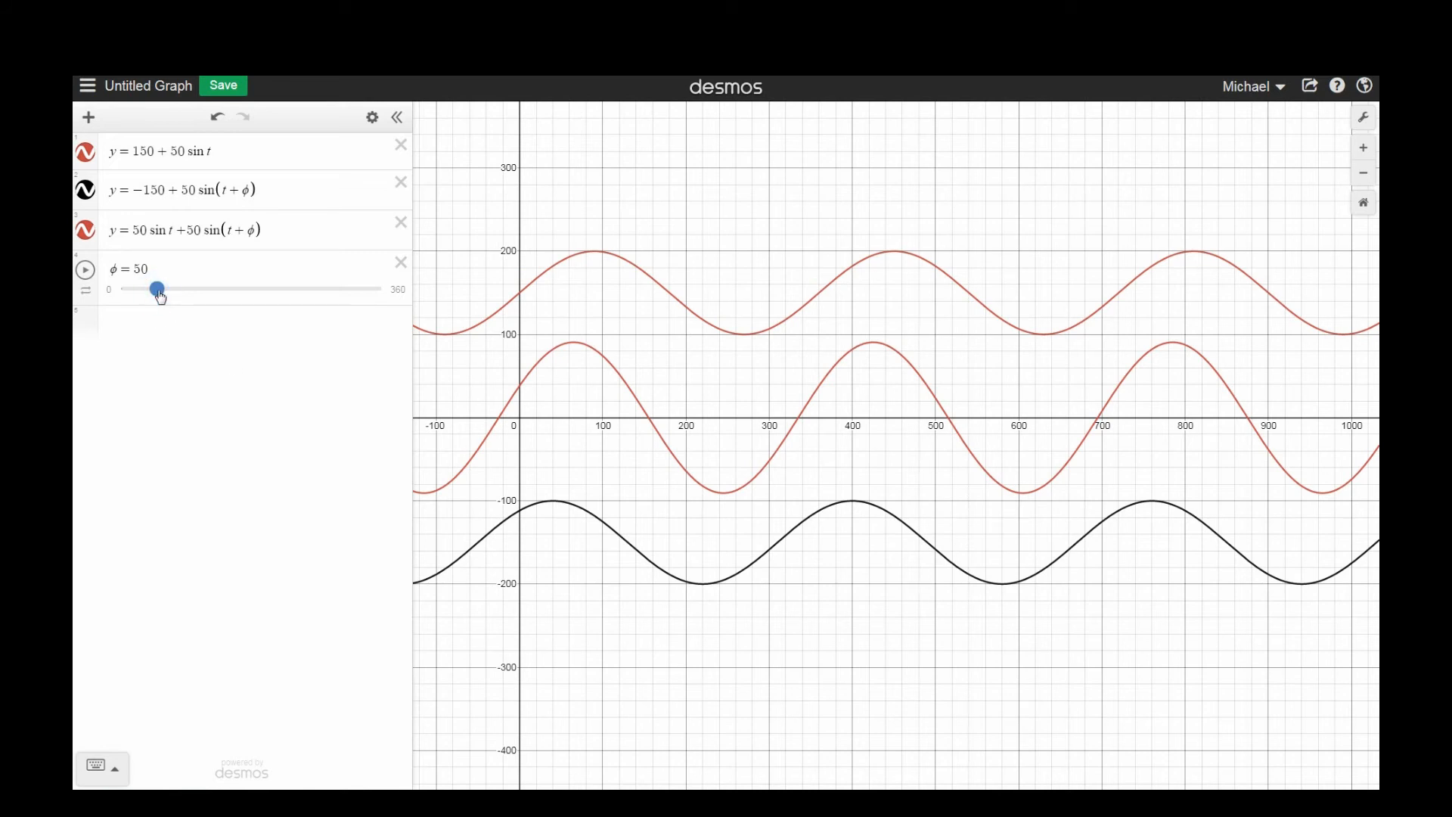
left_click_drag(168, 299, 252, 299)
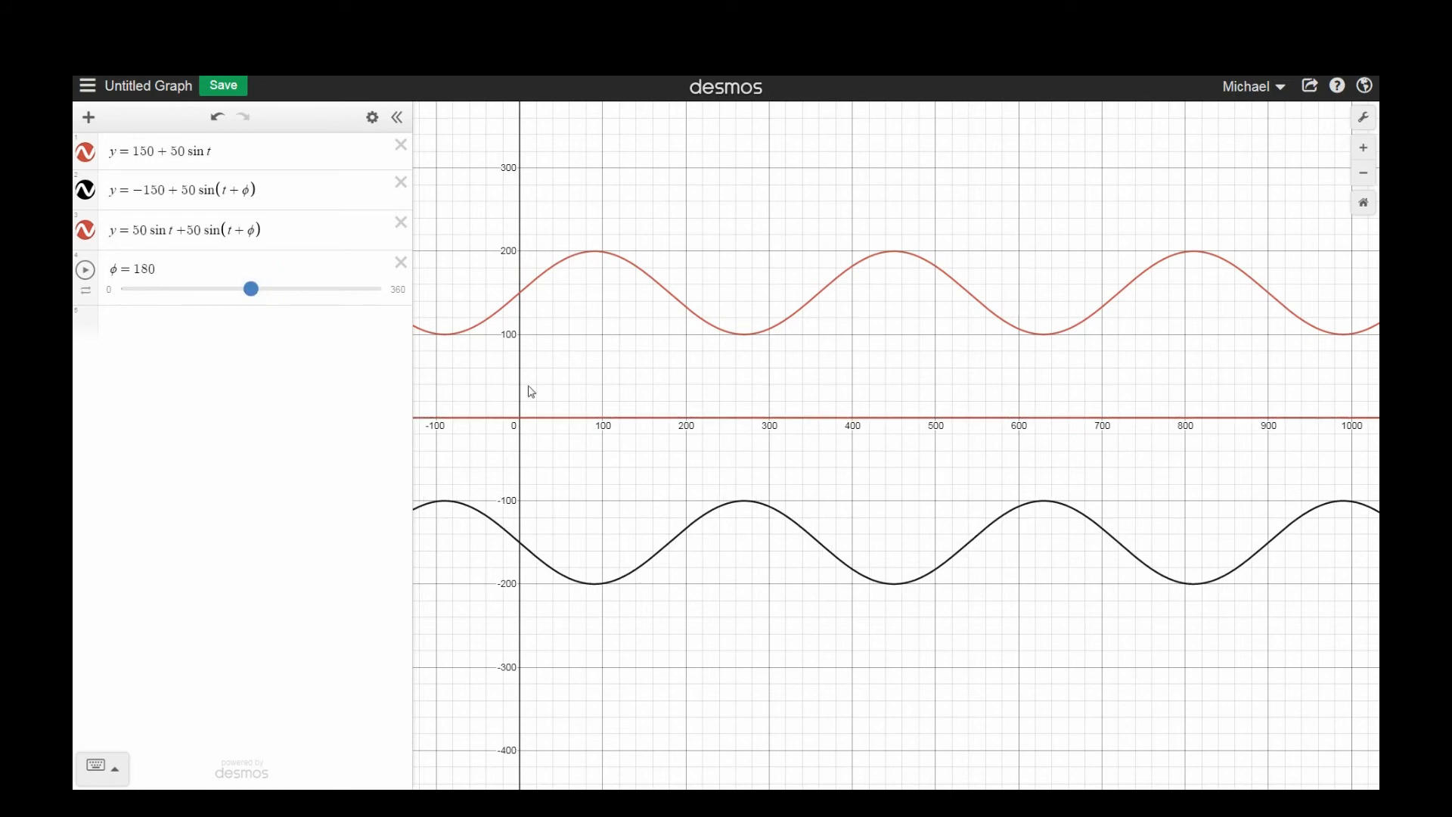
scroll(648, 488, "down", 10)
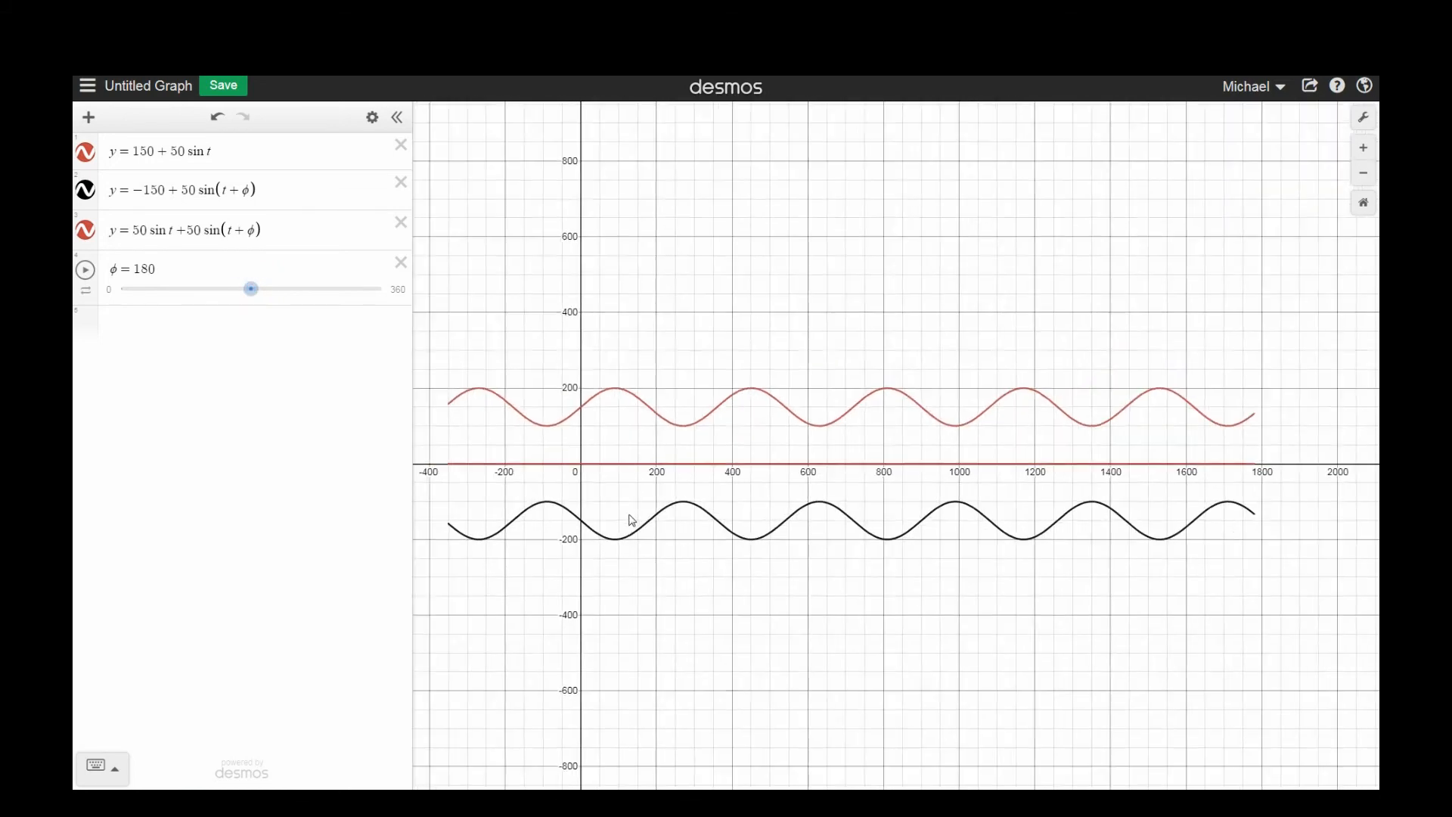
scroll(632, 527, "down", 4)
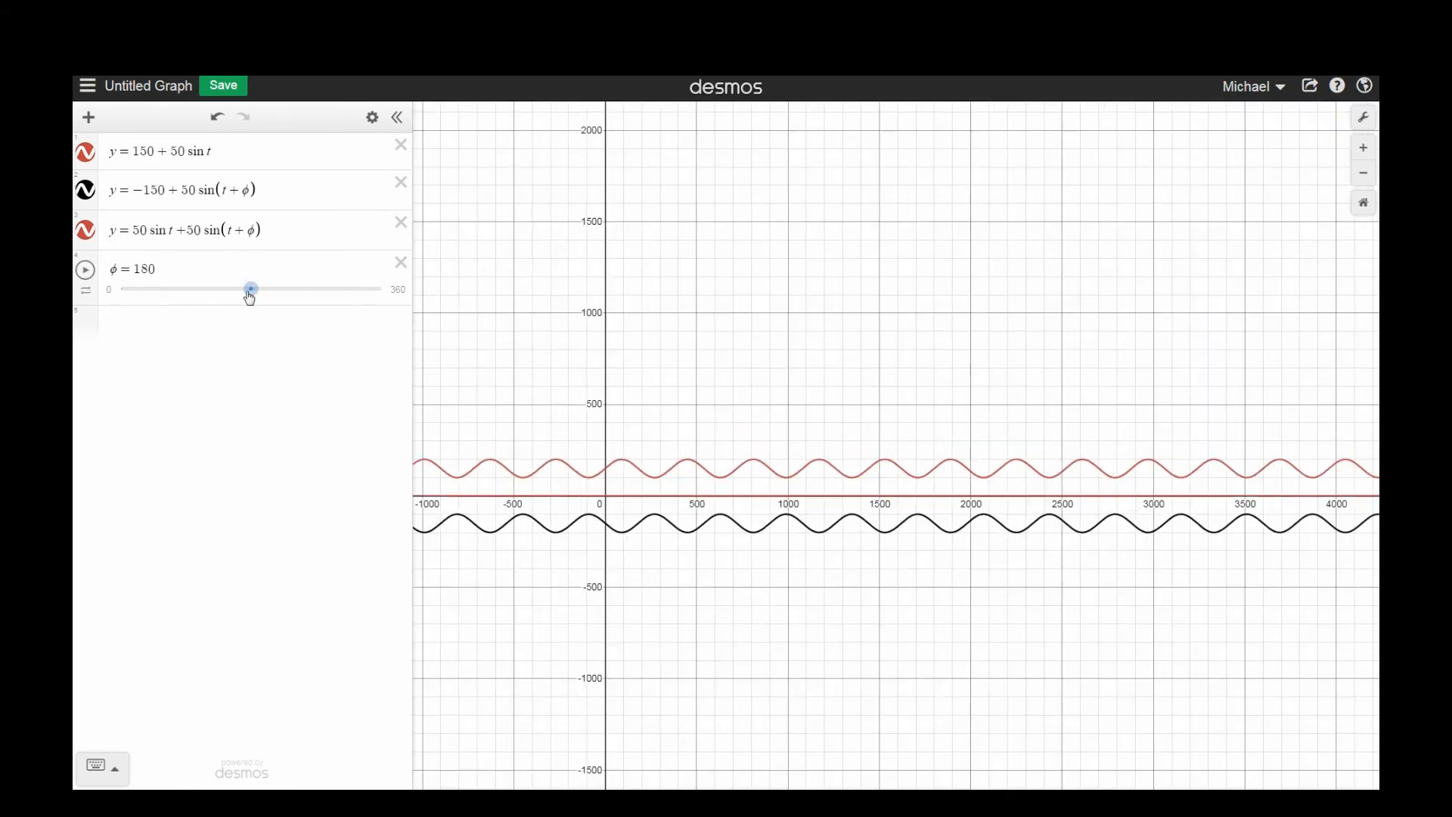
left_click_drag(255, 295, 98, 325)
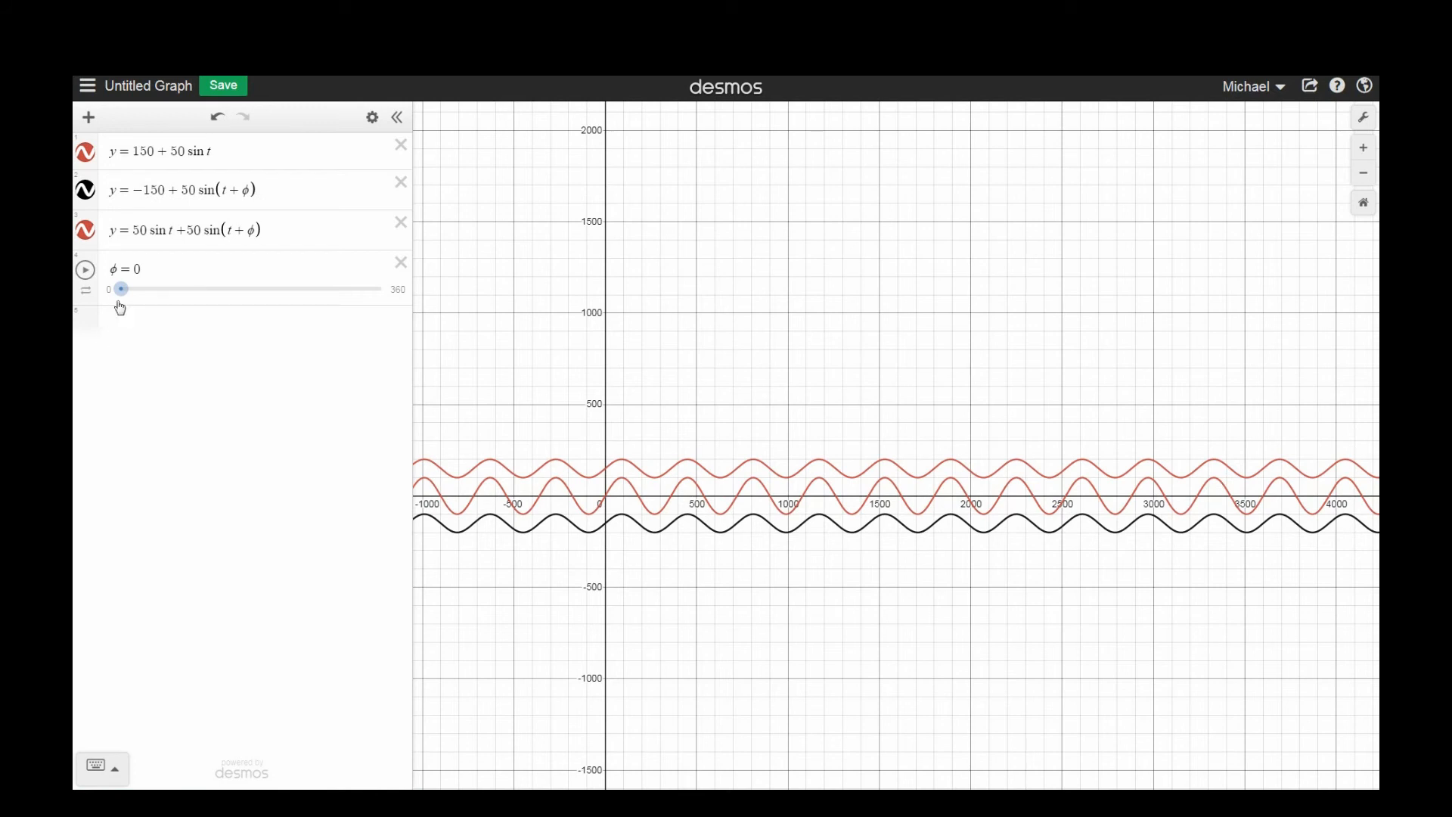
left_click_drag(121, 290, 260, 316)
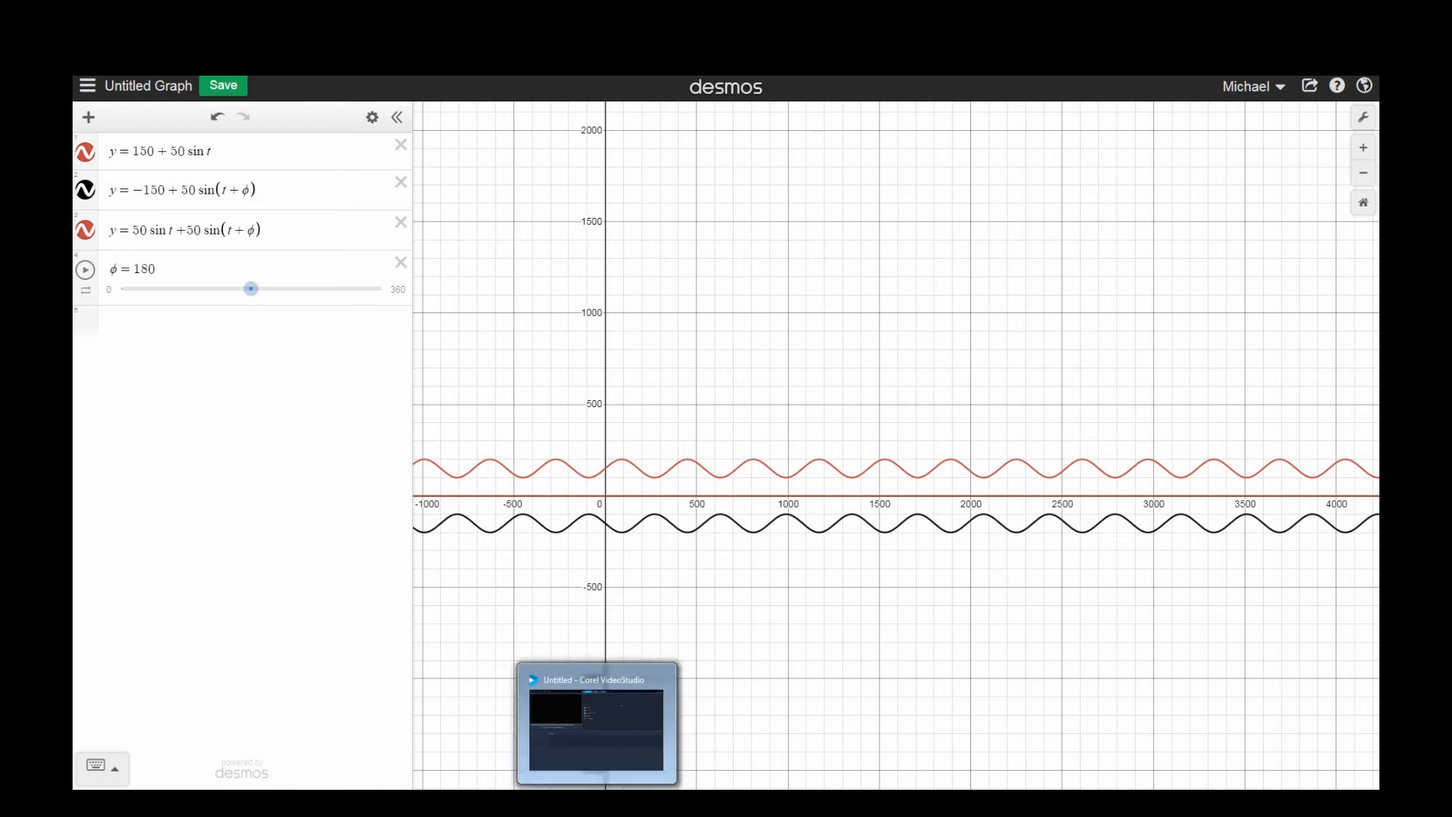
- Switch to Audacity and generate a 200 Hz sine tone with amplitude 0.8 and a duration of 31.002 seconds
left_click(598, 802)
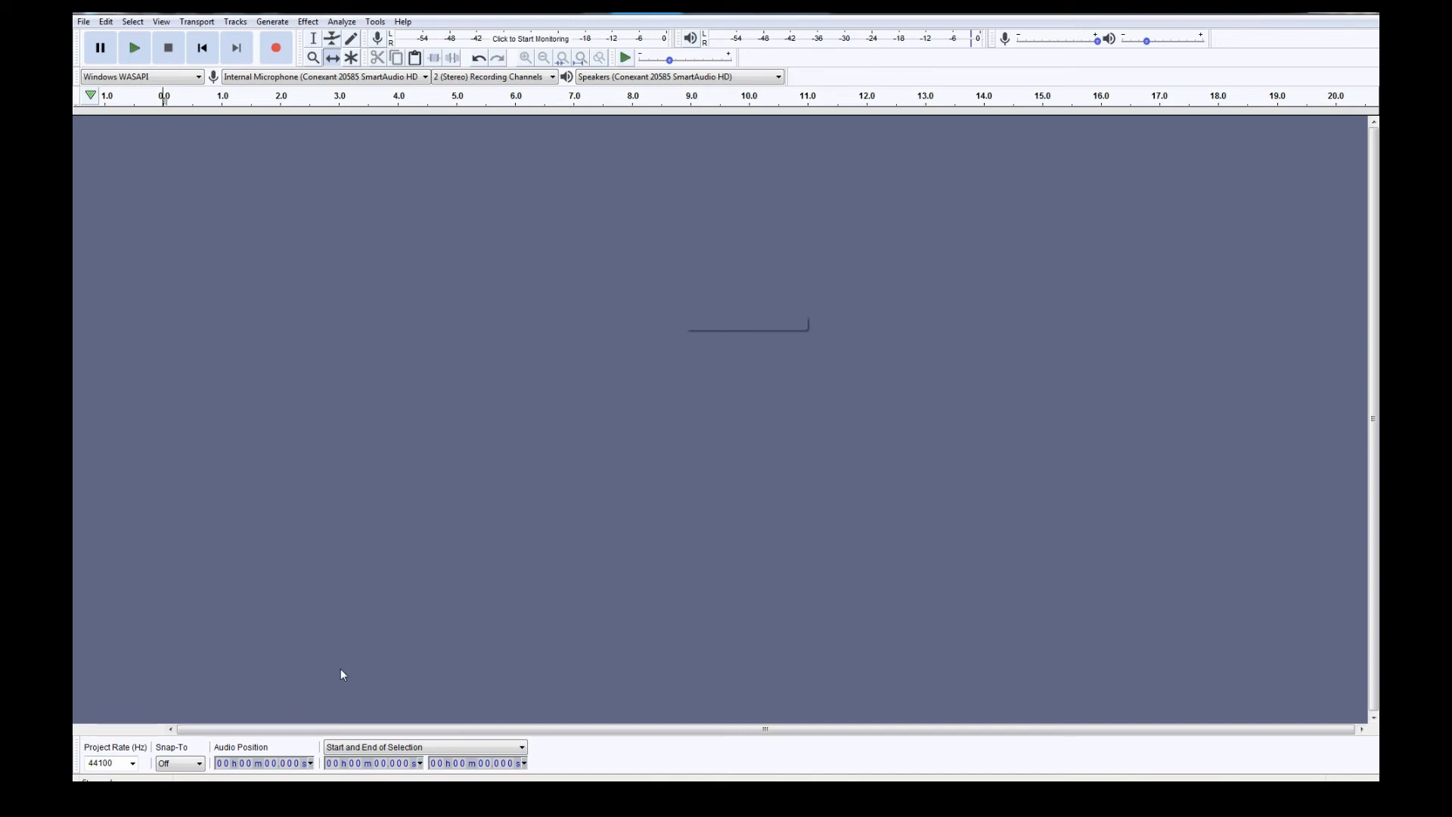
left_click(271, 22)
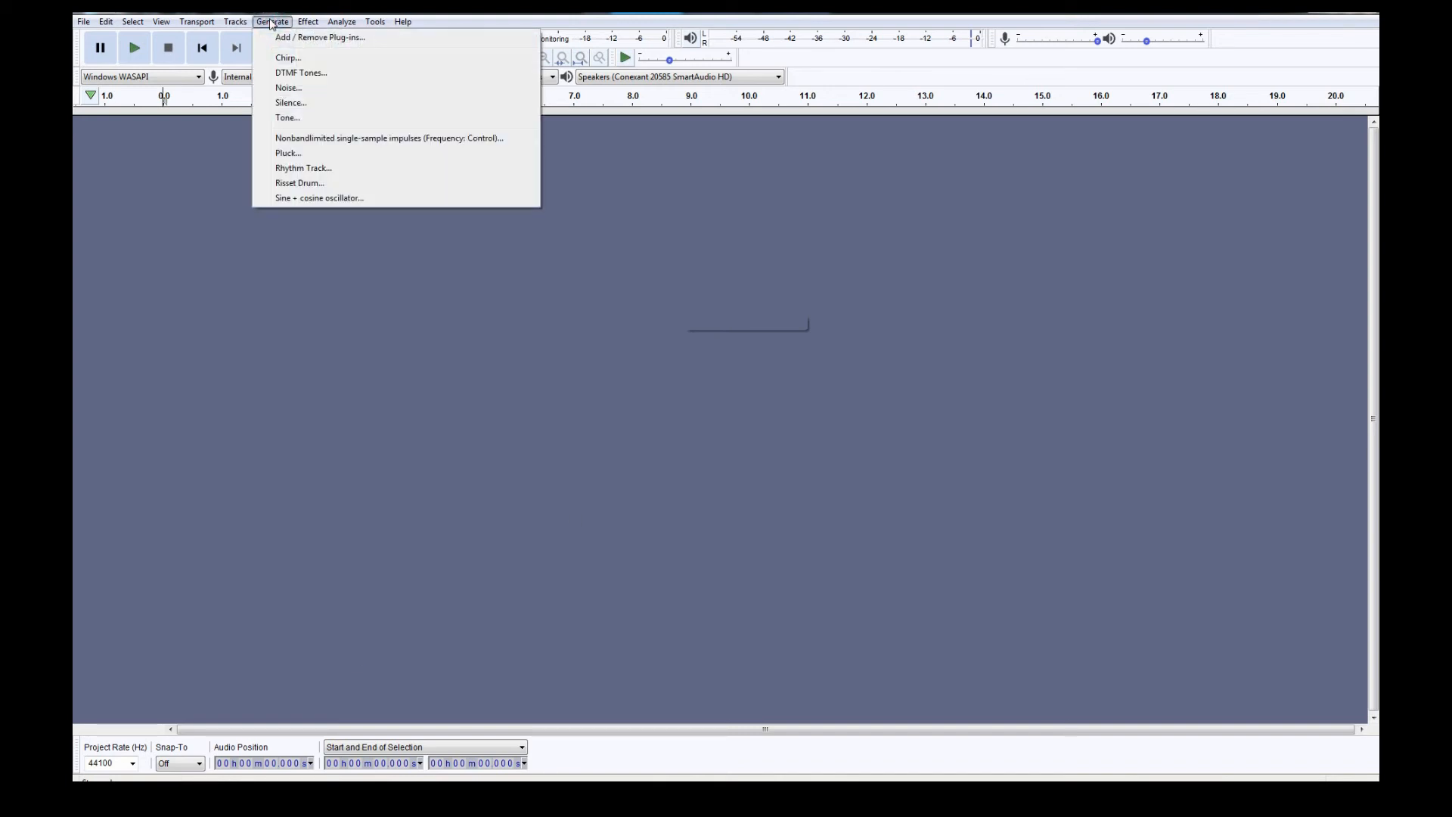
left_click(295, 121)
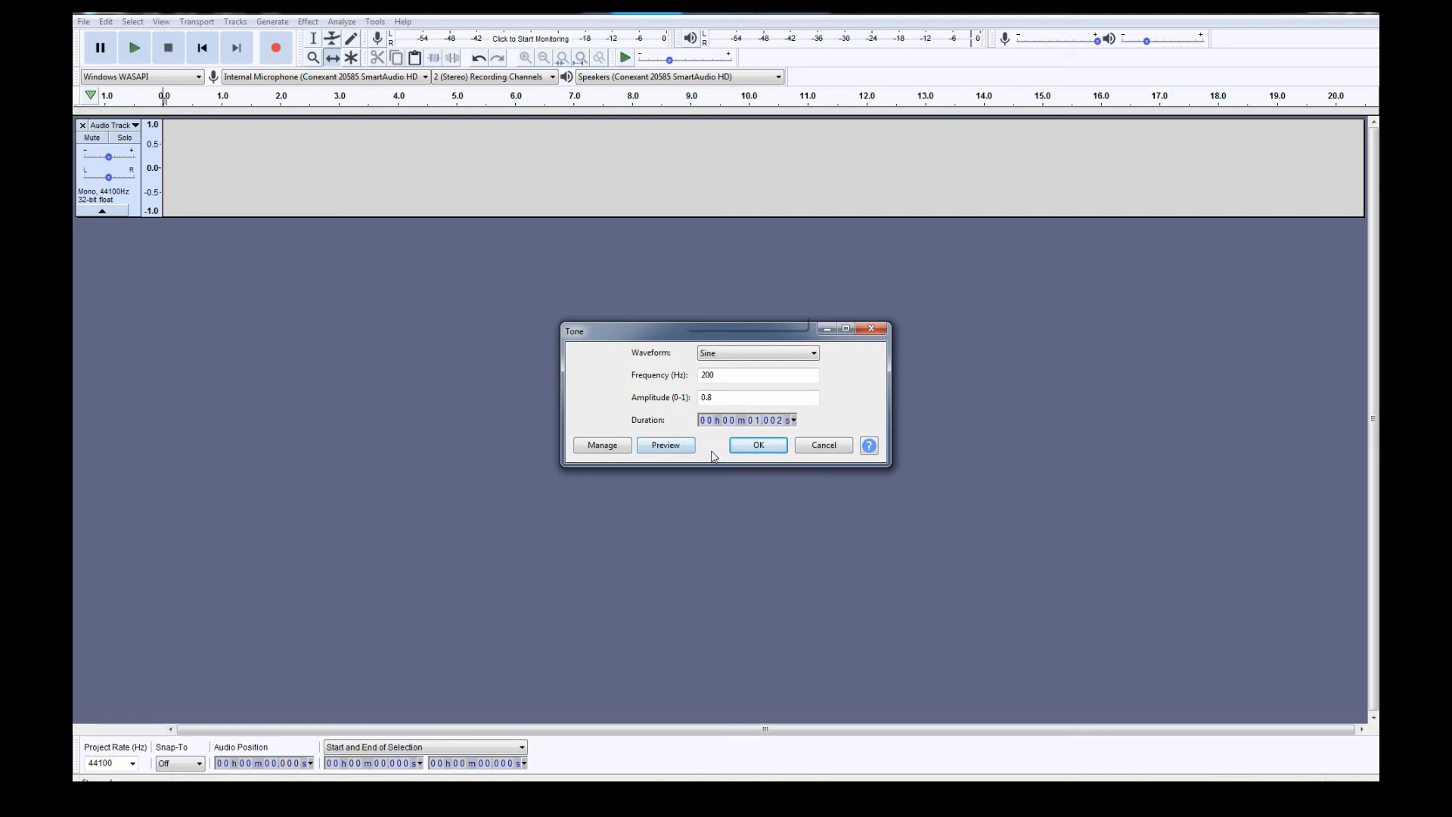
left_click(753, 423)
type("3")
left_click(743, 447)
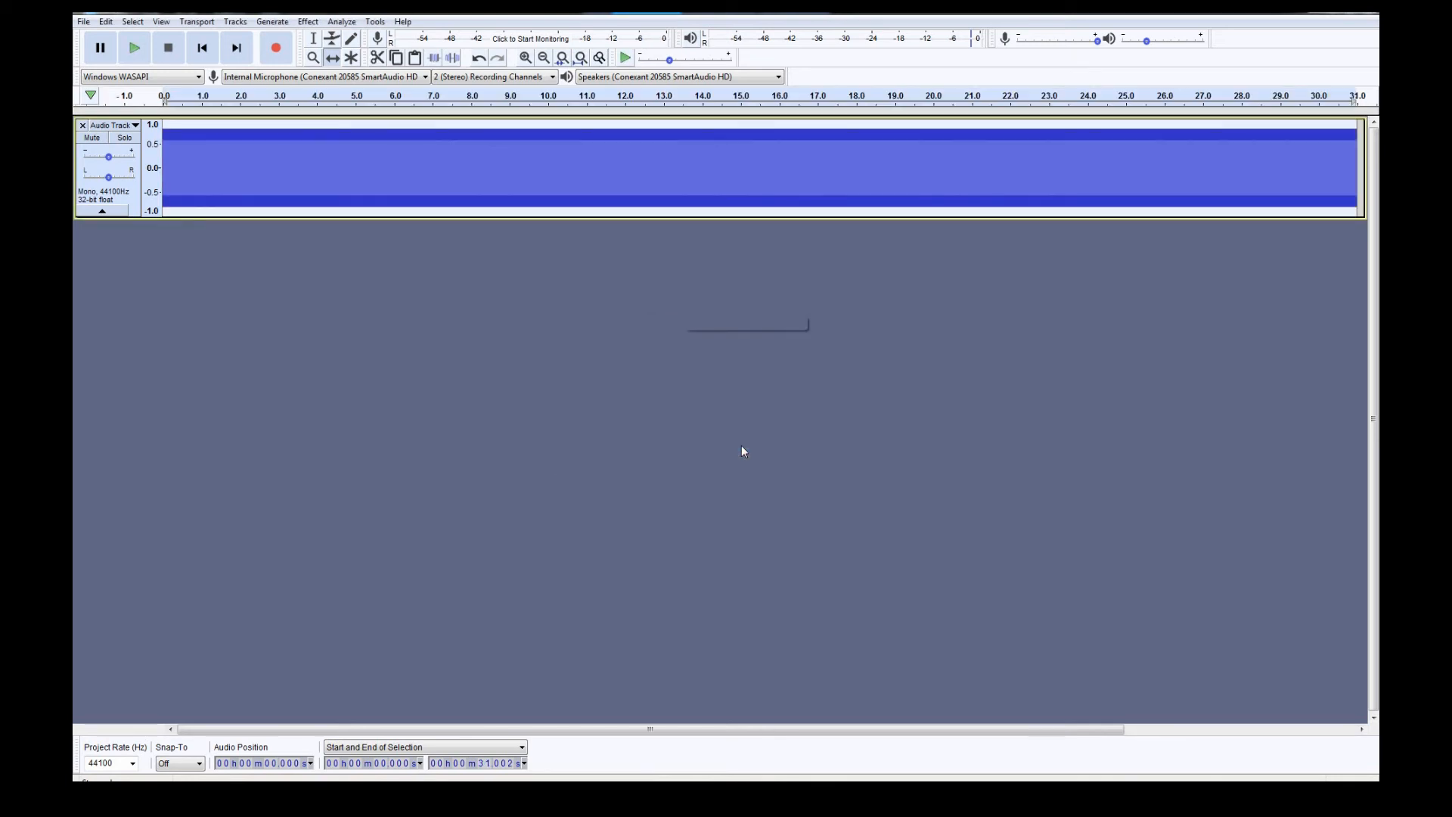
- Play the generated tone for a few seconds and examine its individual sine cycles up close
left_click(136, 50)
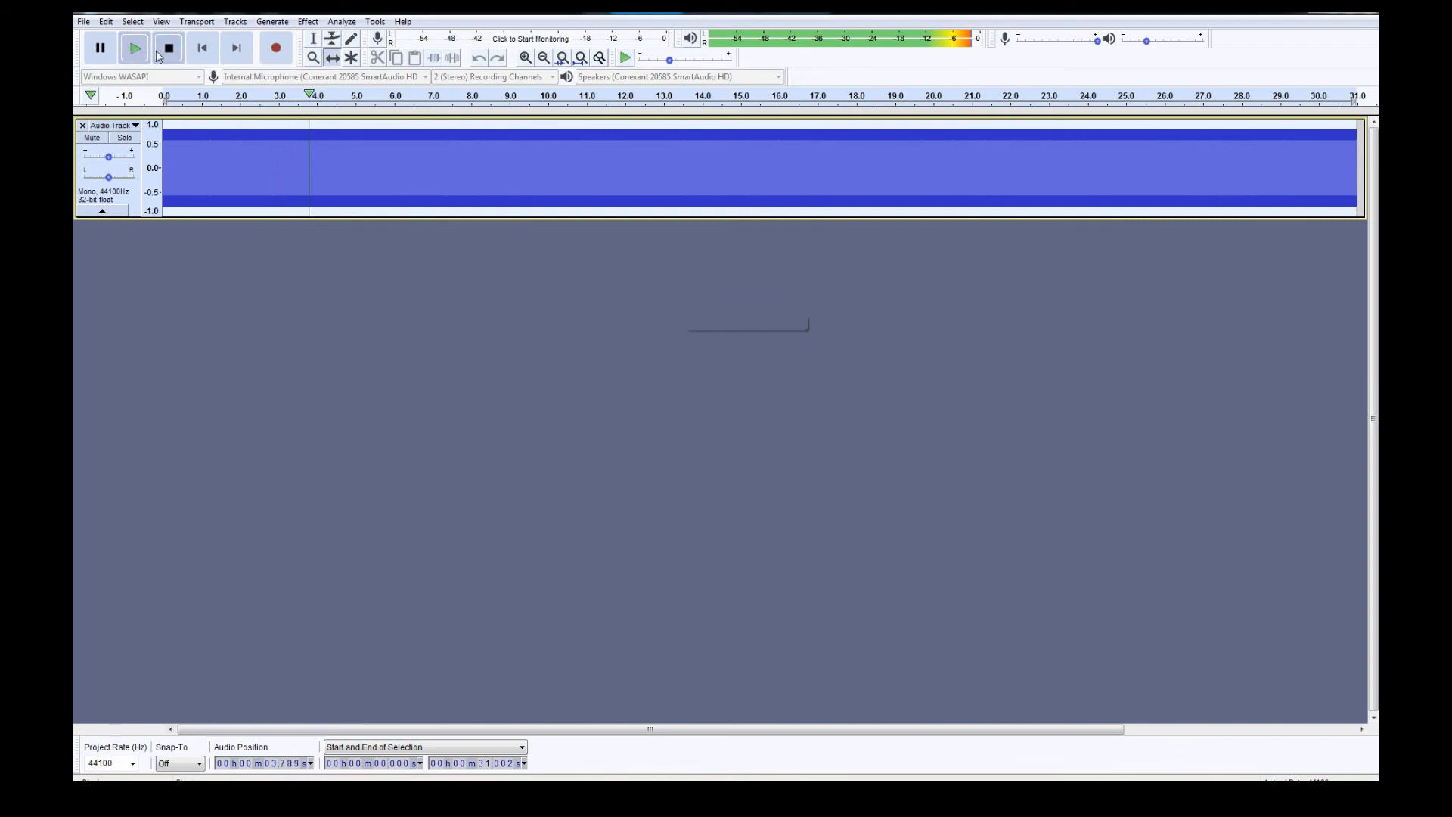
left_click(165, 50)
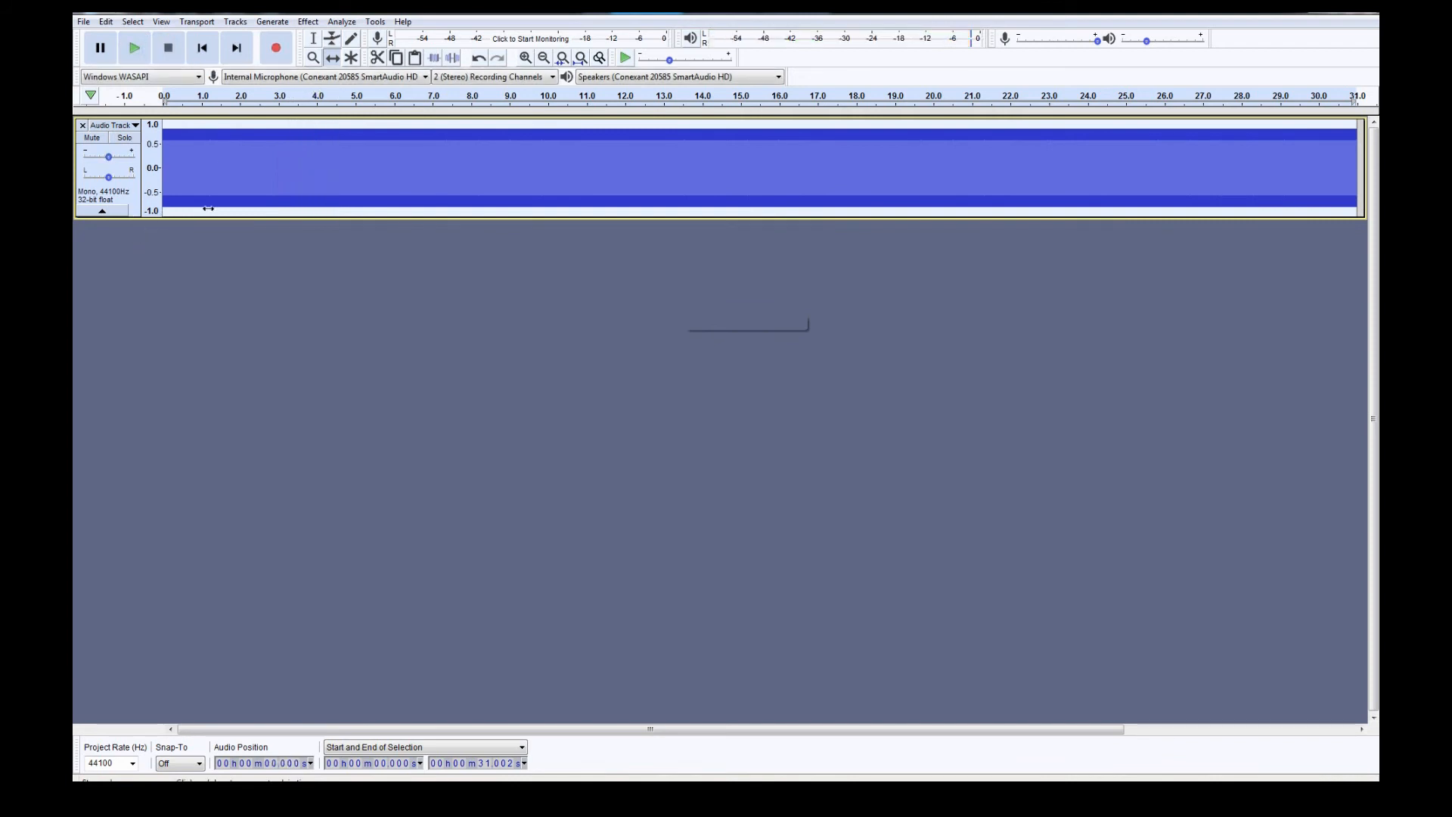
scroll(219, 168, "up", 2)
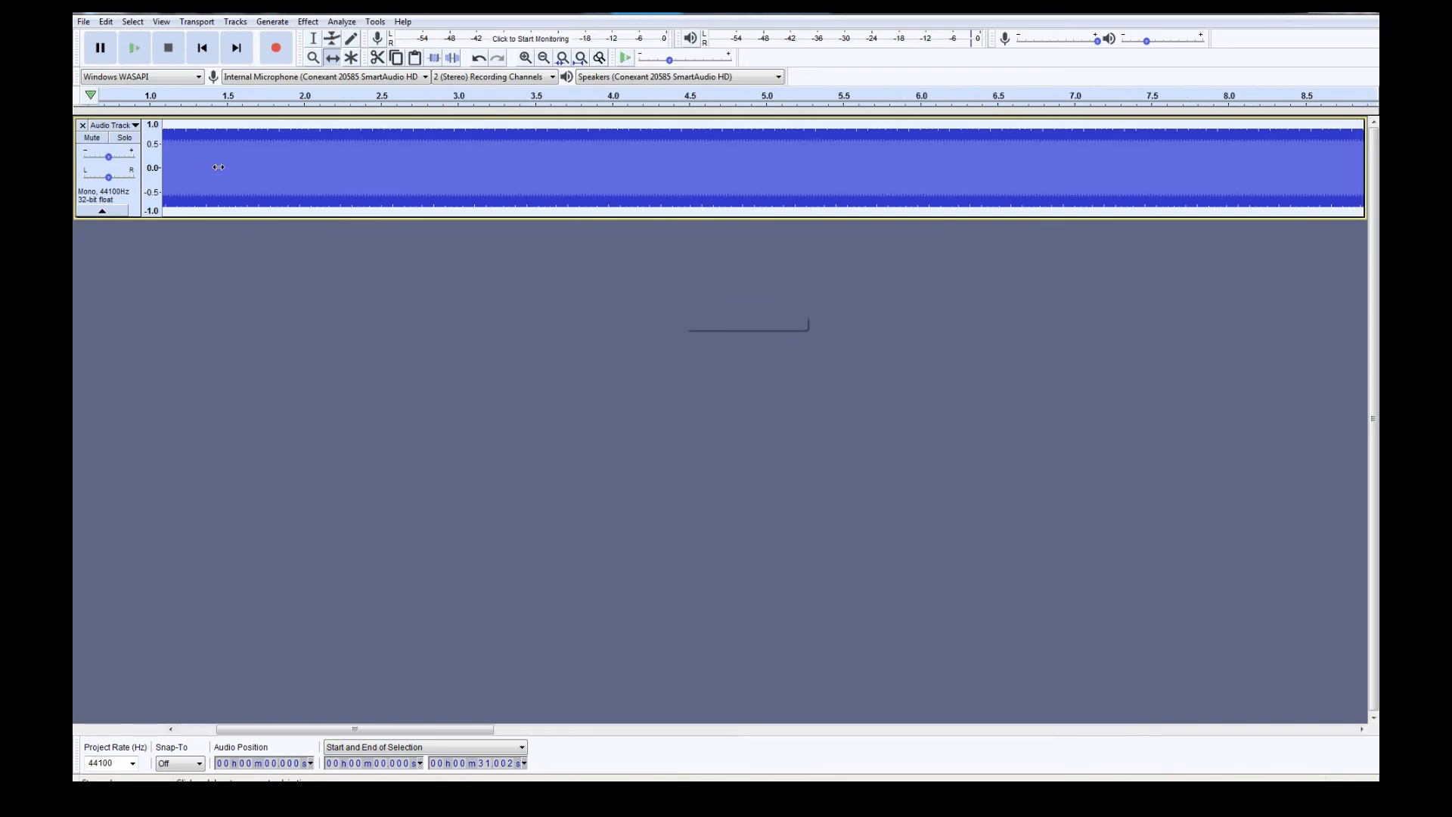
scroll(218, 167, "up", 3)
scroll(219, 167, "up", 3)
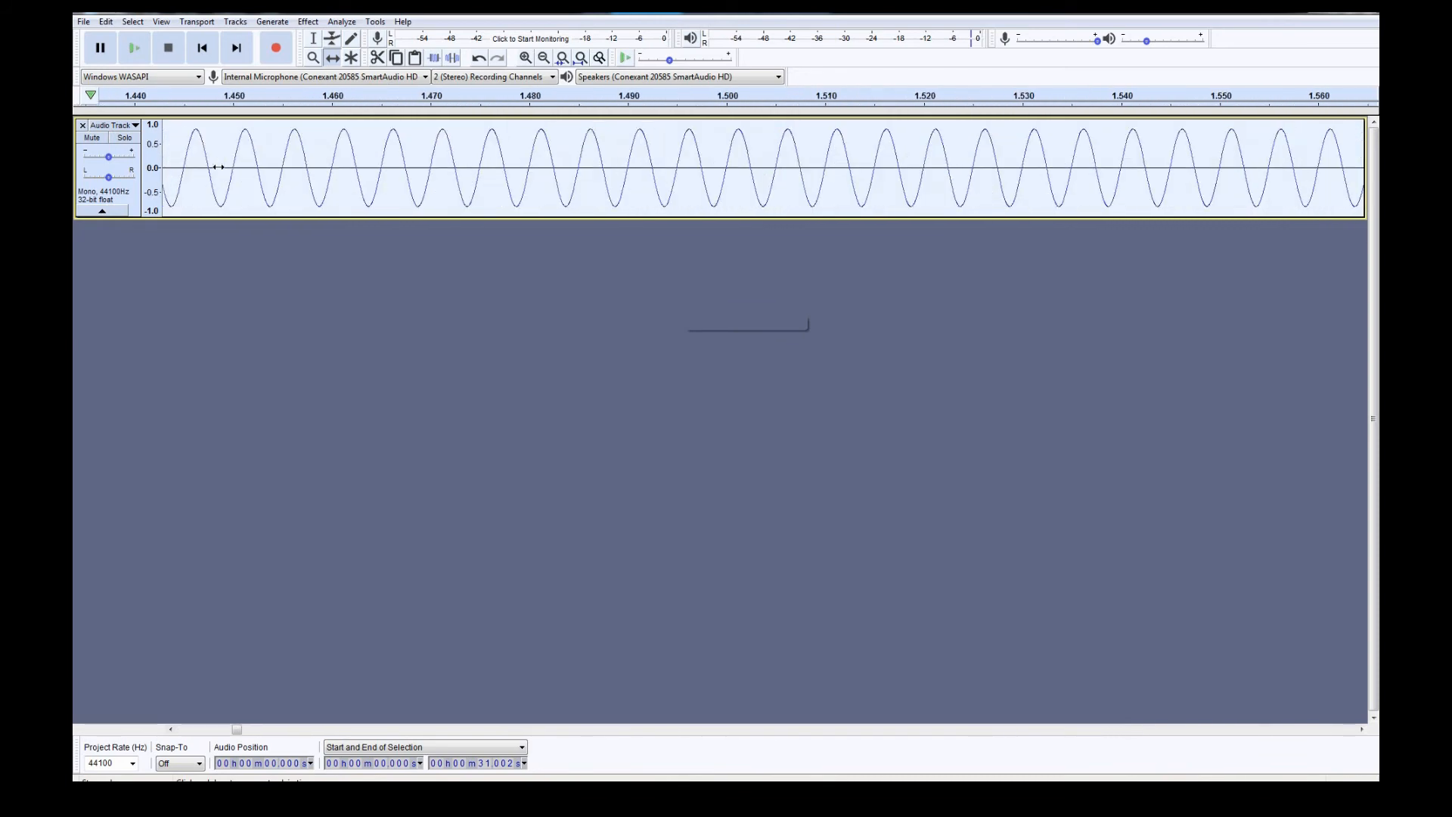
scroll(219, 168, "up", 1)
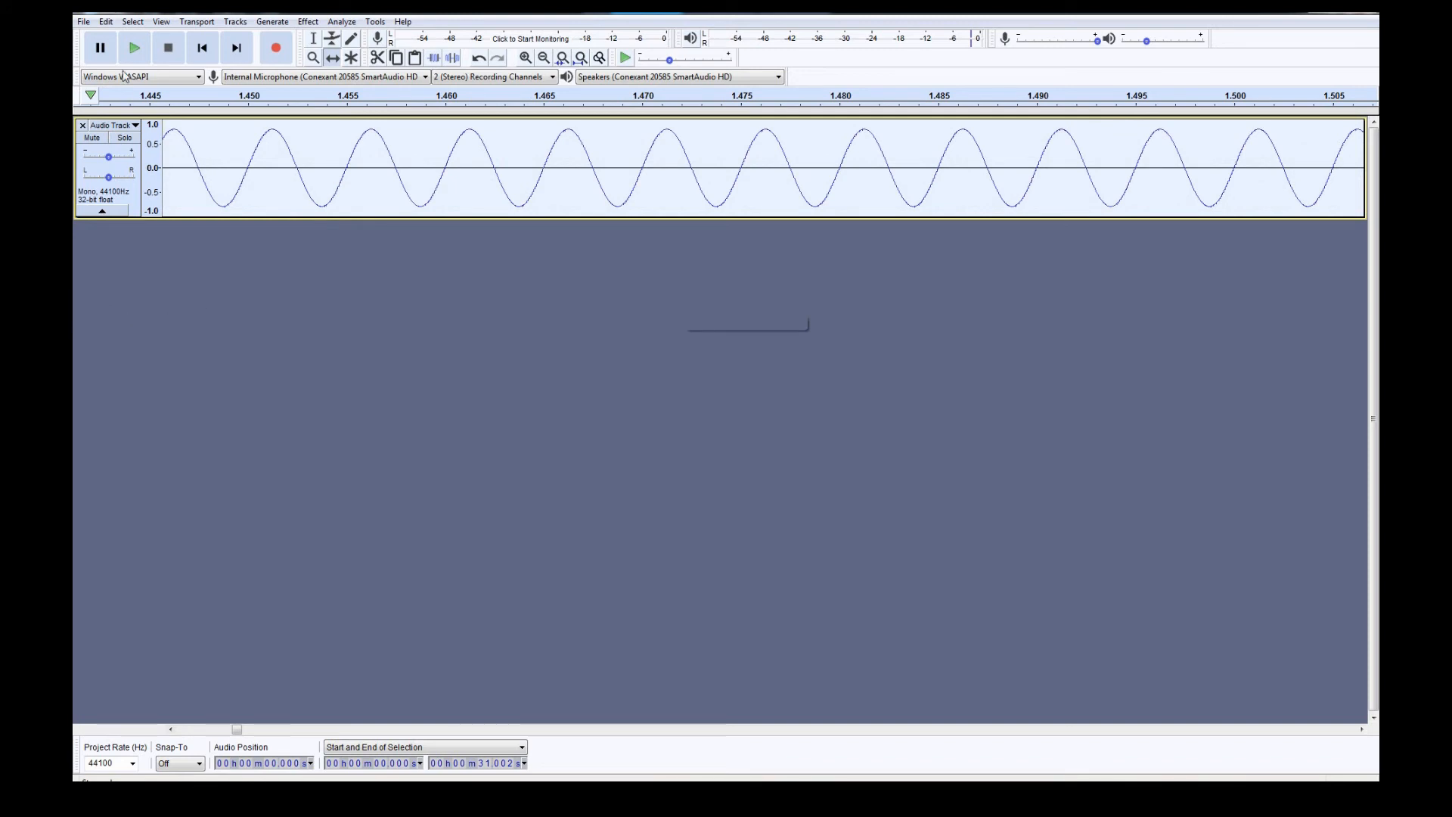
- Duplicate the tone track and briefly play both identical tracks together, returning to the start of the project
left_click(106, 24)
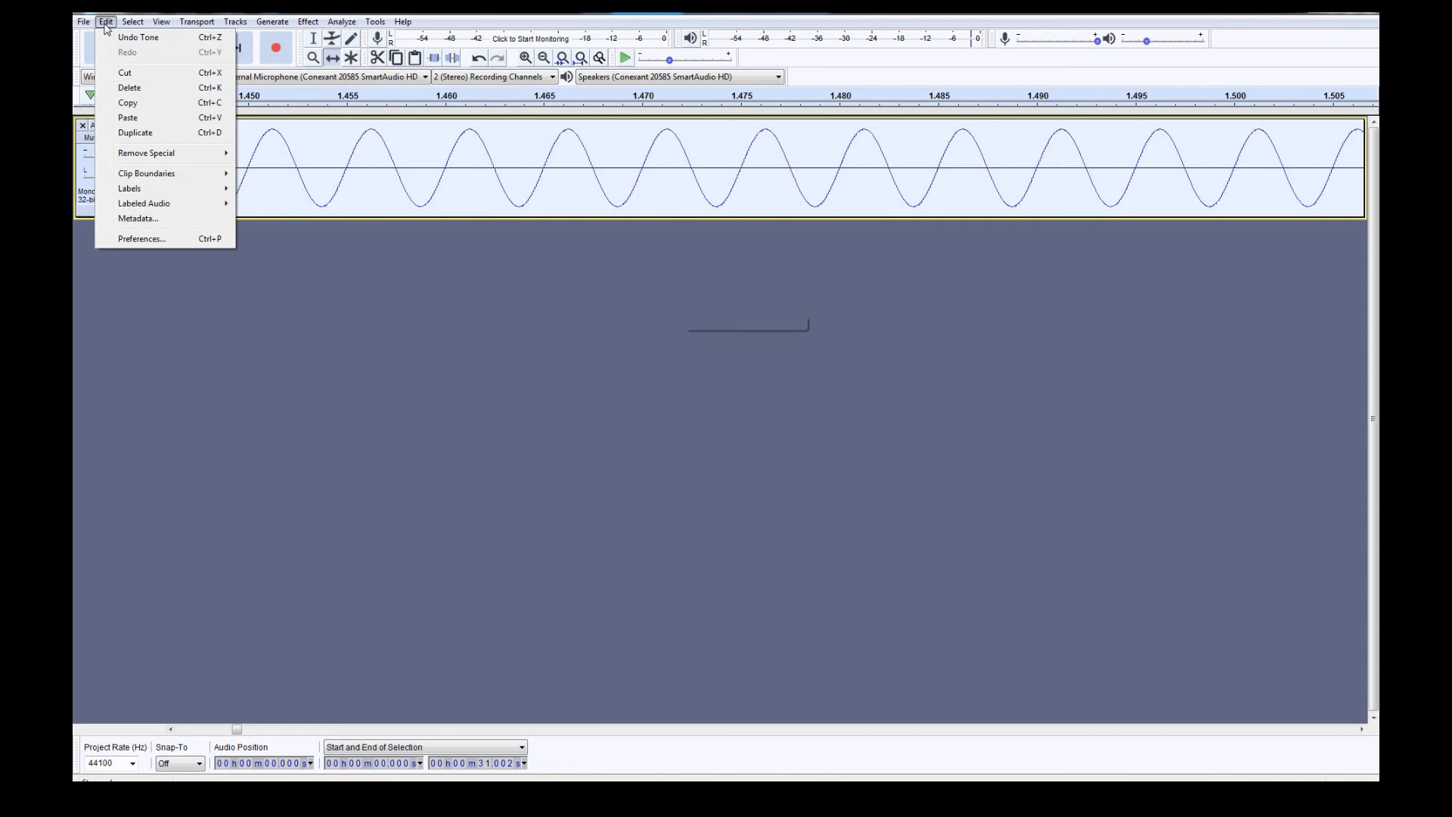
left_click(130, 135)
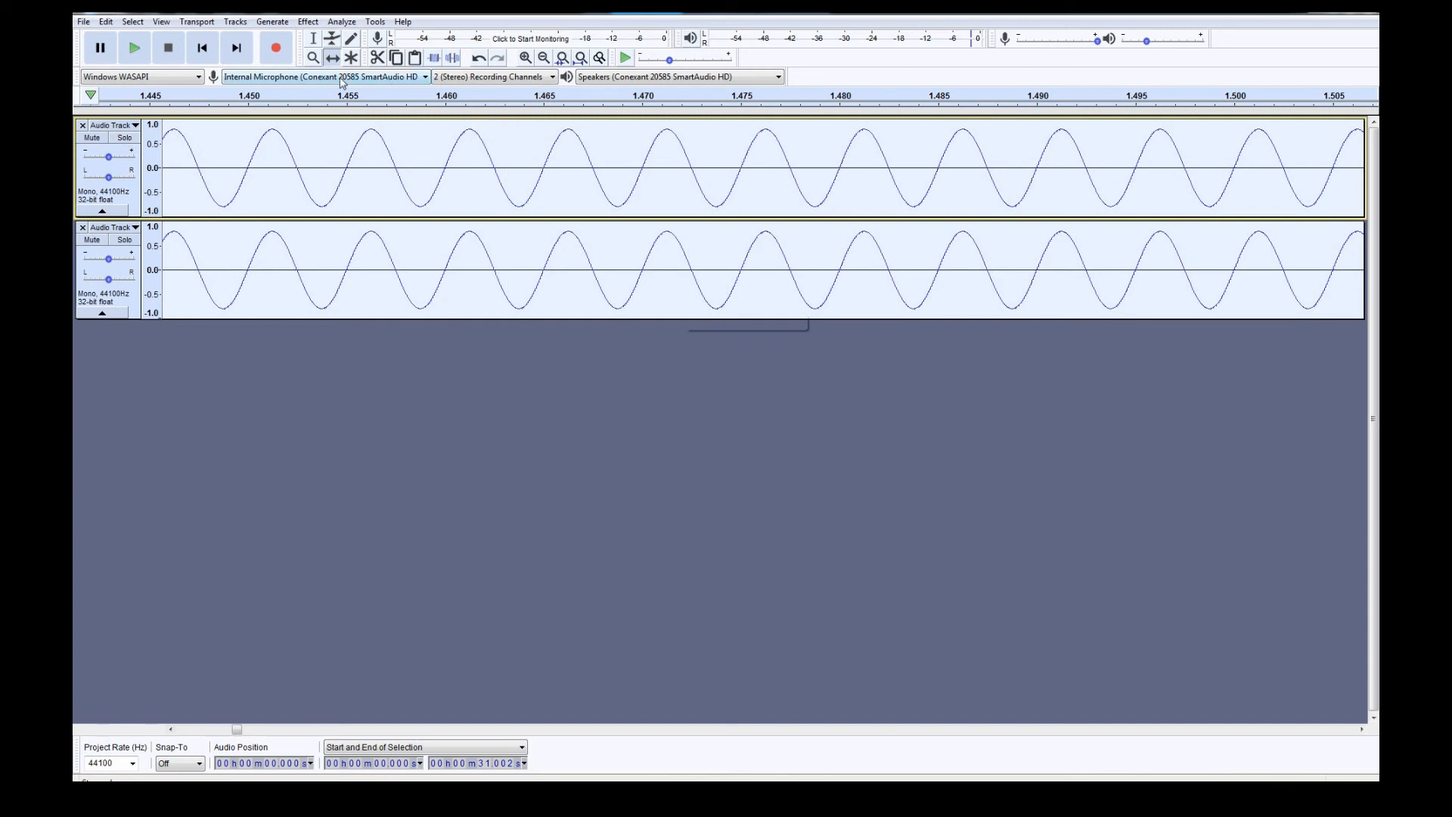
left_click(134, 49)
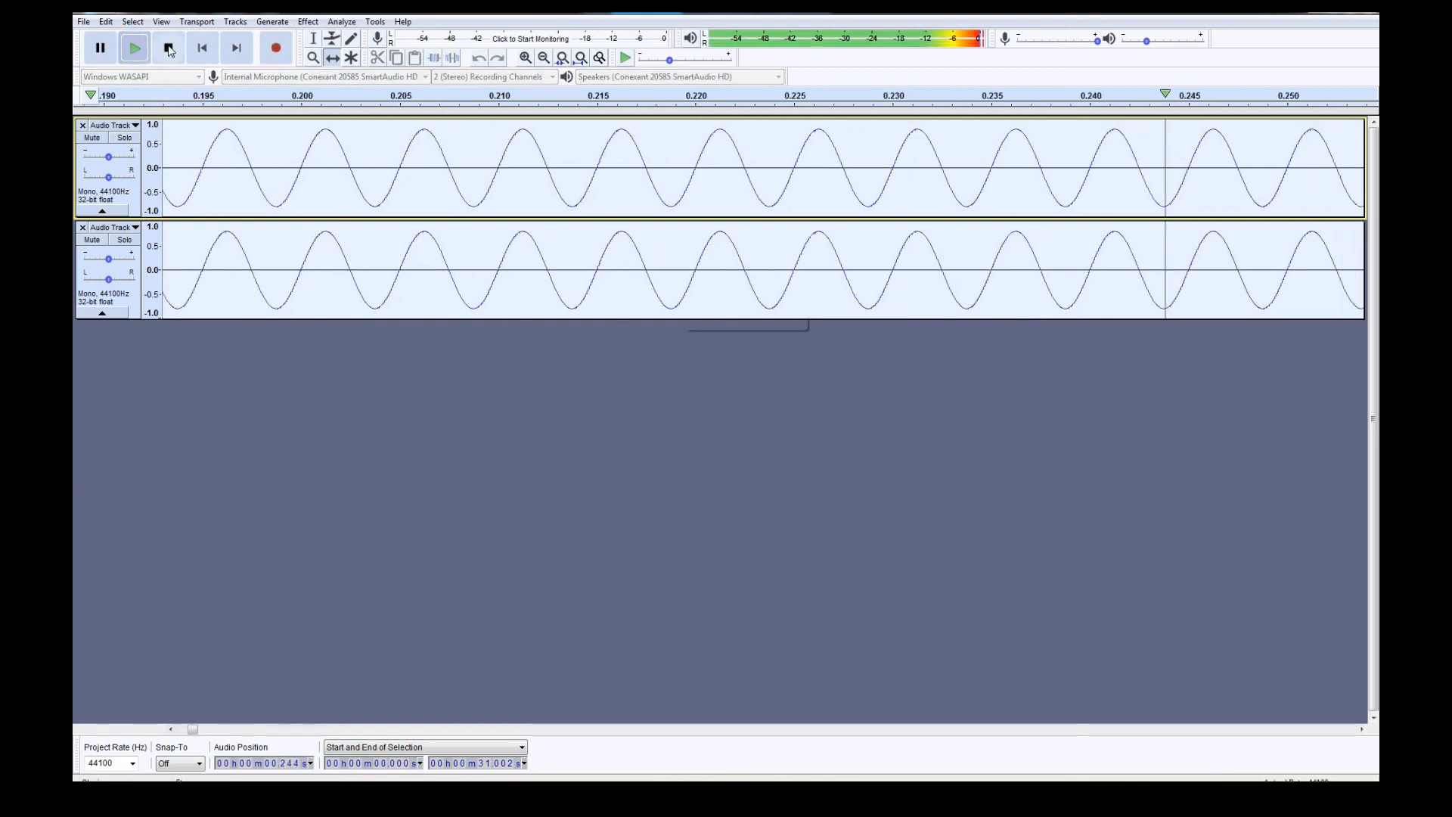
left_click(169, 48)
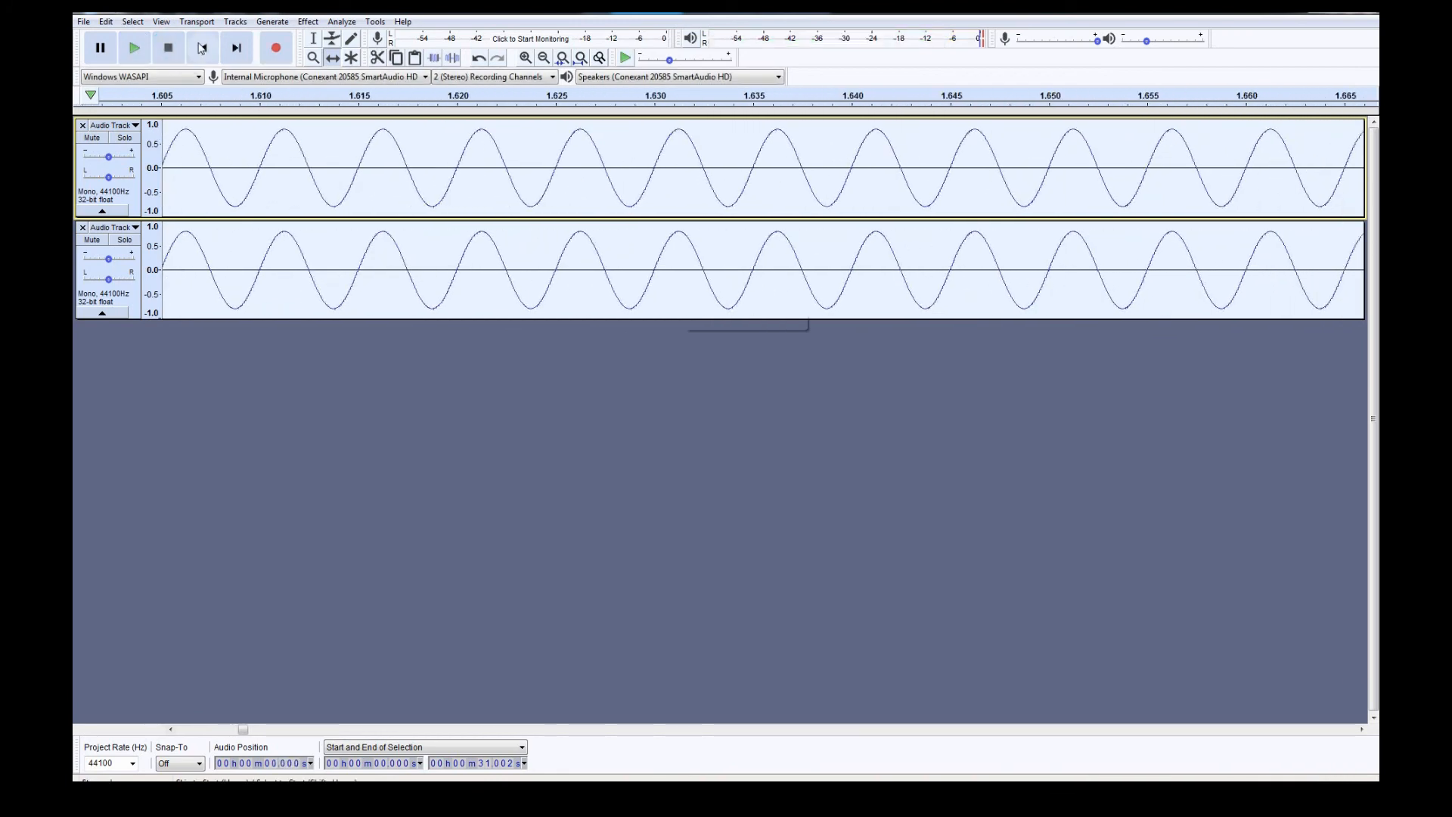
left_click(202, 47)
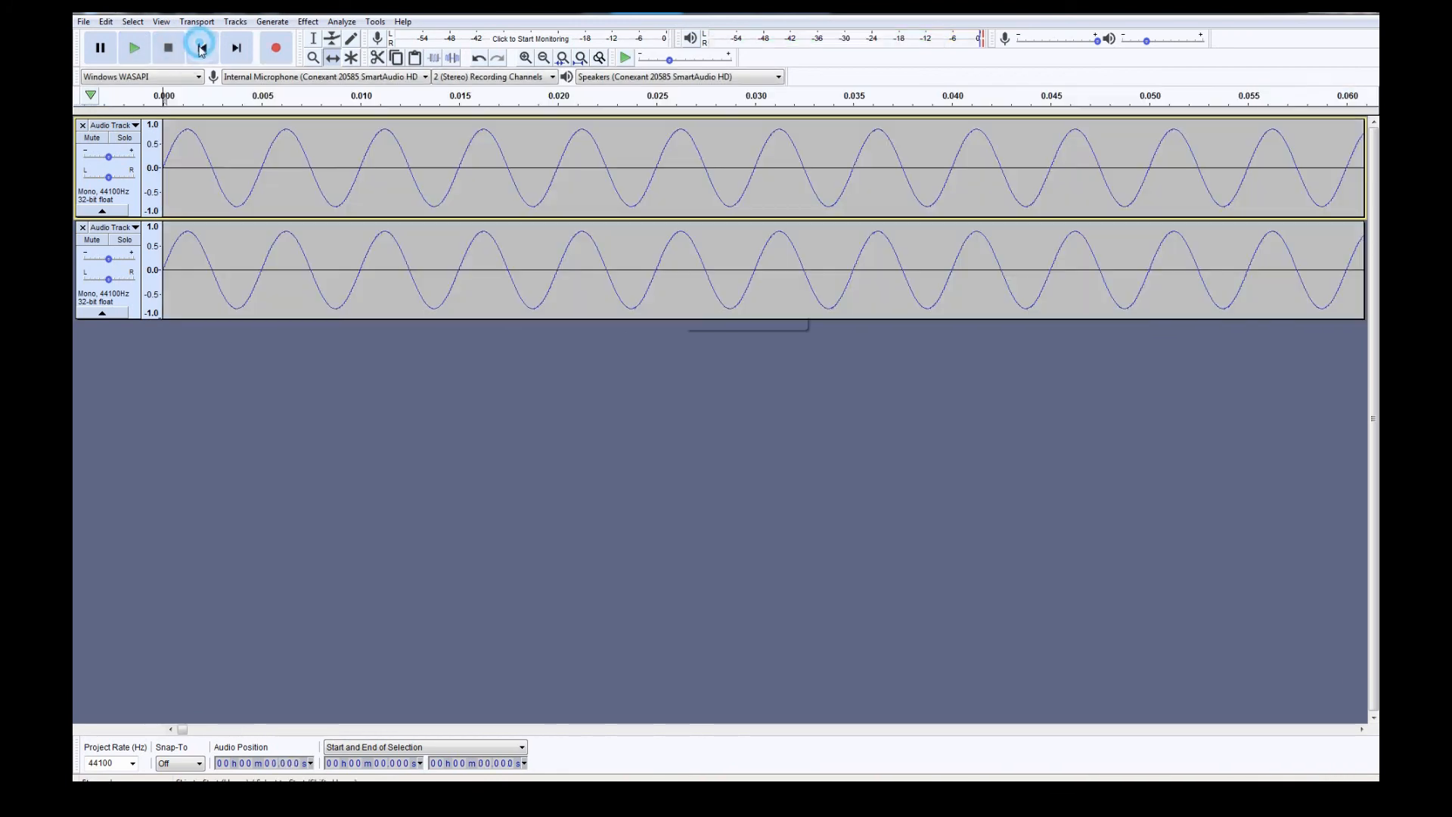
left_click(192, 361)
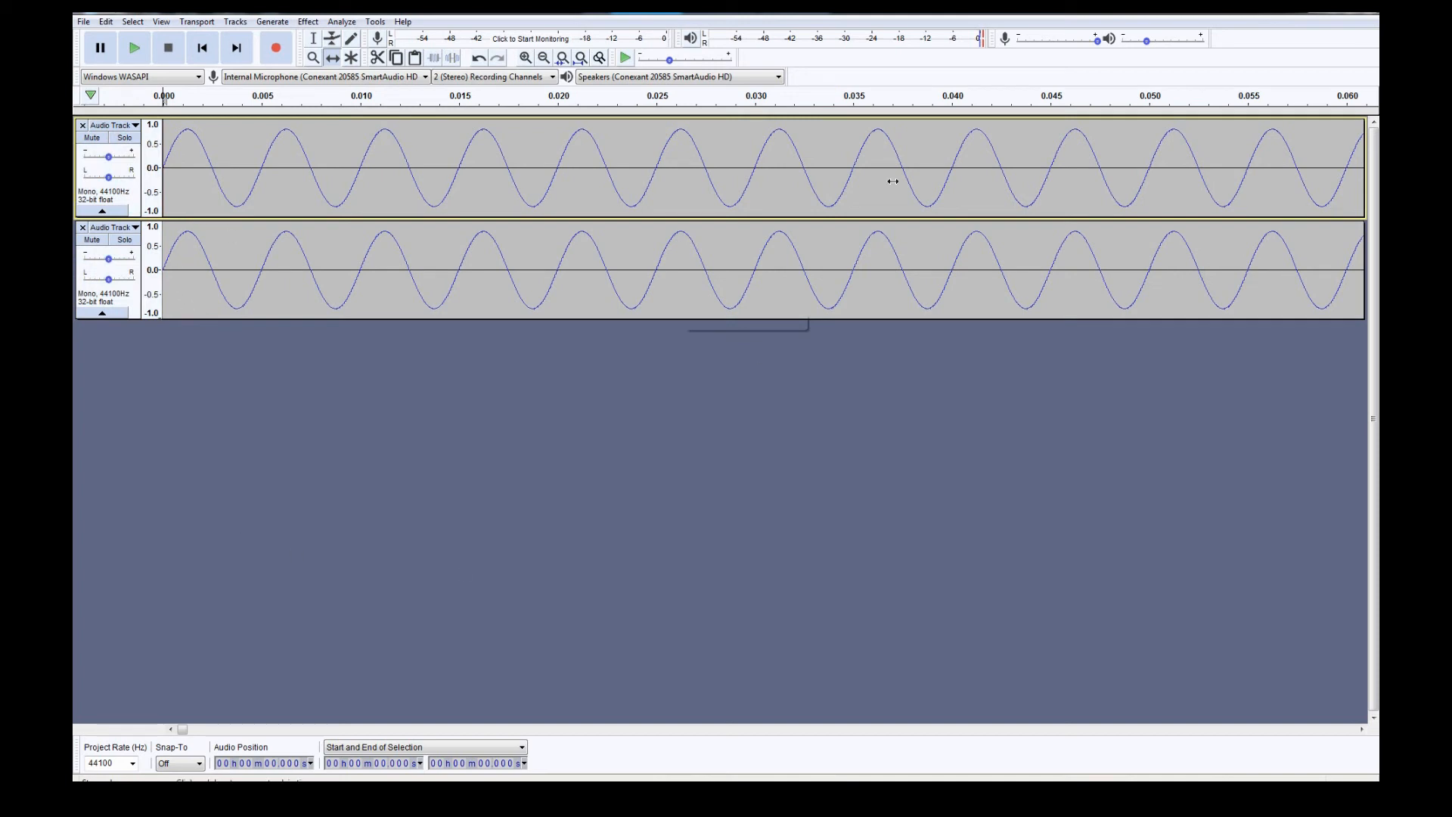
- Use the Time Shift Tool to move the second track about 0.001 seconds later than the first
left_click(317, 43)
left_click(332, 39)
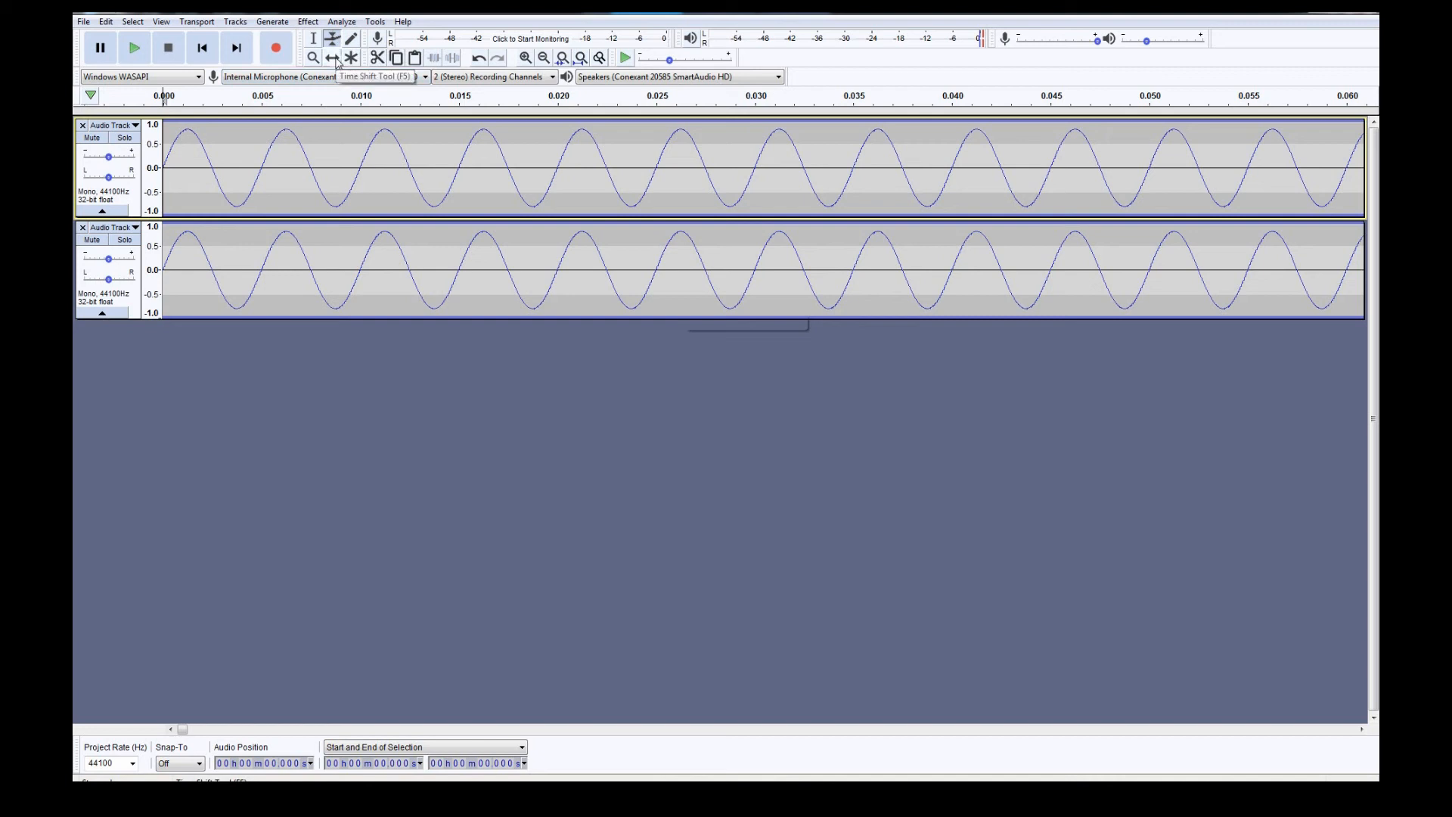
left_click(334, 59)
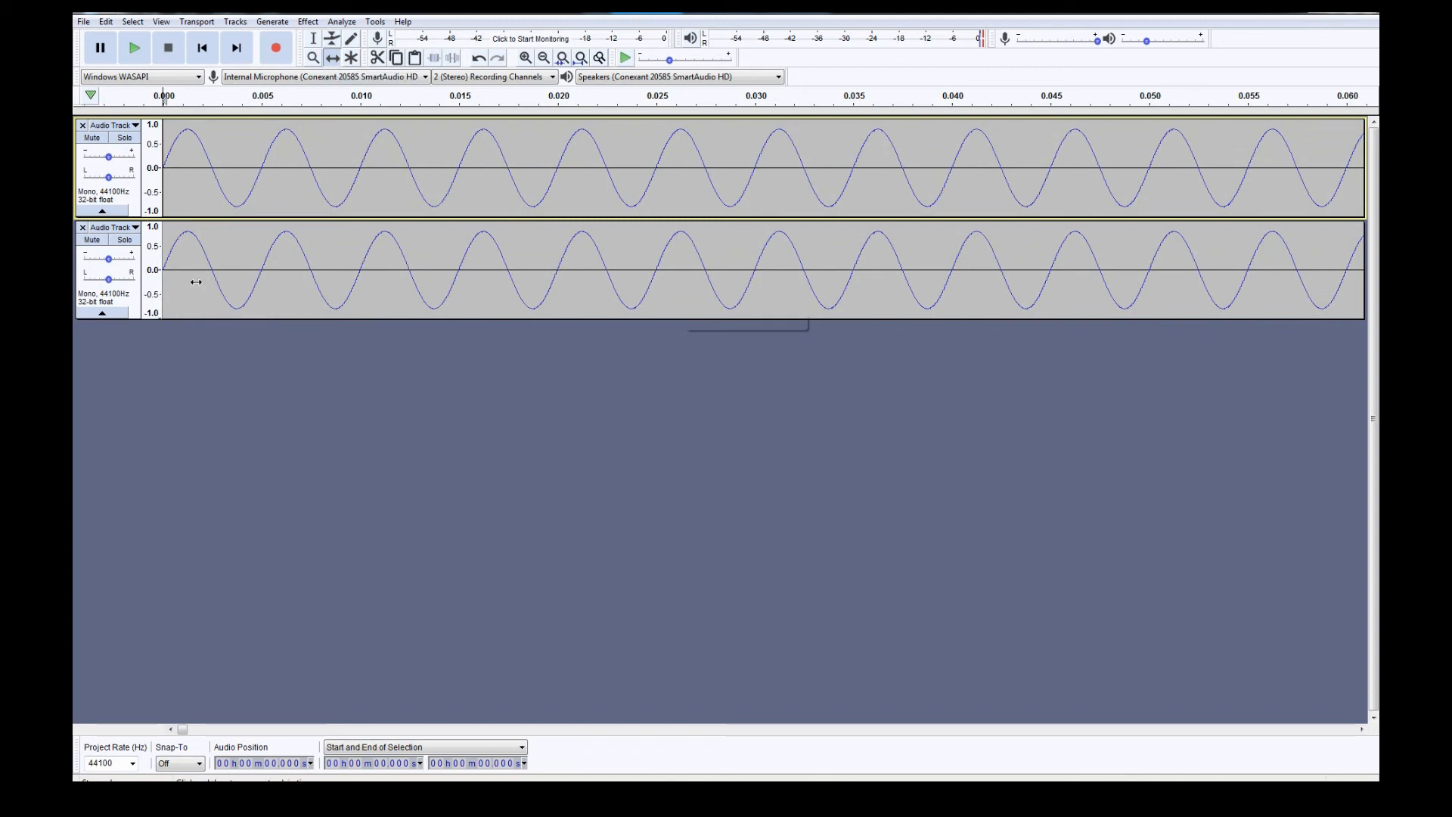
left_click_drag(196, 281, 214, 281)
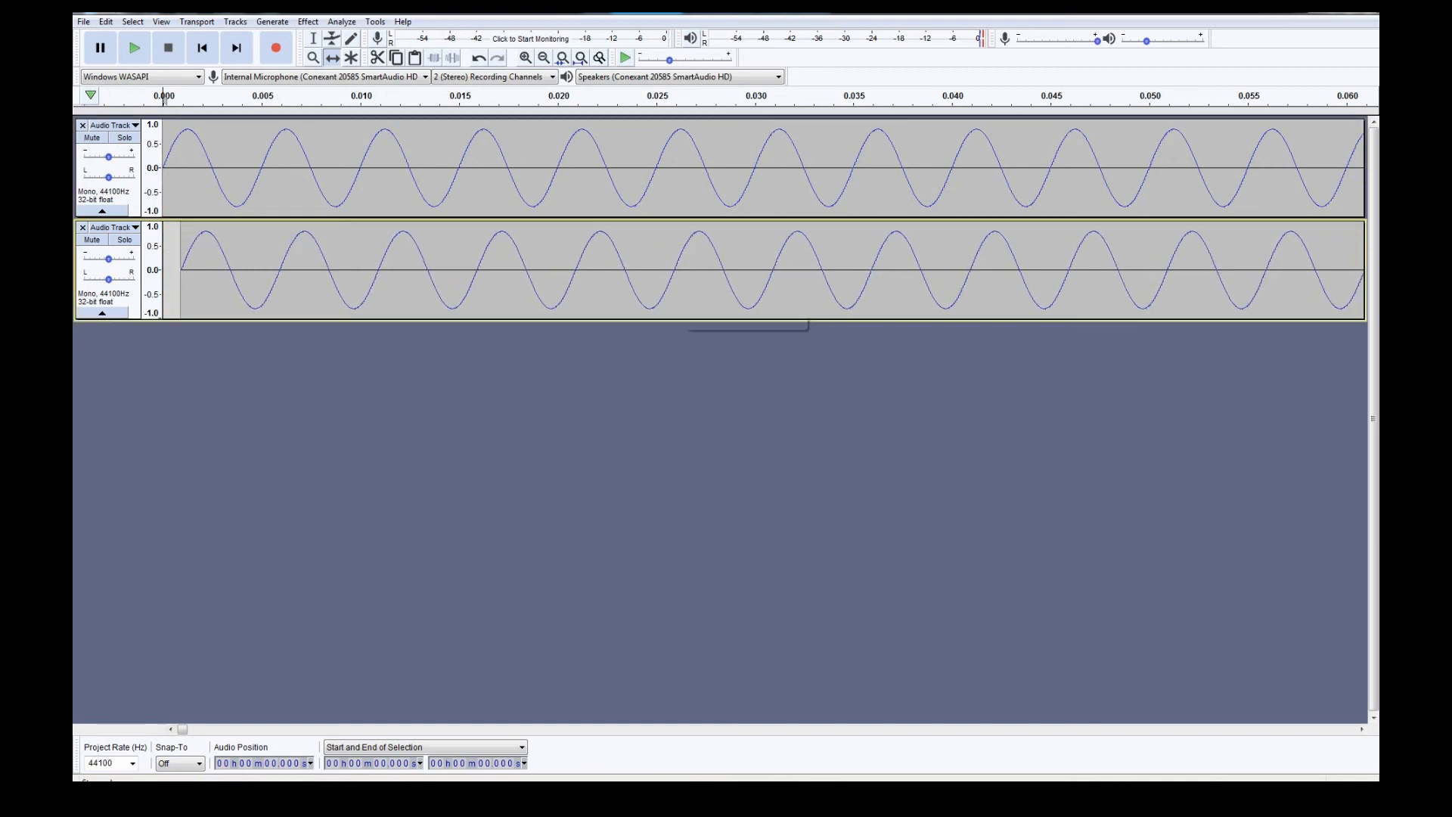
- Play the two offset tracks together briefly and return to the start of the project
left_click(136, 49)
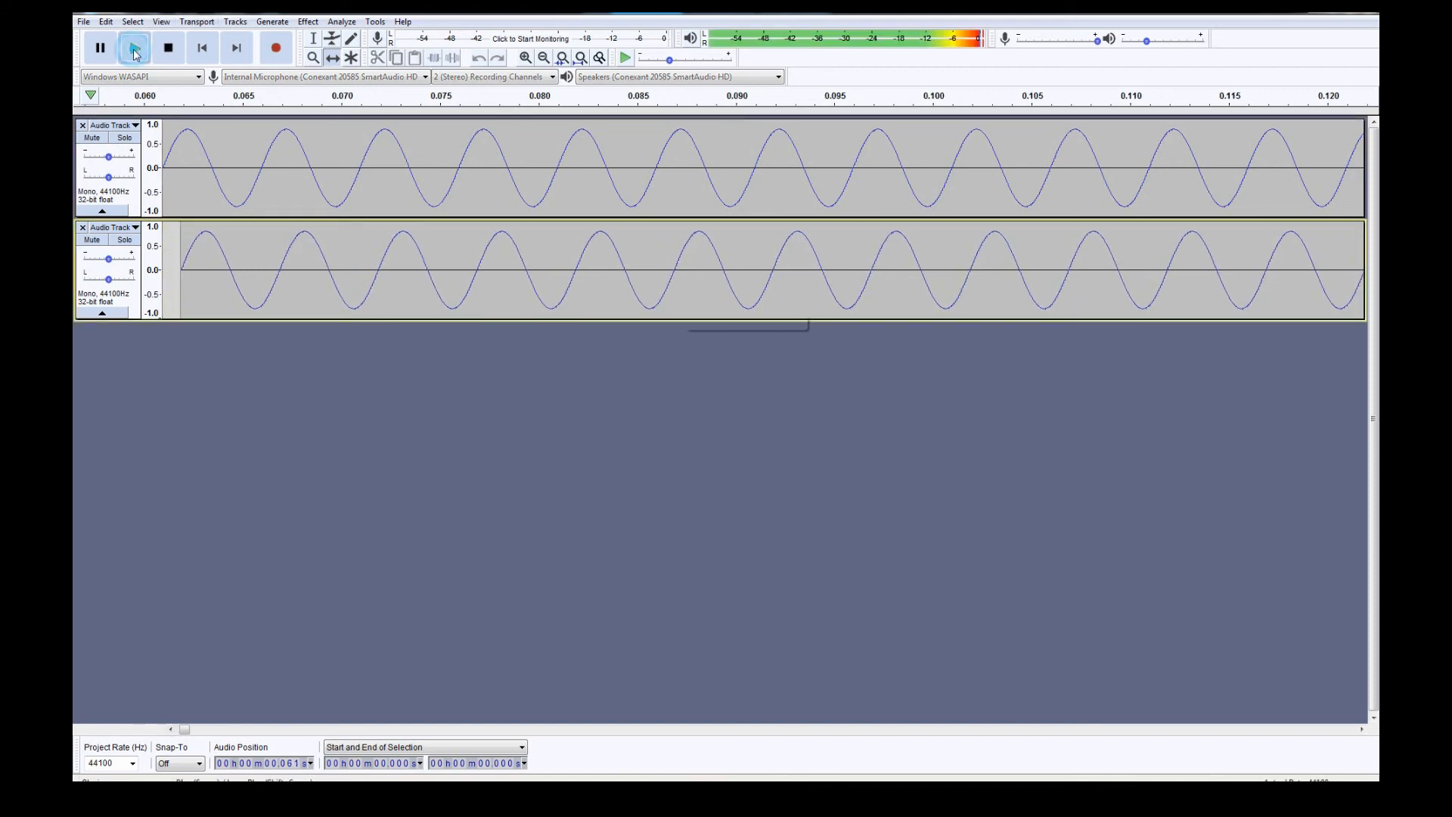
left_click(168, 48)
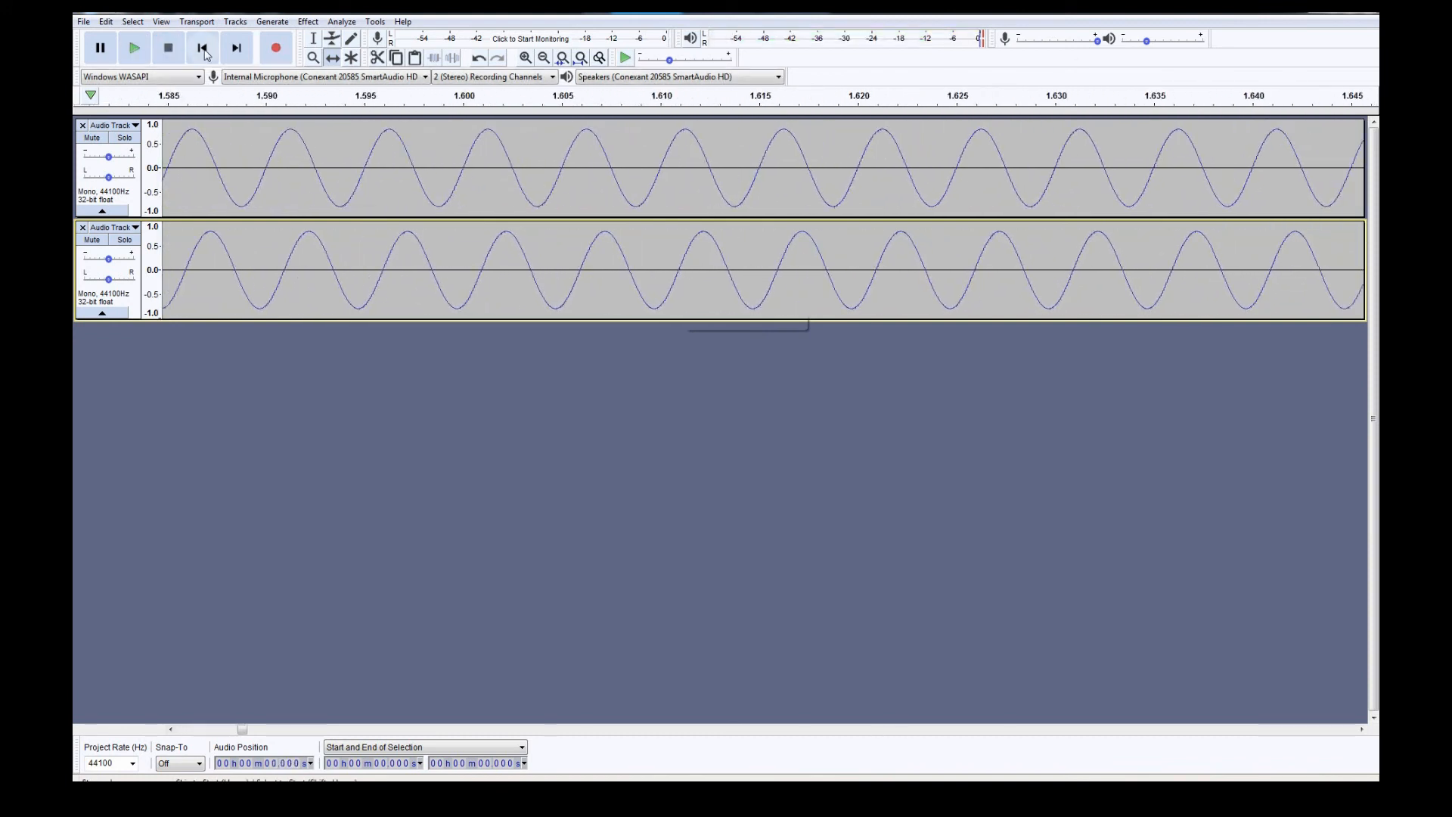
left_click(202, 49)
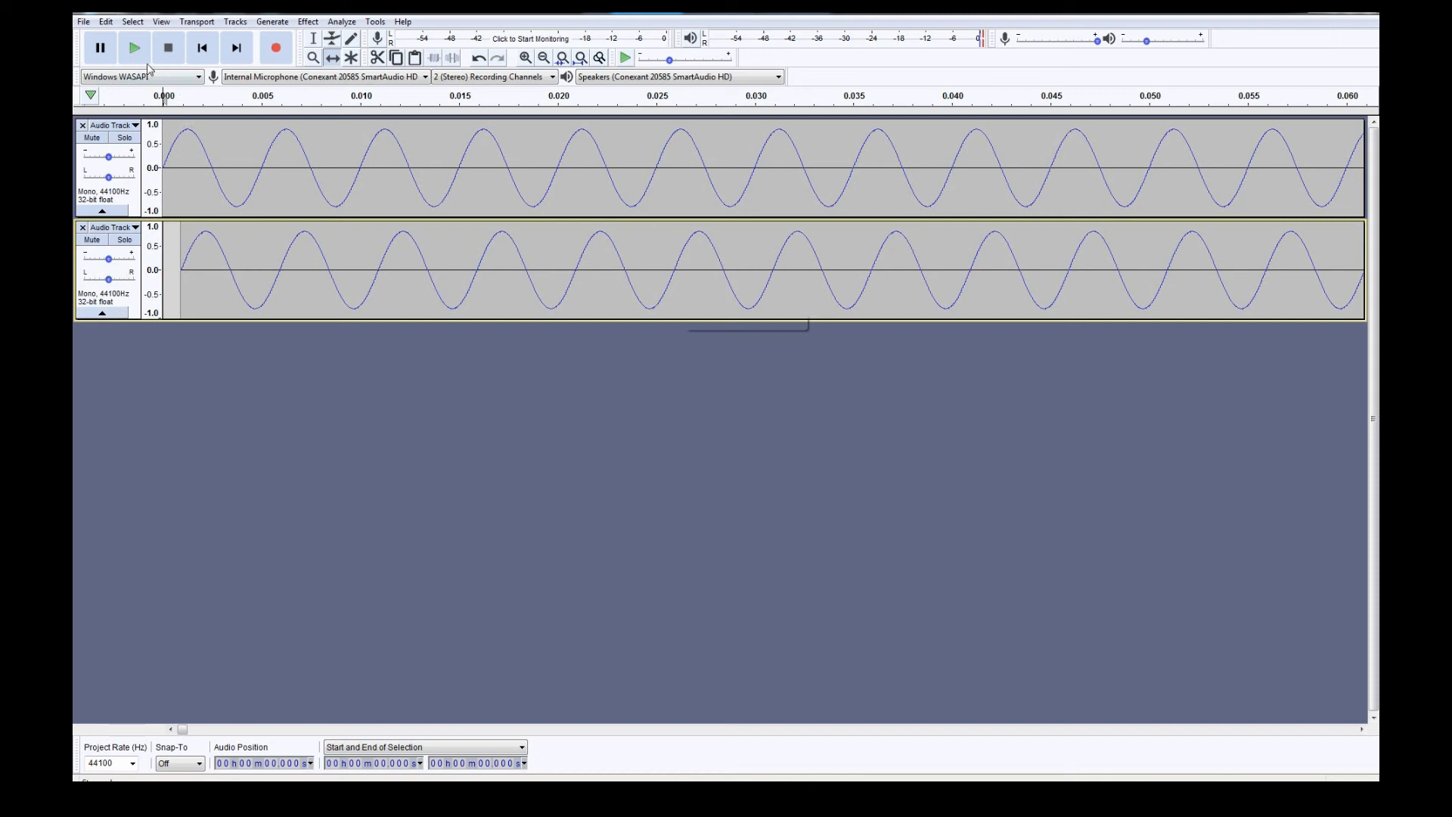
key("space")
- Select all audio, mix and render both tracks to a new track, and enlarge the mixed track's height
key("ctrl+a")
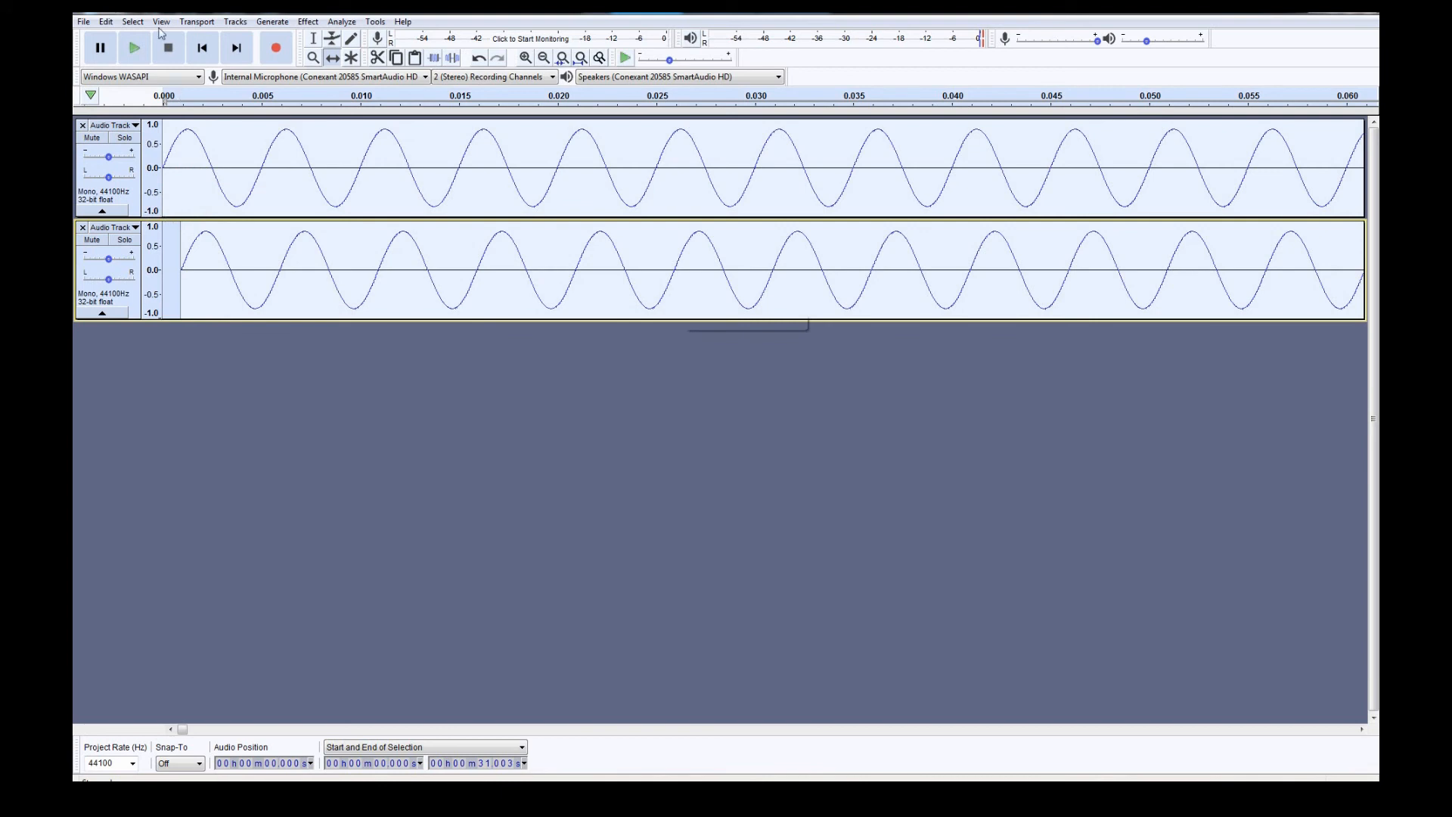
left_click(138, 23)
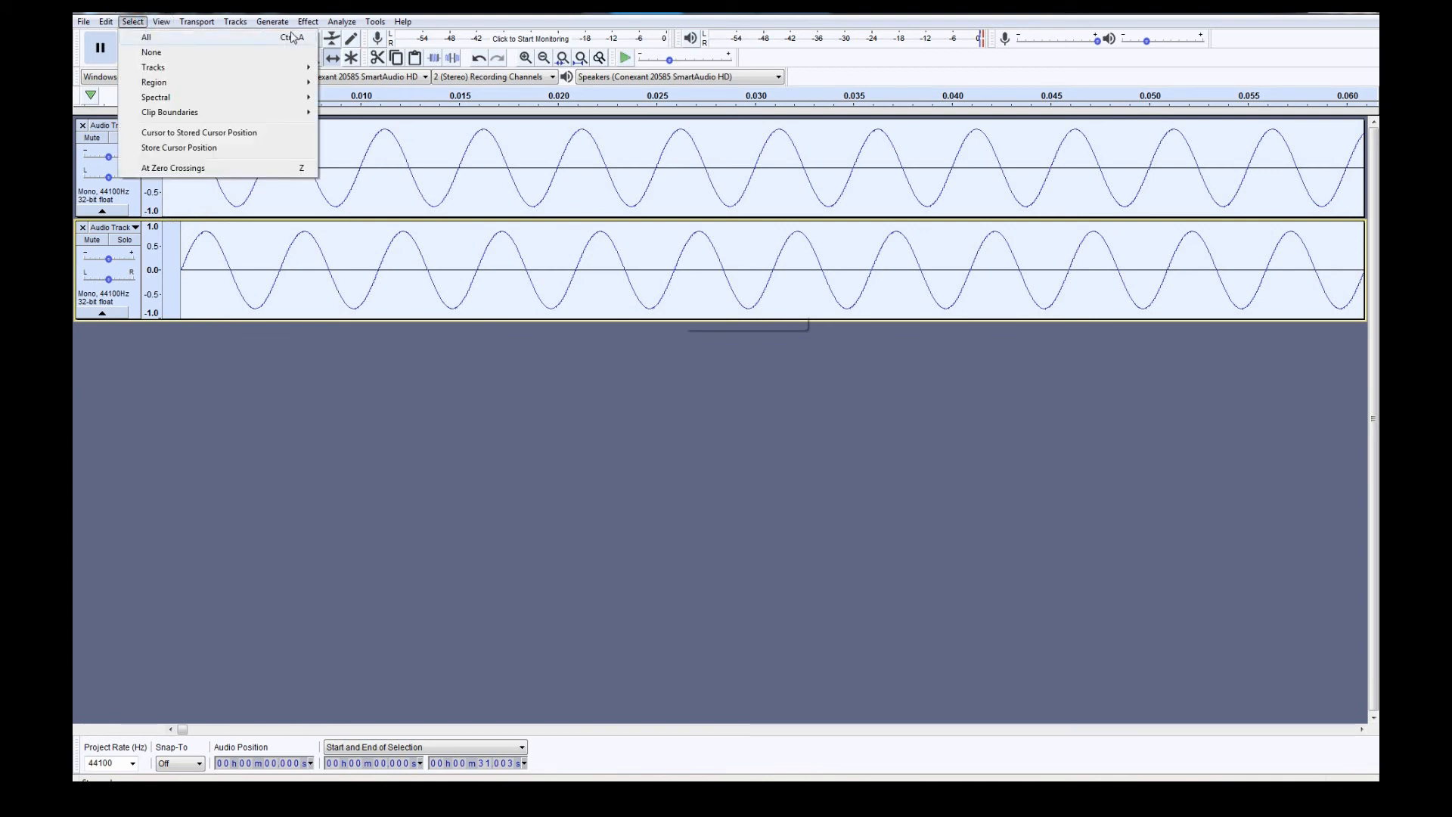
left_click(482, 19)
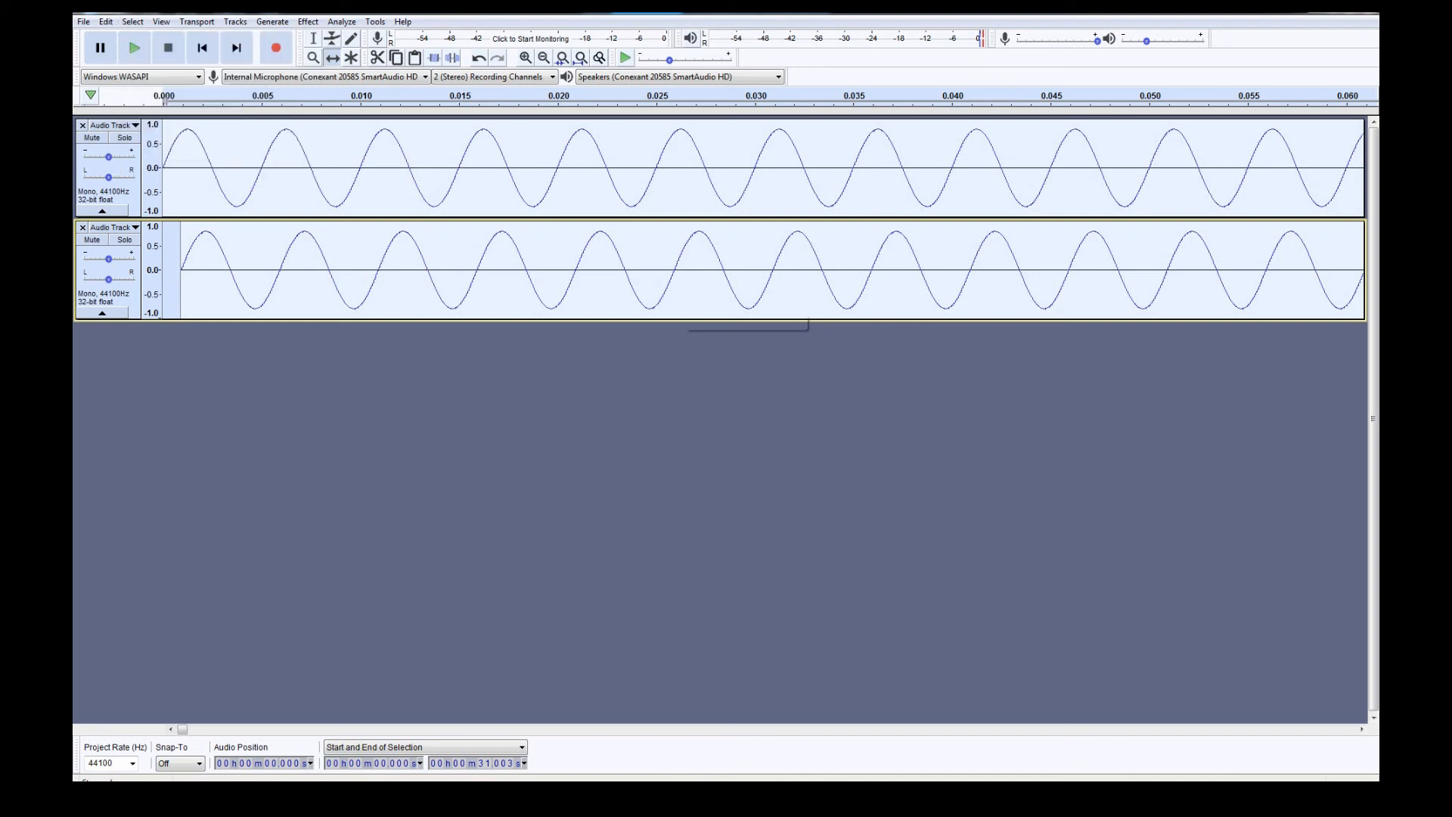
left_click(236, 21)
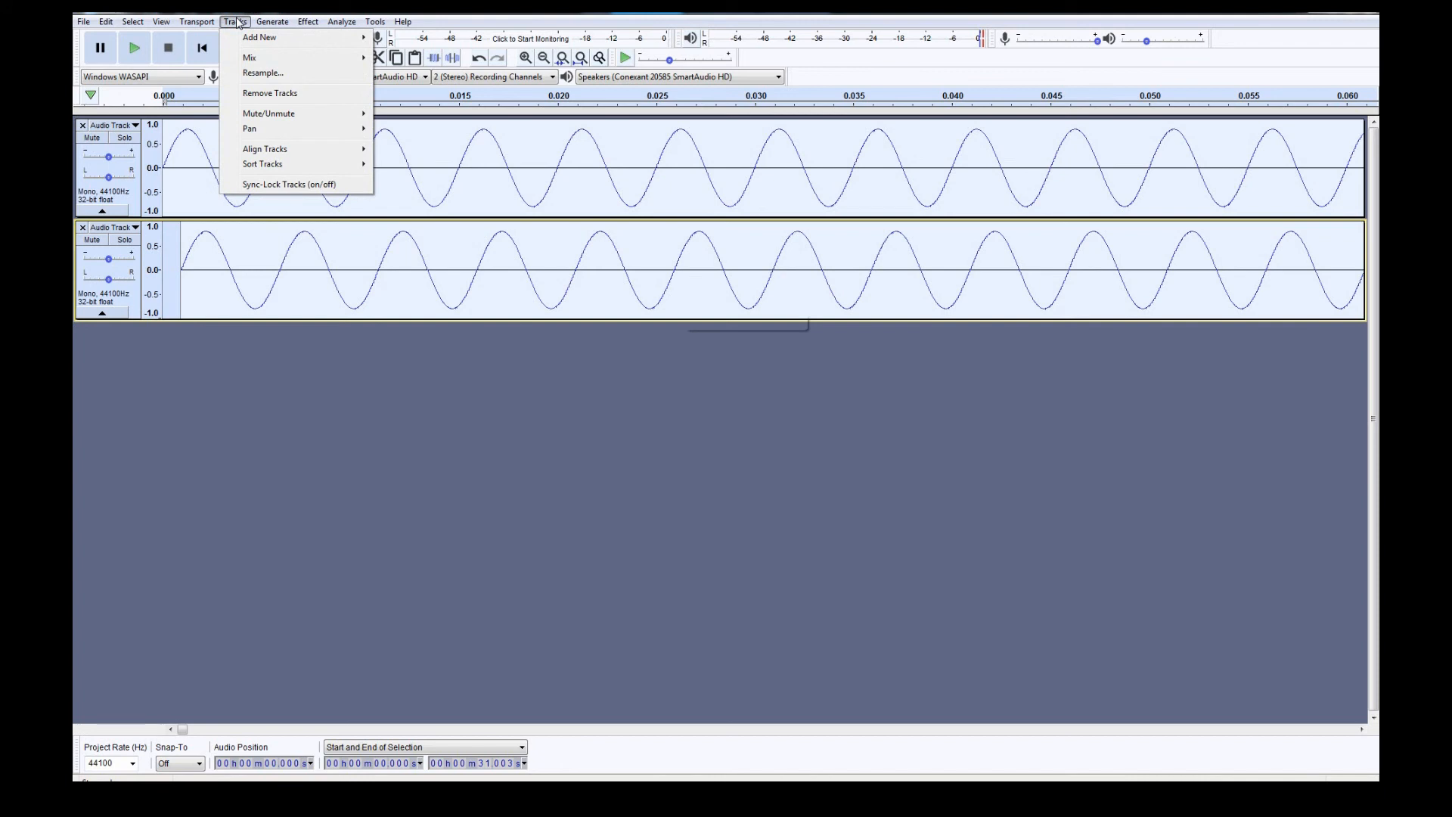
mouse_move(255, 62)
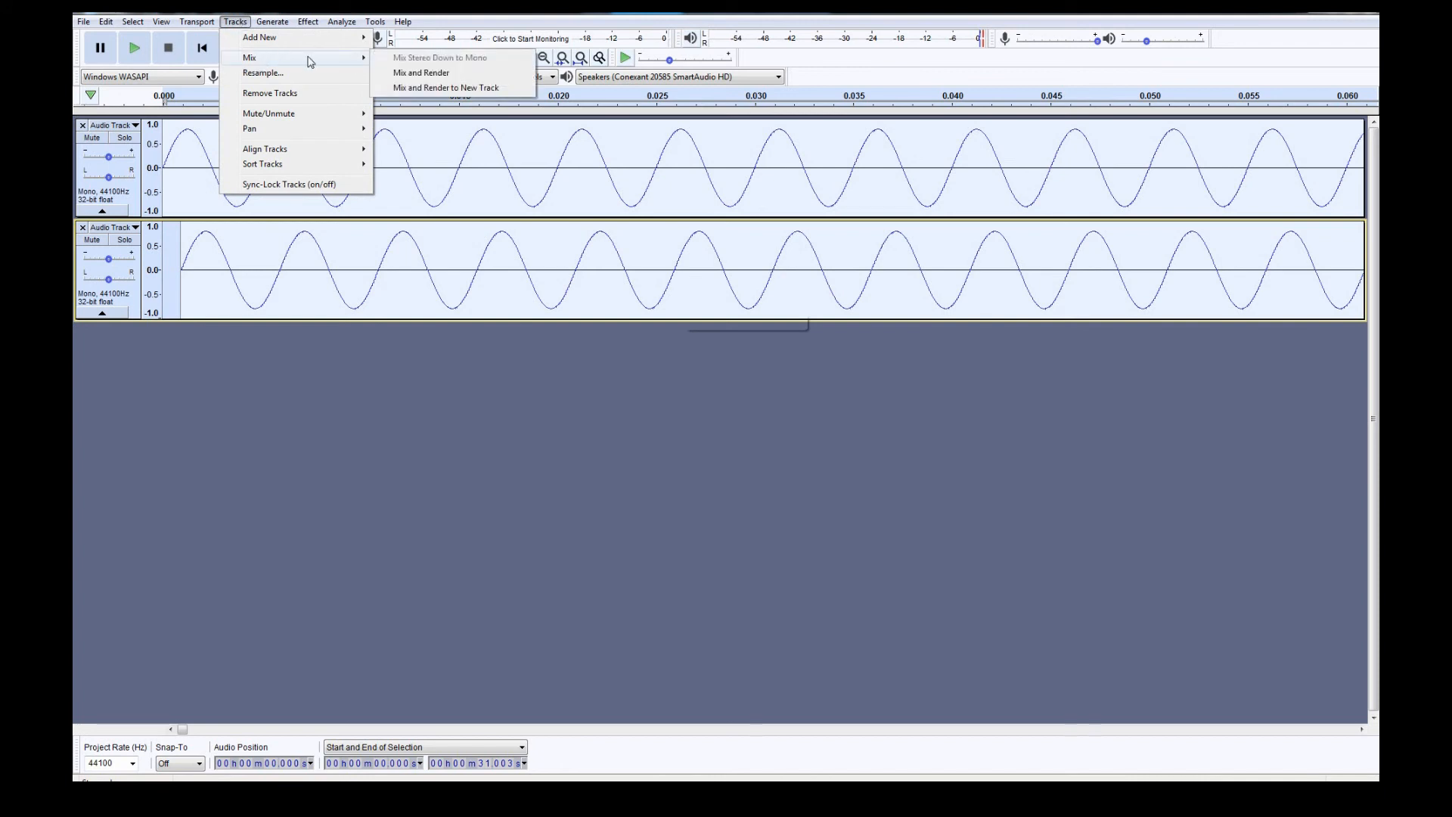
left_click(454, 89)
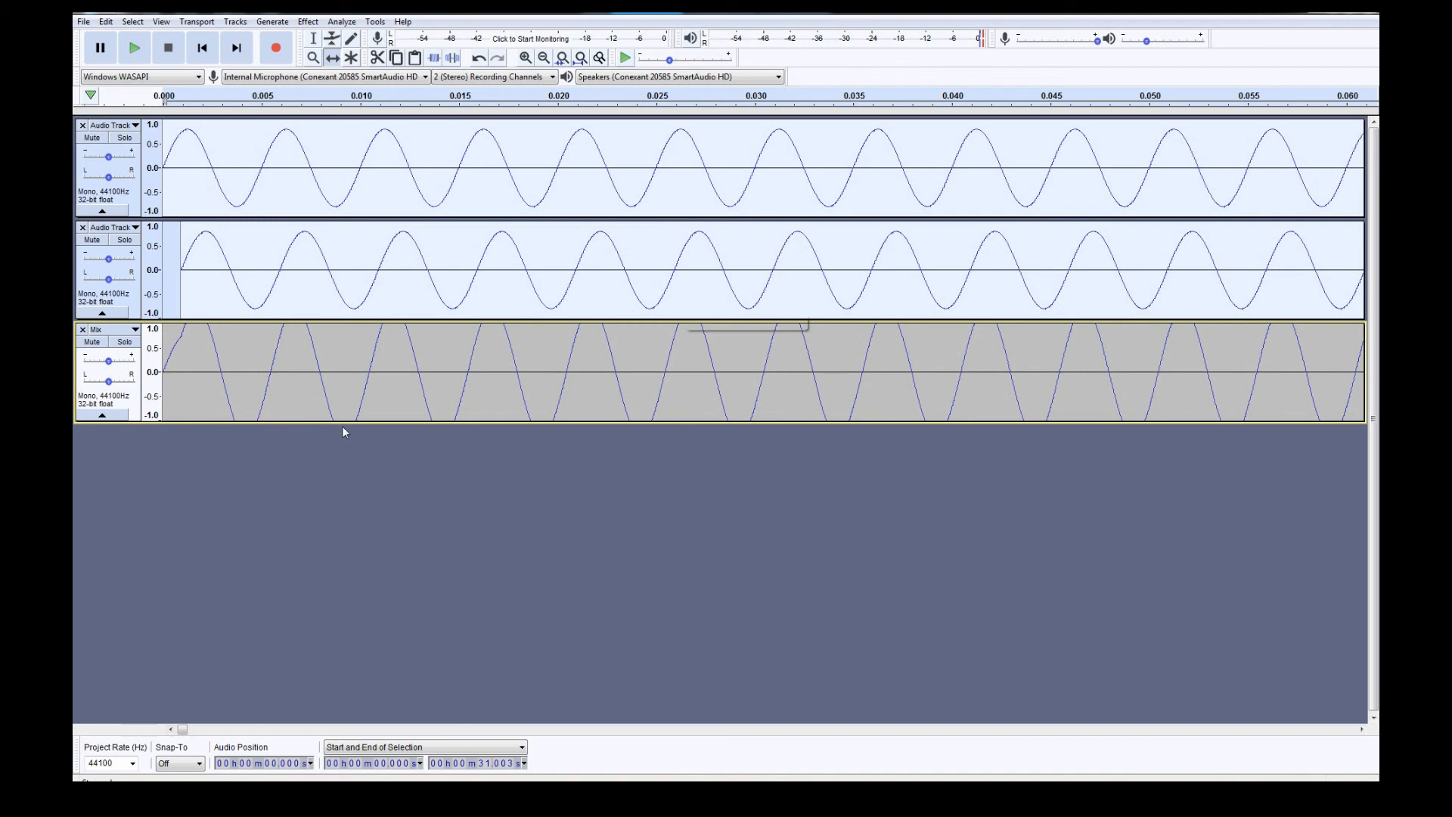
left_click_drag(342, 422, 346, 603)
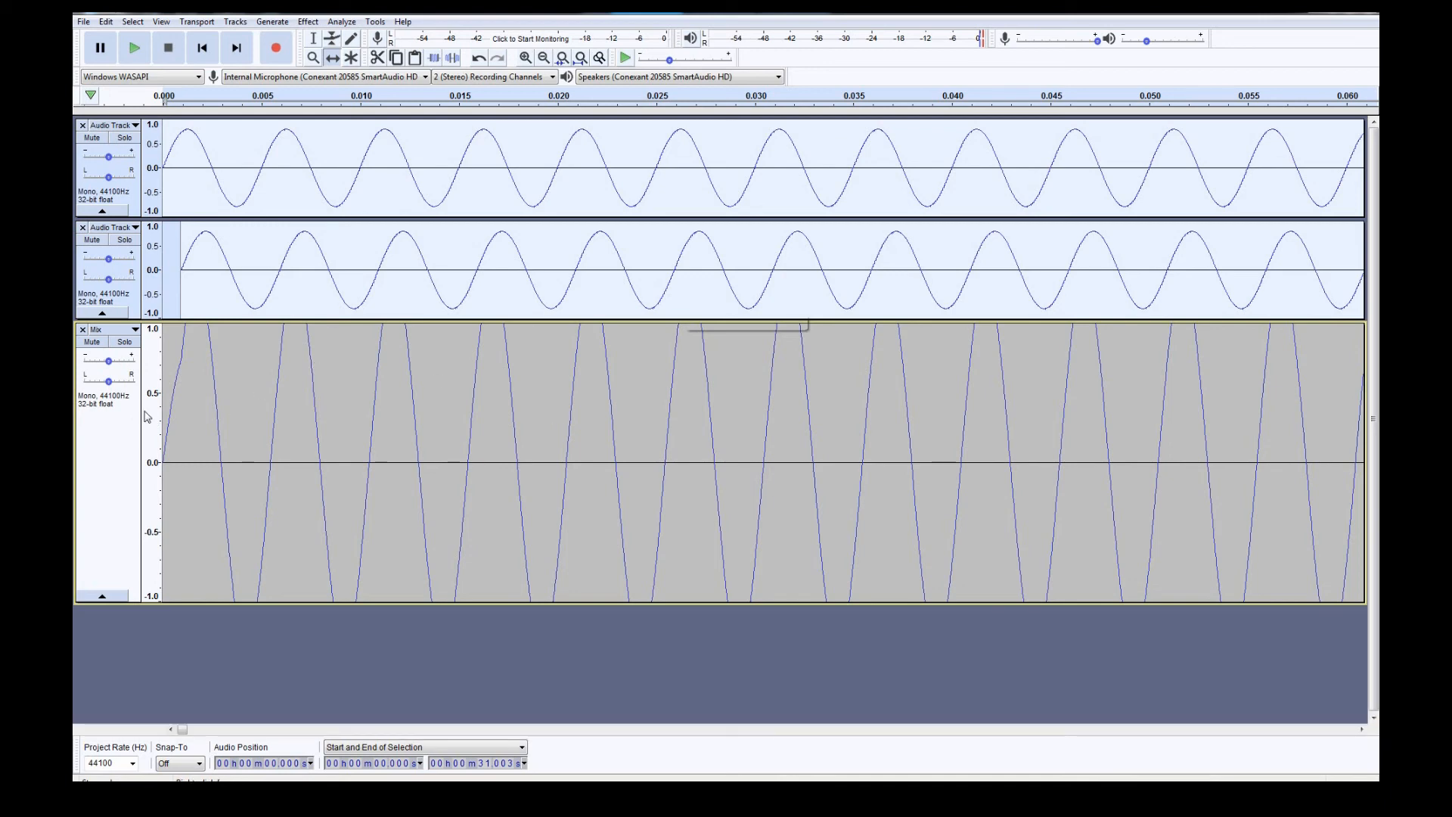
- Delete the mixed track below the two tone tracks
left_click(83, 333)
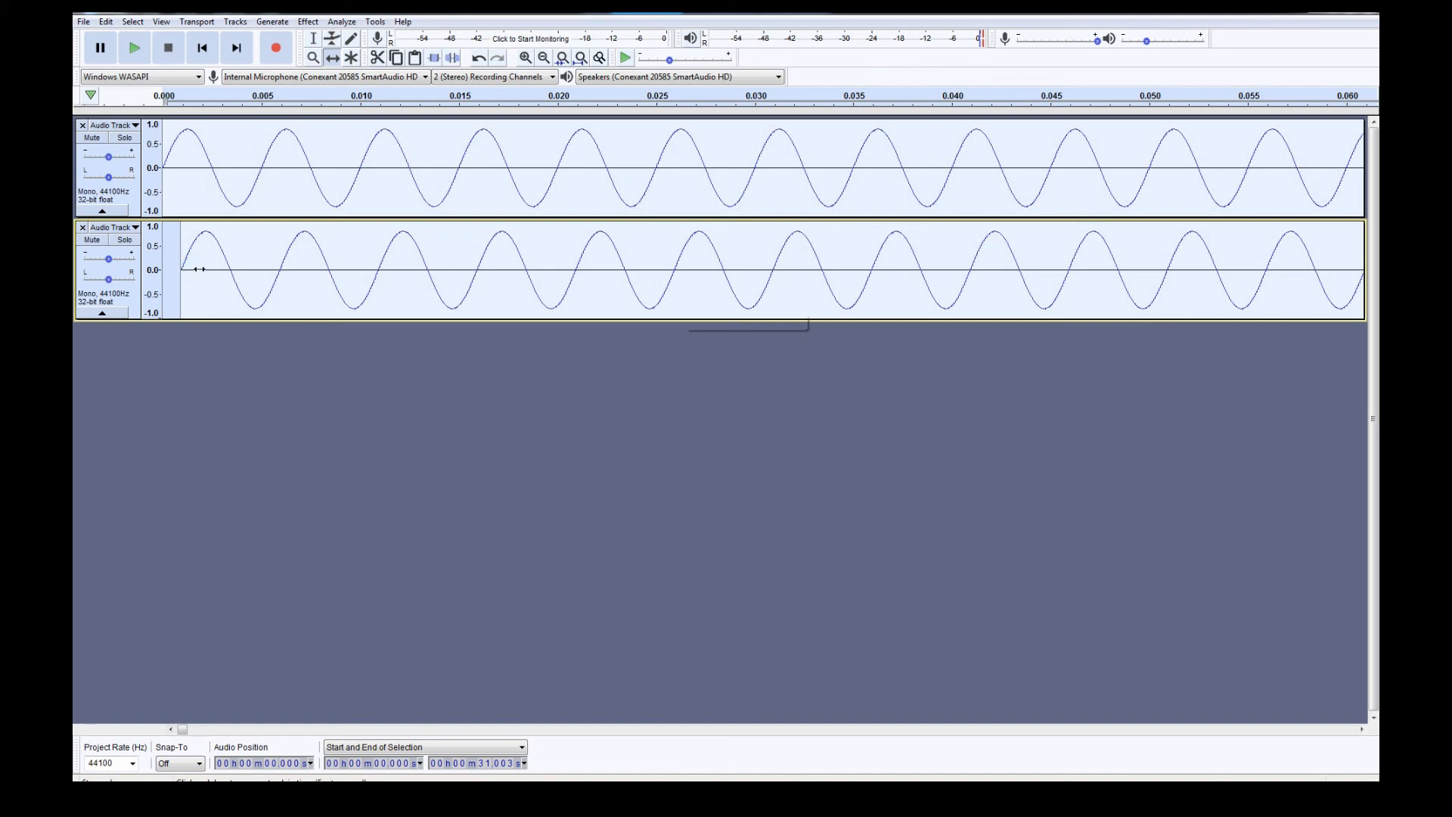
left_click_drag(195, 271, 207, 269)
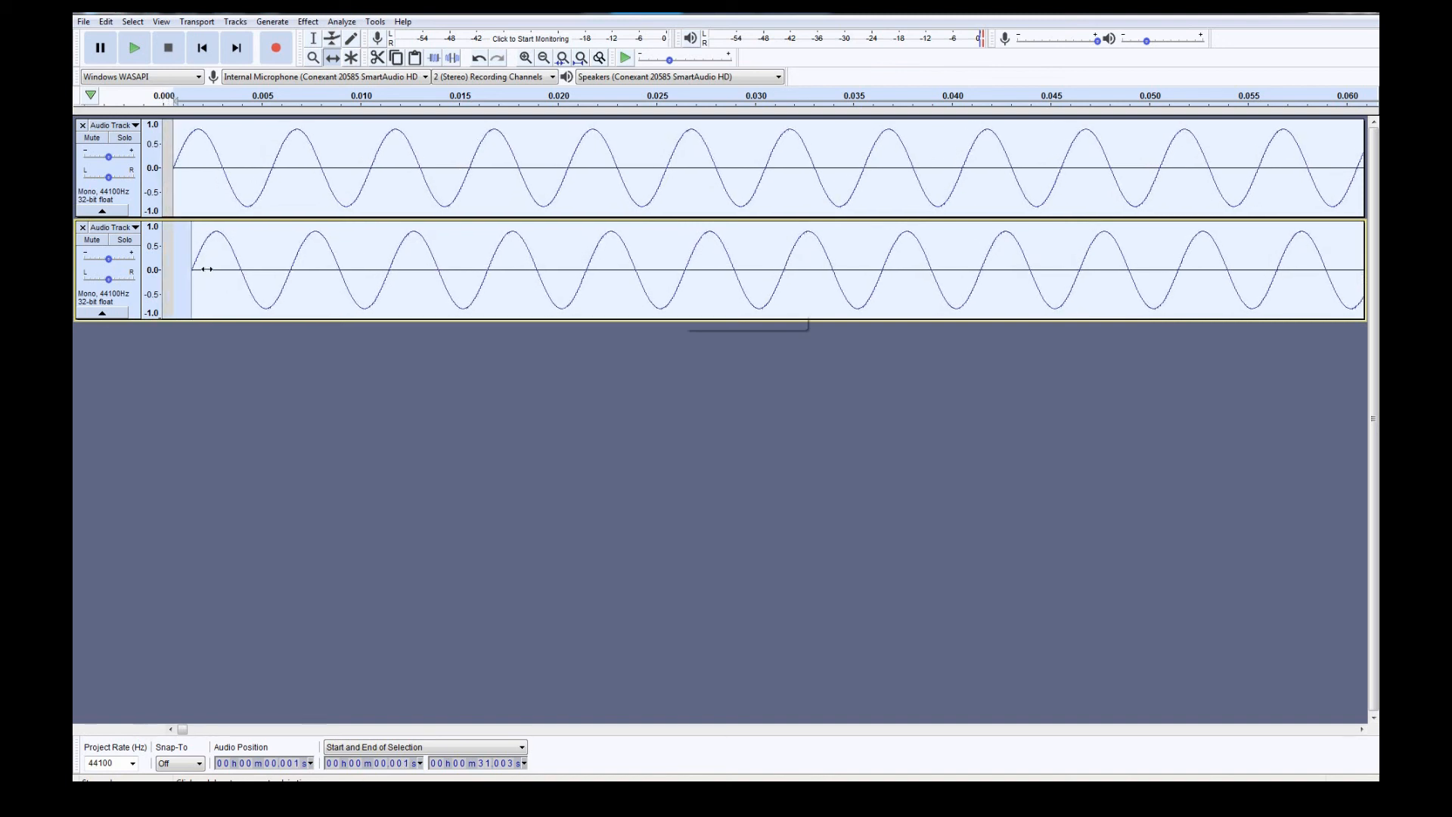
left_click(106, 21)
left_click(122, 38)
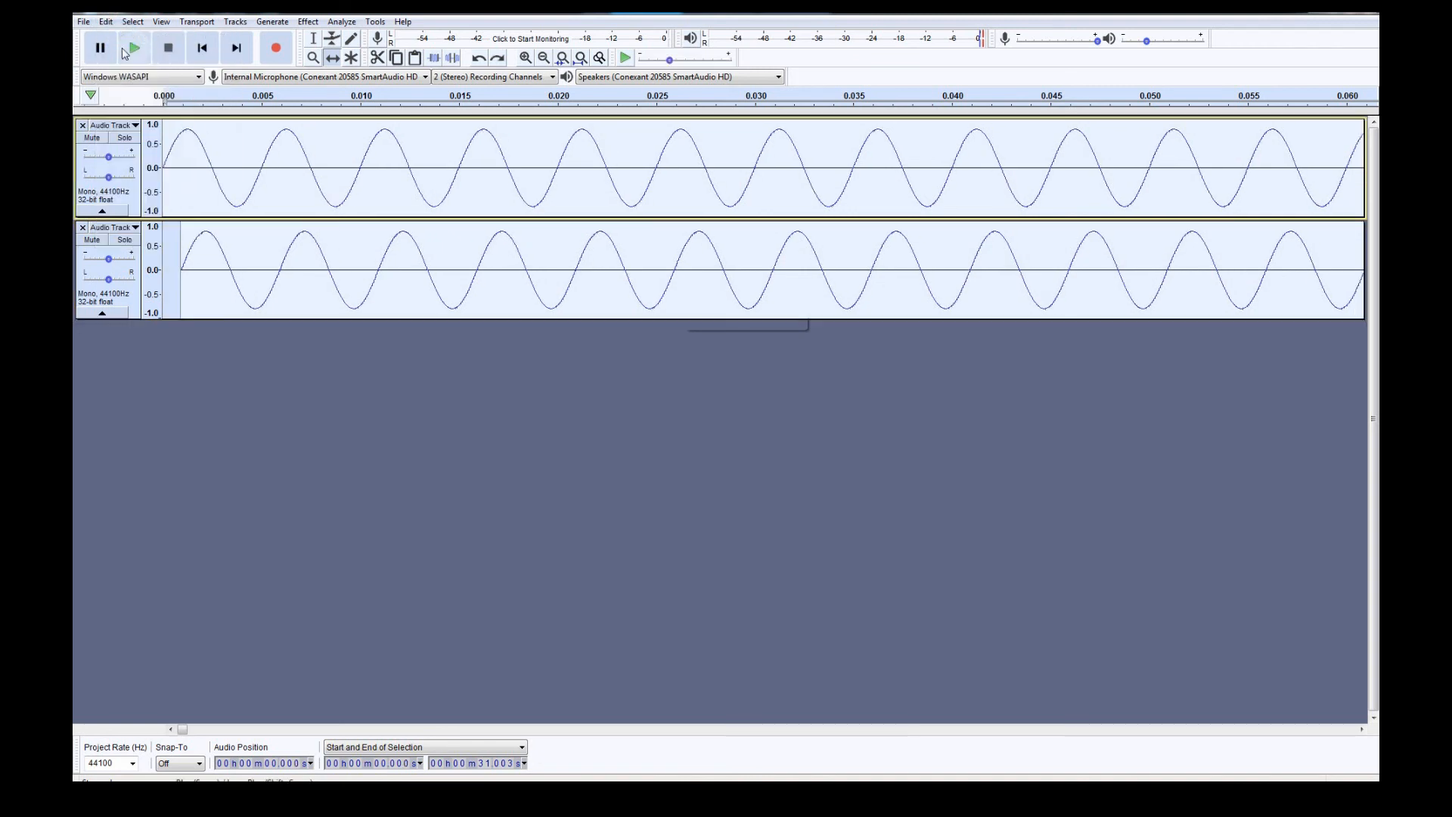
- Clear the selection and shift only the second track later so it starts at about 0.0025 seconds, in opposite phase to the first
left_click(174, 381)
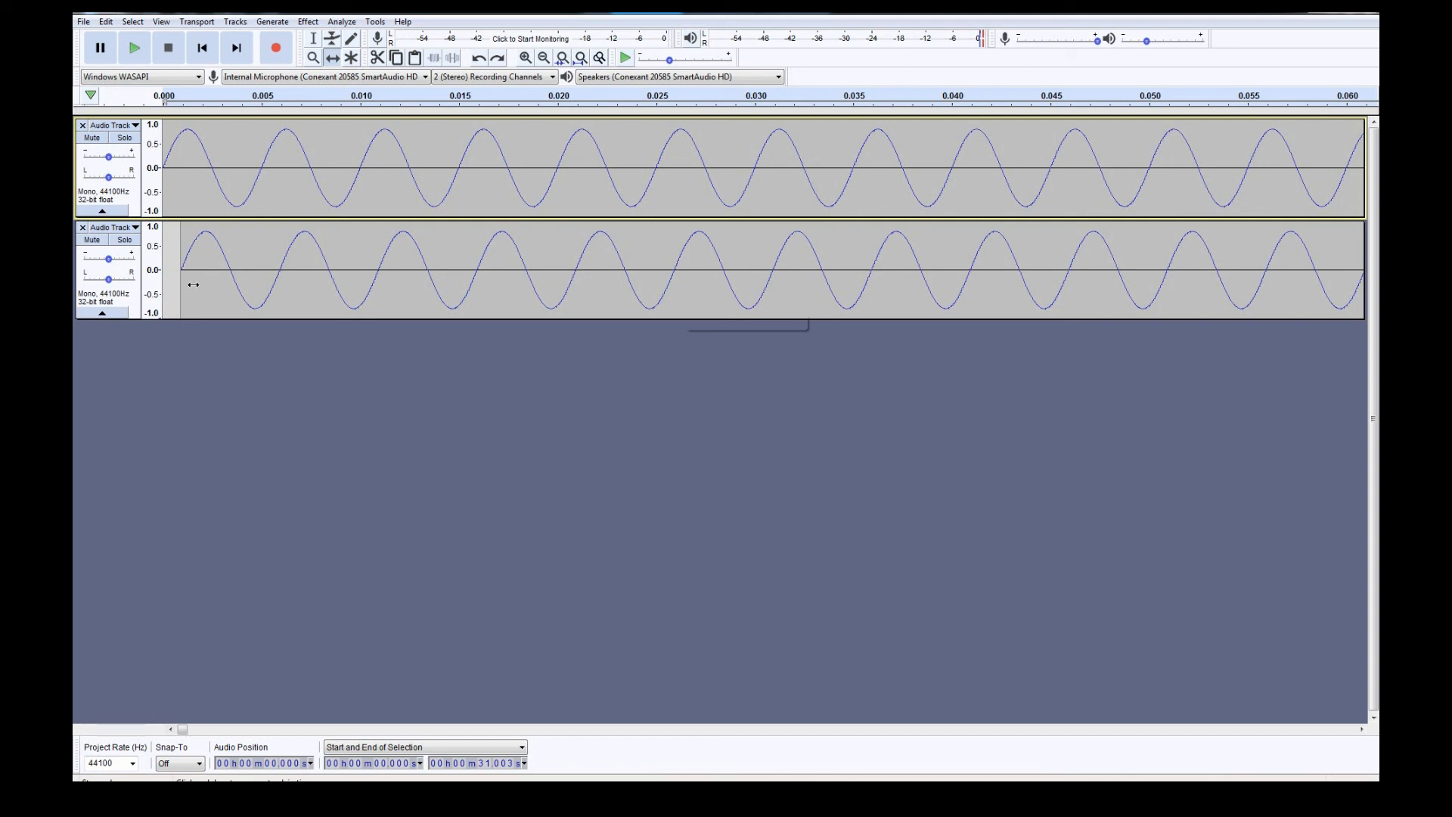
left_click_drag(194, 284, 221, 300)
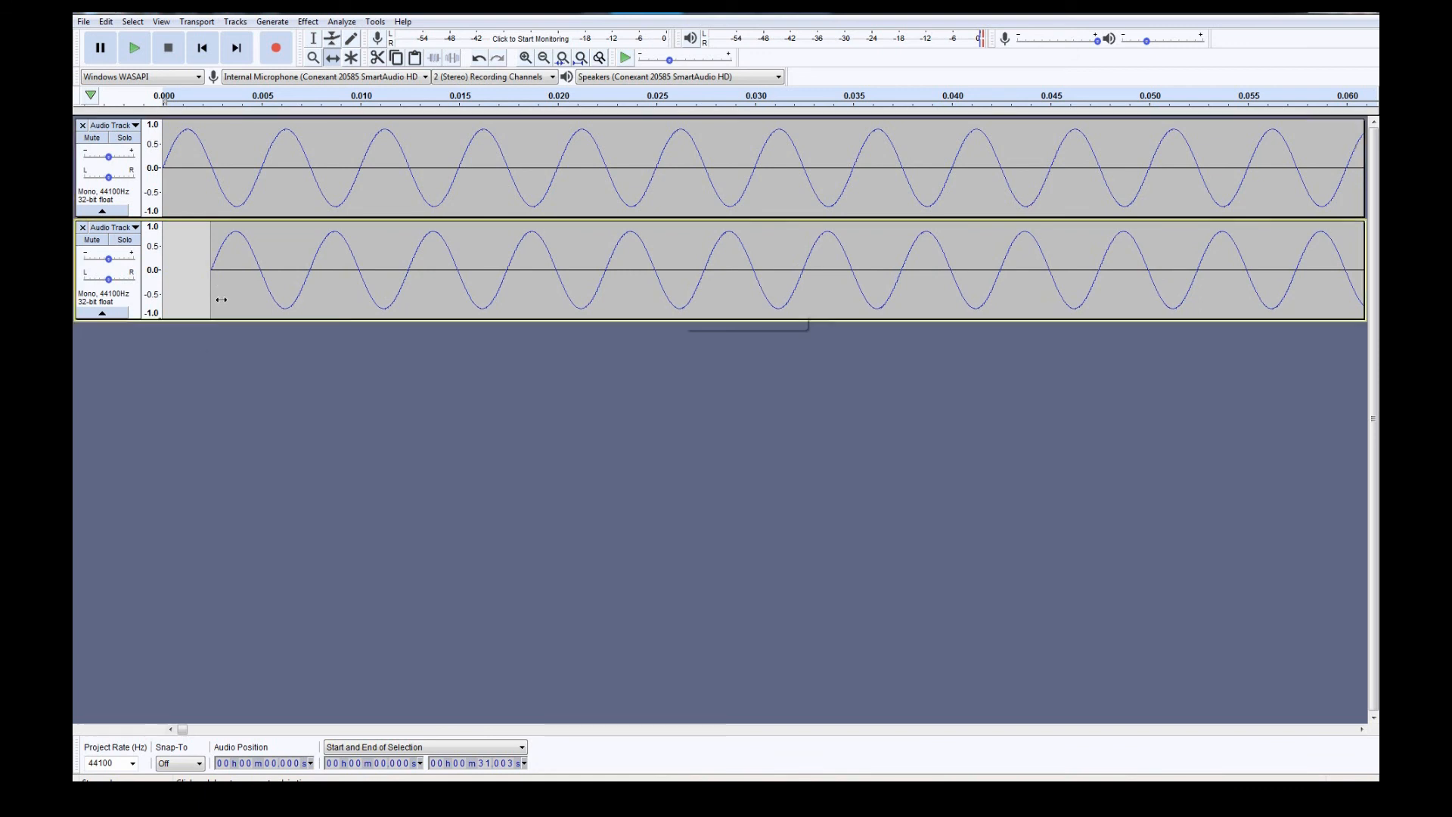
left_click(97, 469)
- Play the two opposite-phase tracks together briefly and return to the start of the project
left_click(136, 48)
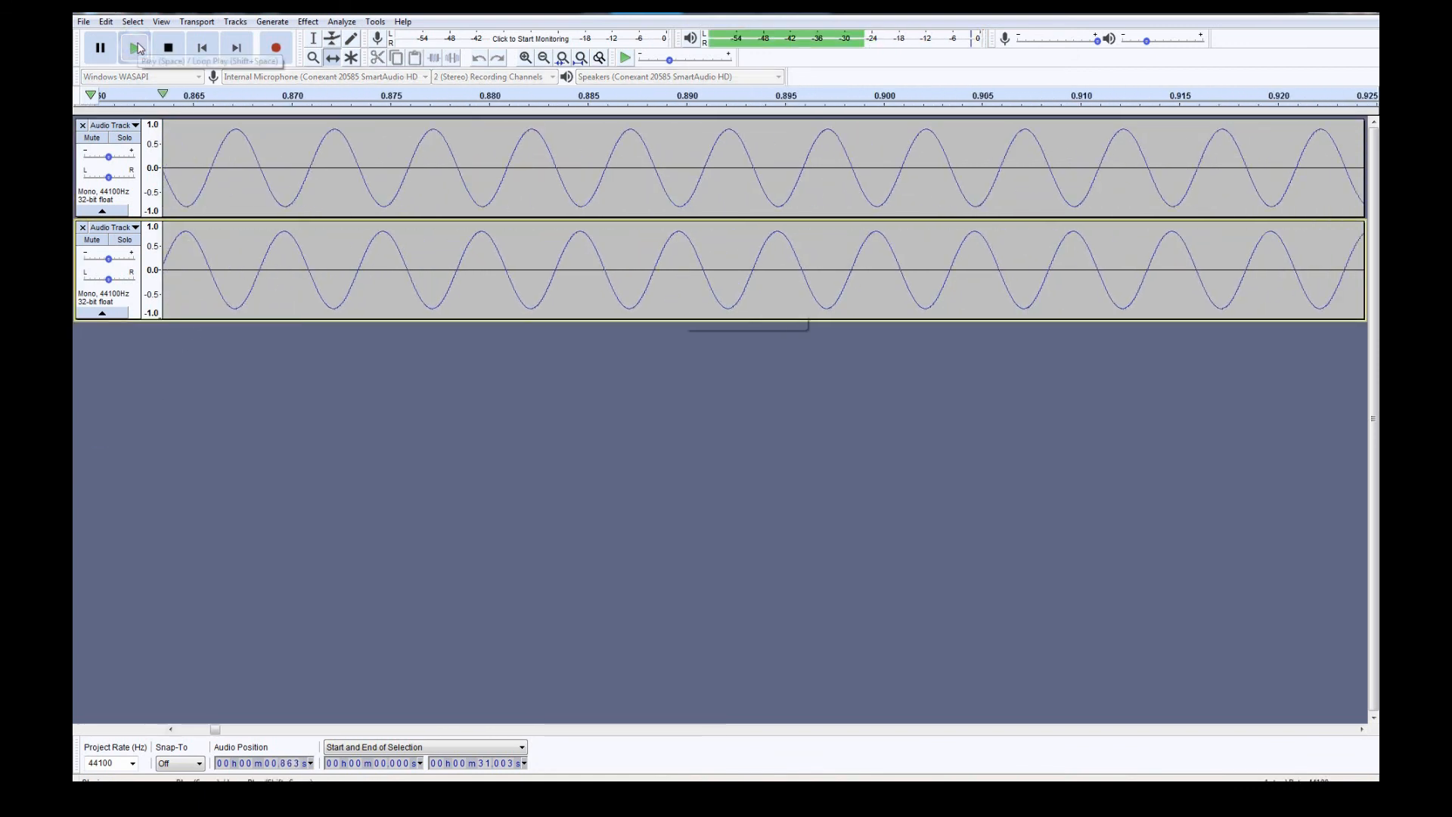
left_click(168, 48)
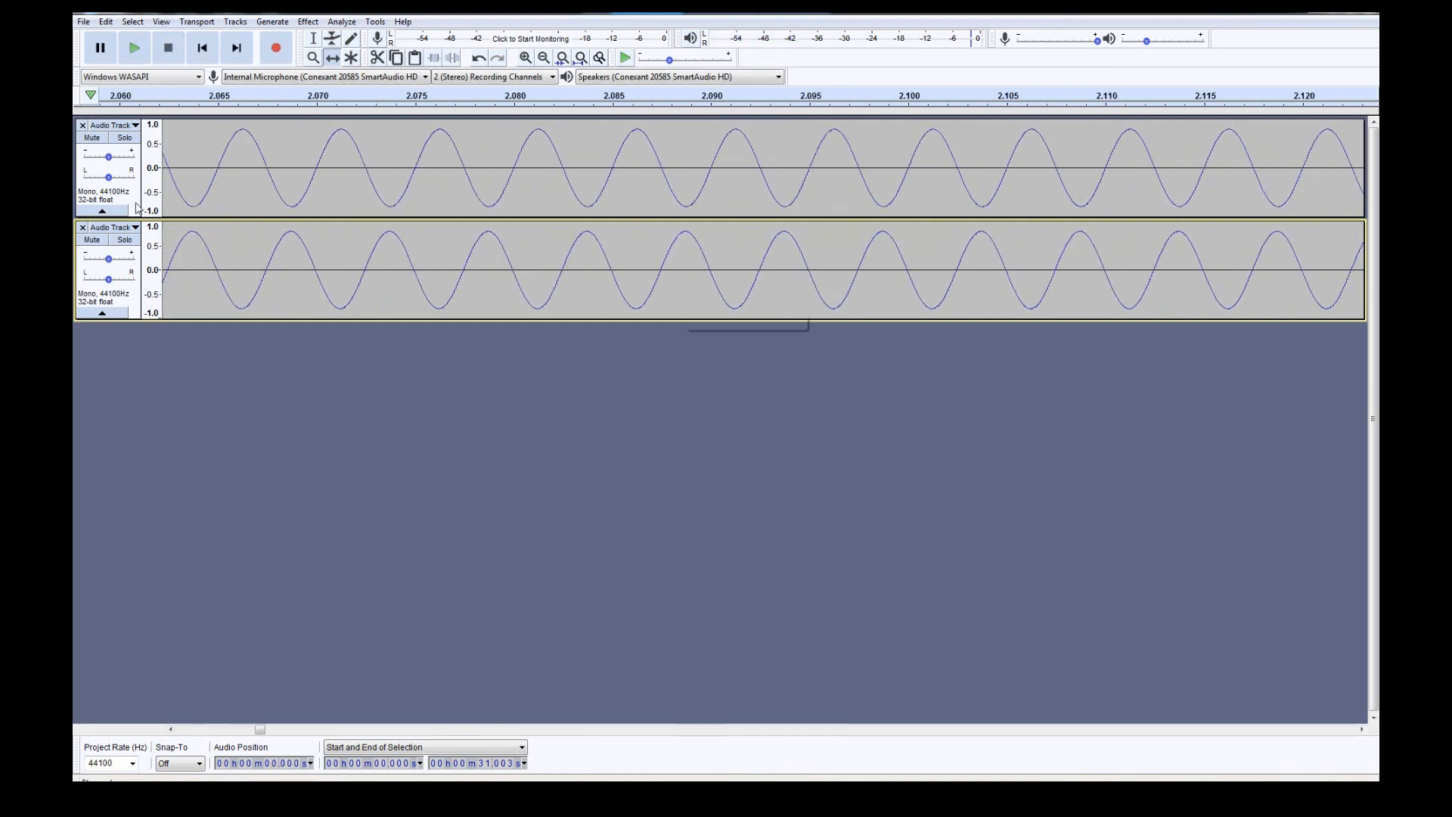
left_click(209, 50)
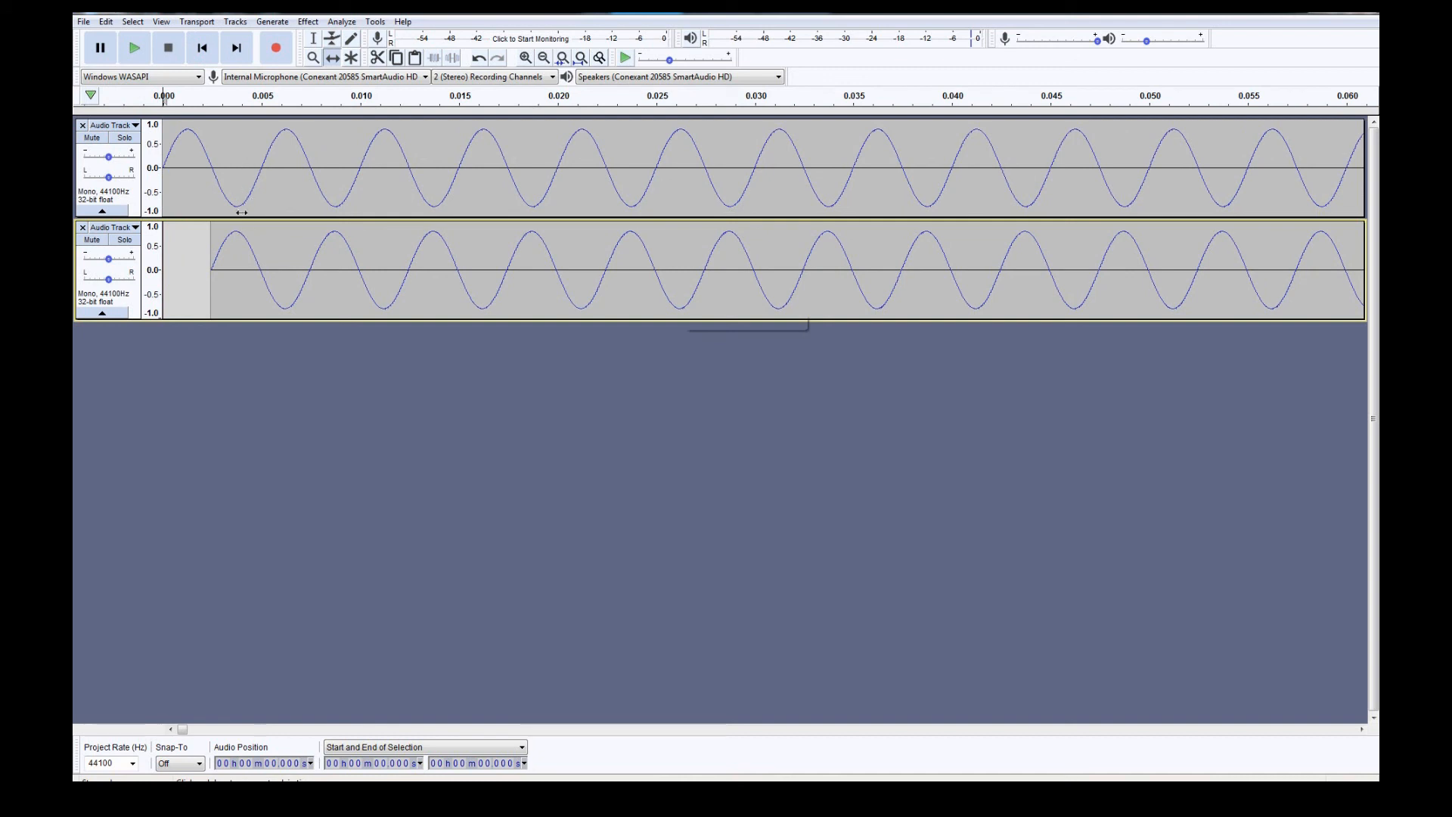
- Nudge the second track very slightly later to refine the phase opposition and play both tracks again briefly
left_click_drag(232, 286, 232, 288)
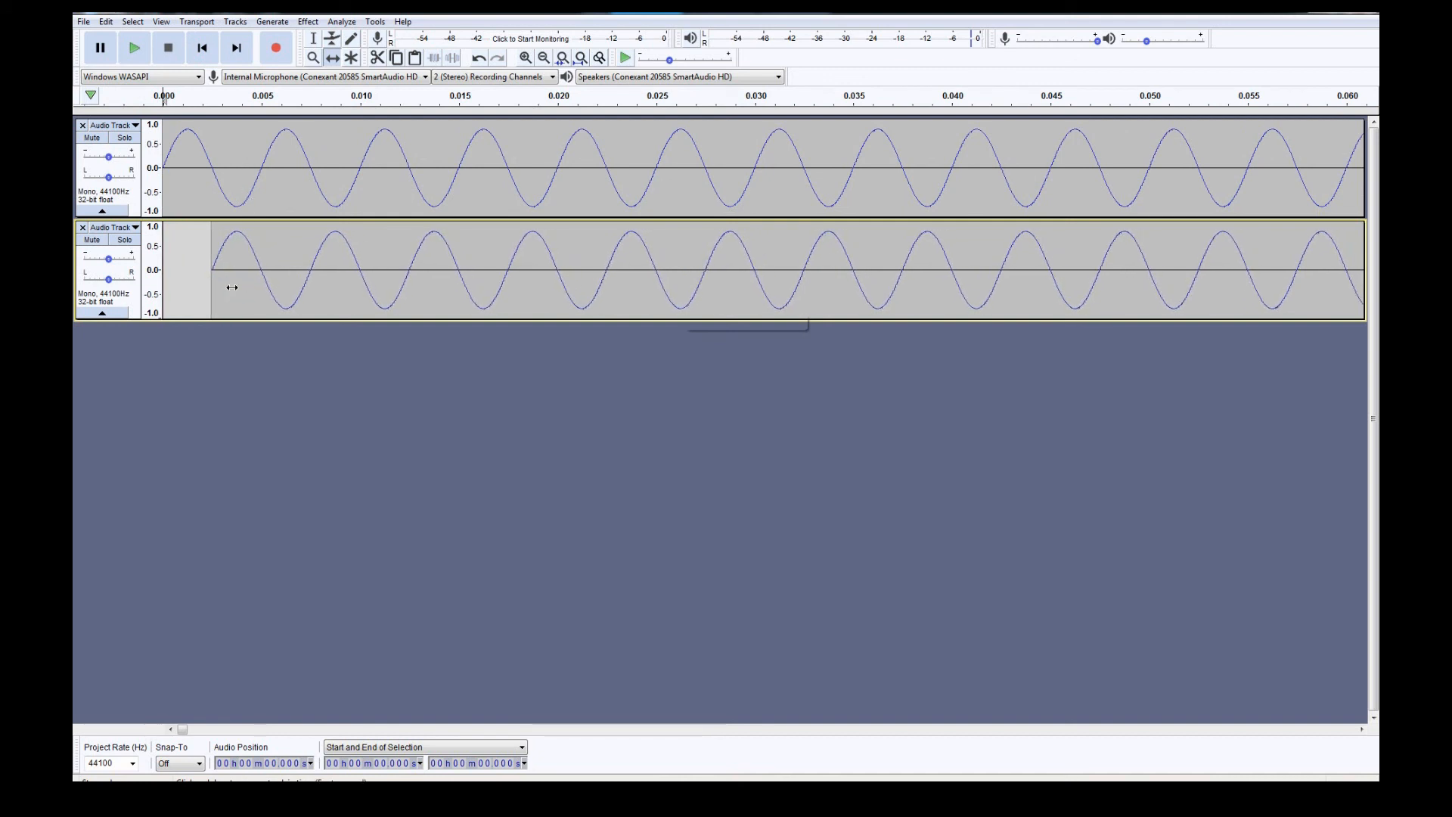
left_click(137, 50)
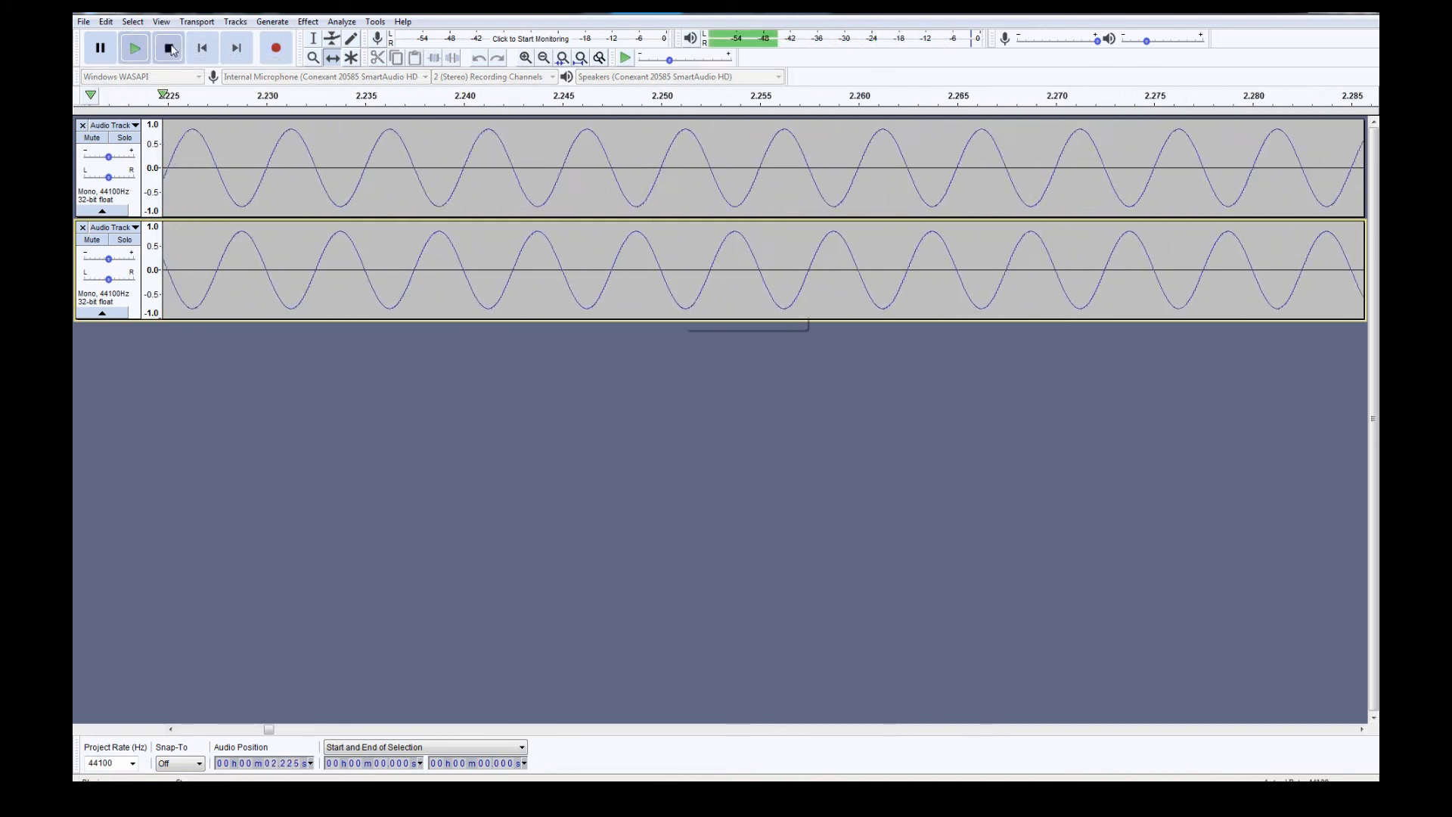
left_click(170, 49)
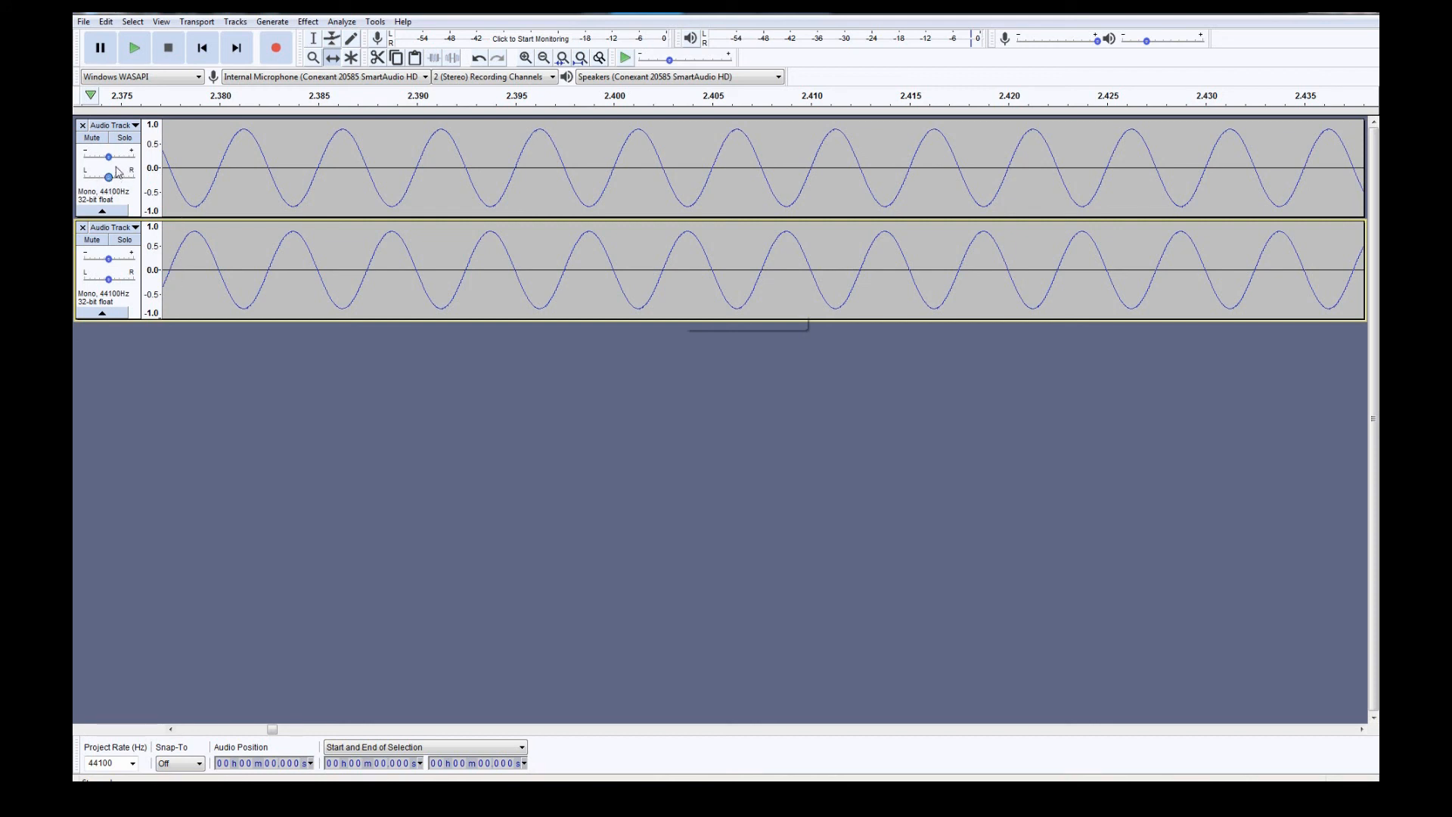
- Lower the gain of both tracks equally, then mix and render all the audio to a new track
left_click_drag(108, 157, 95, 162)
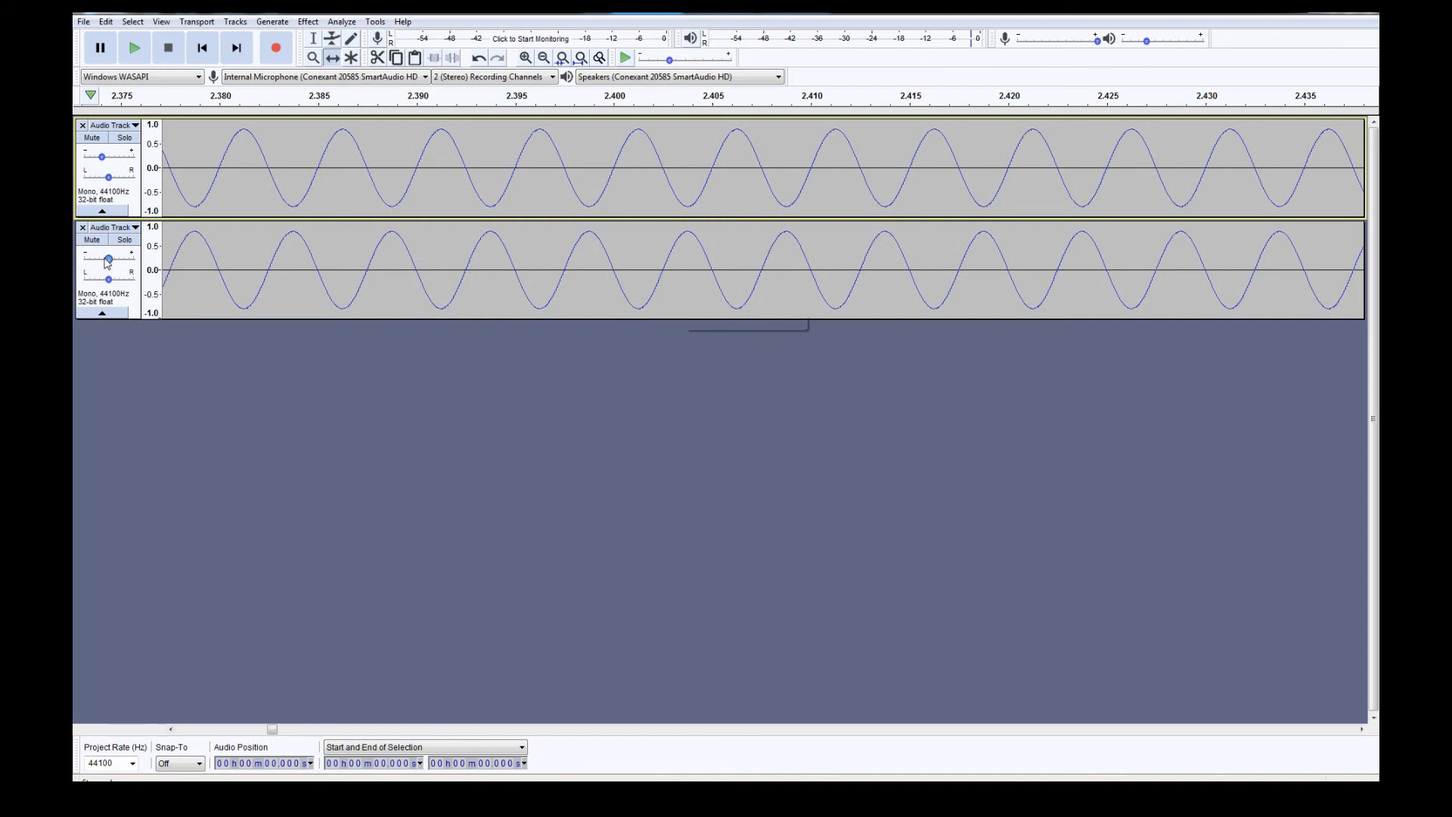
left_click_drag(108, 259, 96, 265)
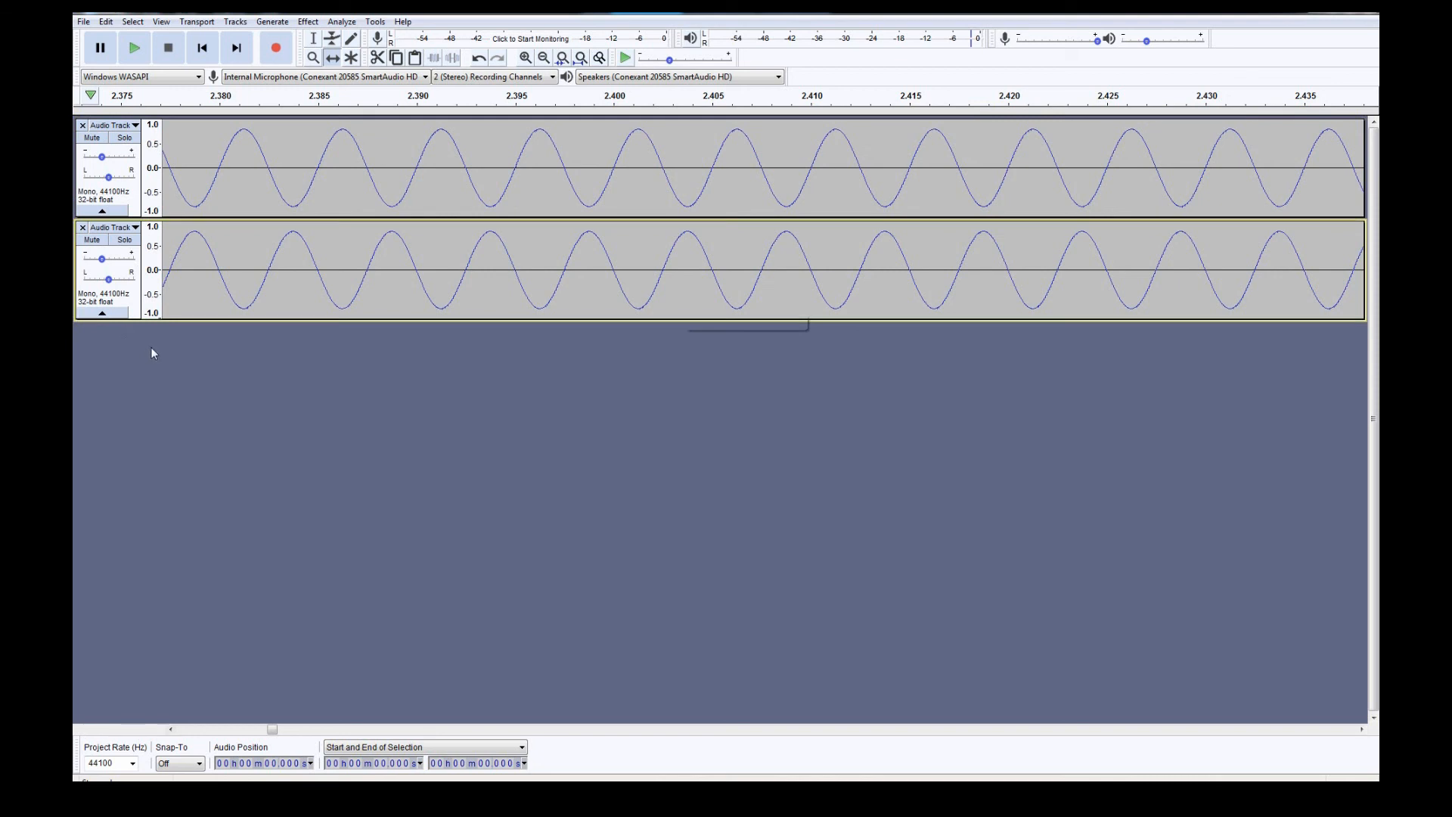
key("ctrl+a")
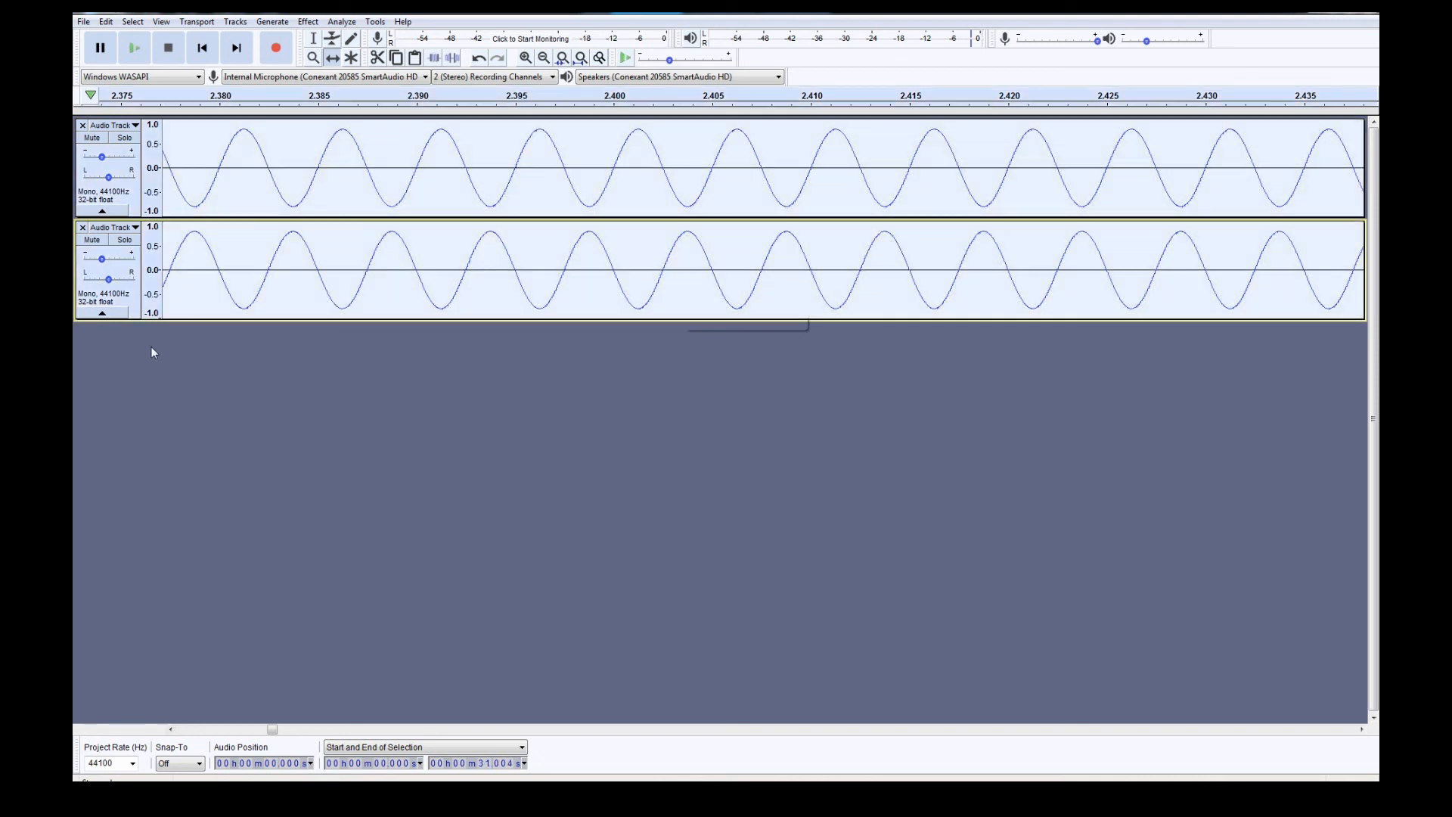
left_click(235, 21)
mouse_move(235, 21)
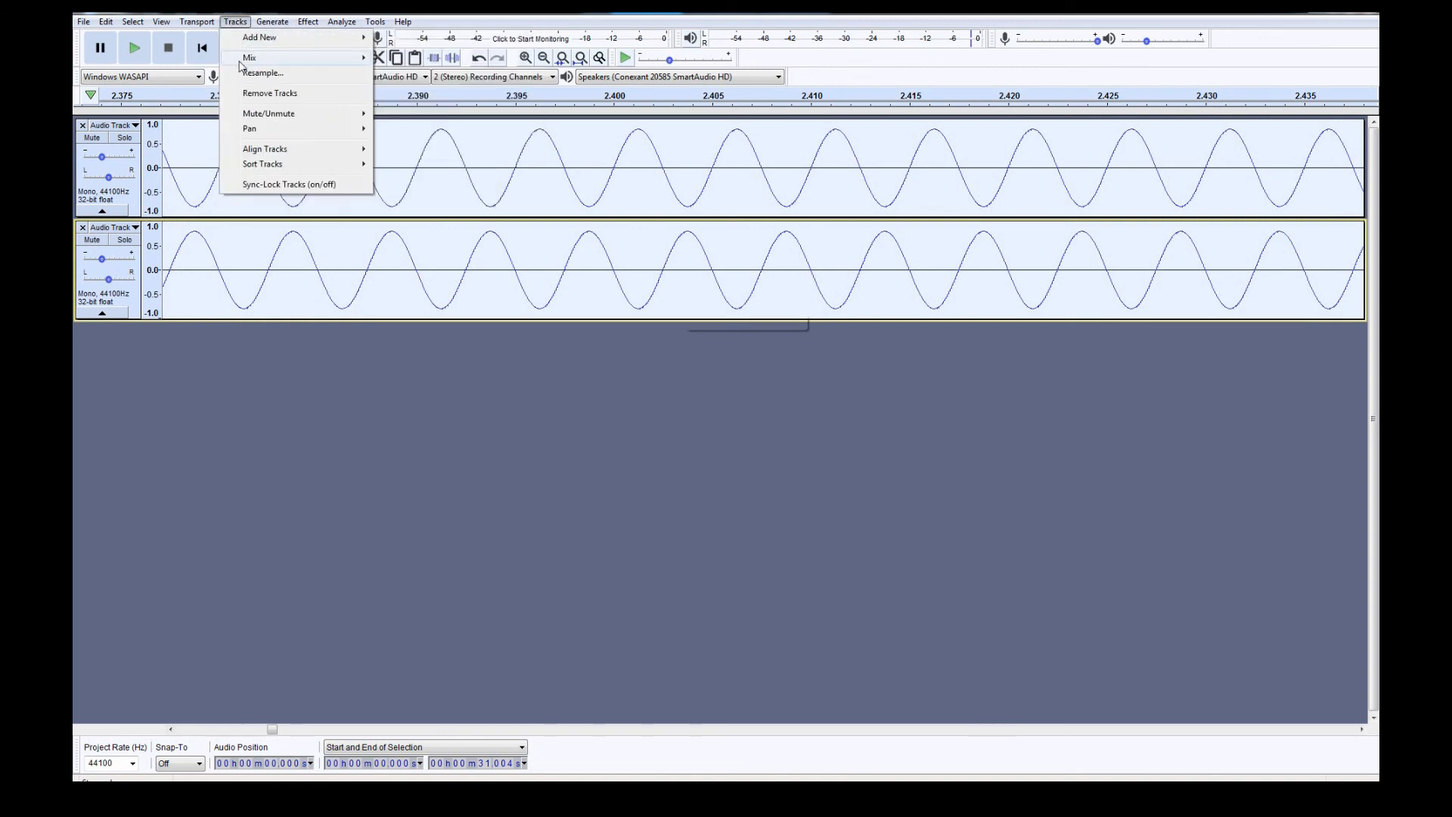
mouse_move(252, 61)
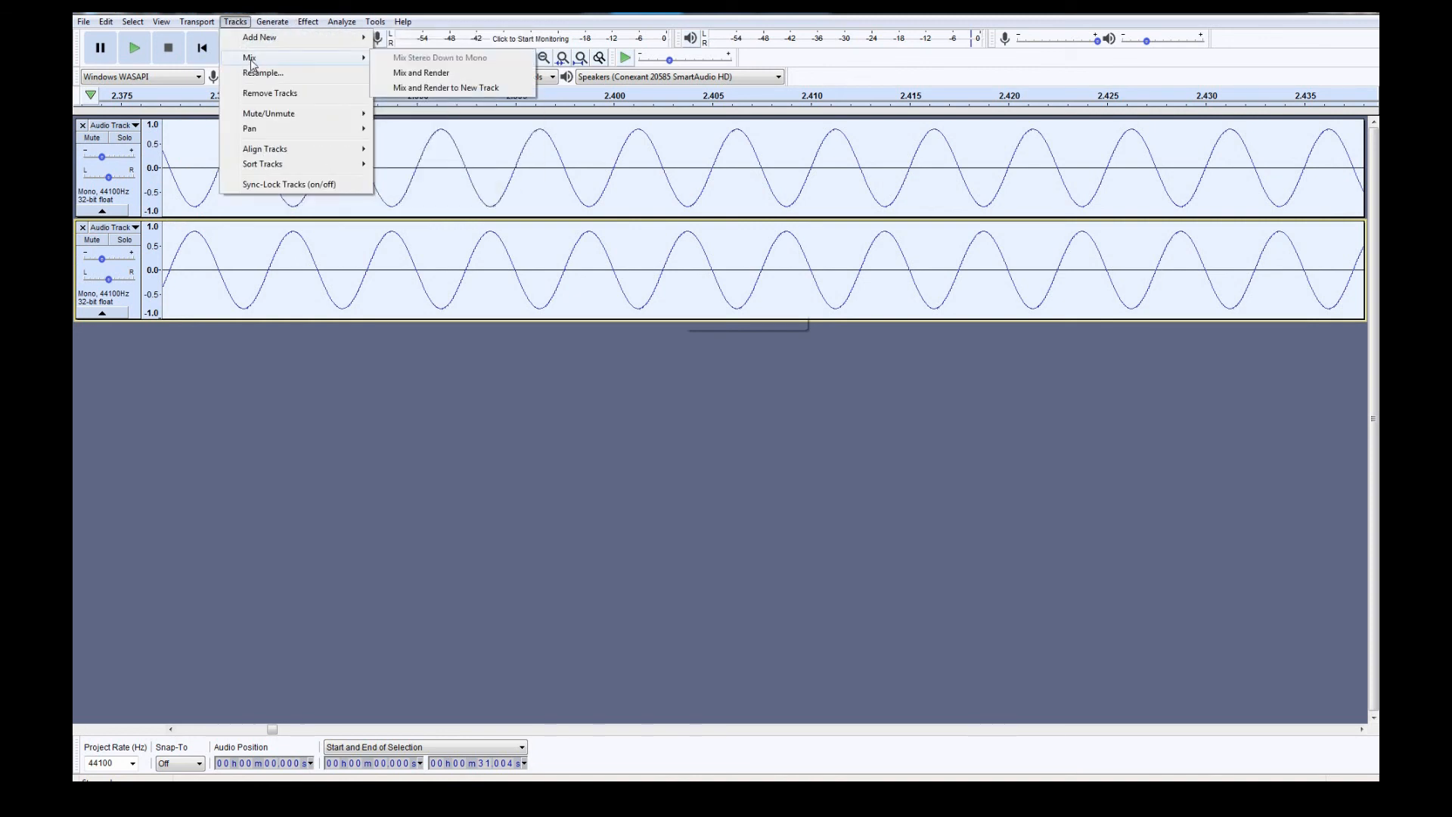
left_click(454, 87)
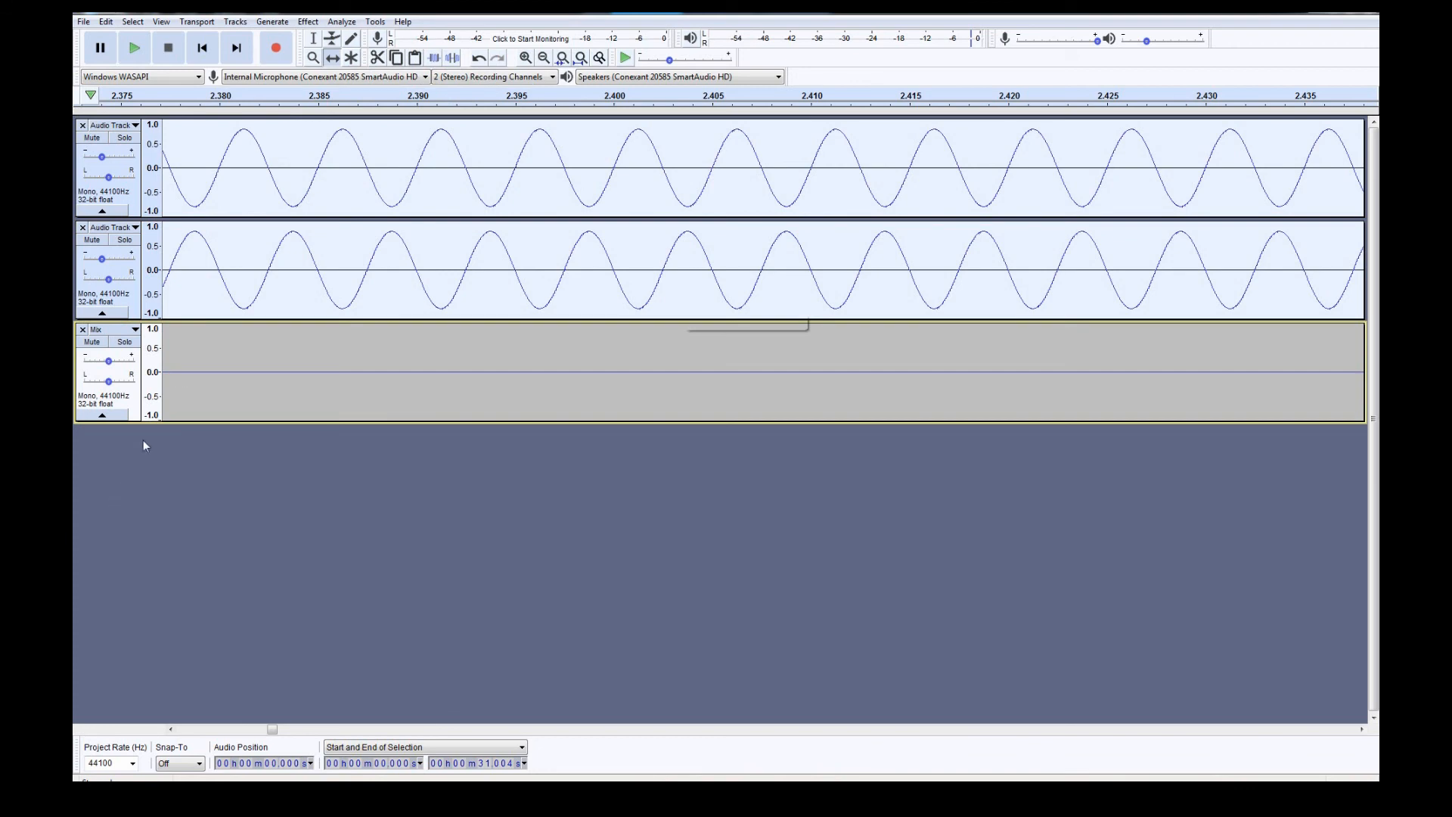
- Examine the mixed track's waveform down to individual samples against the two source tracks
scroll(189, 373, "up", 3)
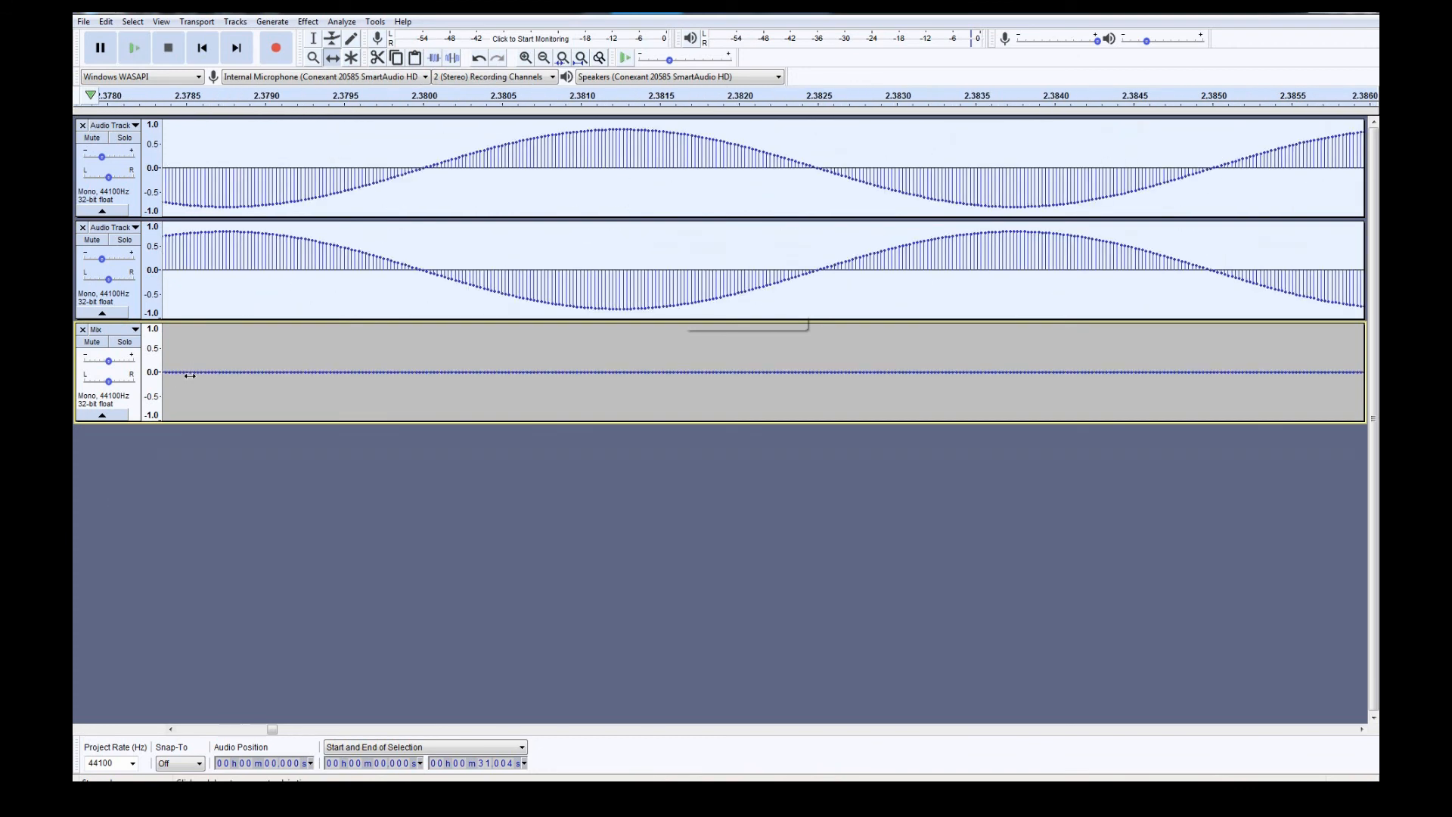
scroll(190, 375, "up", 3)
scroll(189, 375, "down", 3)
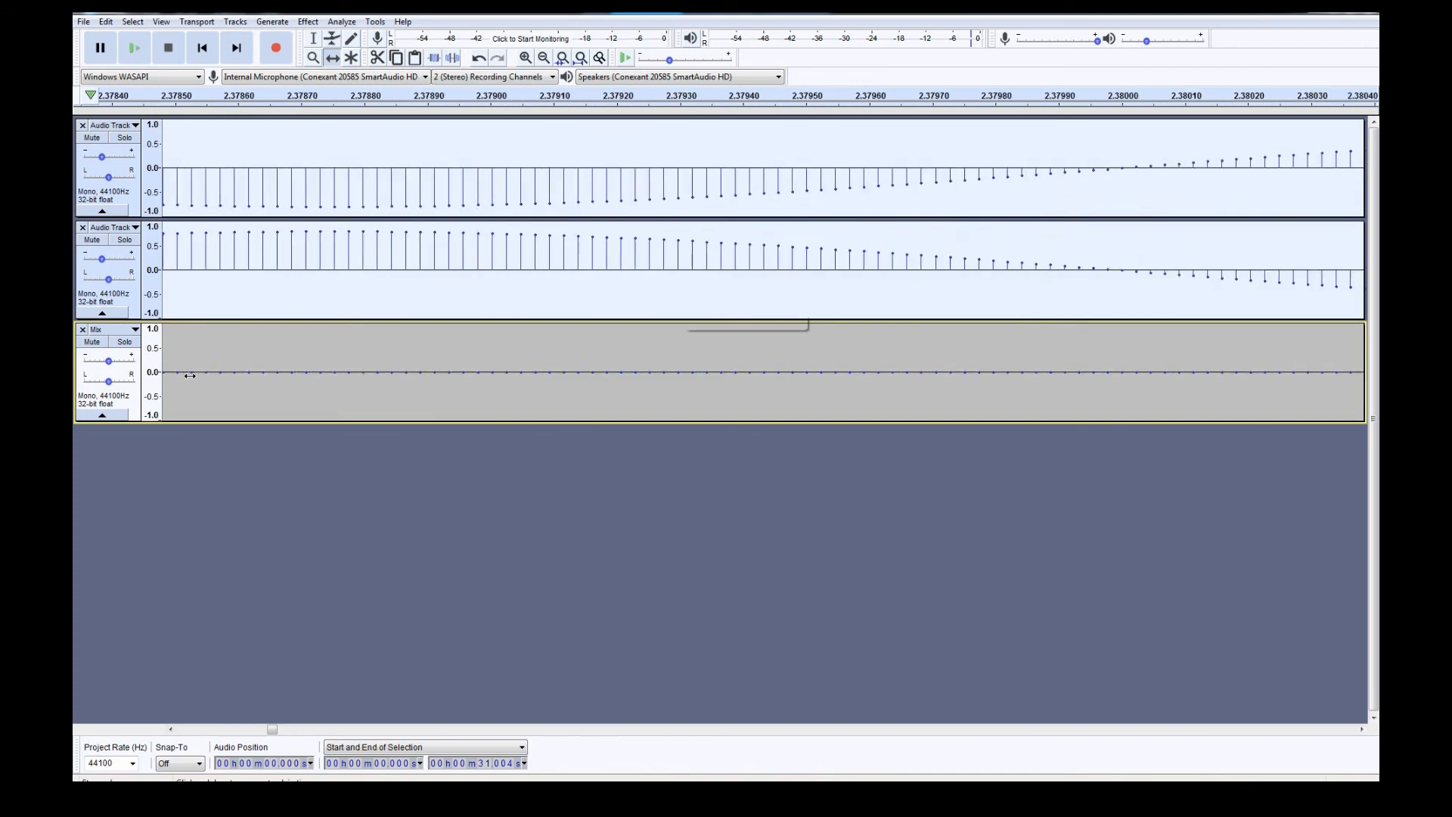
scroll(187, 381, "up", 1)
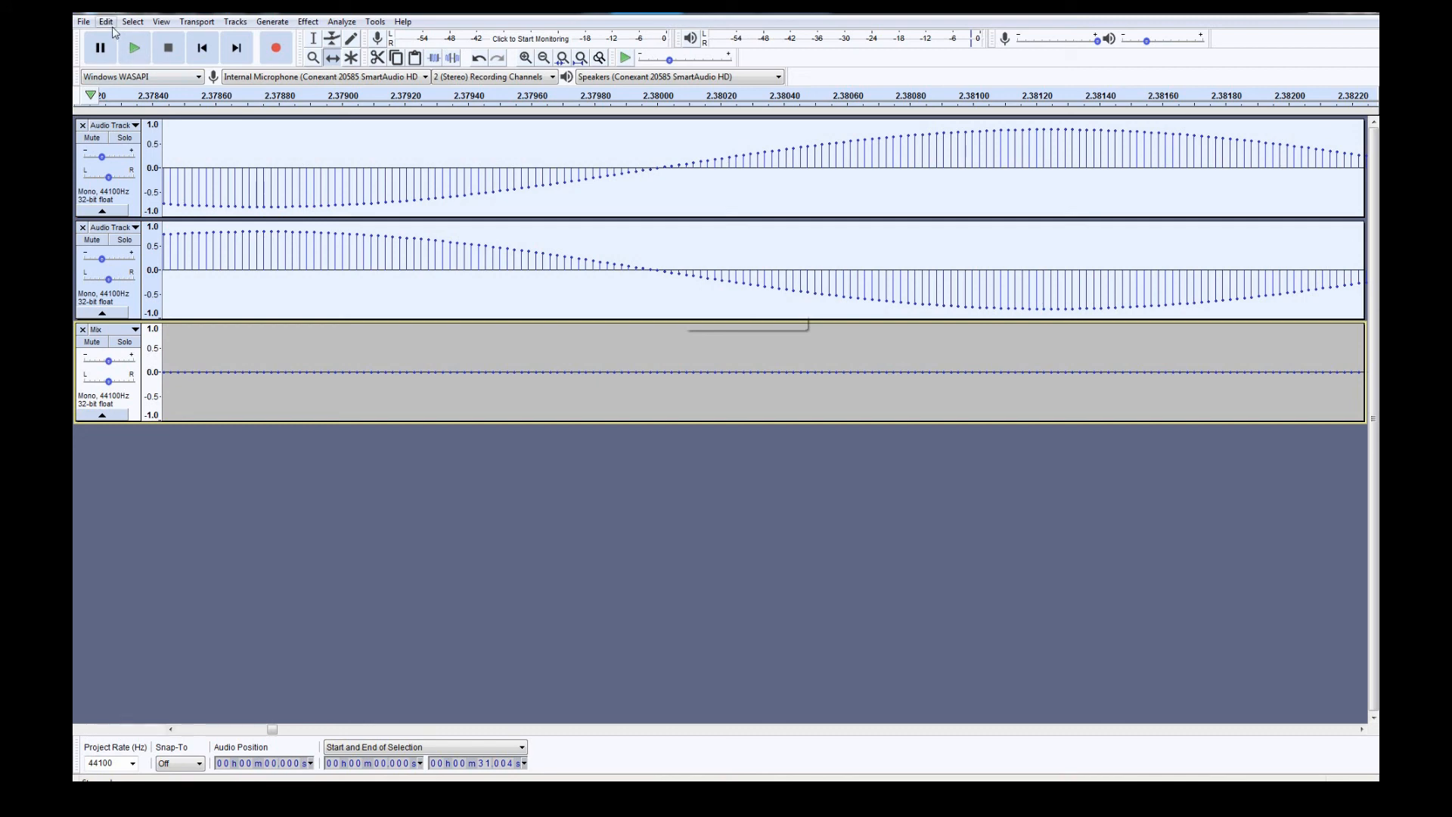
scroll(242, 178, "down", 2, "ctrl")
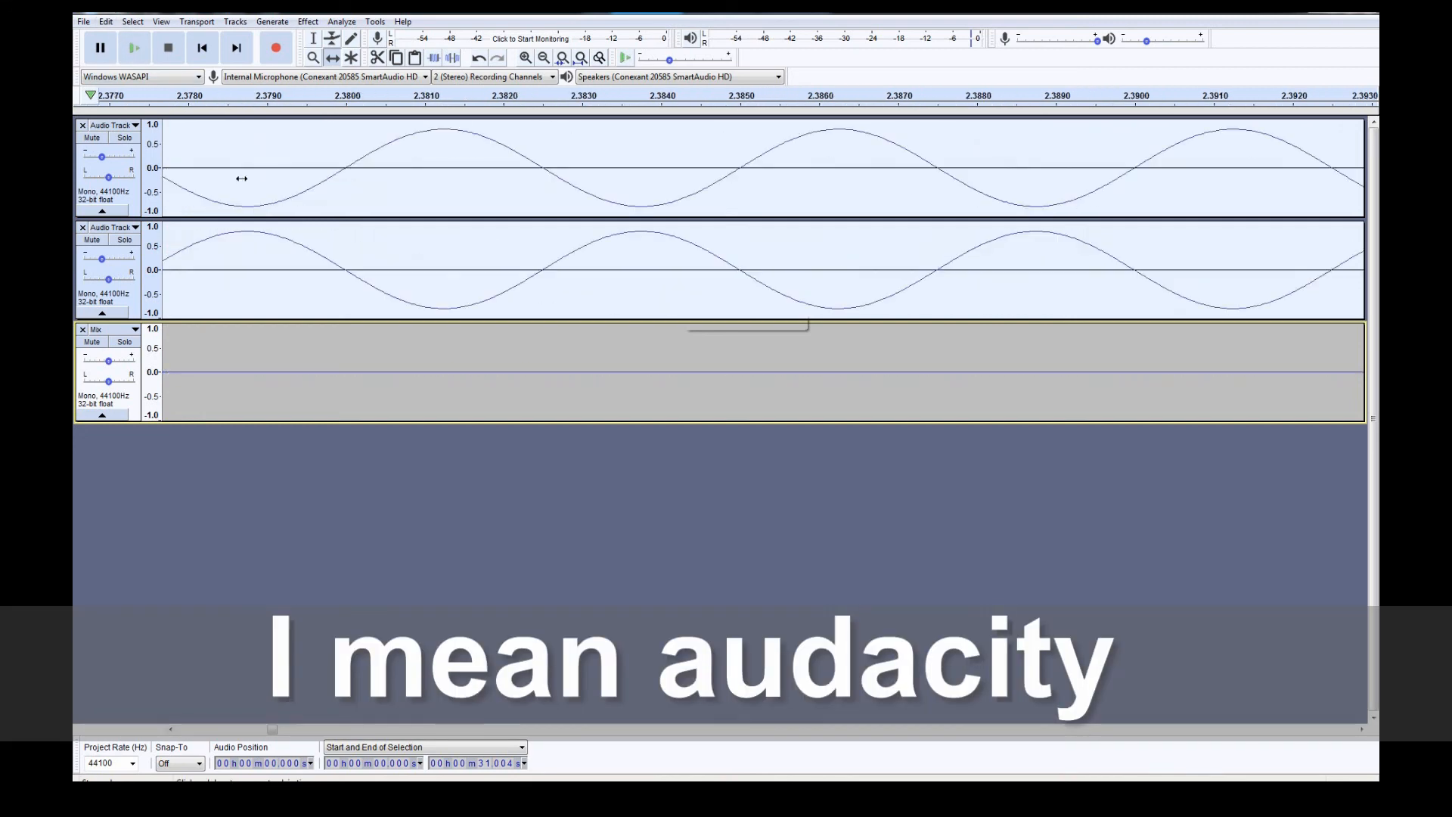
scroll(241, 178, "down", 2, "ctrl")
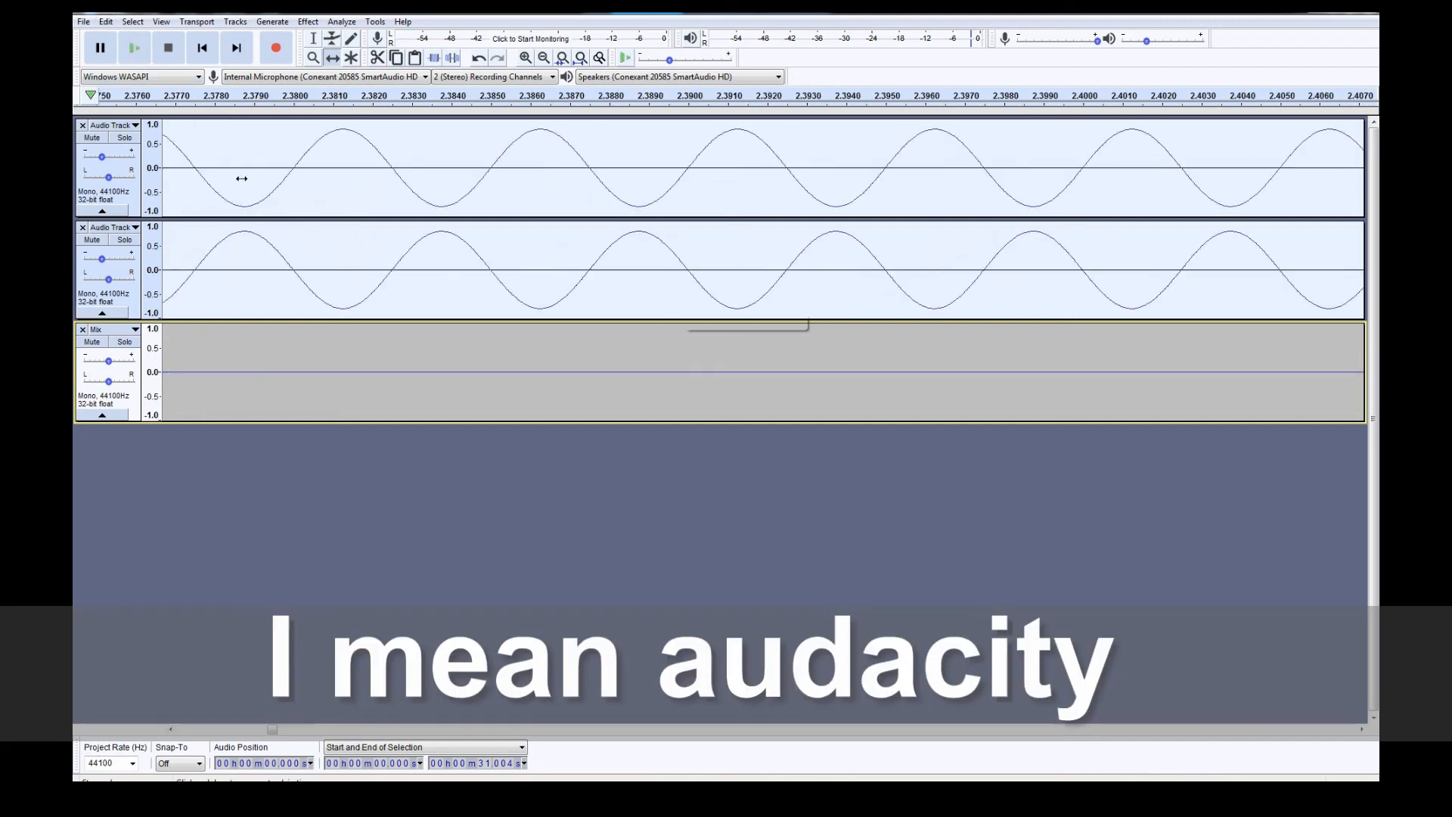
- Delete the mixed track and the shifted second track, and return to the start of the project
left_click(83, 329)
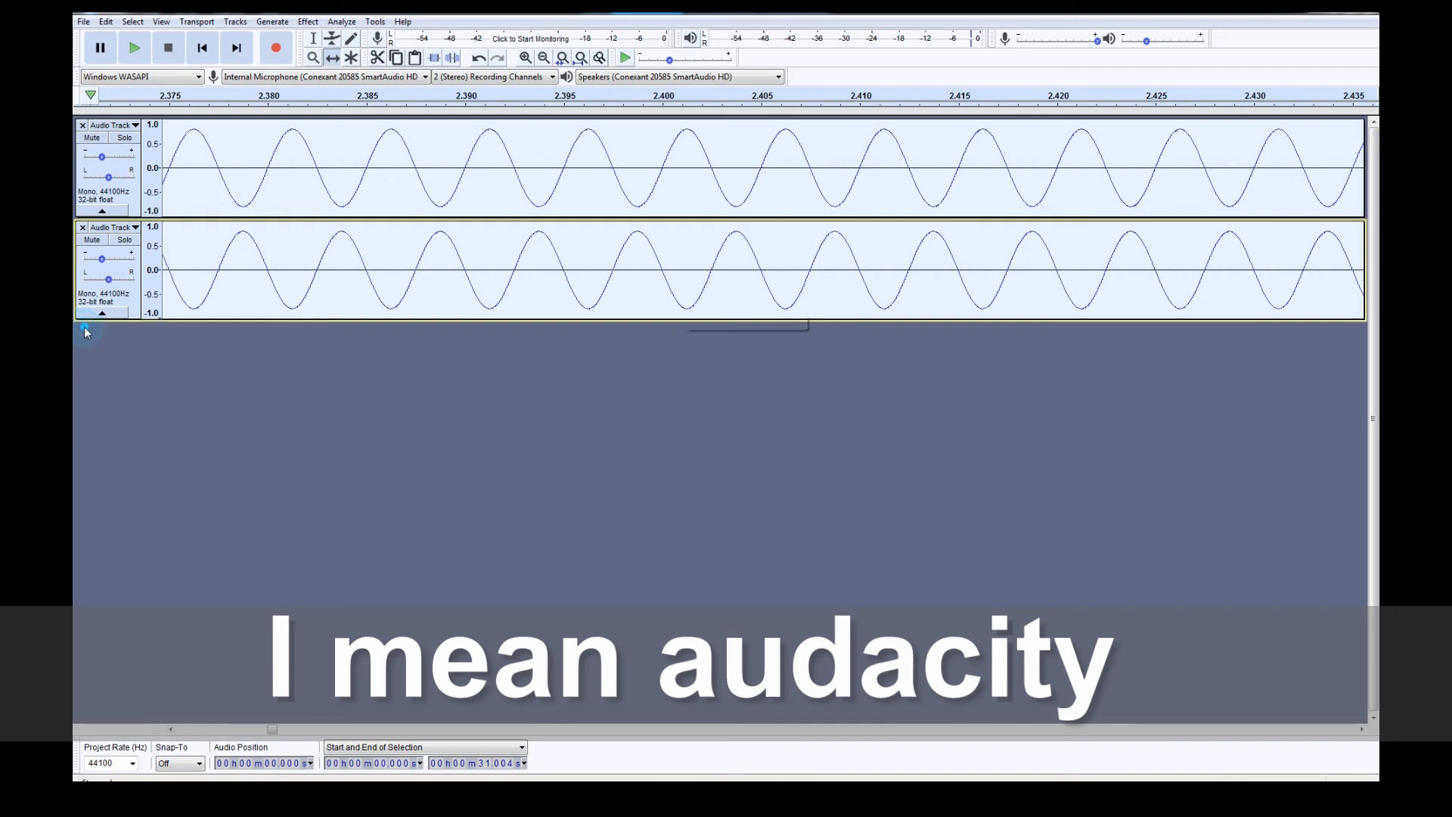
left_click(83, 228)
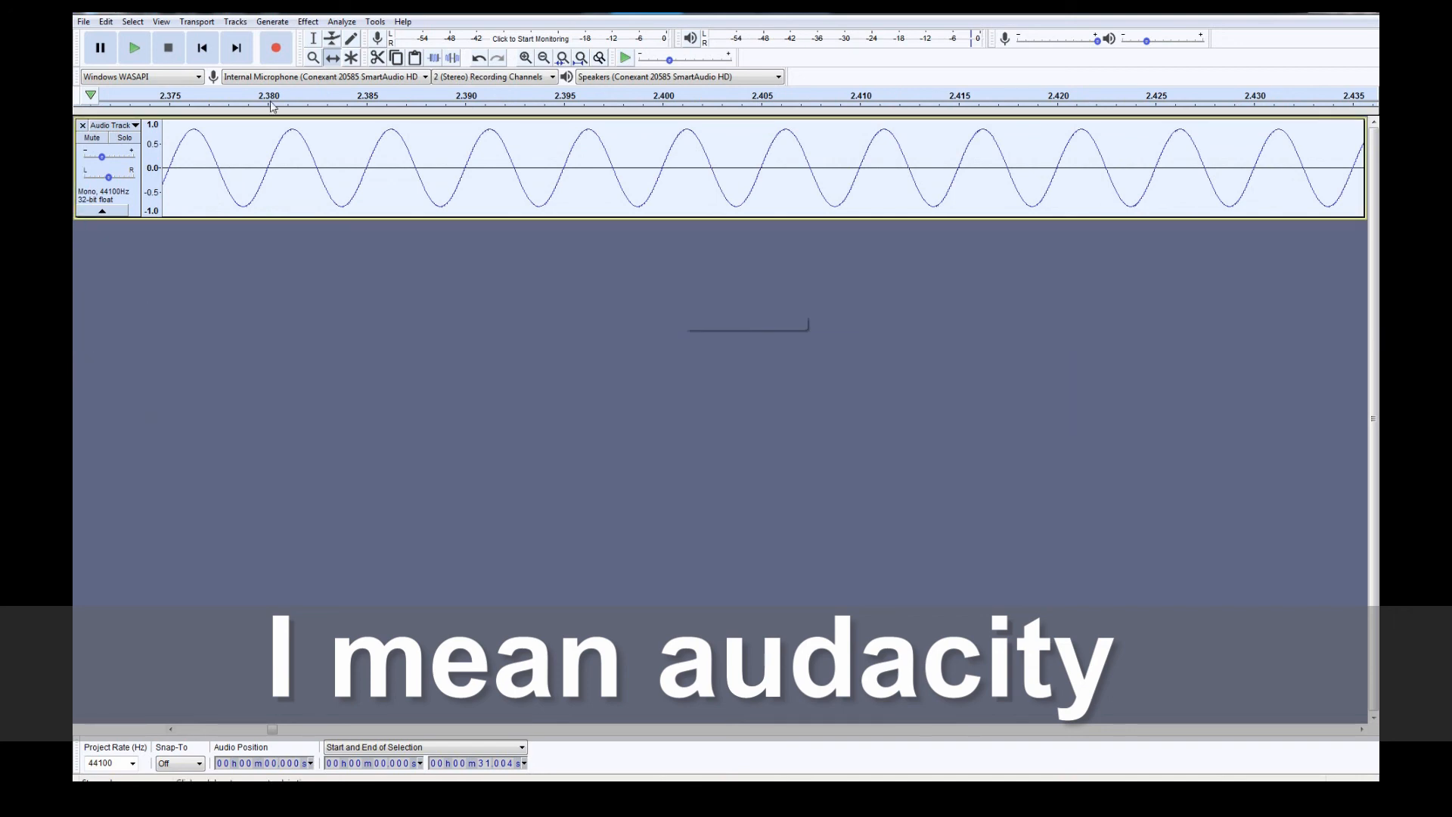
left_click(202, 47)
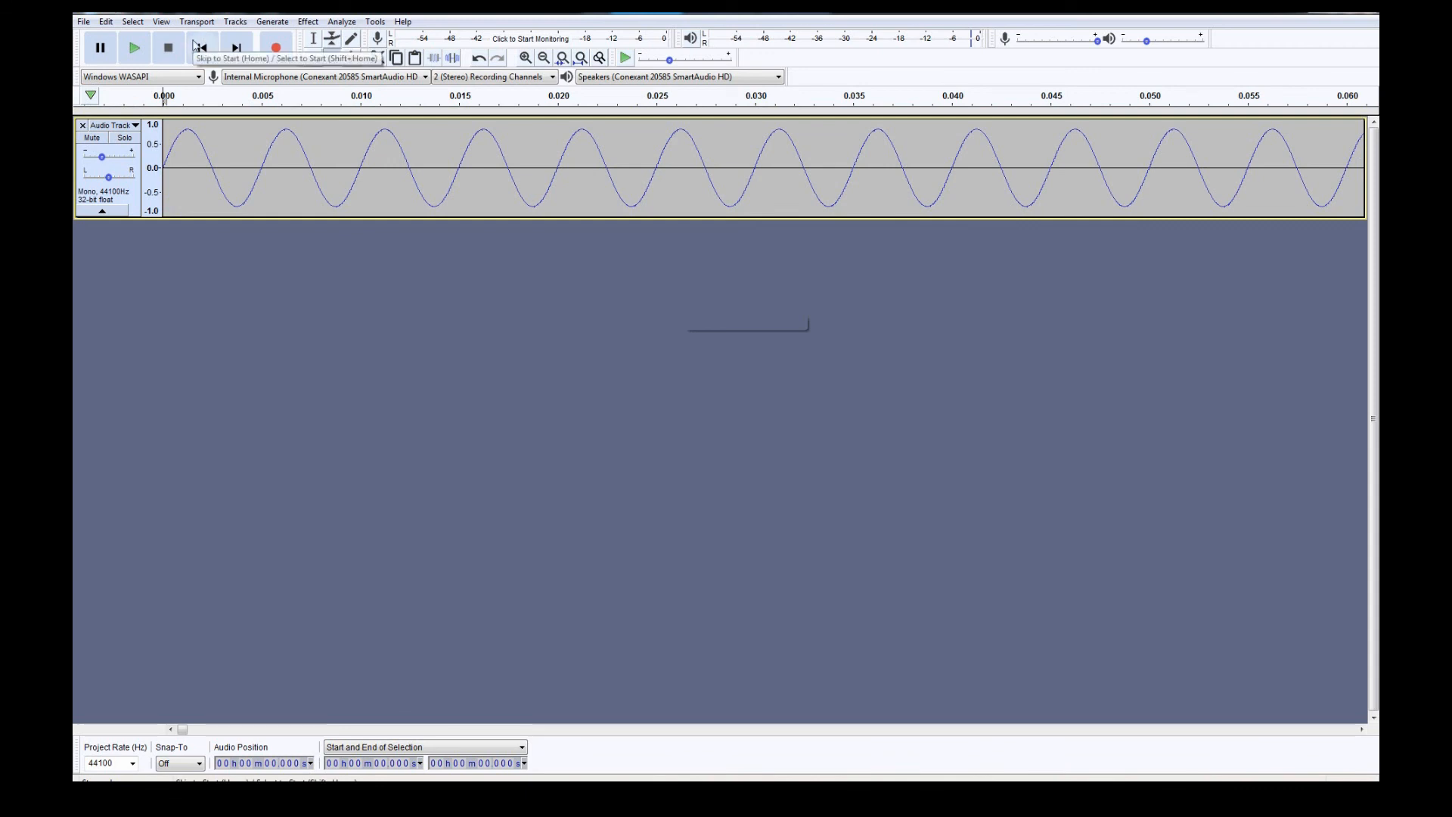
- Select all the audio of the remaining tone track and duplicate it to a second track
left_click(103, 22)
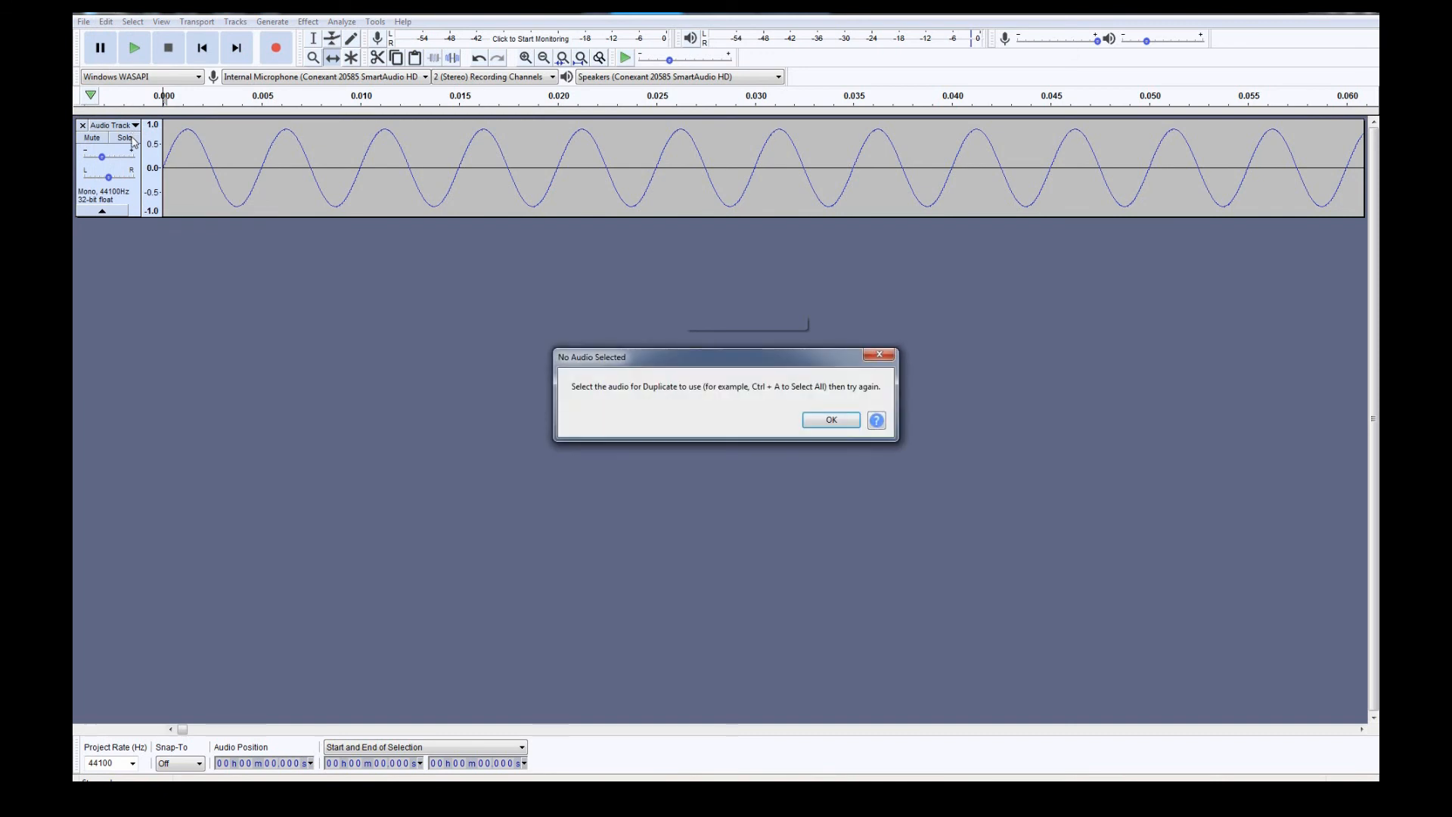
left_click(823, 417)
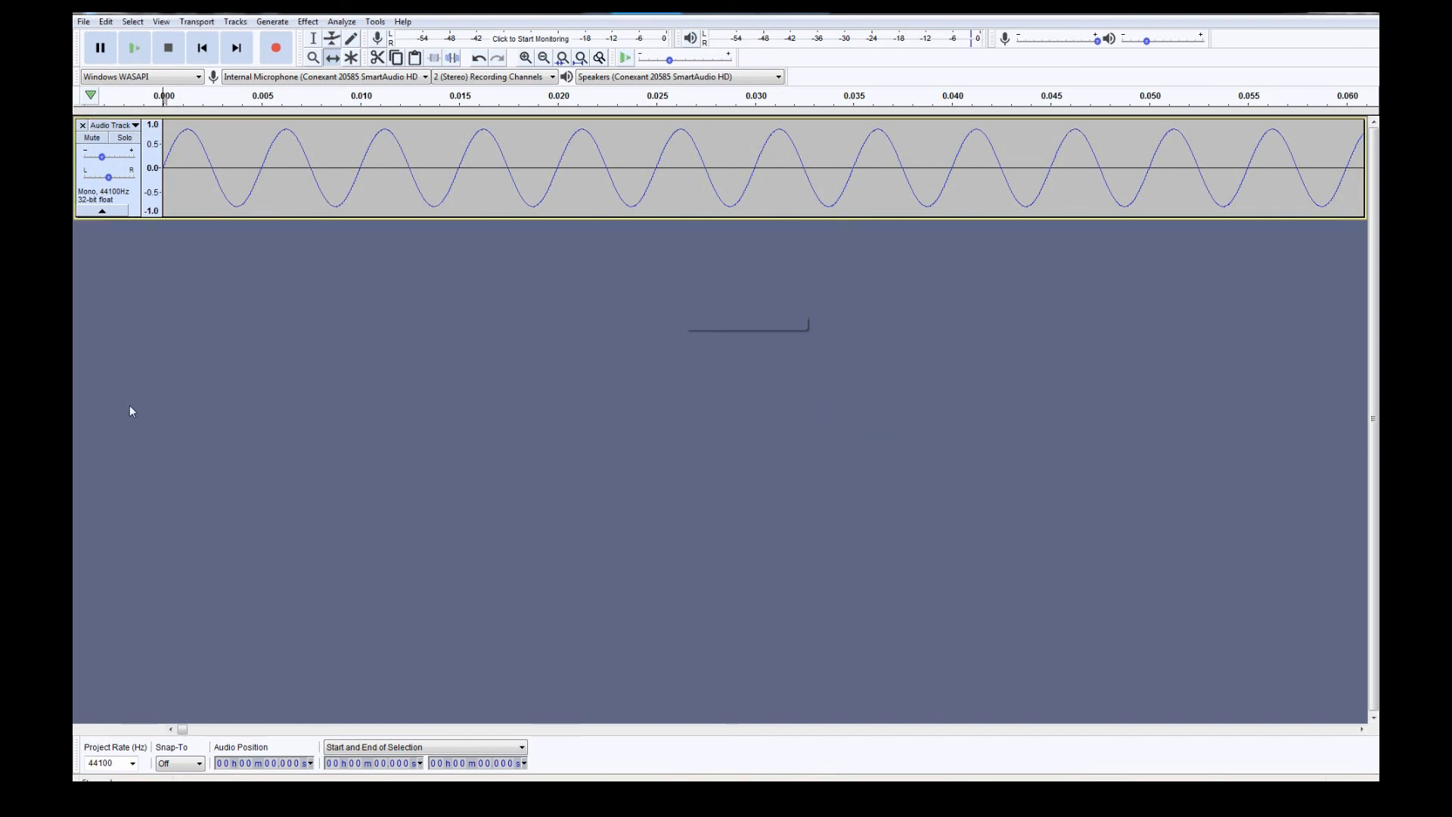
key("ctrl+a")
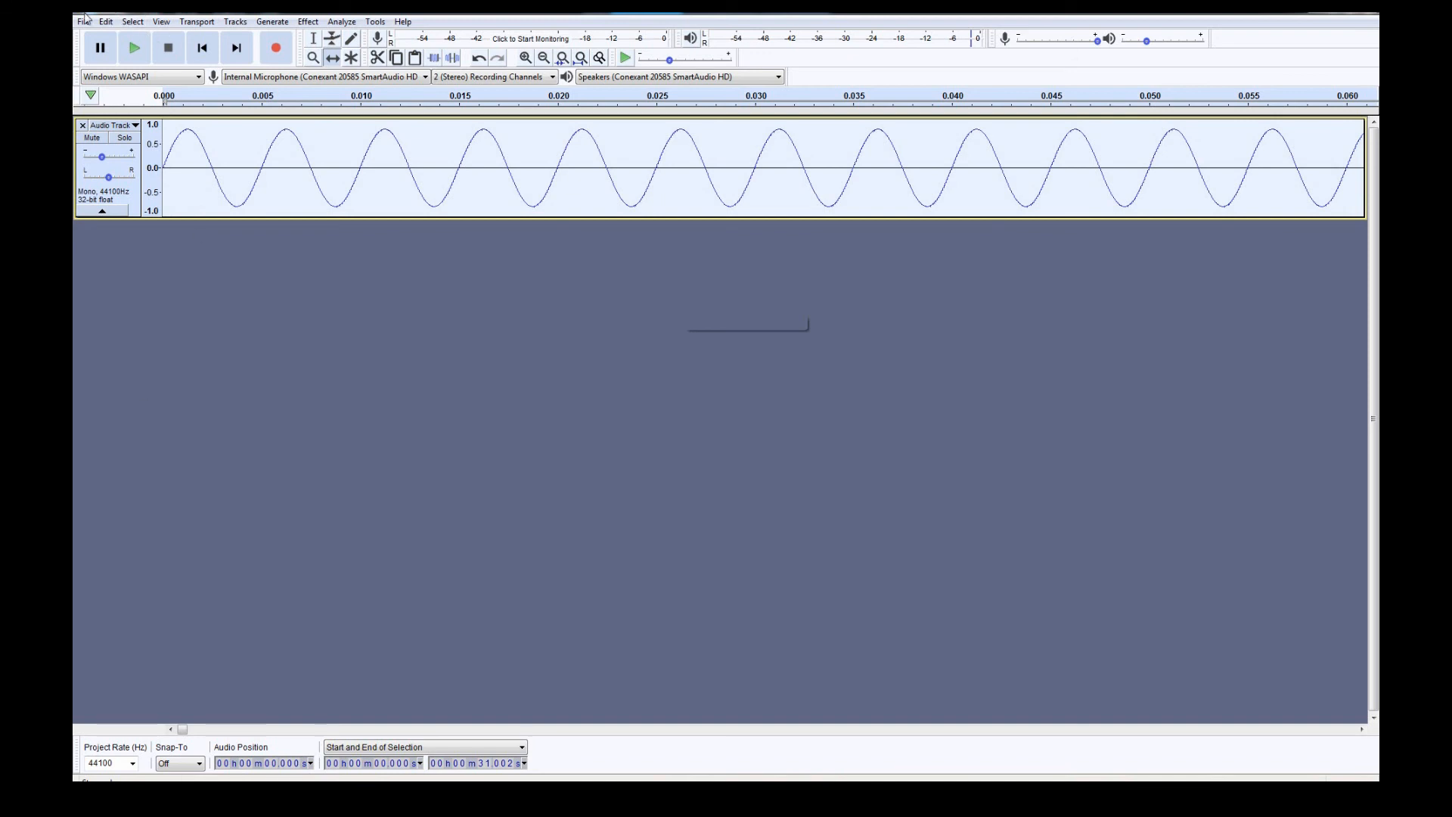
left_click(106, 21)
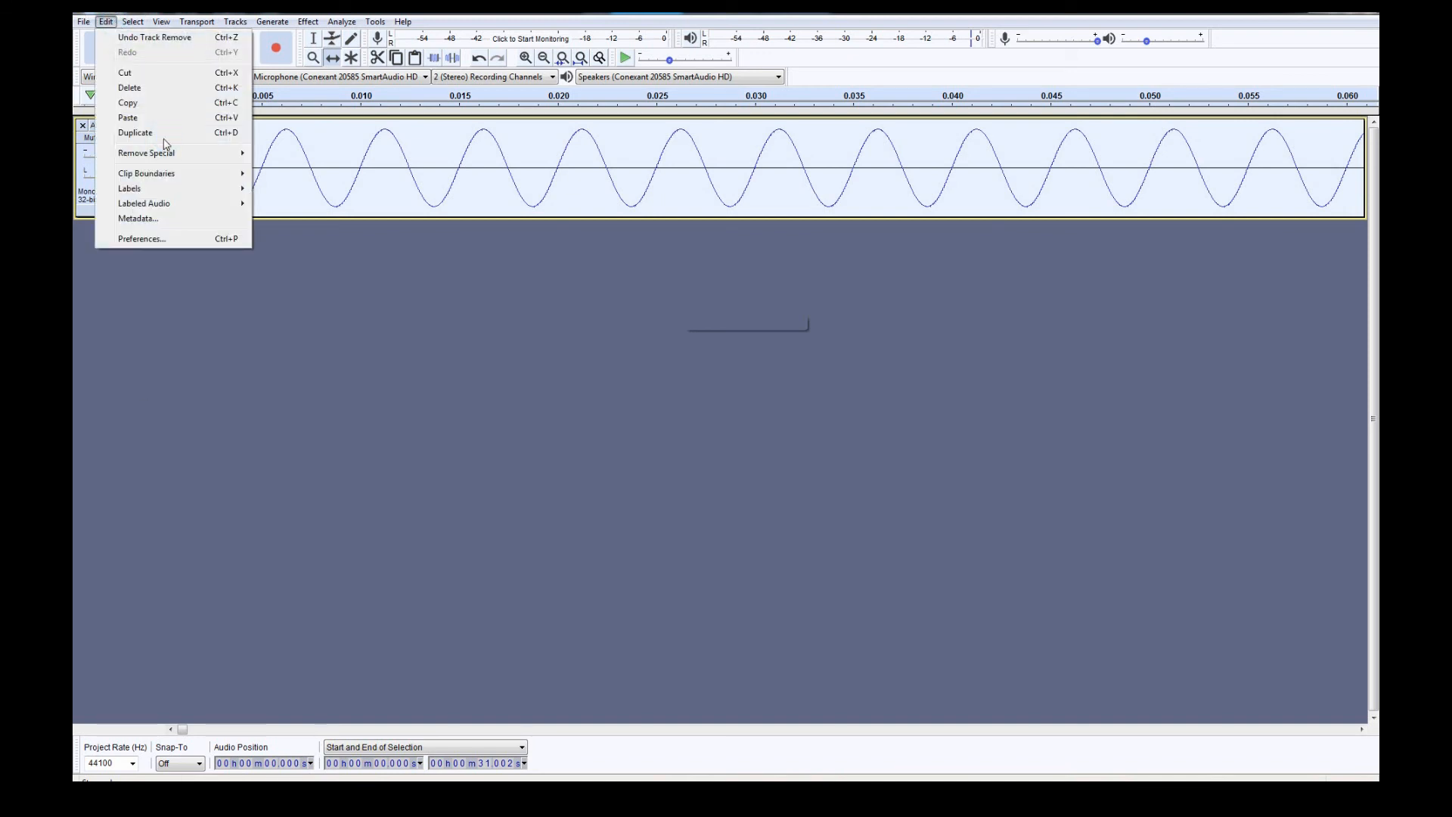
left_click(136, 133)
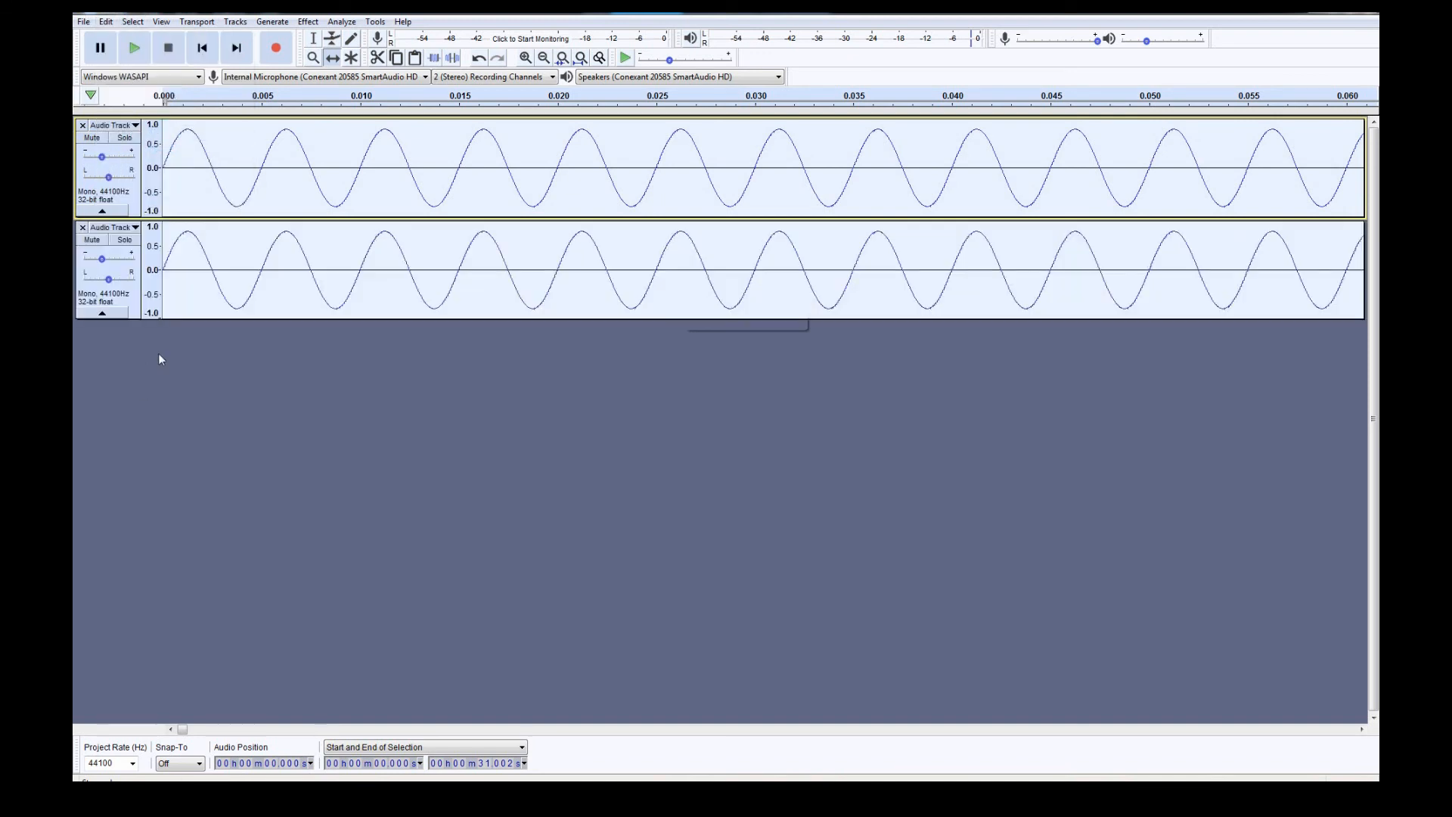
- Select only the duplicated second track and apply the Invert effect to it
left_click(225, 382)
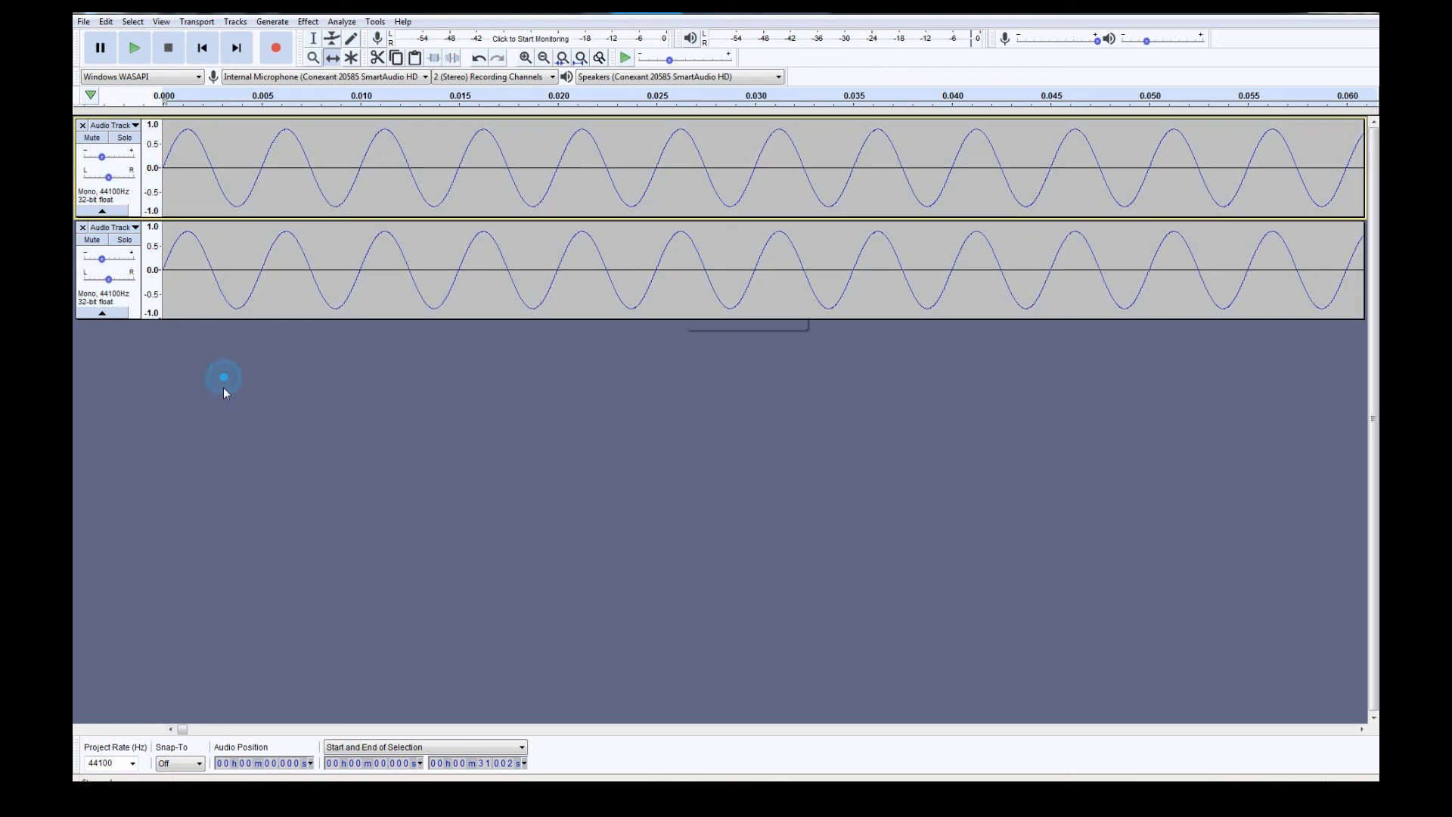
left_click(135, 296)
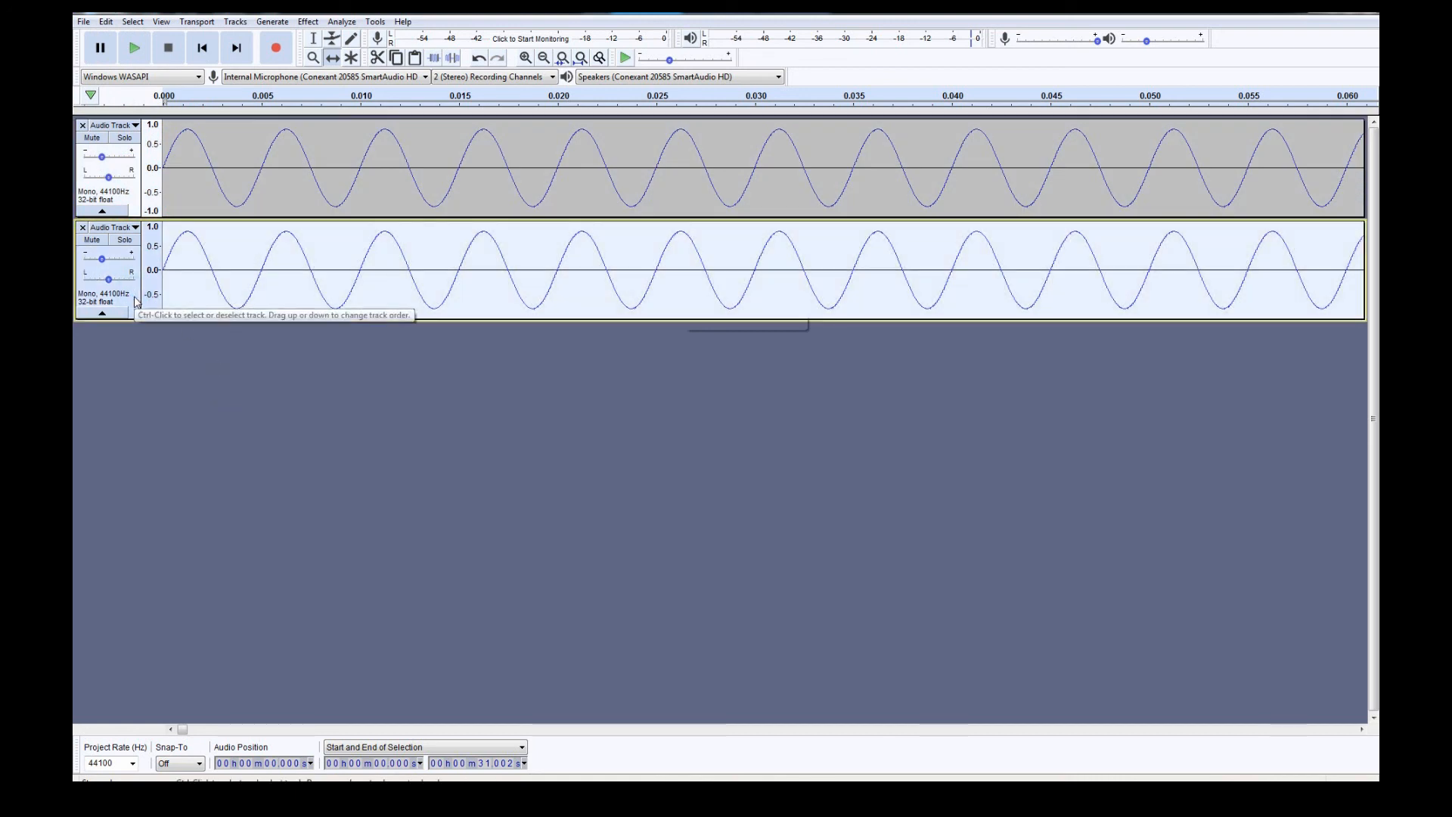
left_click(310, 22)
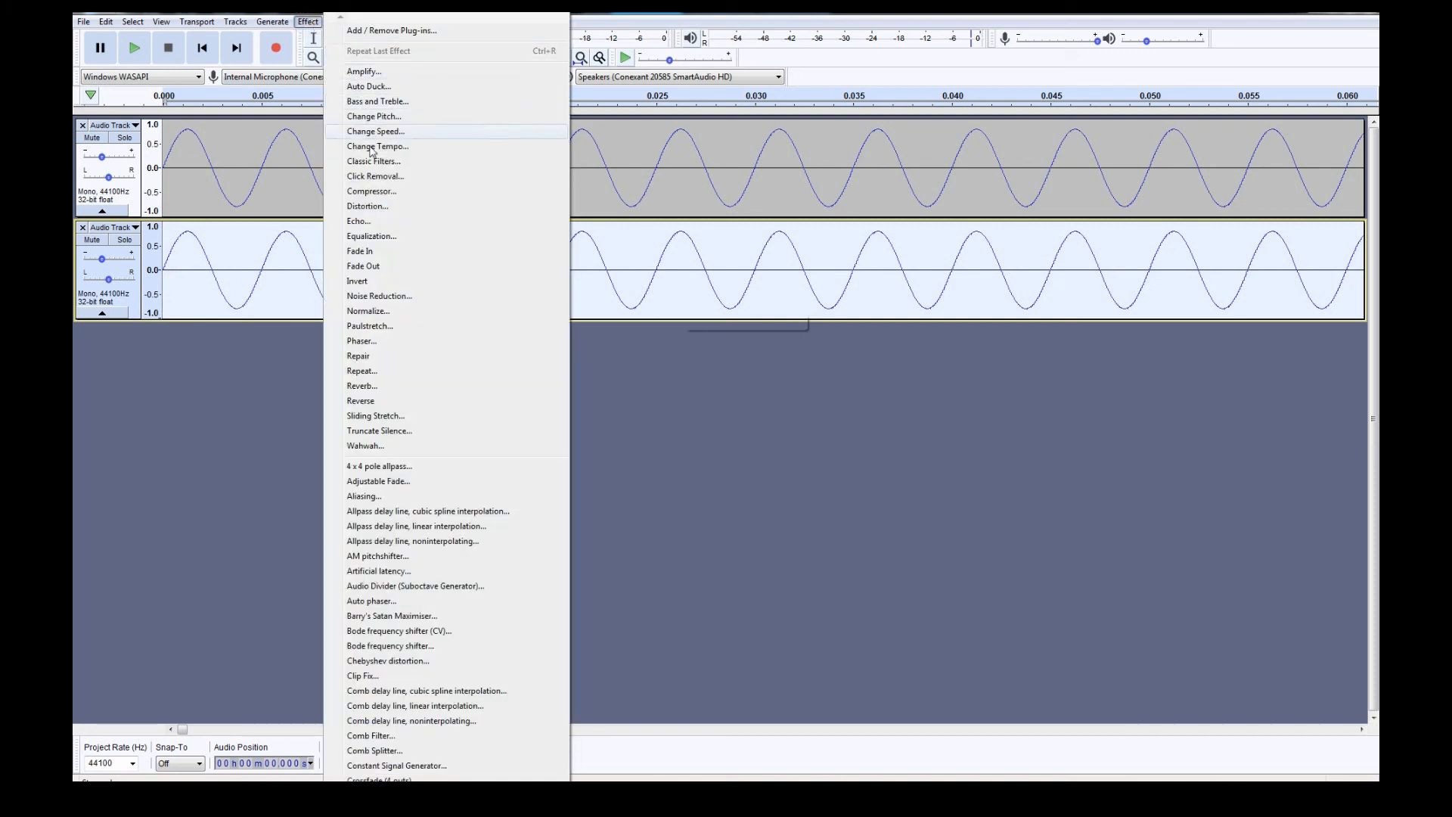
left_click(360, 282)
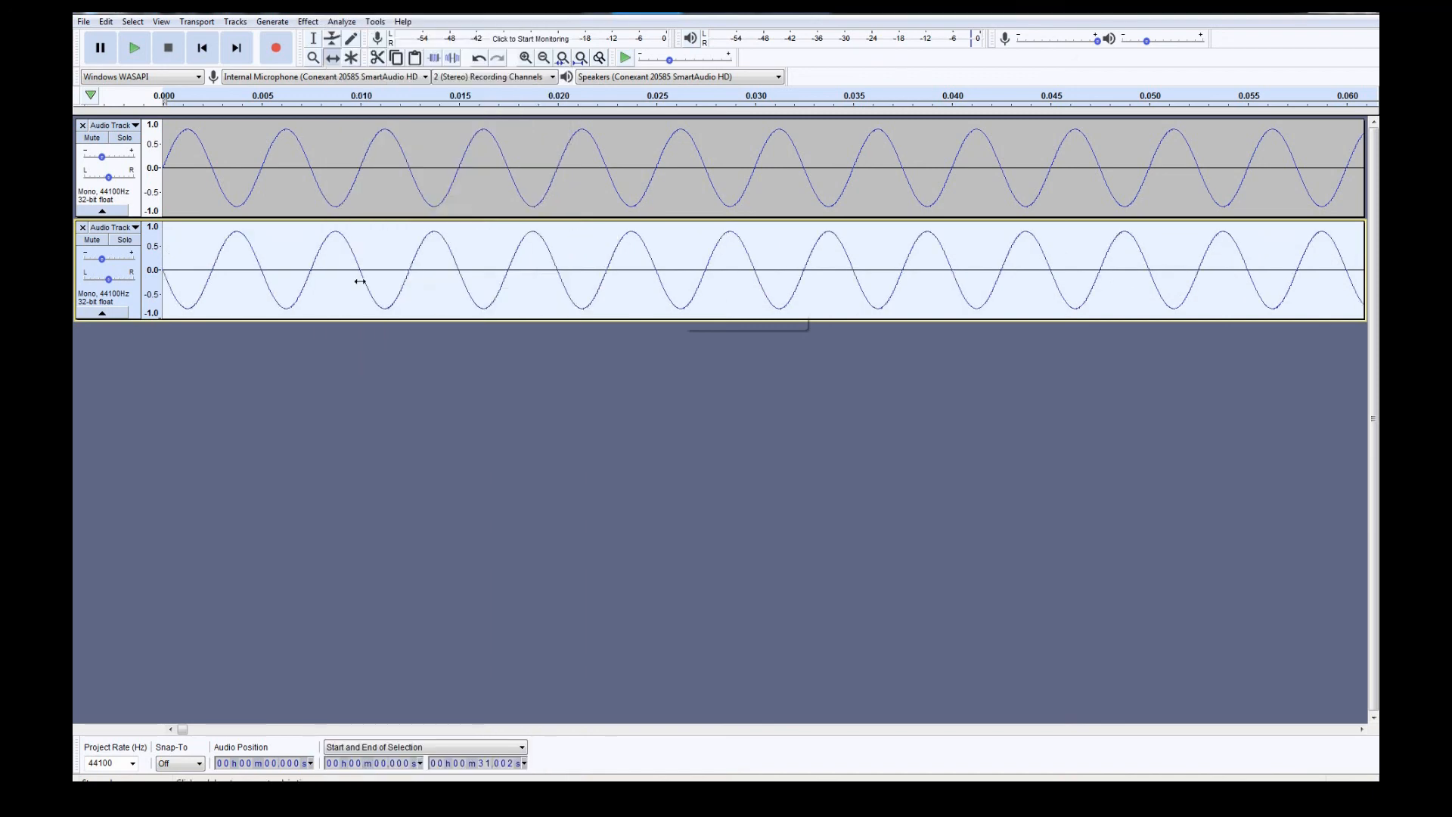
- Play the original and inverted tracks together for a few seconds
left_click(136, 50)
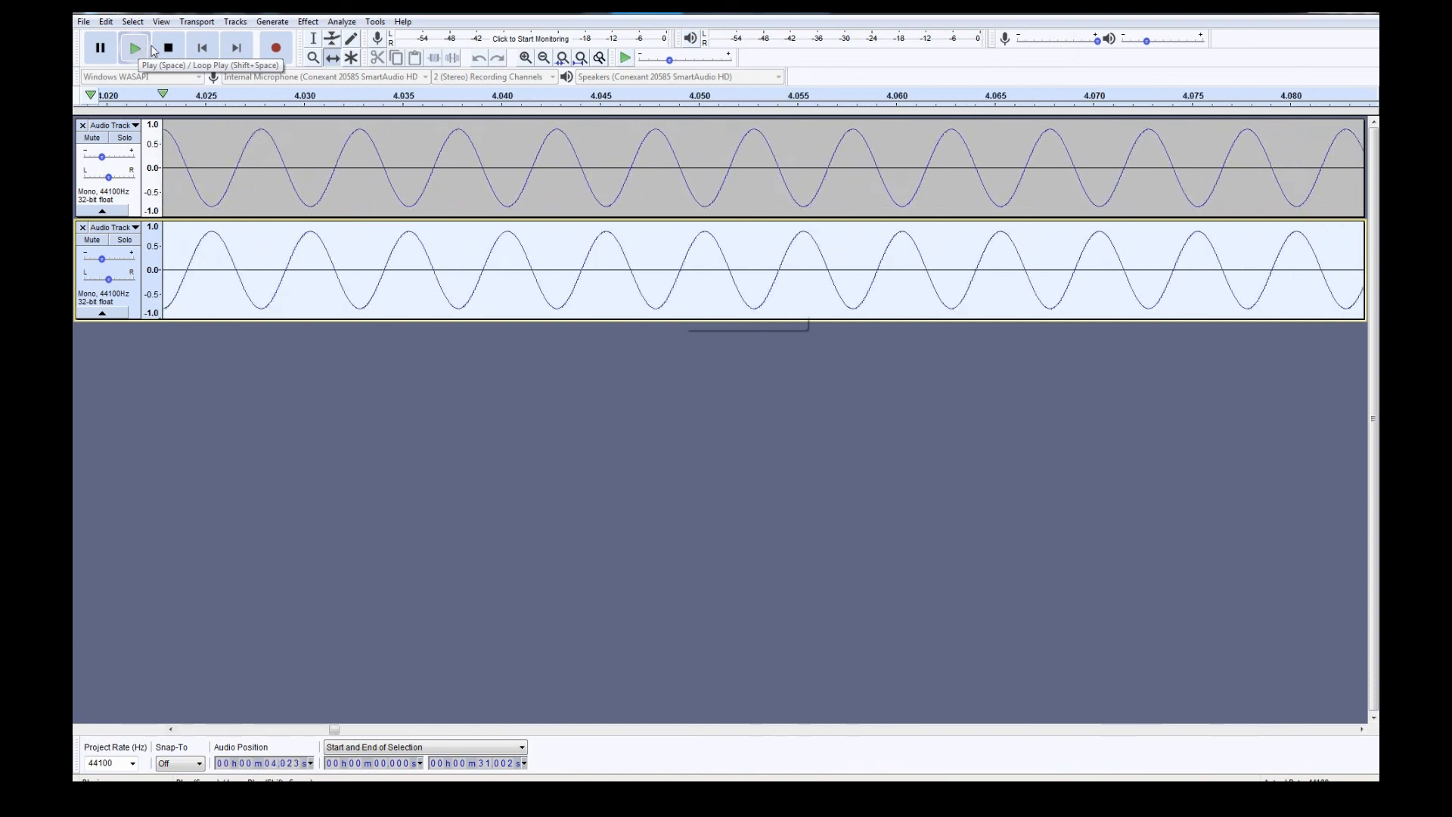
left_click(168, 49)
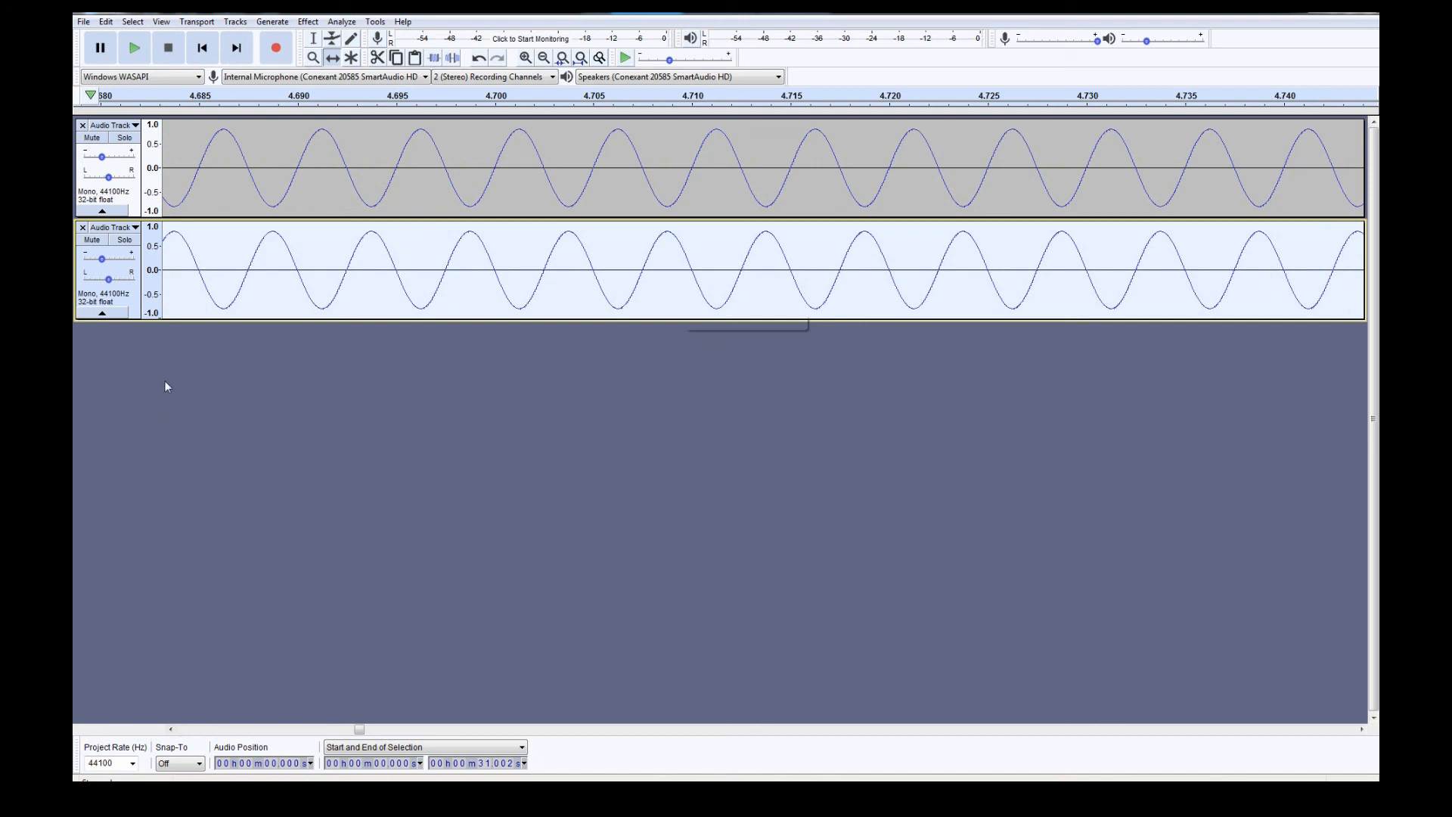
- Open the list of available effects for the selected second track
left_click(282, 26)
mouse_move(322, 25)
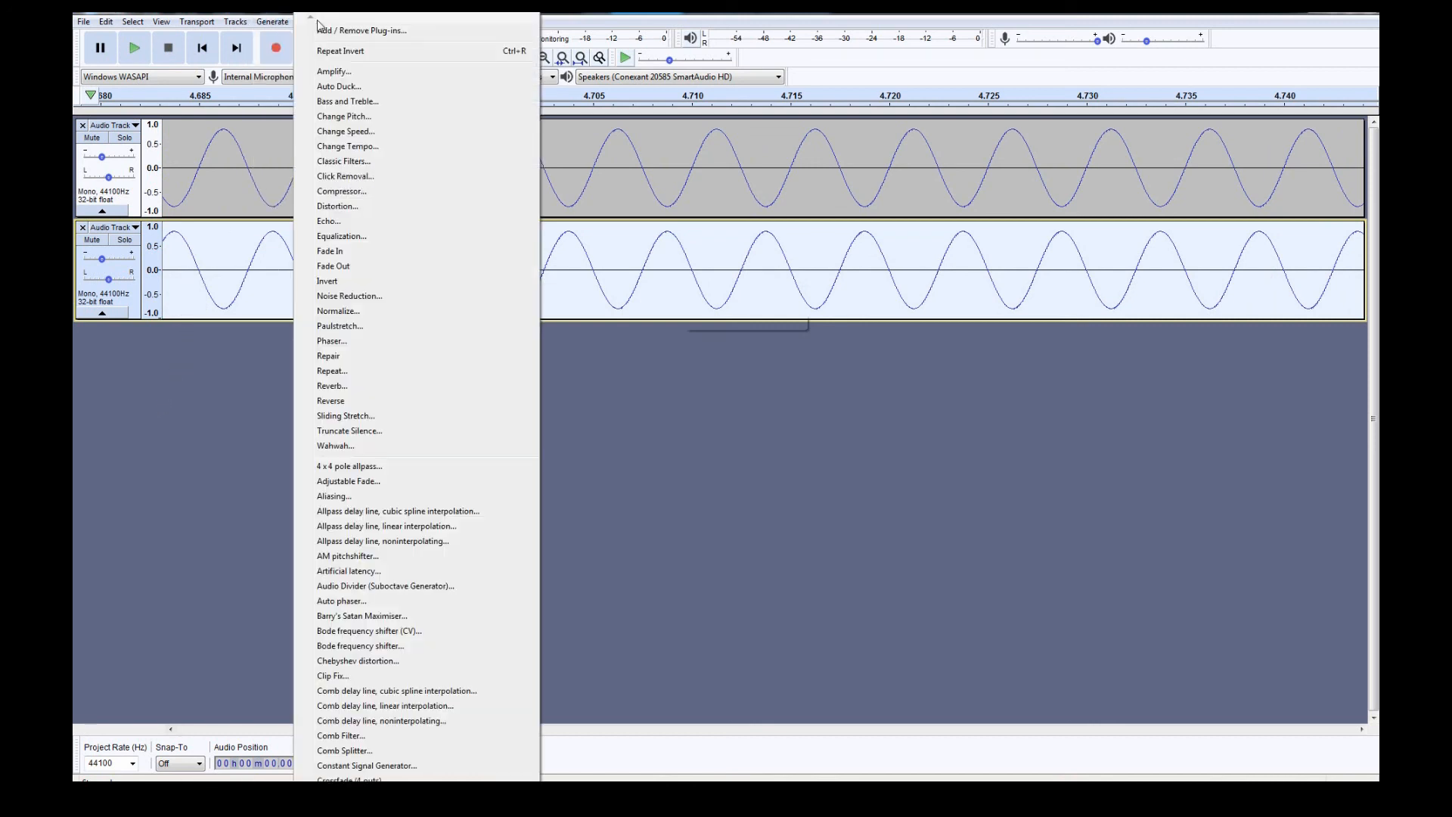